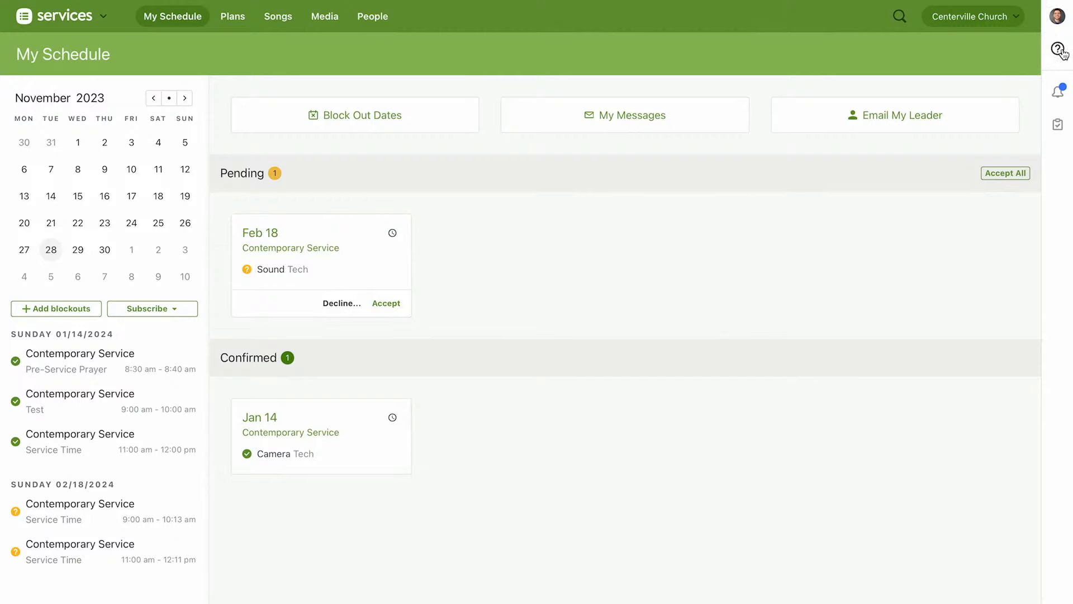
Search the Help & Support articles for "transpose", clear the search and close the help window
left_click(1059, 51)
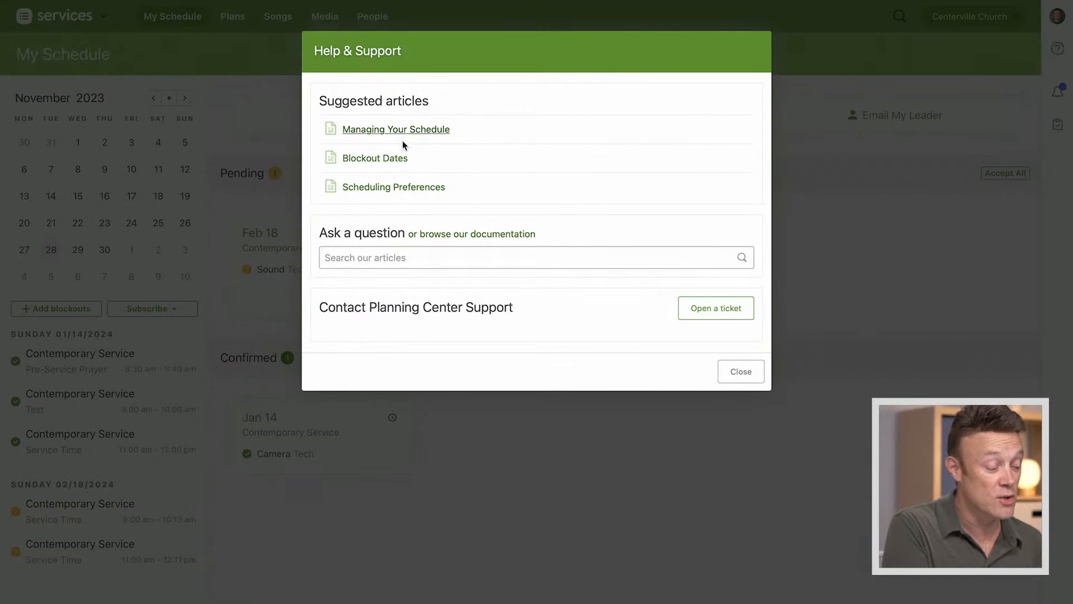
left_click(447, 257)
type("t")
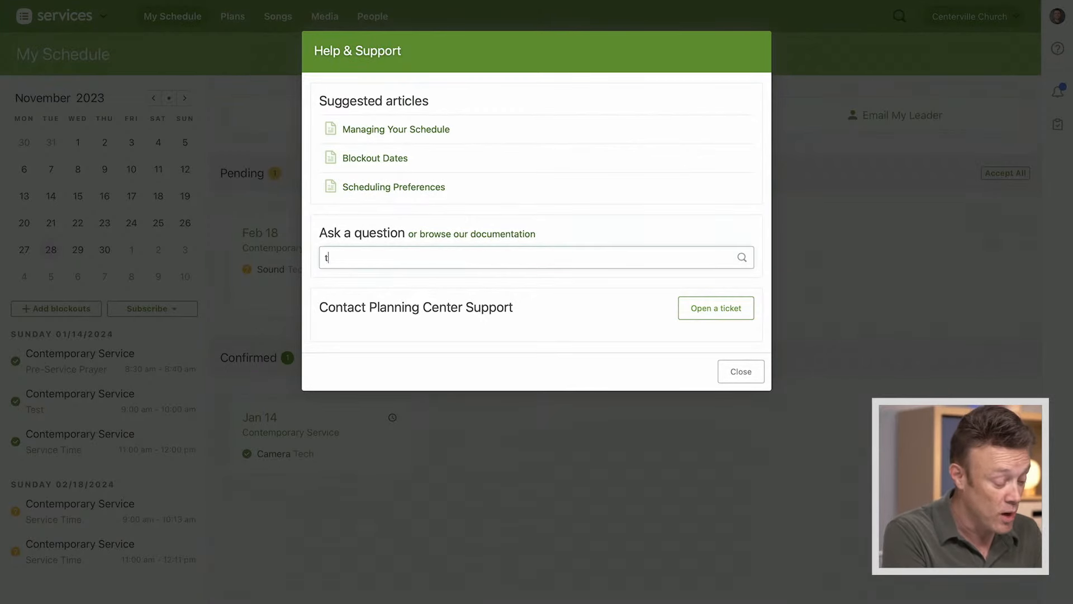
type("ranspose")
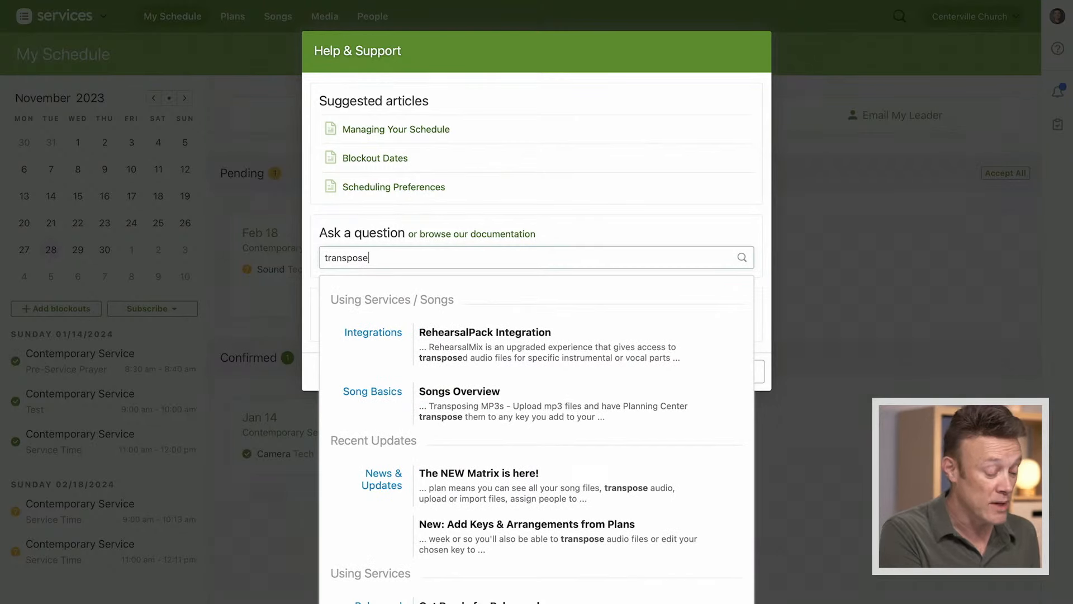
key("BackSpace")
key("BackSpace")
key("BackSpace")
key("BackSpace")
key("BackSpace")
key("BackSpace")
key("BackSpace")
key("BackSpace")
key("BackSpace")
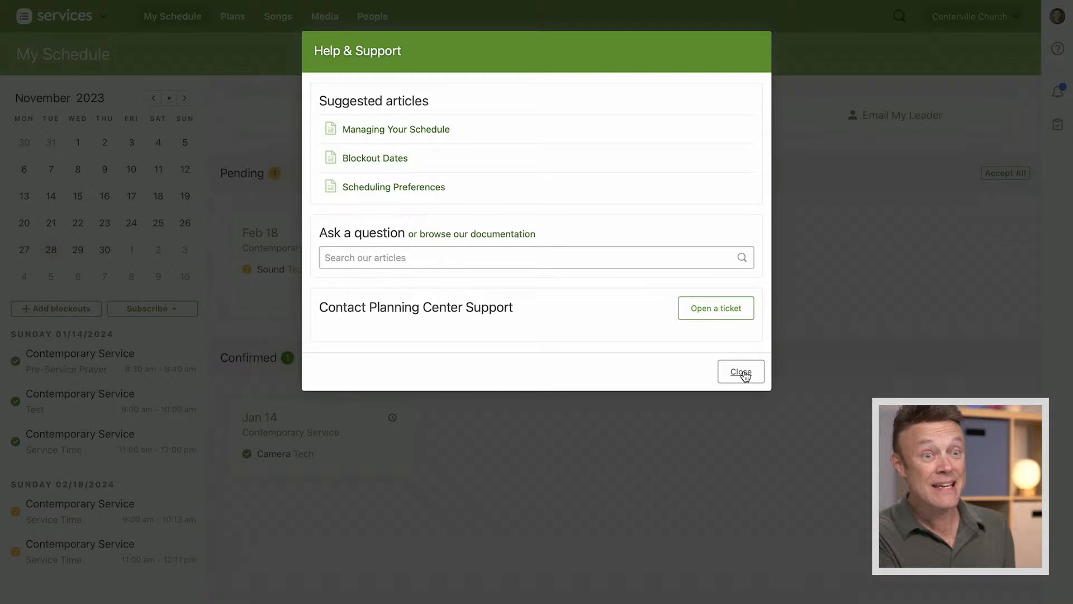
left_click(741, 372)
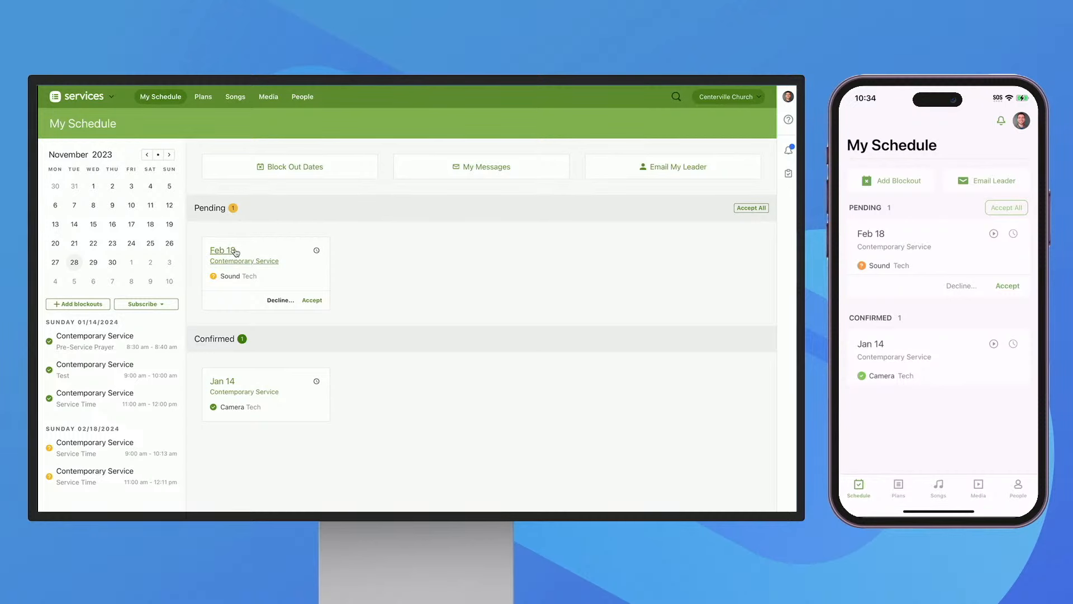
Add and save an all-day blockout from December 25 to December 31, 2023 with the reason "Family Trip"
mouse_move(239, 279)
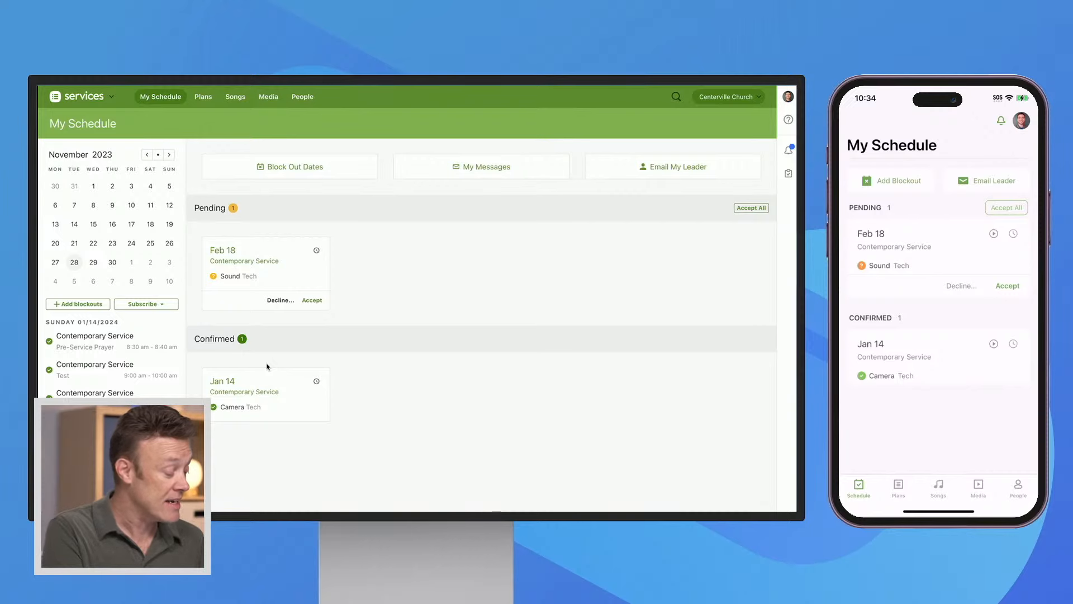
left_click(289, 169)
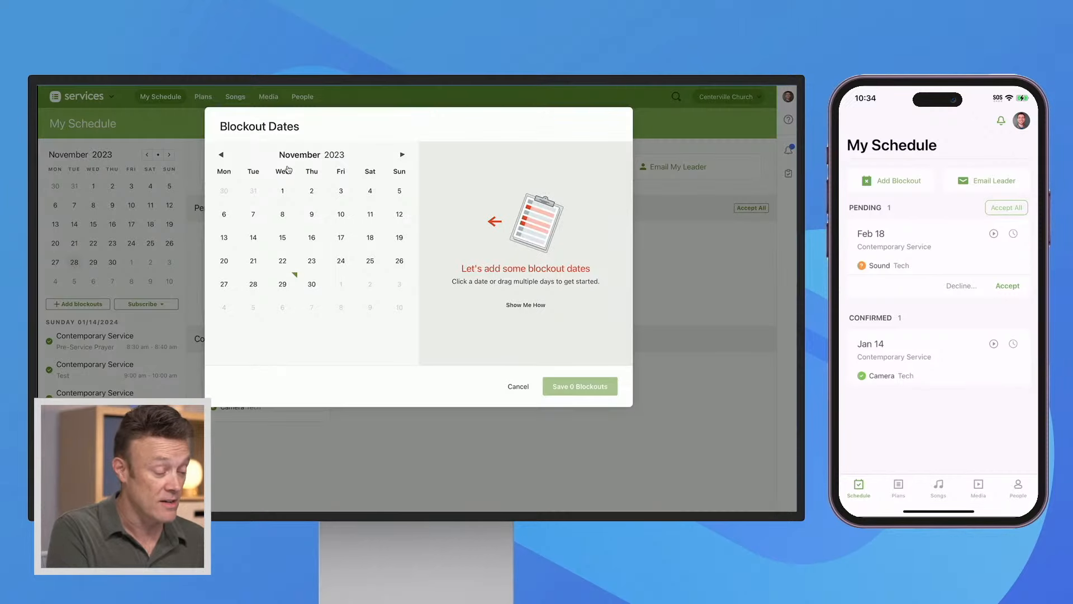
left_click(402, 154)
left_click_drag(223, 284, 402, 283)
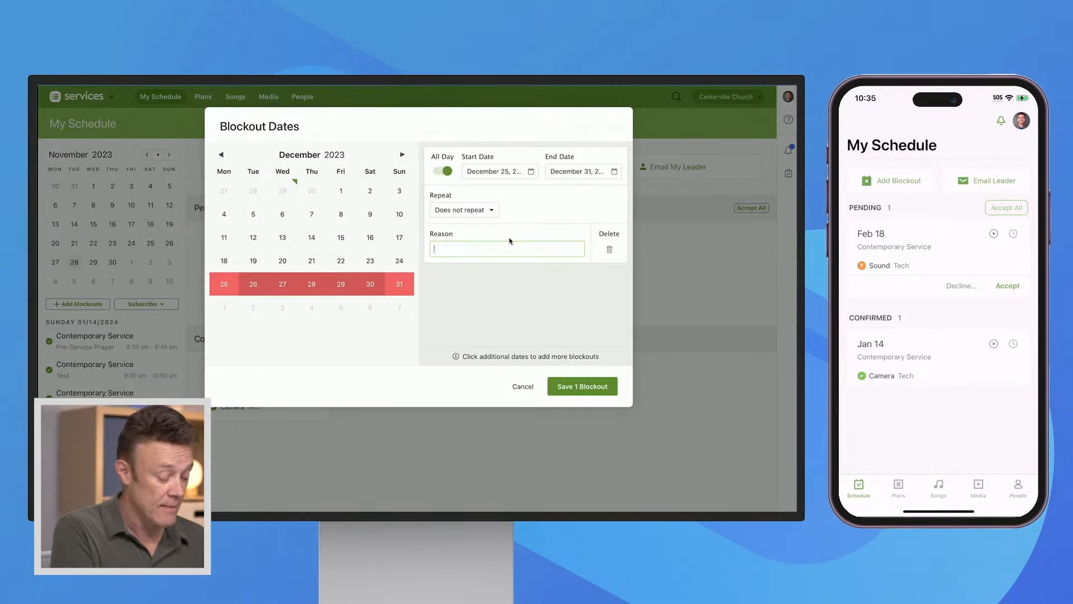
type("Family Trip")
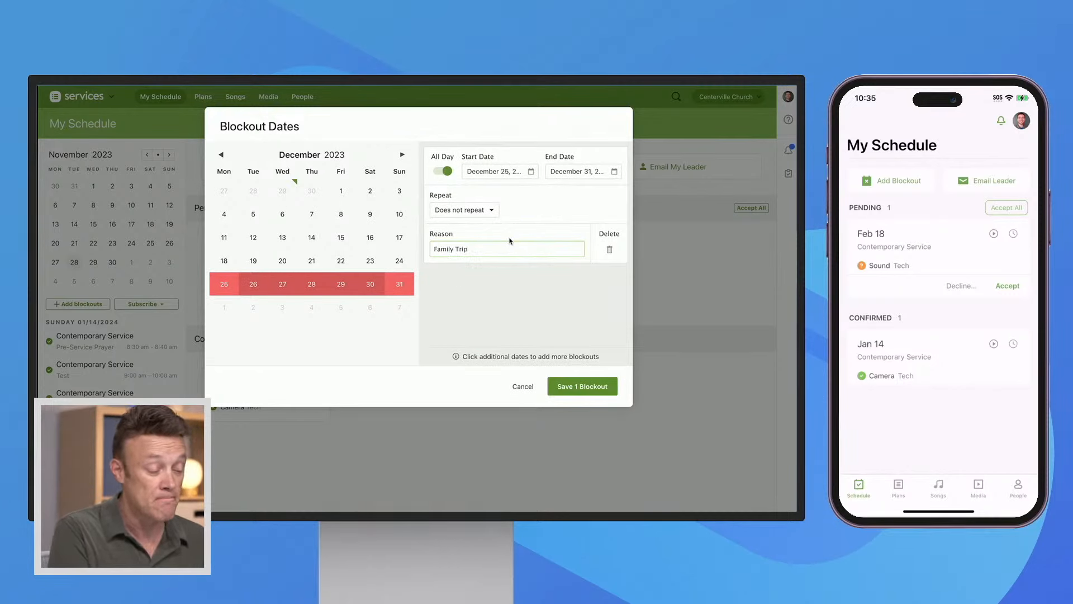
left_click(579, 386)
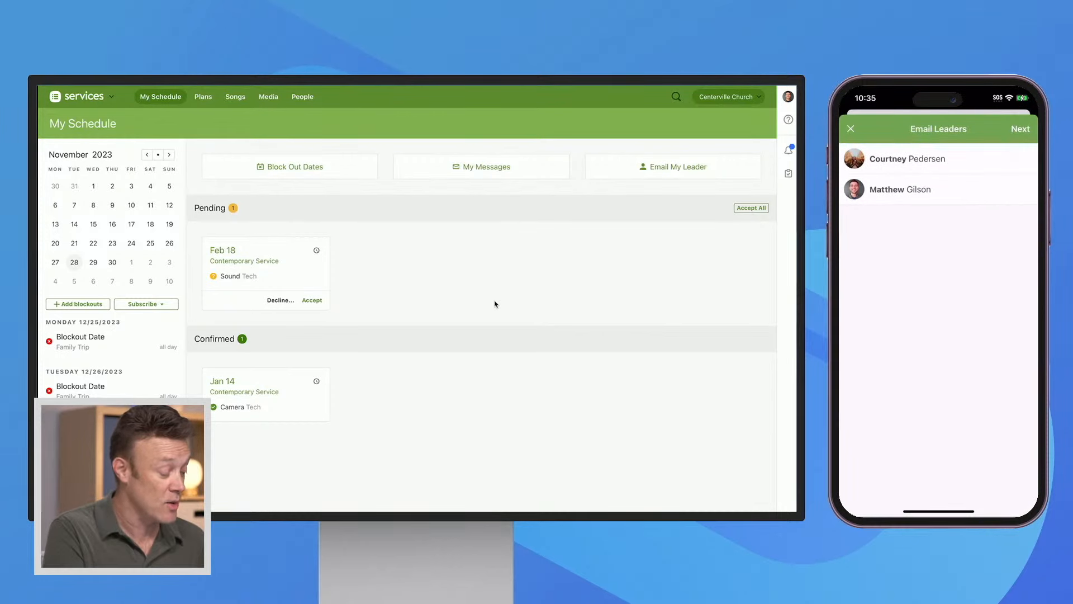
Check which team leaders can be chosen as recipients of an email, and close the message without sending it
left_click(679, 169)
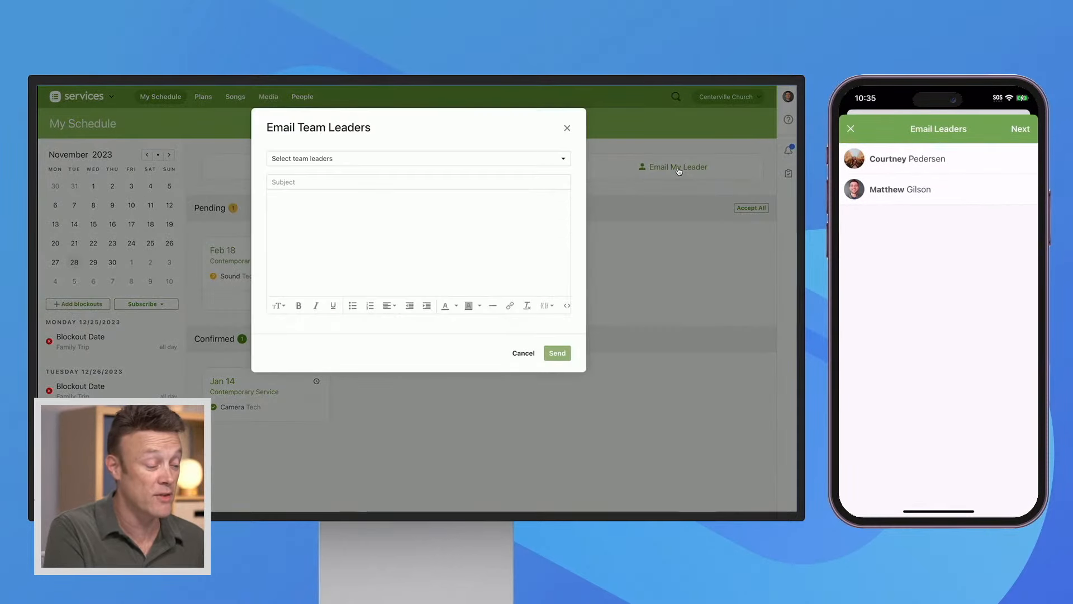
left_click(559, 161)
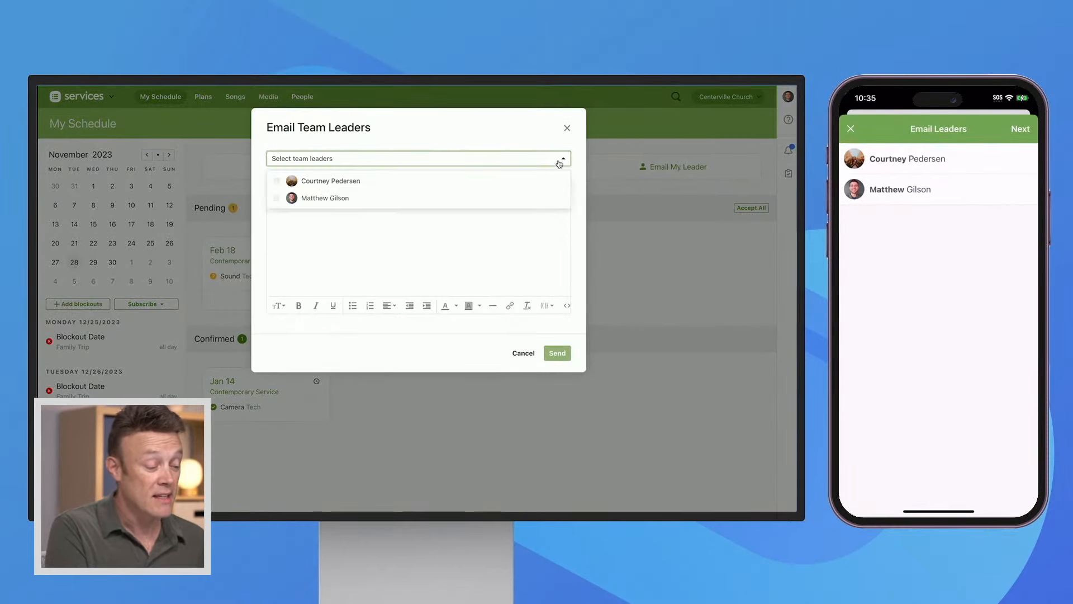
left_click(571, 141)
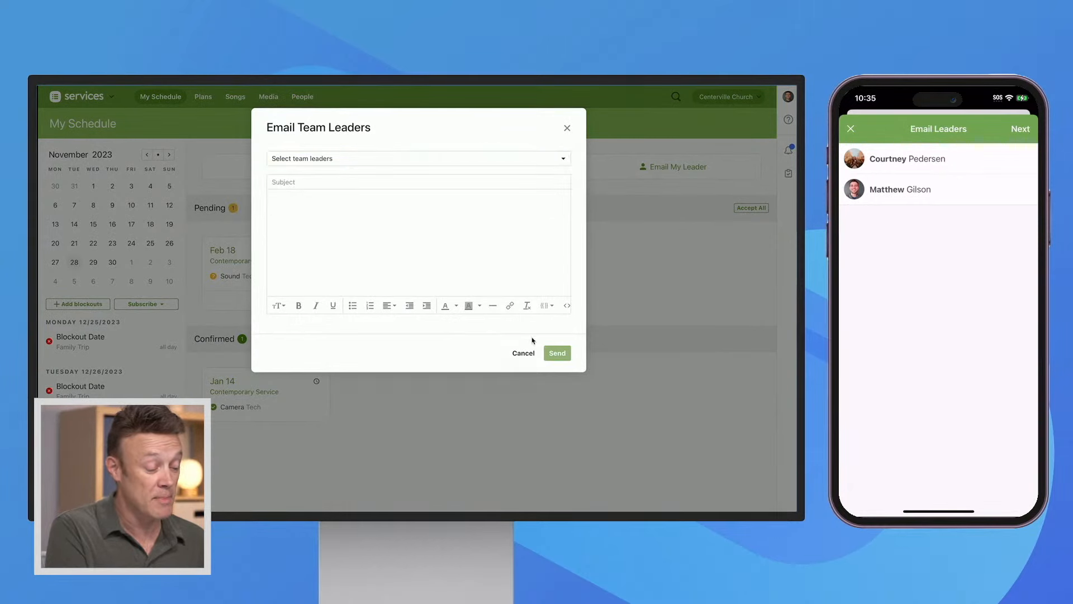
left_click(527, 352)
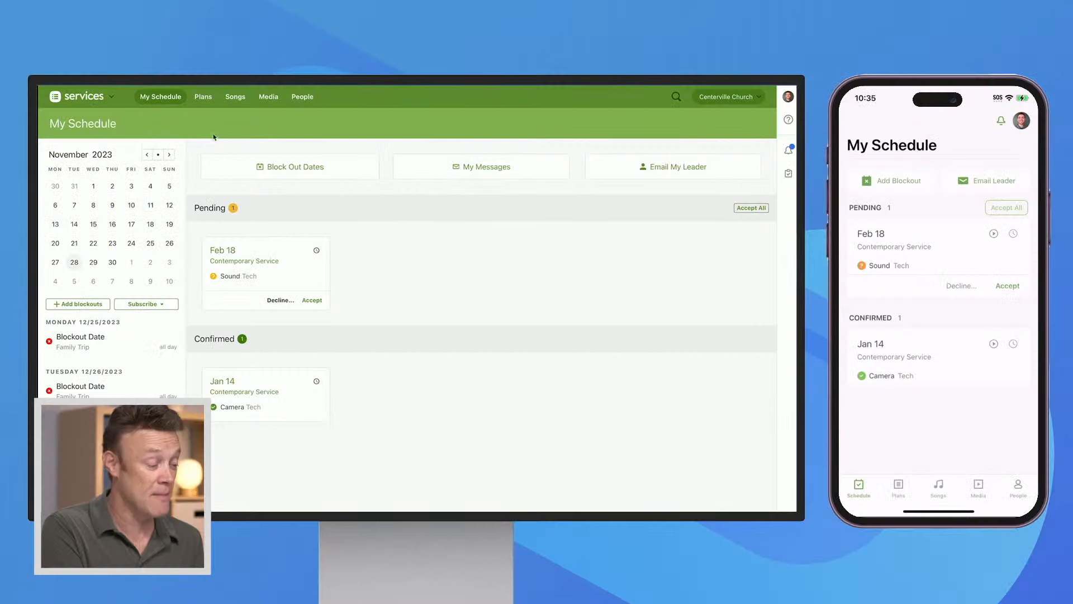
Open the San Diego folder among the church's plans to view its service types and upcoming plans
left_click(203, 97)
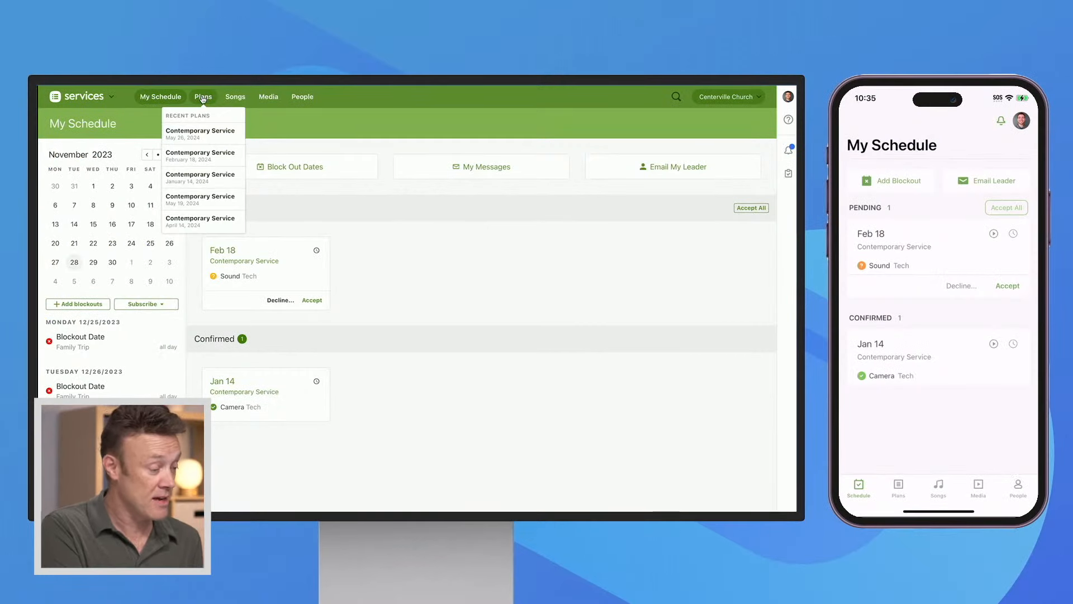
left_click(203, 98)
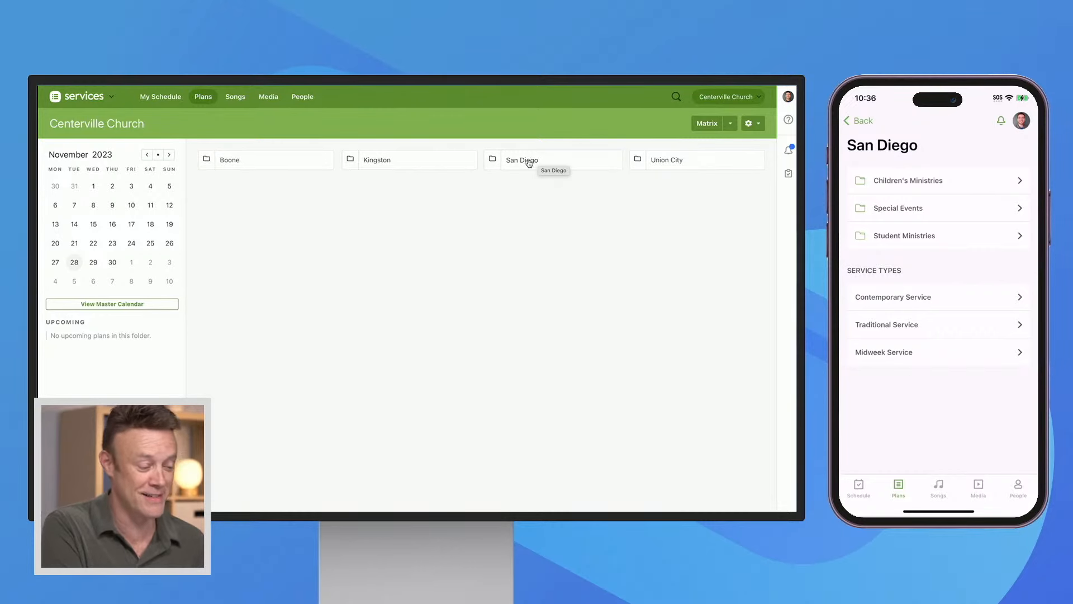
left_click(529, 162)
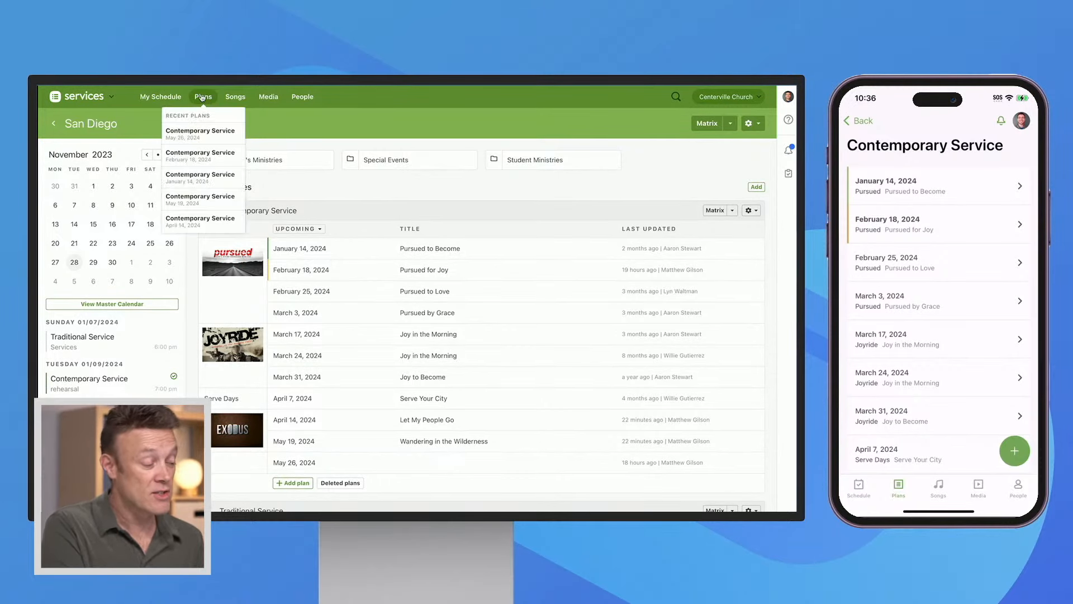
Look through the church's song library, media library and people list
left_click(235, 96)
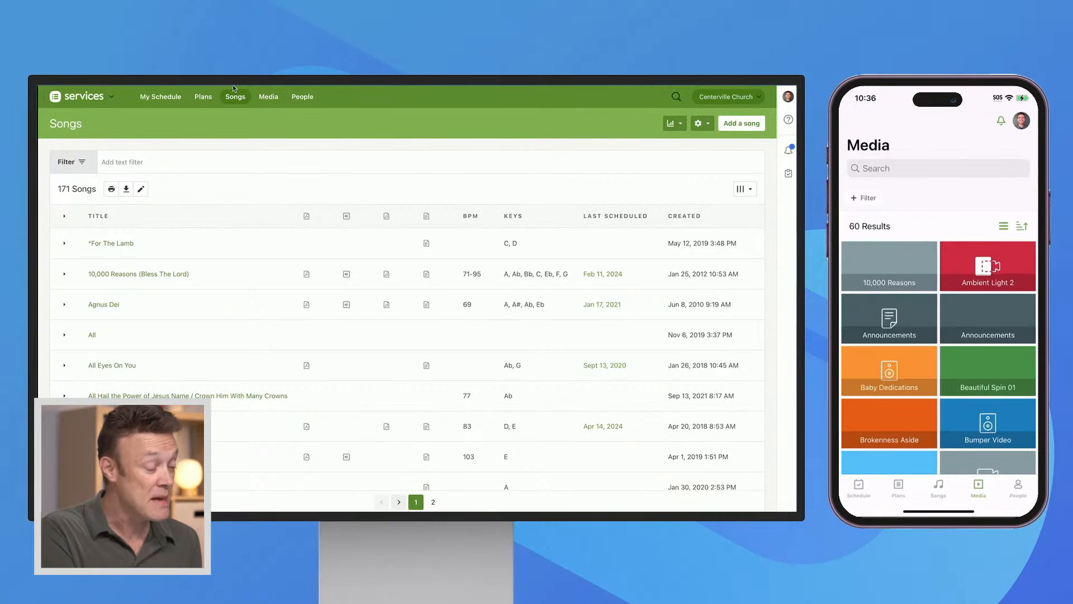
left_click(271, 98)
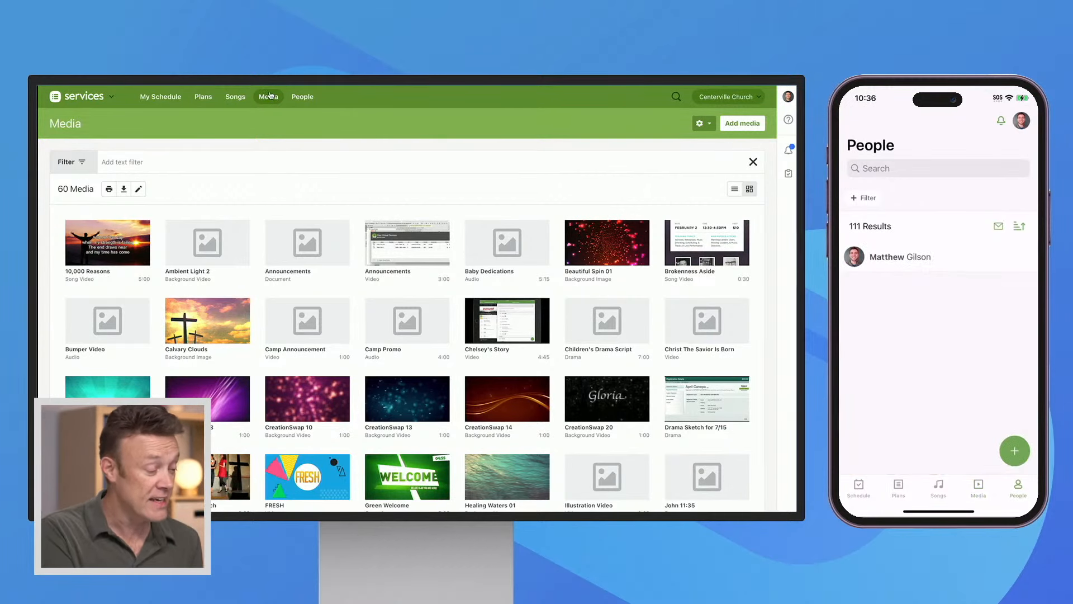
left_click(302, 97)
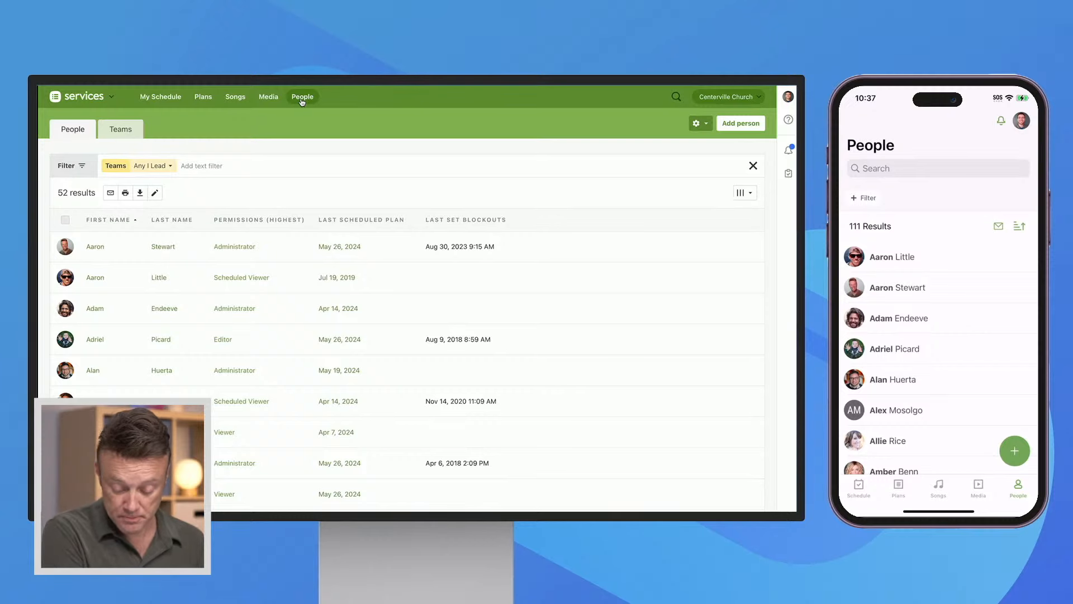
View the signed-in person's own profile and check the actions available for it
left_click(789, 98)
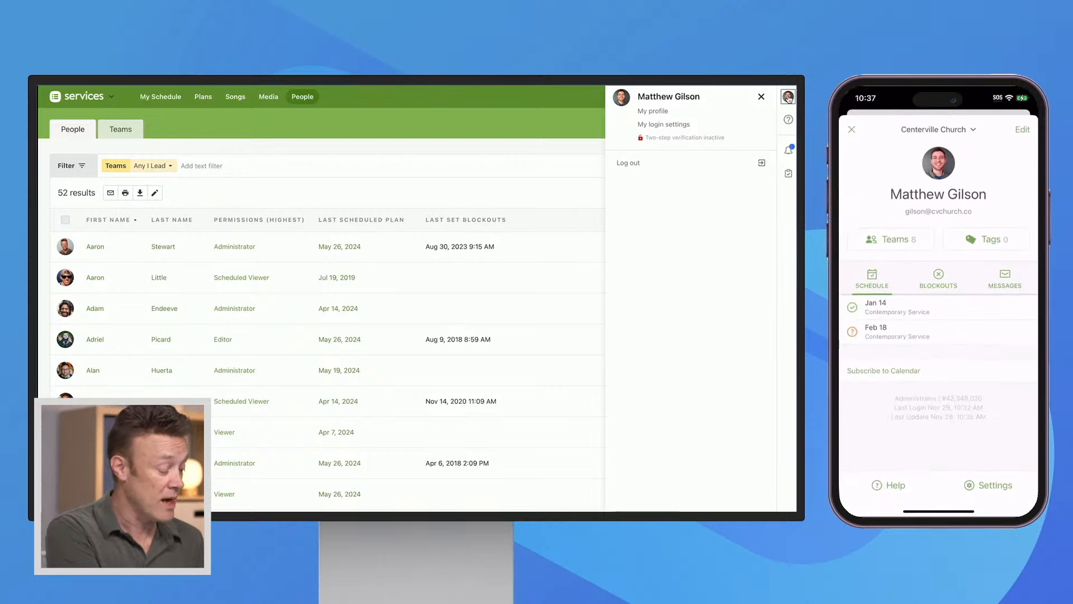
left_click(652, 111)
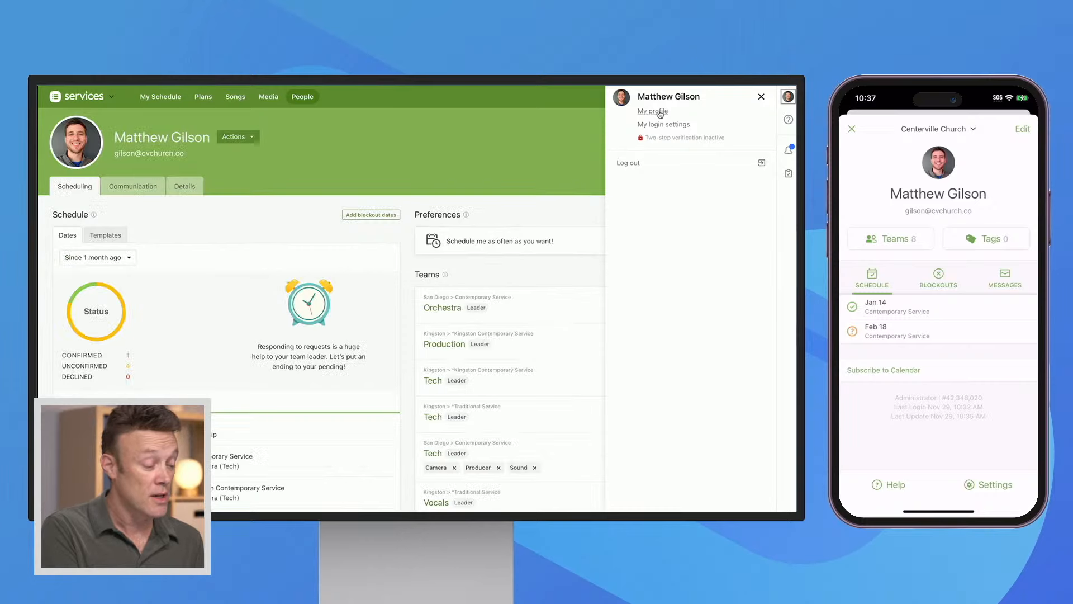
left_click(762, 97)
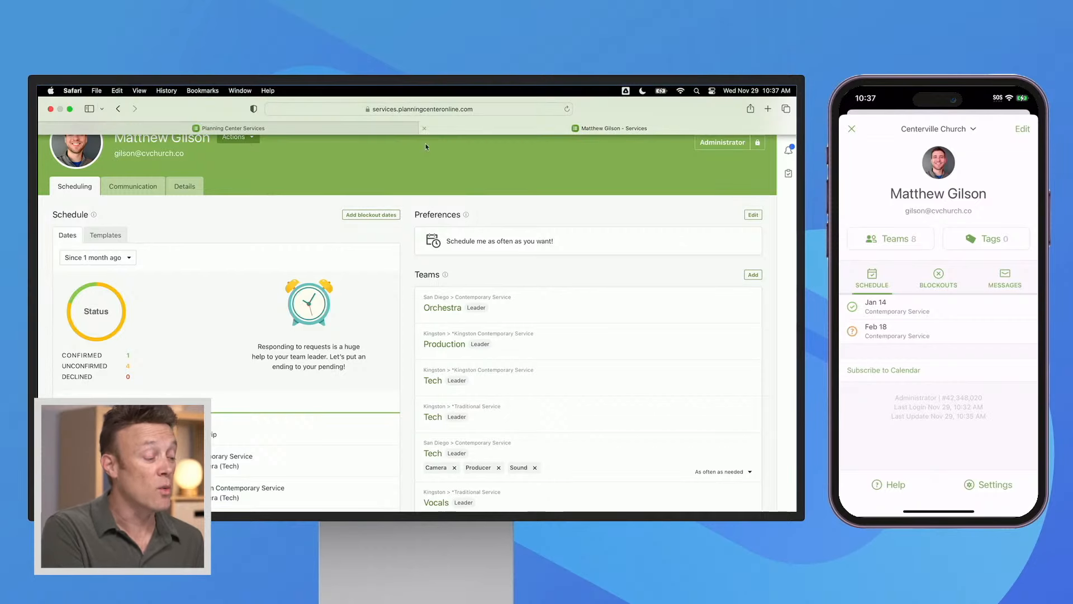
left_click(240, 137)
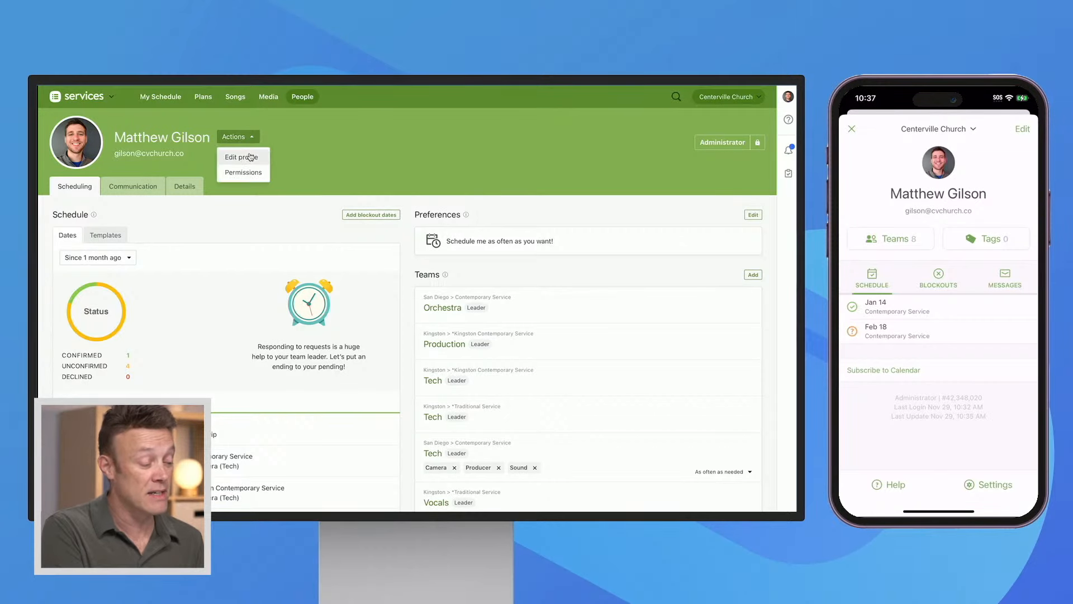
left_click(320, 142)
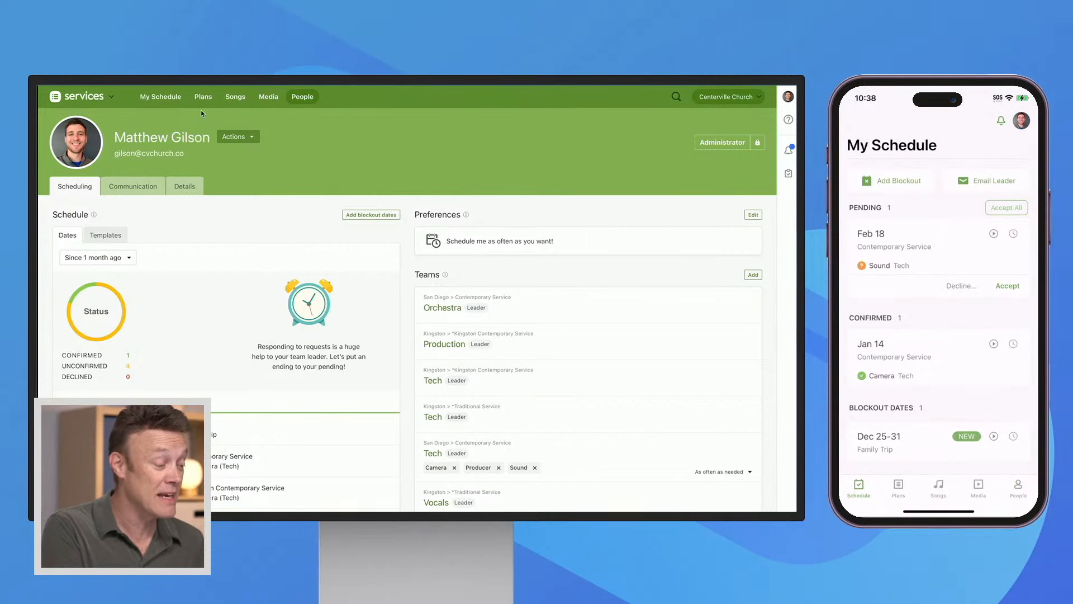
Open the pending Feb 18 Contemporary Service plan from My Schedule and review its order of service
left_click(168, 101)
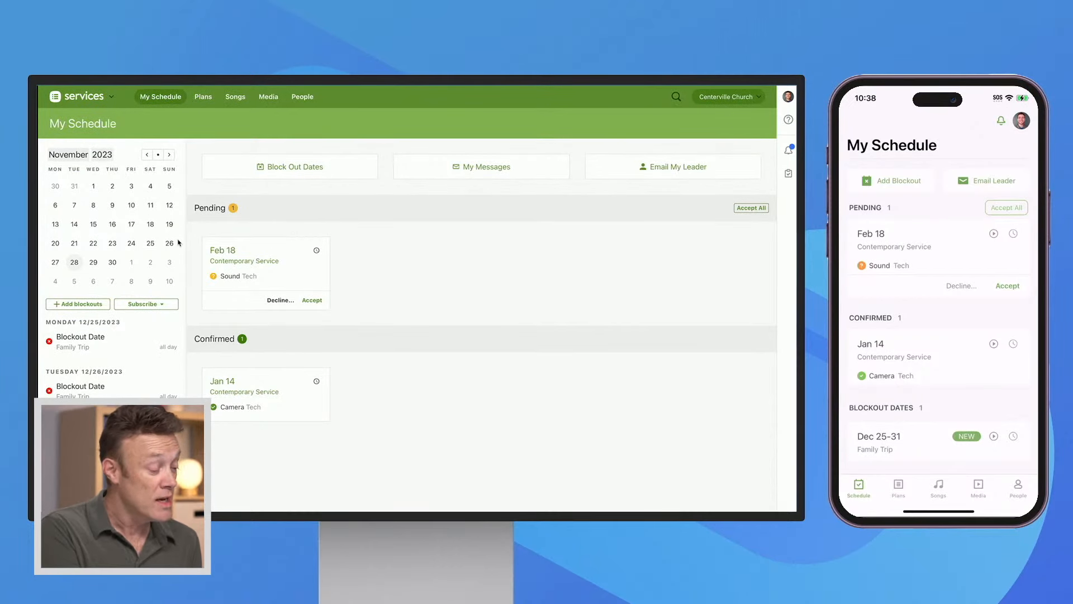
left_click(228, 250)
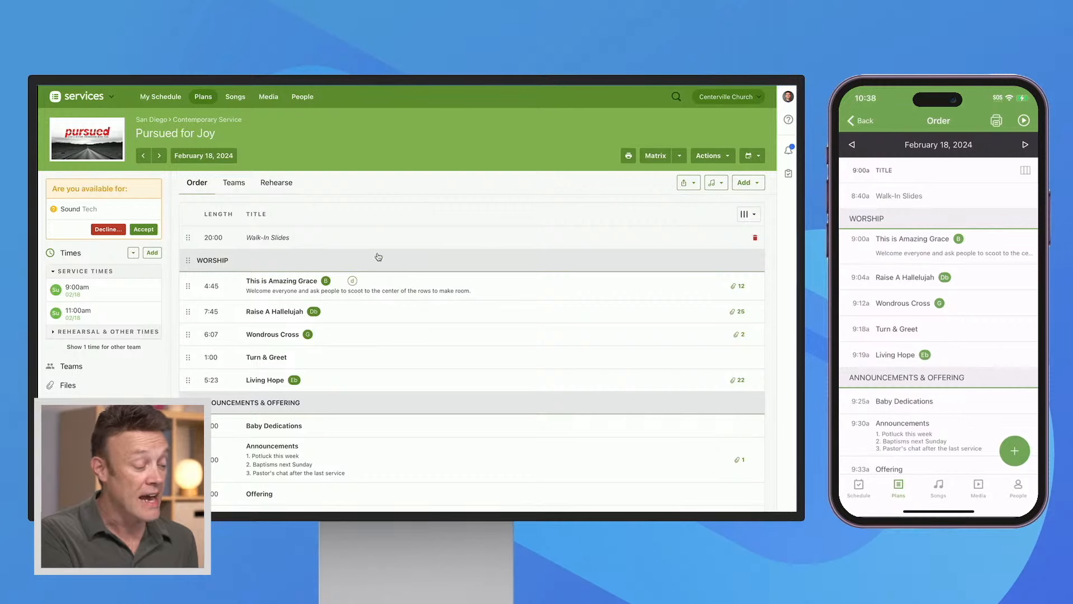
scroll(397, 350, "down", 3)
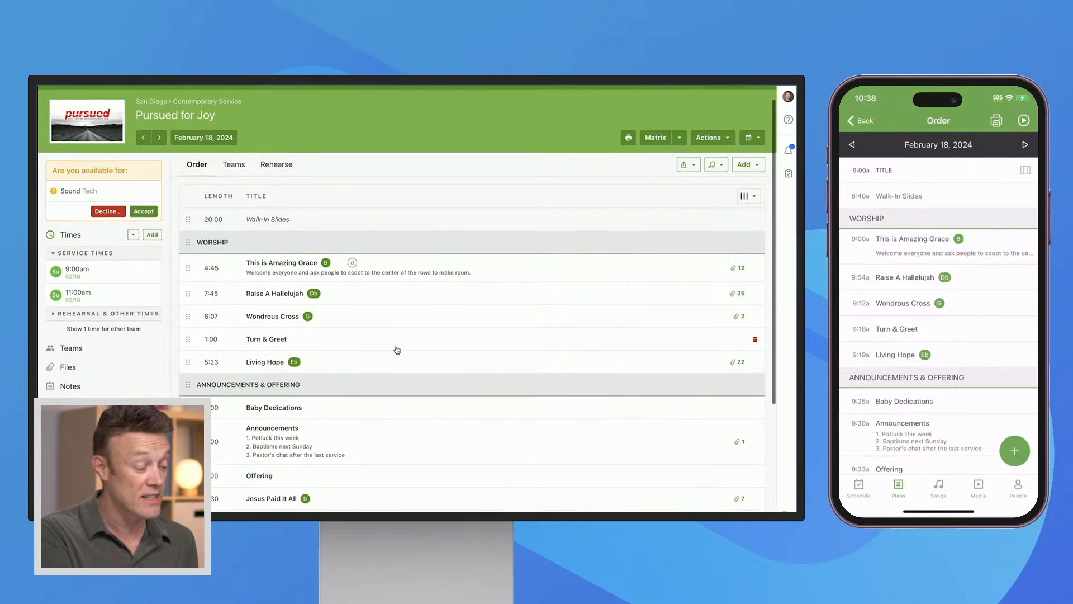
scroll(397, 349, "up", 3)
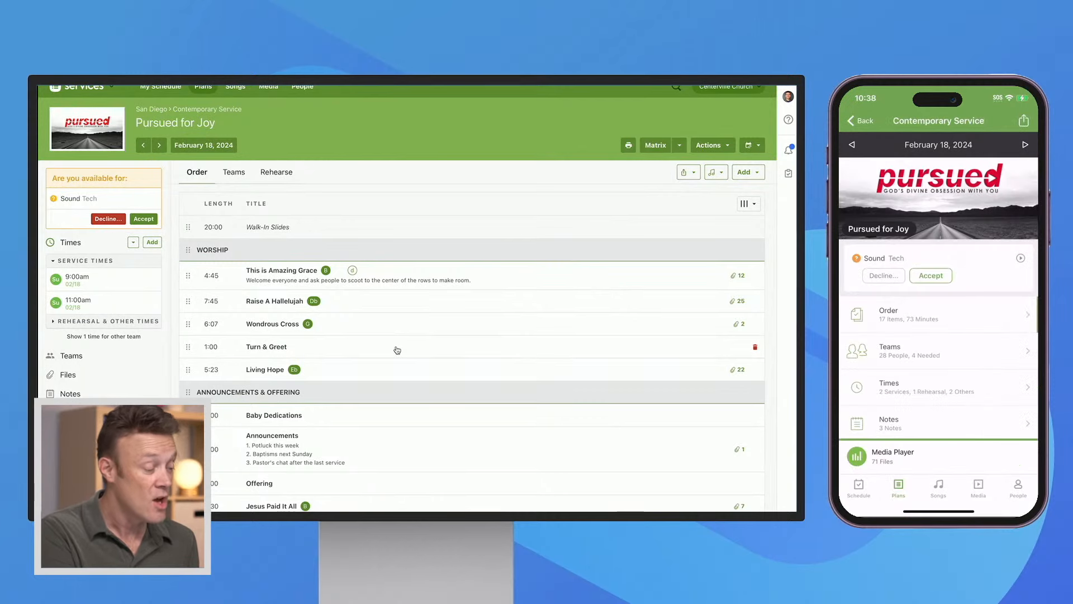
View the teams scheduled for the February 18 plan, hiding the other teams and showing all teams again
left_click(234, 174)
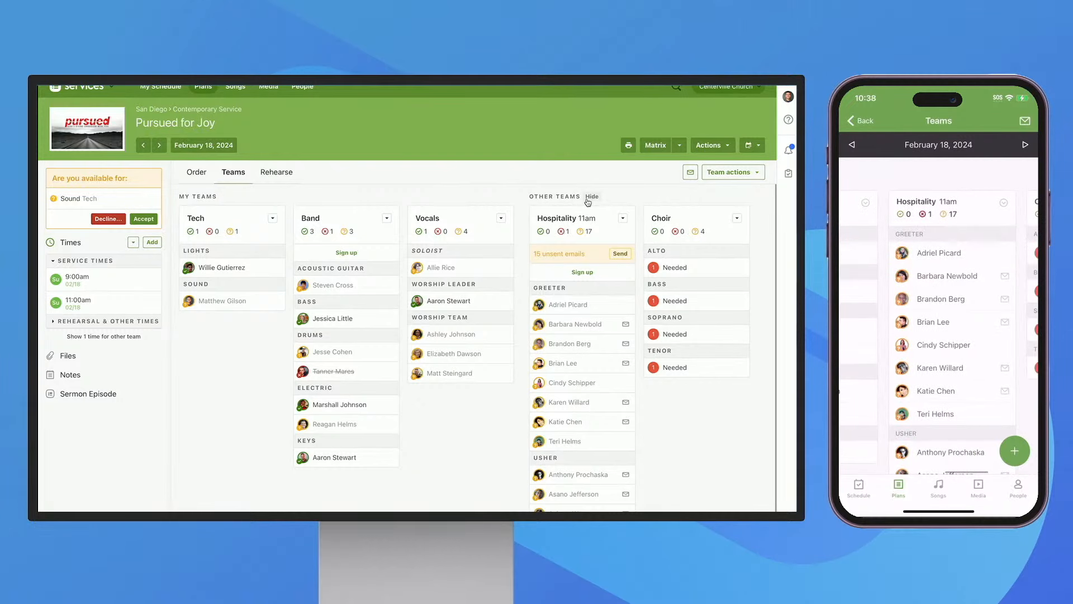
left_click(593, 196)
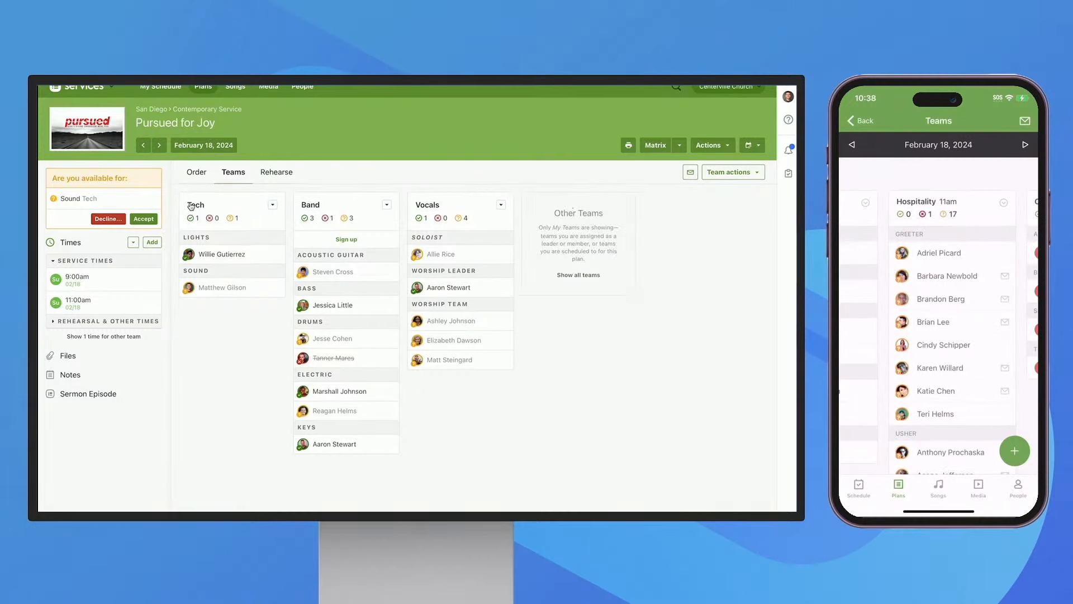
left_click(578, 275)
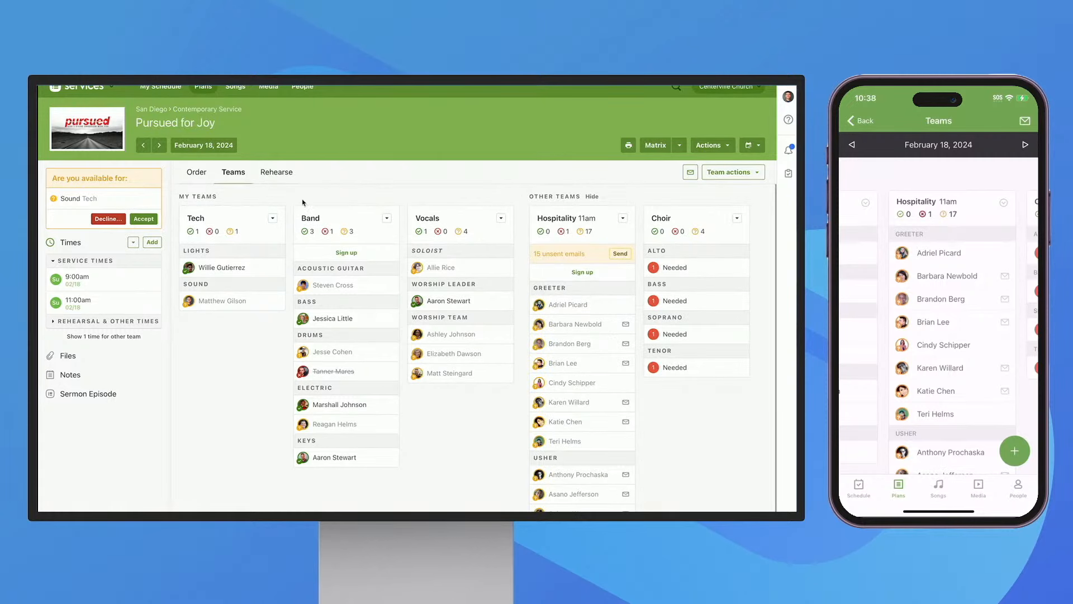
View the plan's rehearsal materials and play Original Mix (Bb) of This is Amazing Grace in the media player
left_click(277, 174)
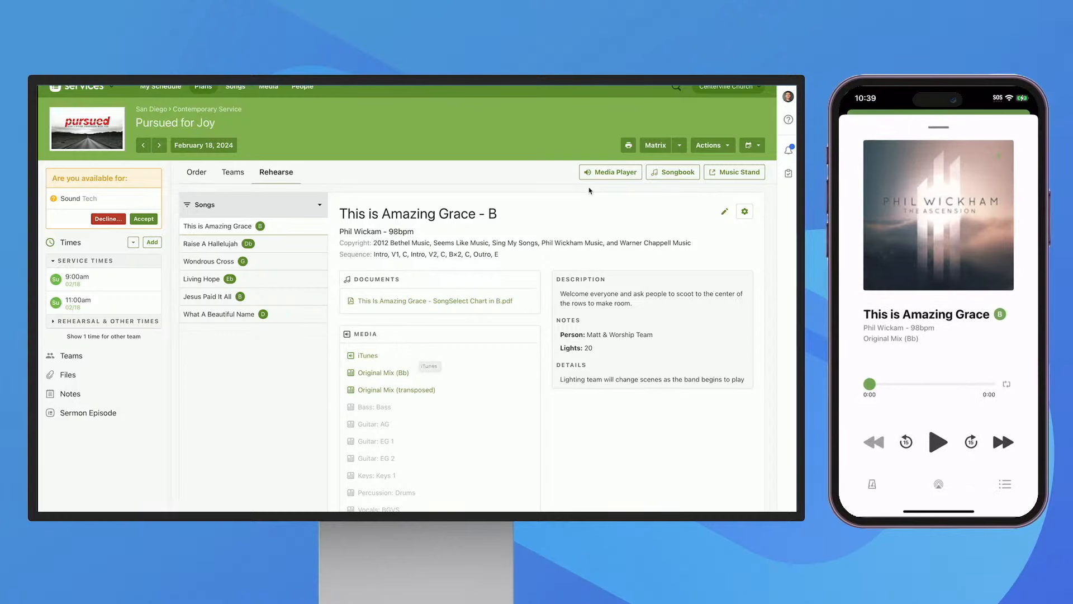
left_click(613, 173)
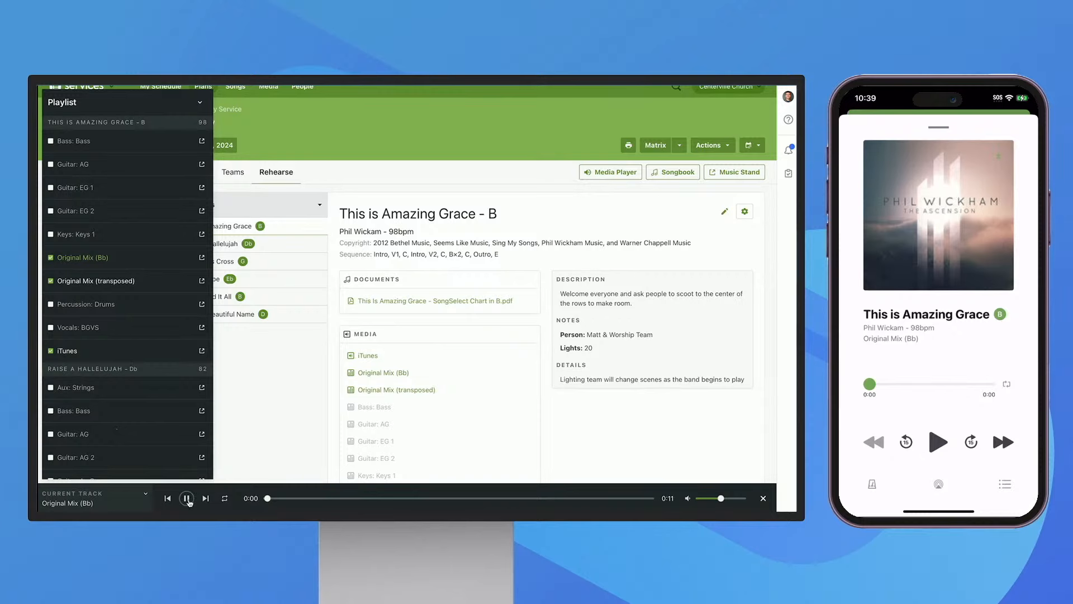
scroll(173, 289, "up", 1)
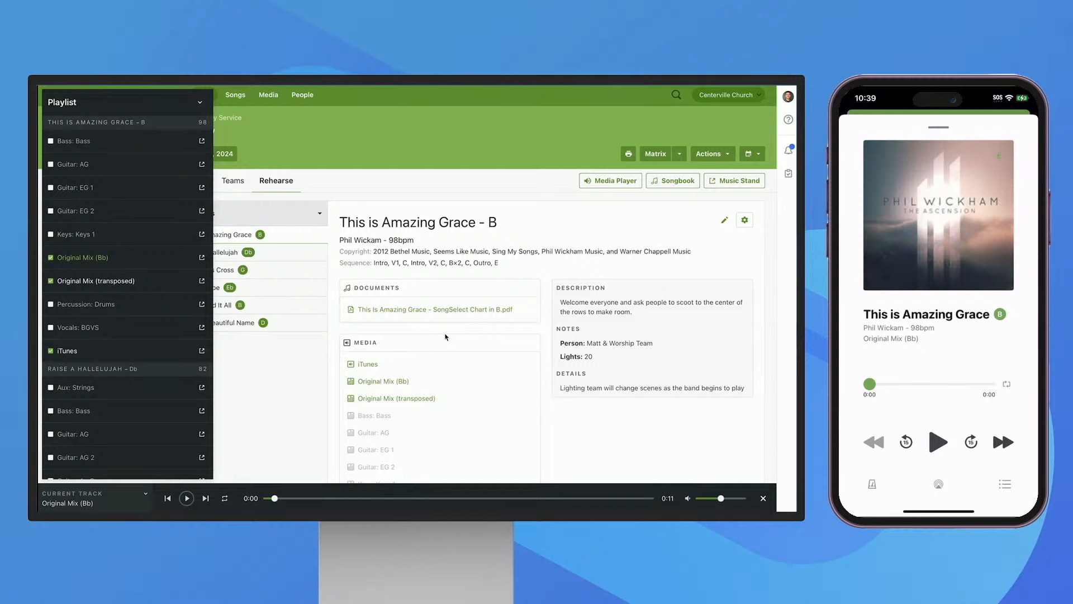
Review the documents, media and notes provided for This is Amazing Grace in the rehearsal materials
scroll(441, 339, "down", 2)
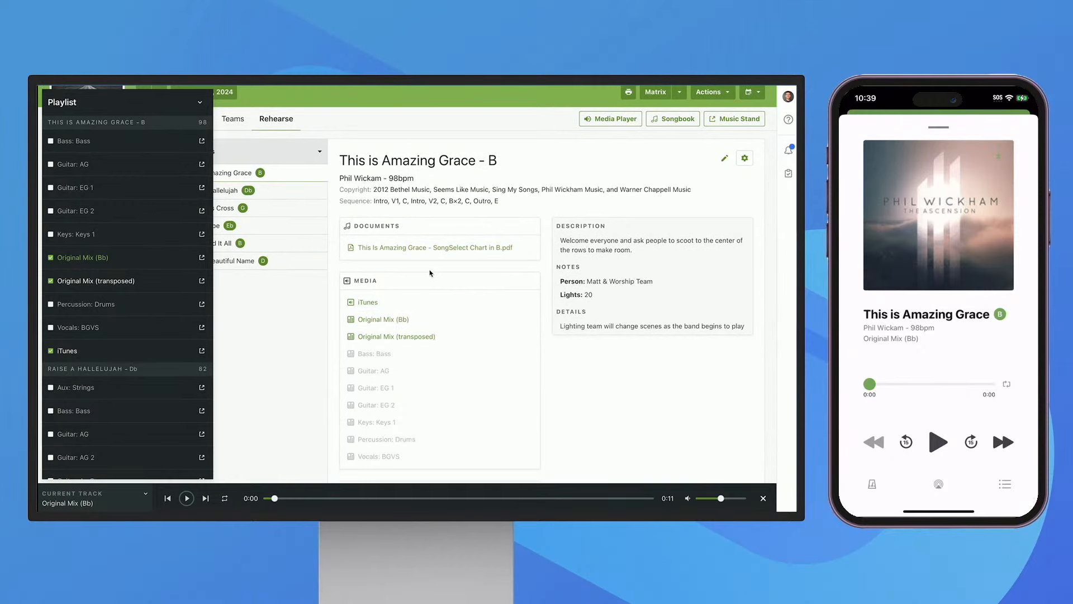
scroll(452, 268, "down", 1)
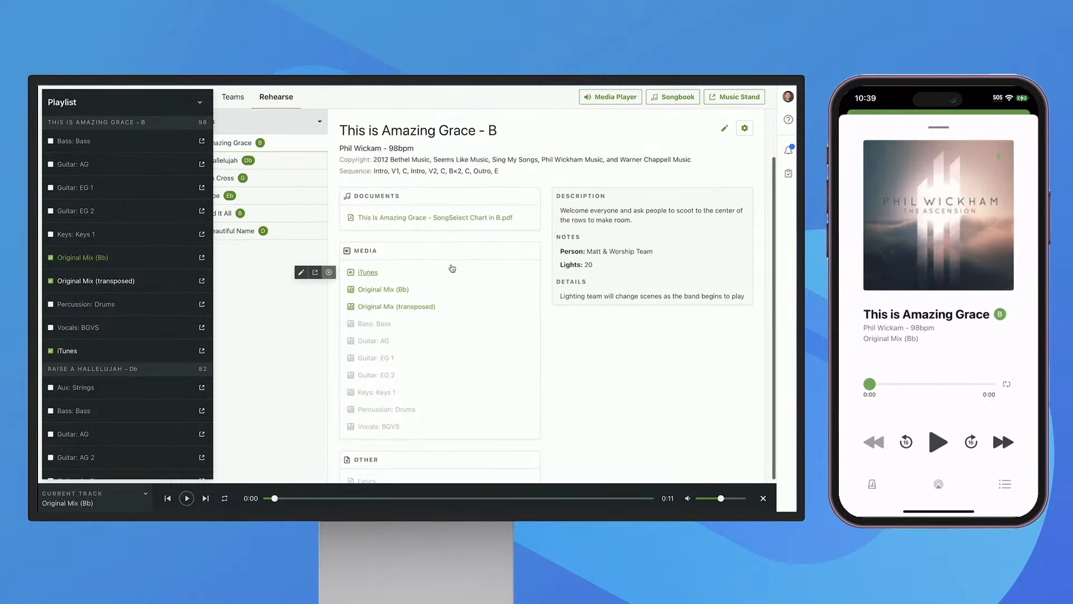
scroll(452, 268, "up", 1)
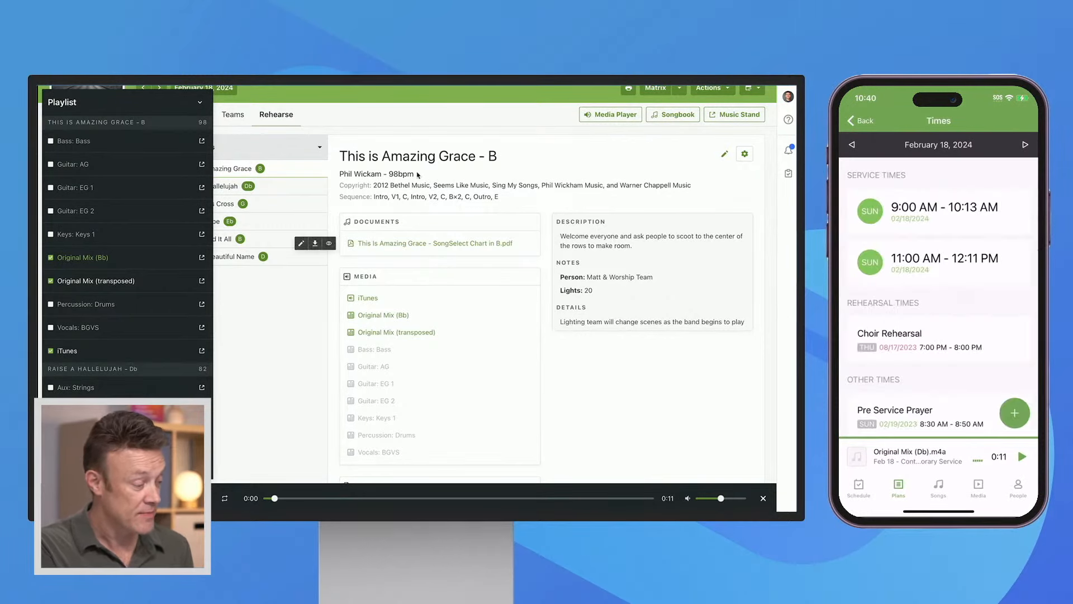
Collapse the media playlist and expand the February 18 plan's rehearsal and other times
left_click(201, 104)
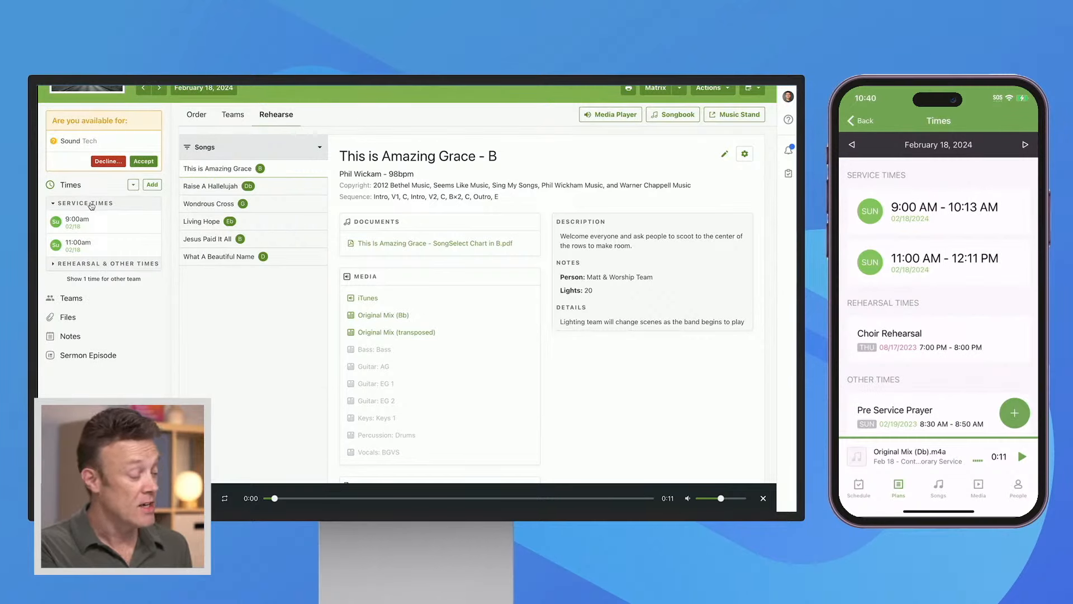
left_click(97, 265)
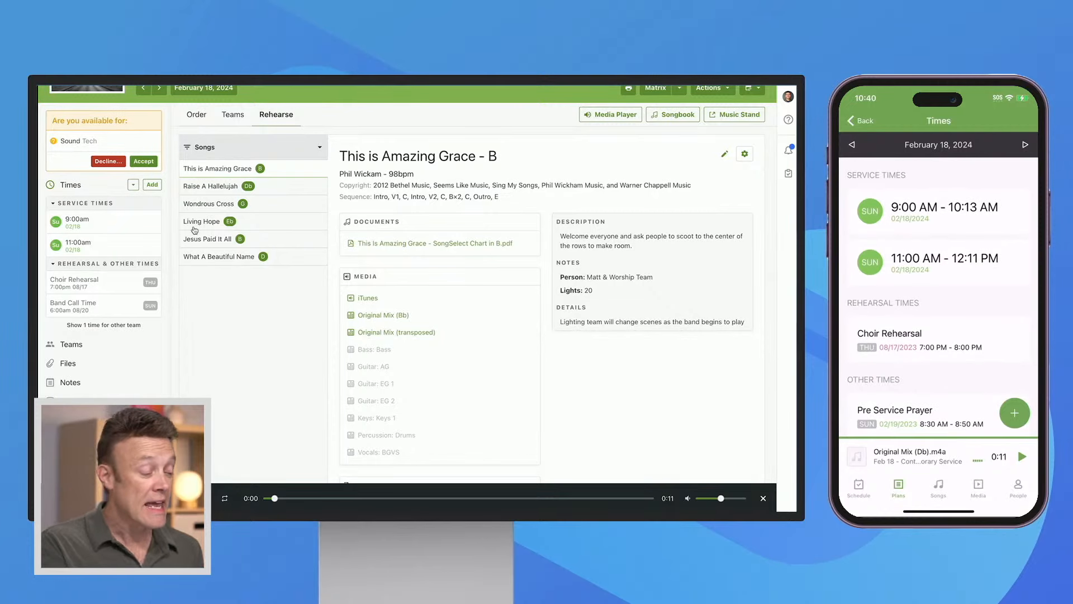
scroll(352, 143, "up", 2)
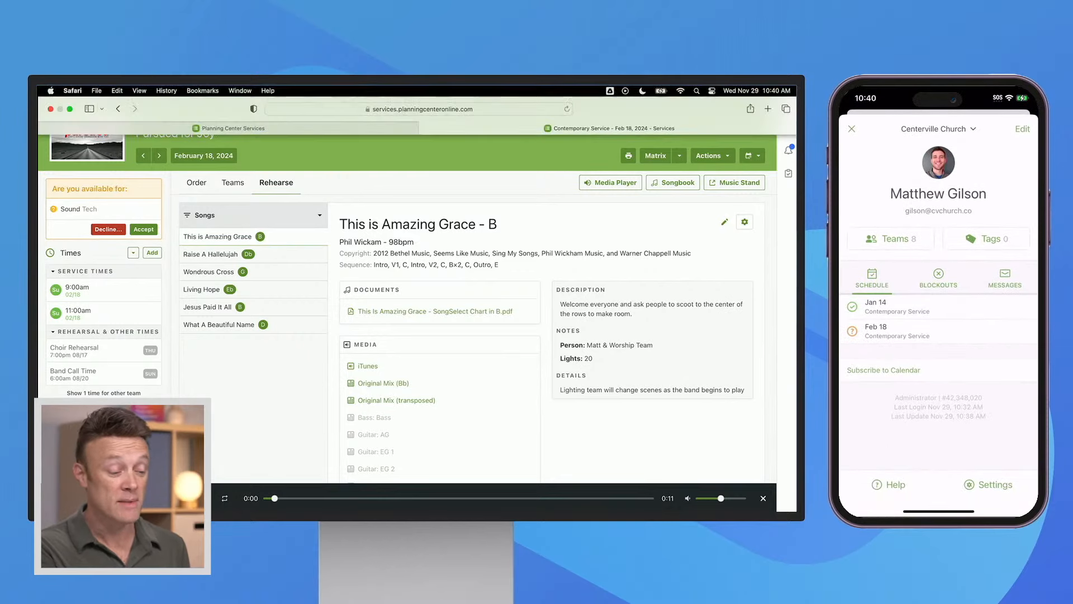
Check the signed-in person's account options and close them again
left_click(788, 96)
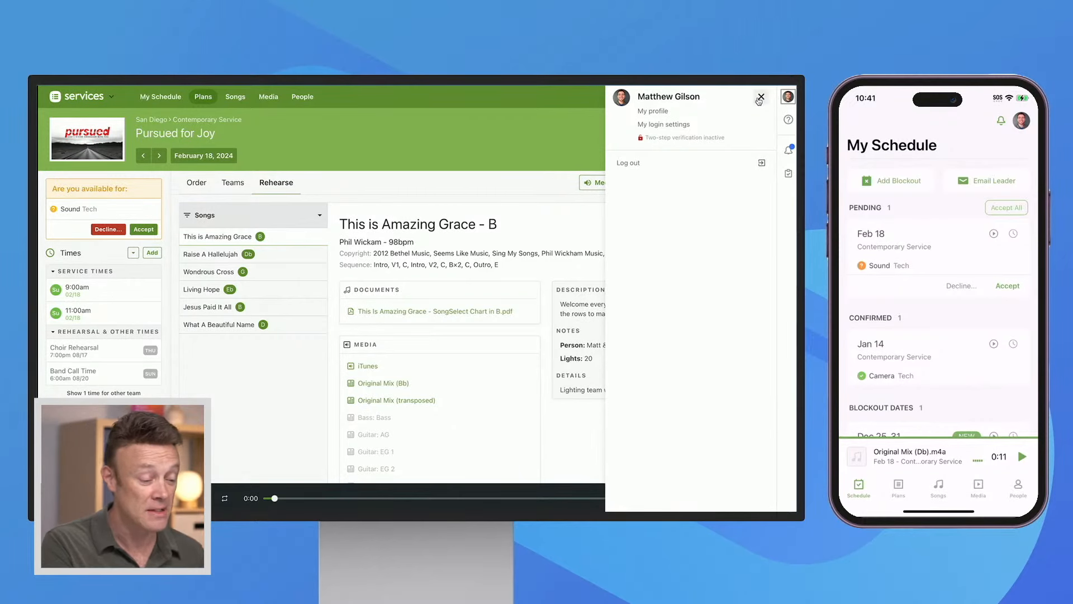
left_click(760, 98)
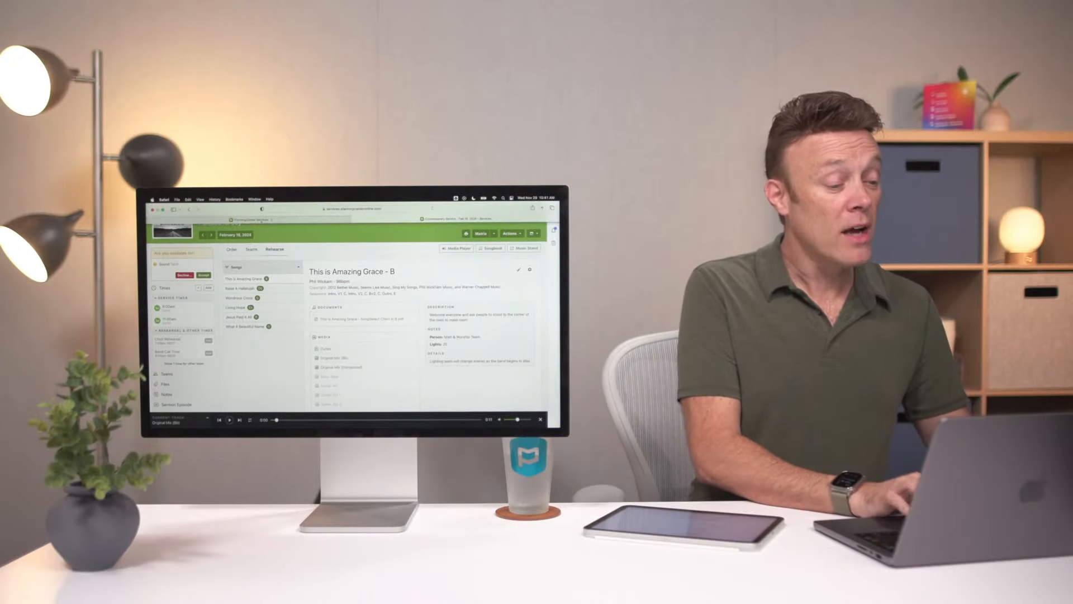
Close the media player on the Centerville Church plans page and open the San Diego folder
mouse_move(235, 203)
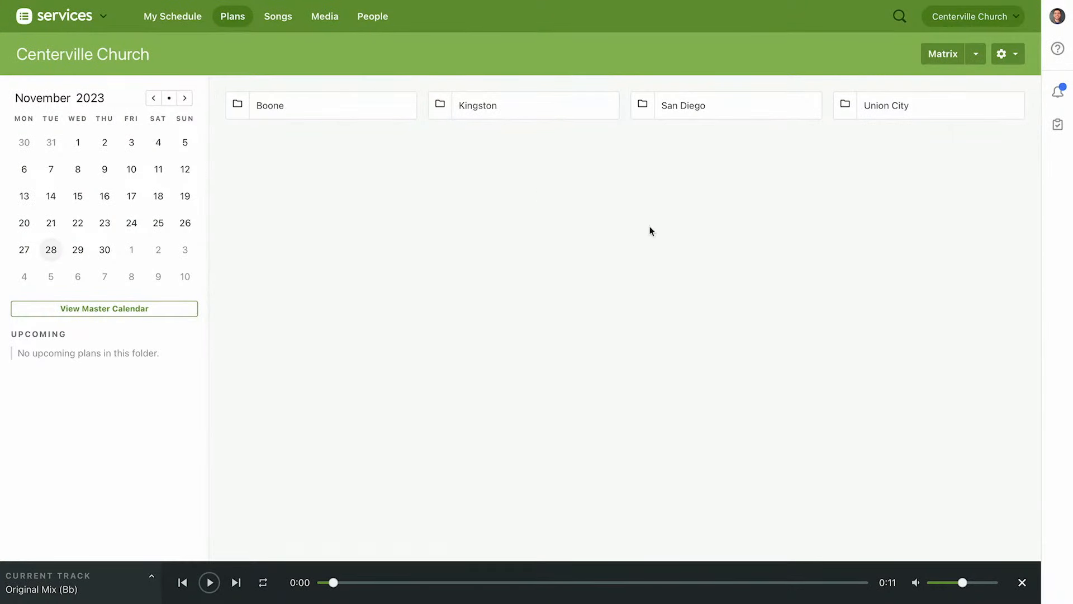
left_click(1023, 582)
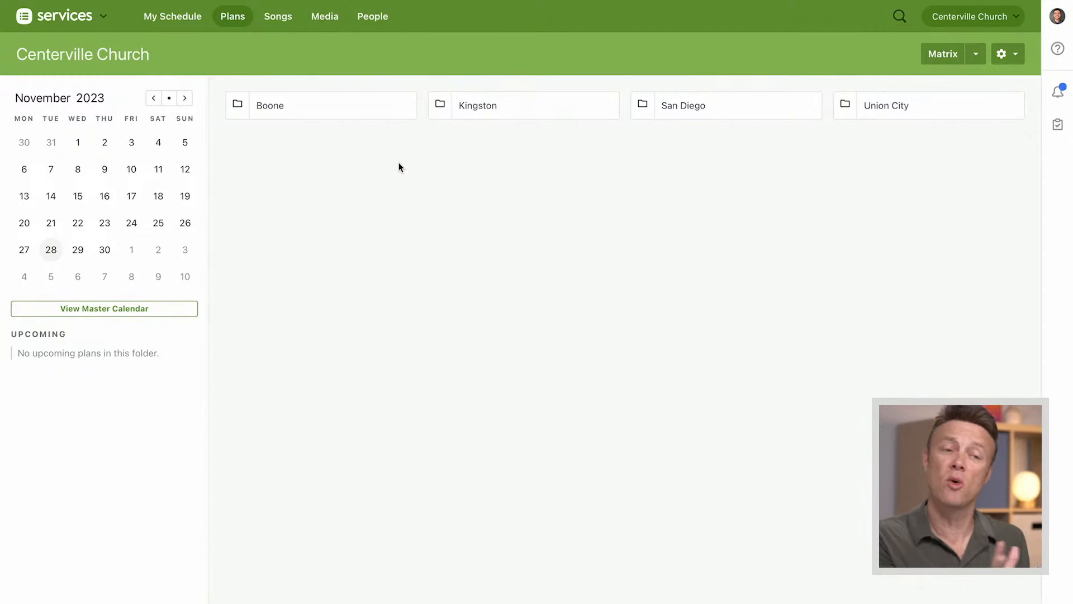
left_click(686, 106)
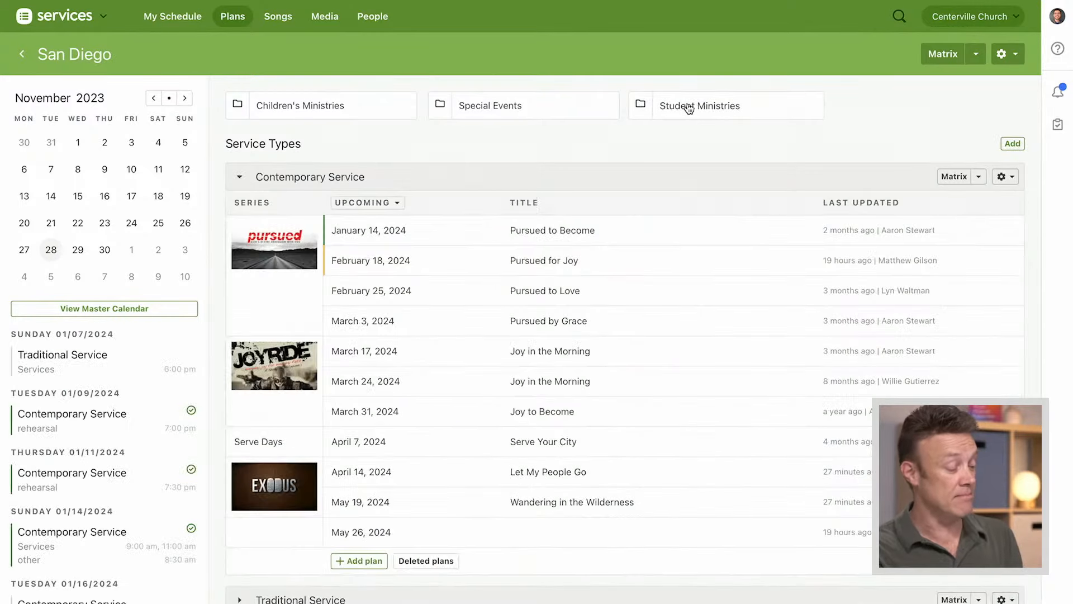
Collapse and expand the Contemporary Service type to review its upcoming plans, leaving it collapsed
left_click(239, 179)
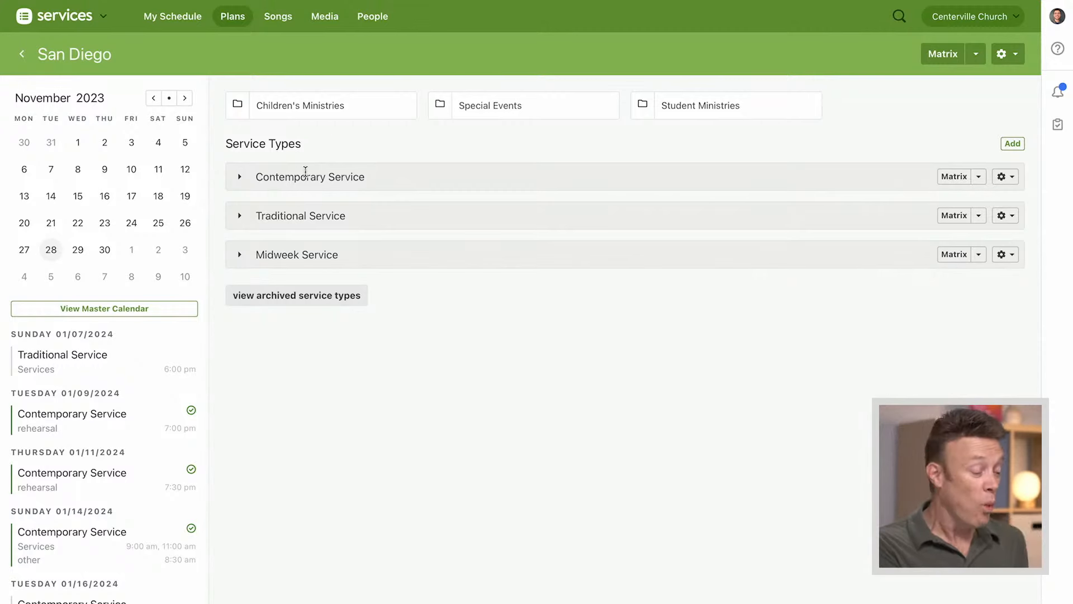
left_click(240, 179)
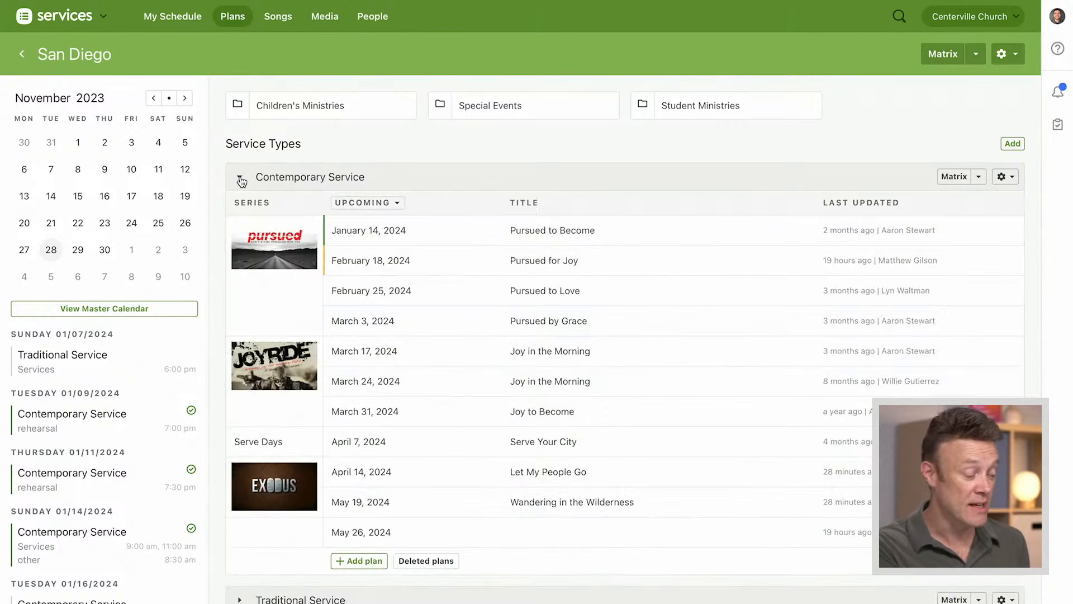
scroll(440, 139, "down", 1)
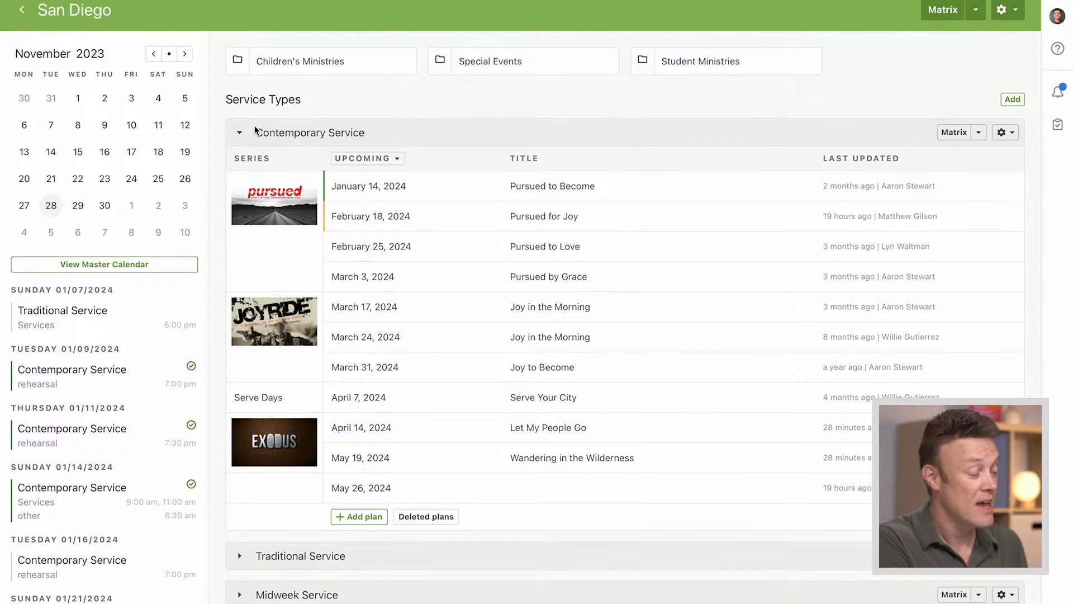
left_click(239, 134)
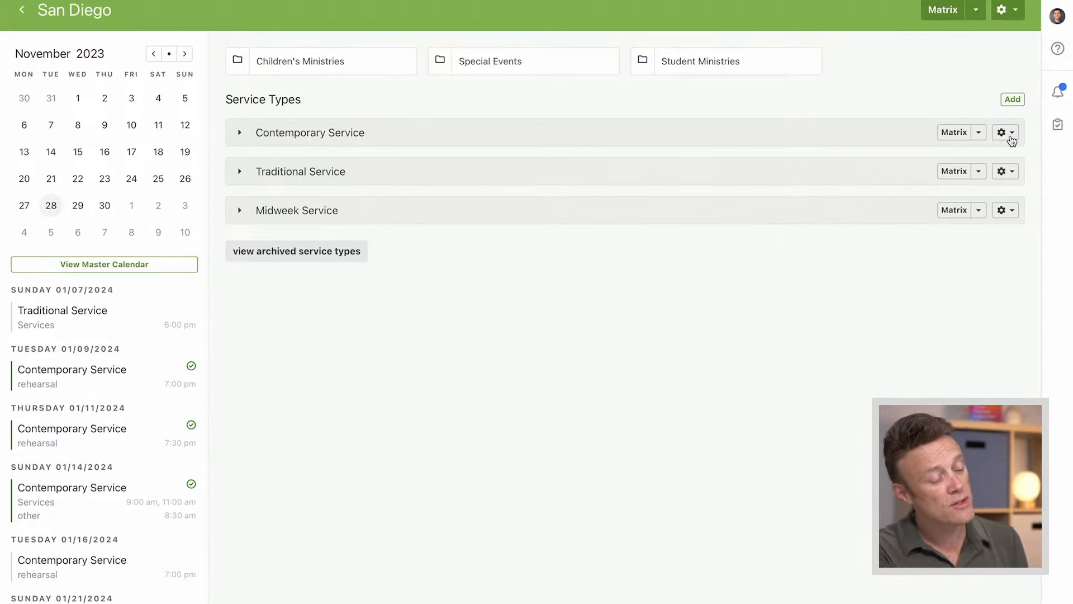
Check the configuration options available for the Contemporary Service type without choosing one
scroll(968, 140, "up", 1)
left_click(1010, 179)
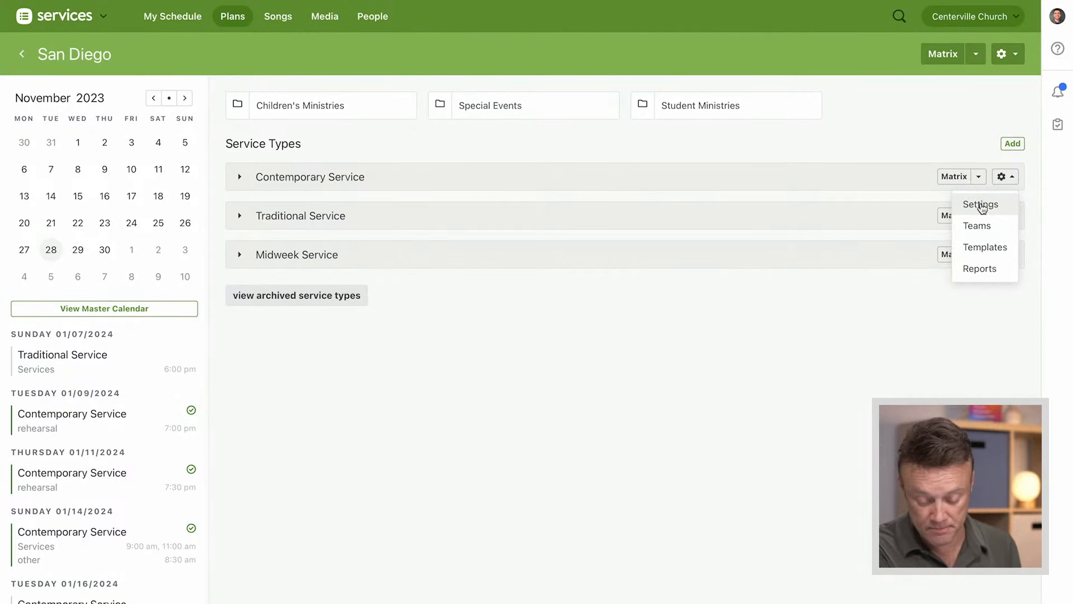
left_click(641, 378)
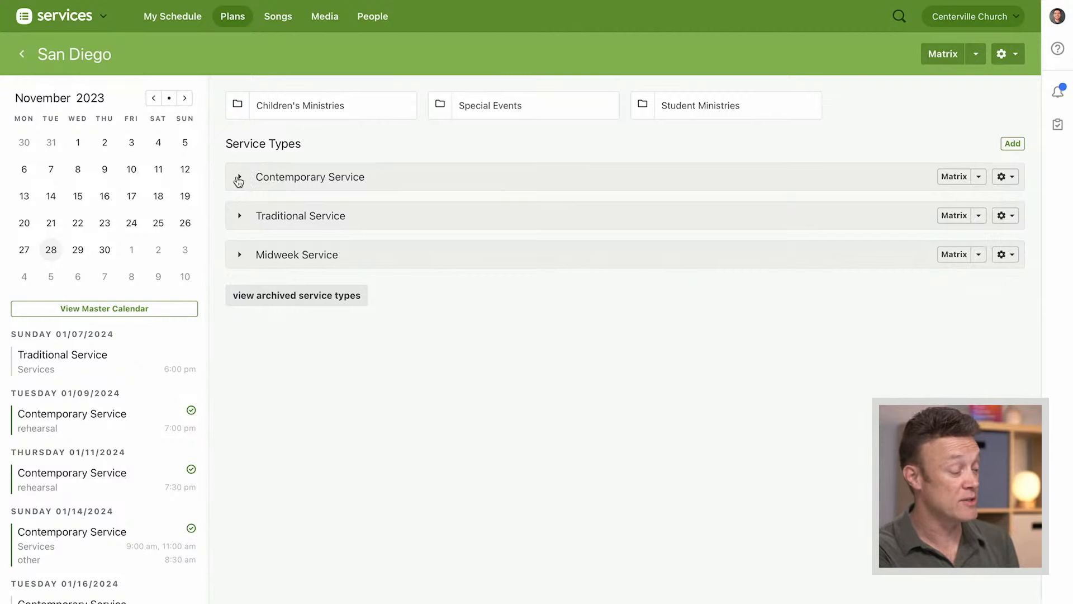
Open the May 26, 2024 Contemporary Service plan and view its order of service
left_click(238, 178)
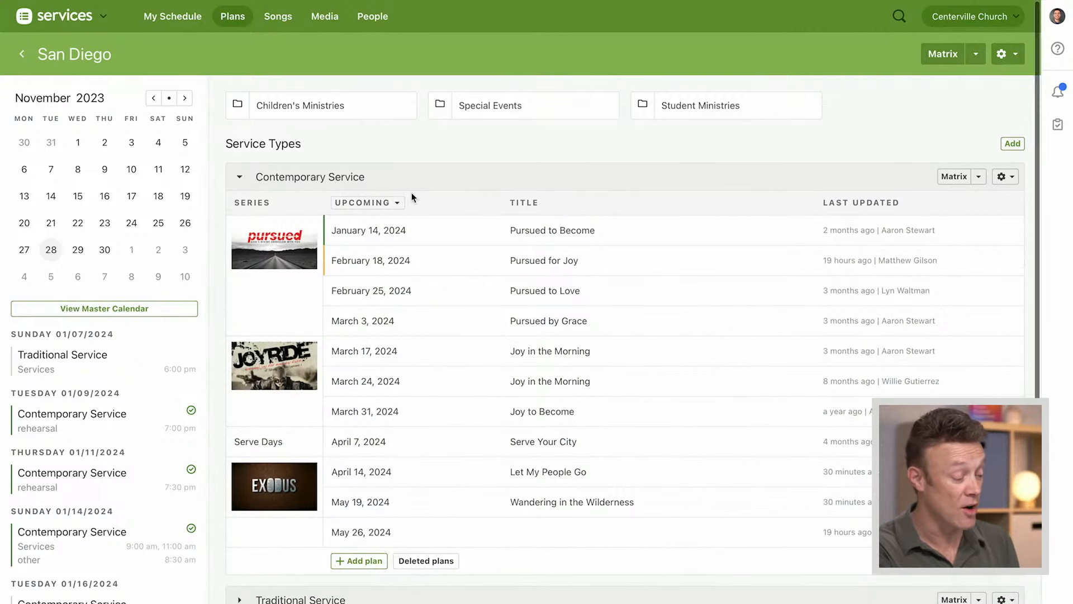
scroll(412, 194, "down", 1)
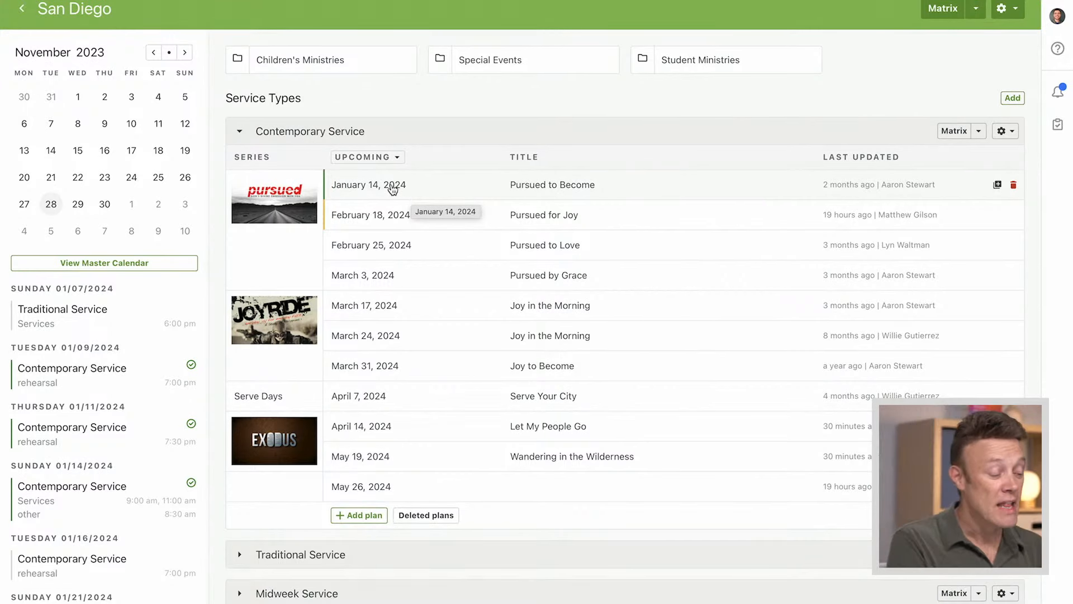
left_click(365, 490)
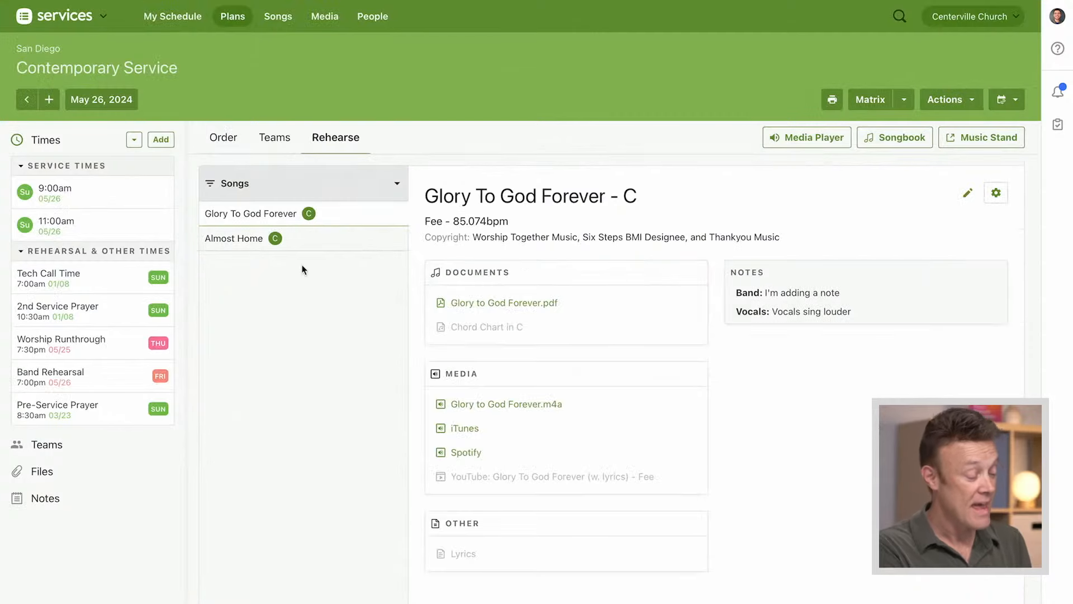
left_click(225, 141)
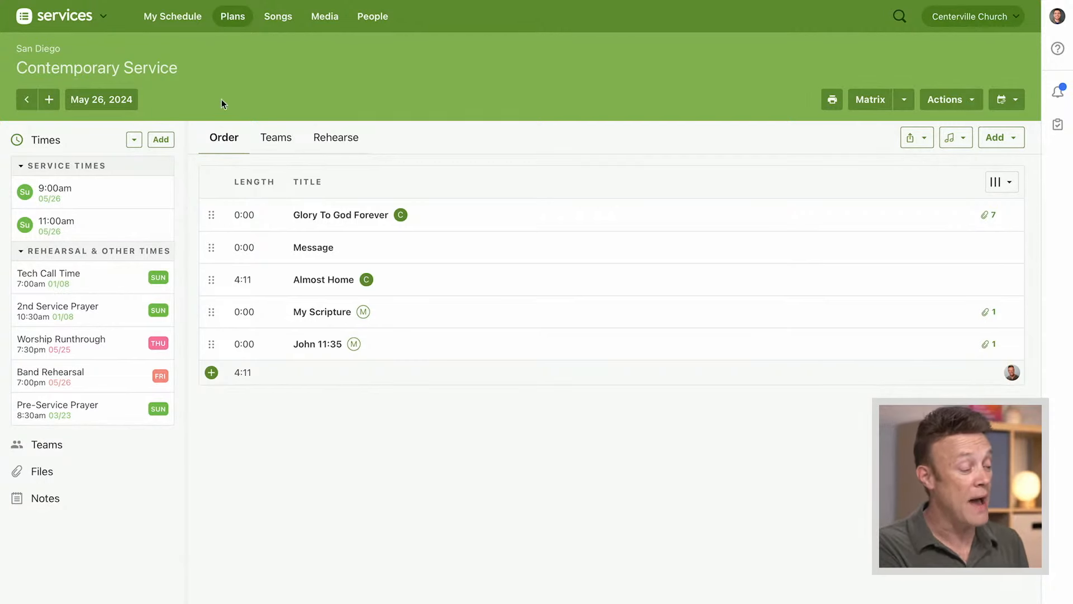
Return to the San Diego plans and set up 4 new Contemporary Service plans, keeping May 26 2024 as the source for times
mouse_move(228, 20)
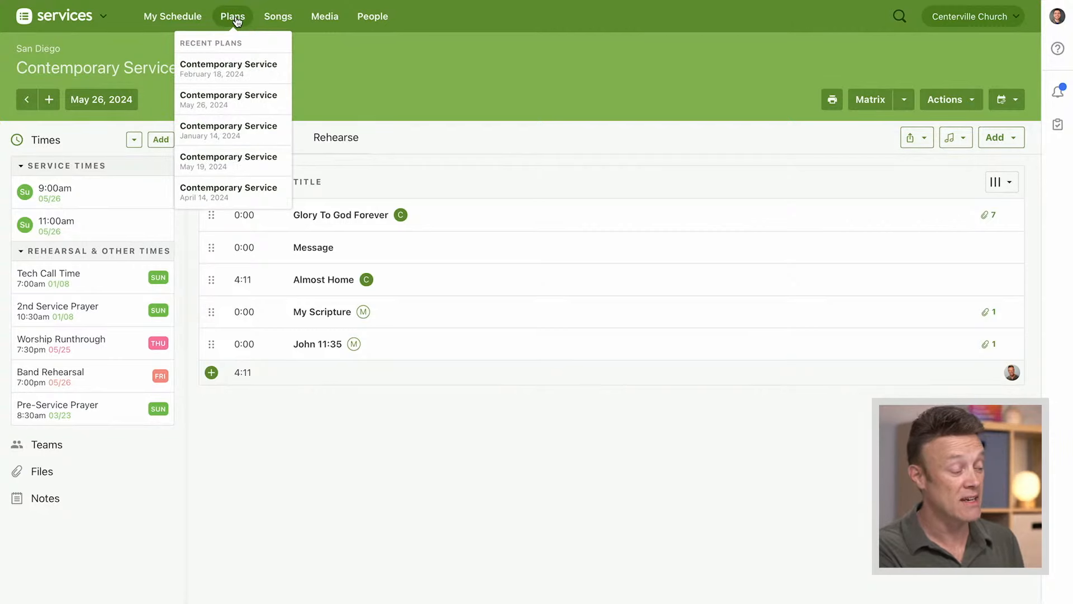
left_click(234, 18)
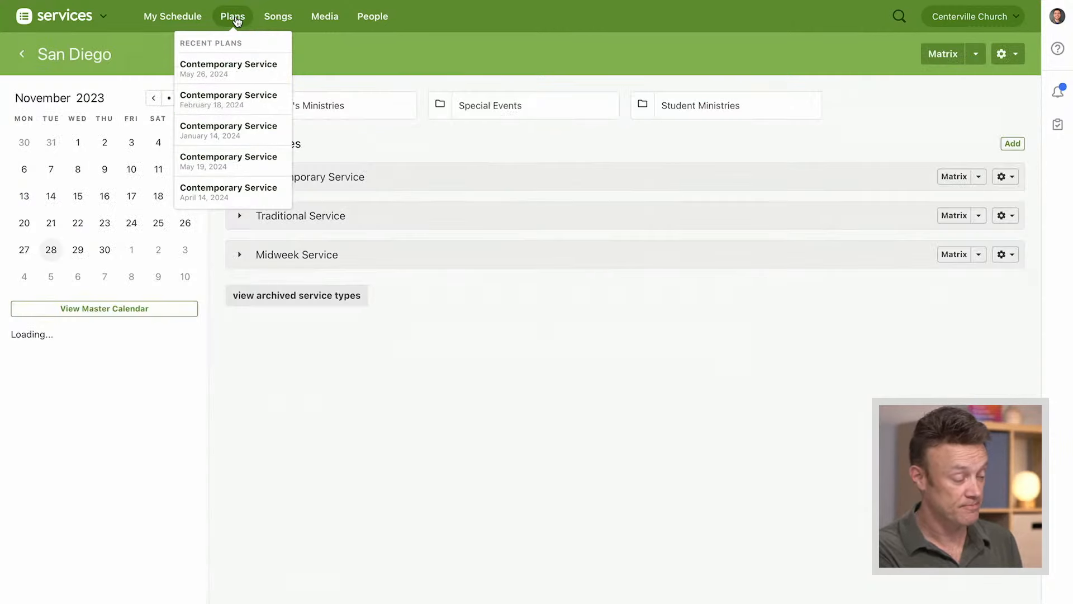
scroll(509, 323, "down", 2)
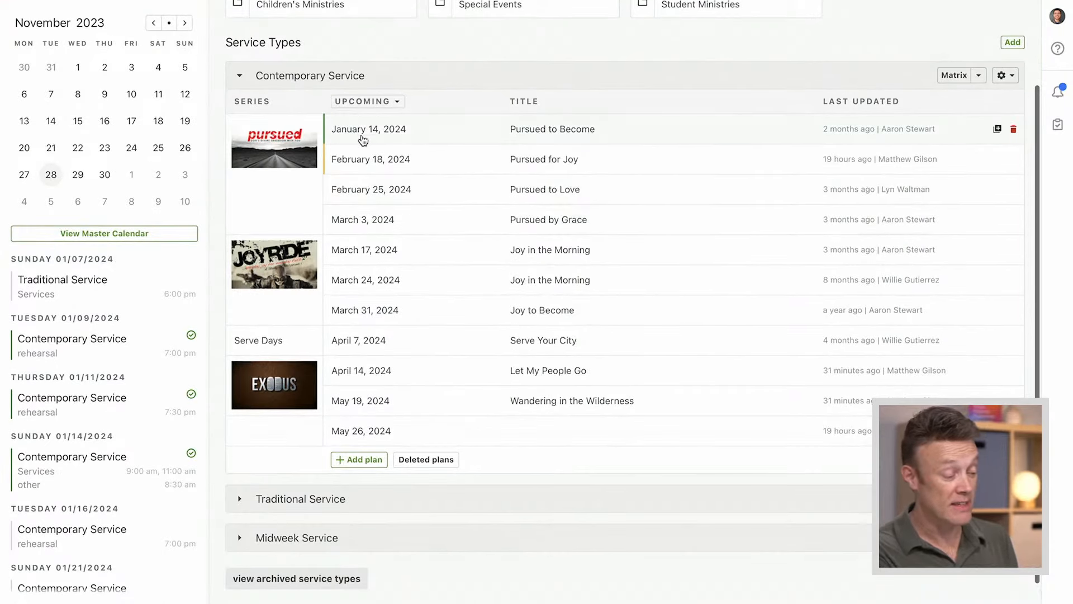
left_click(359, 460)
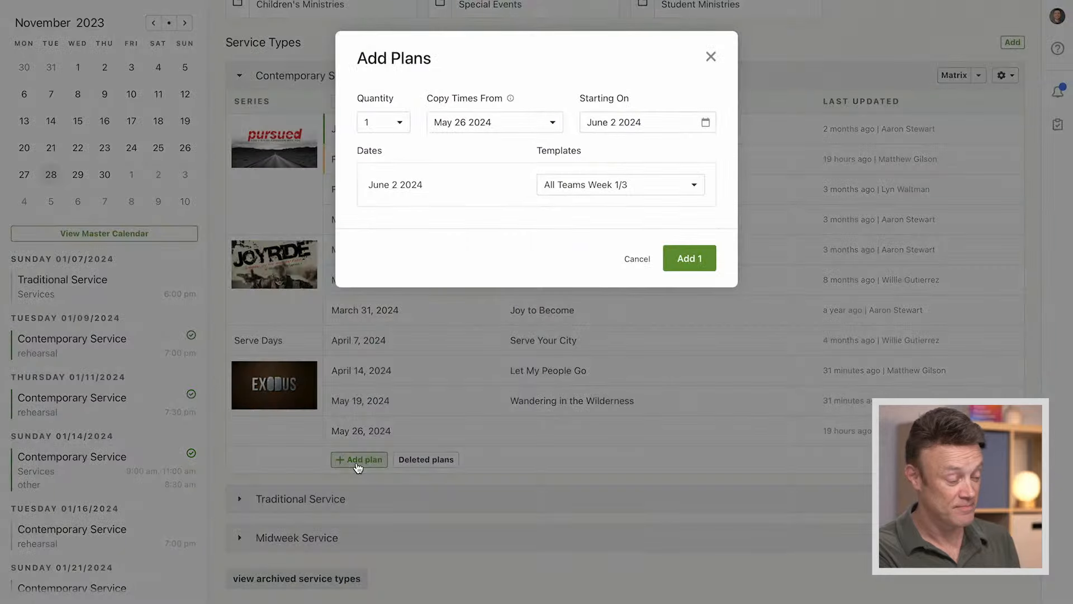
left_click(399, 127)
left_click(375, 216)
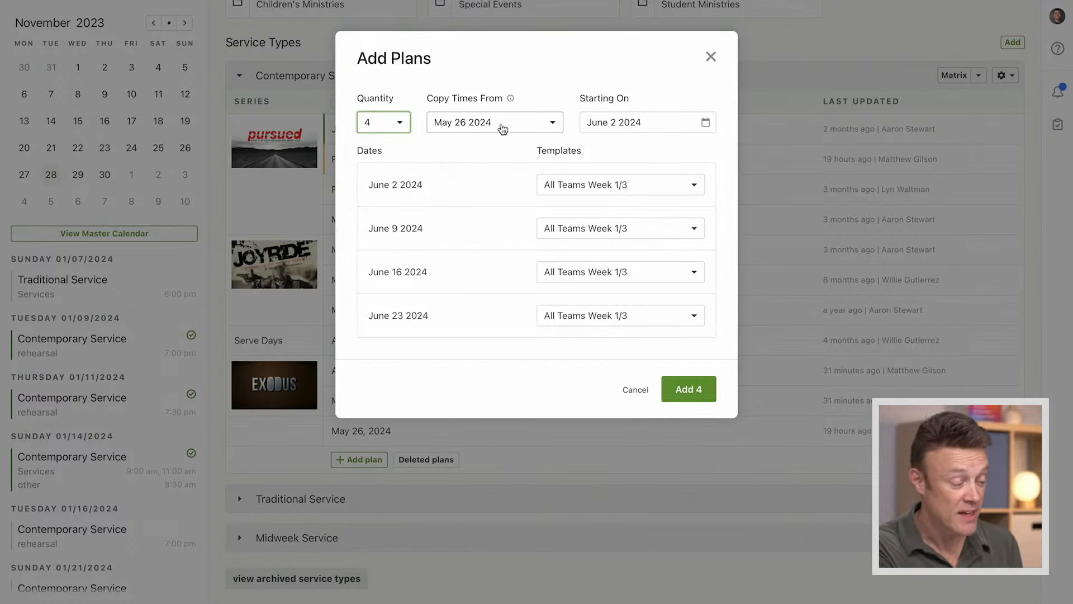
left_click(512, 124)
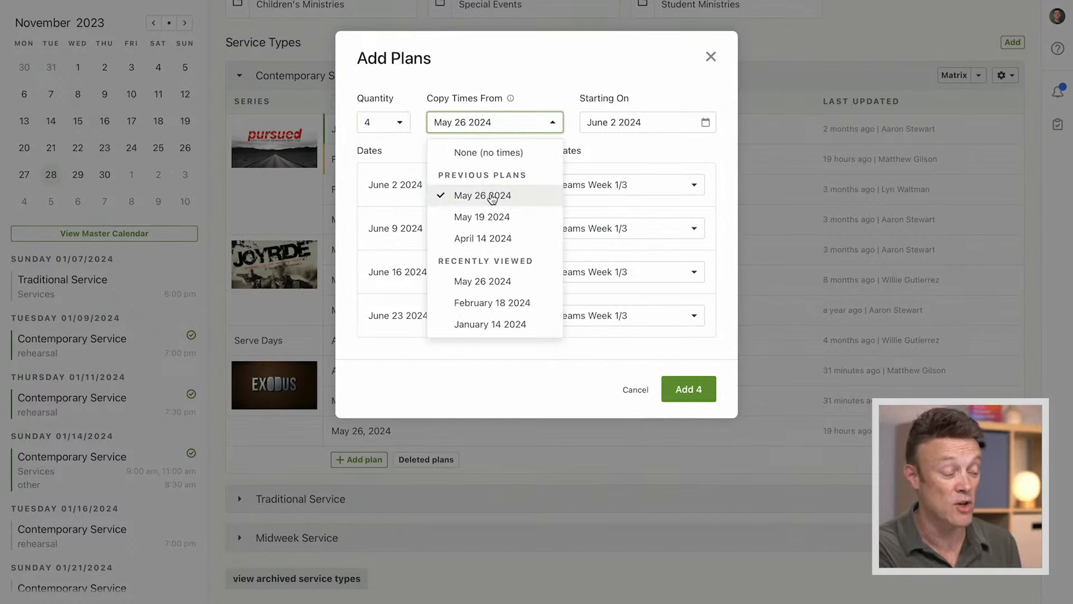
left_click(548, 82)
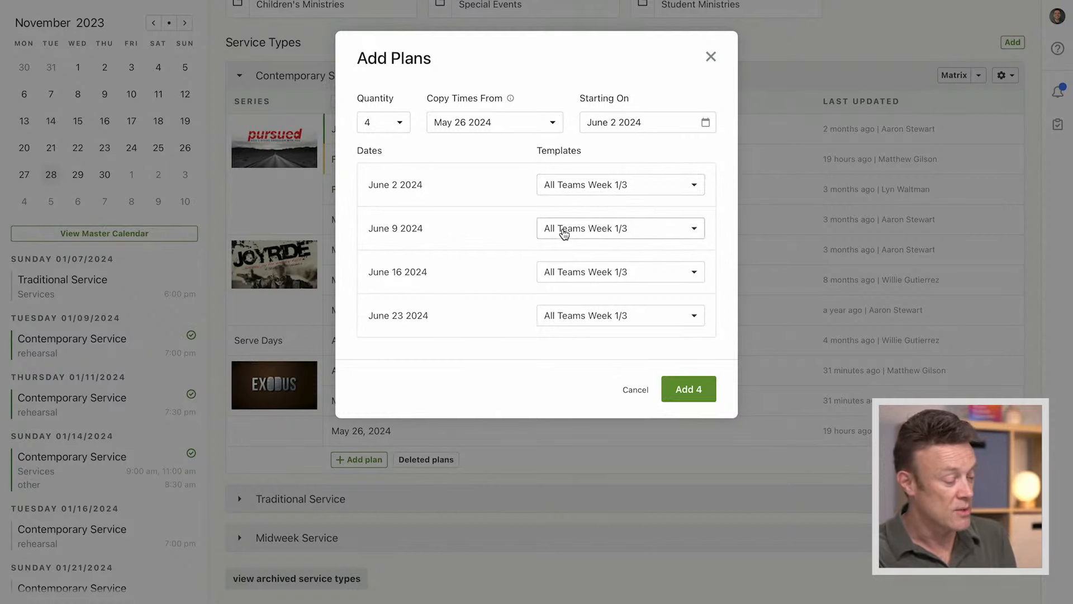
Assign the All Teams Week 2/4 template to the June 9 and June 23, 2024 plans
left_click(561, 234)
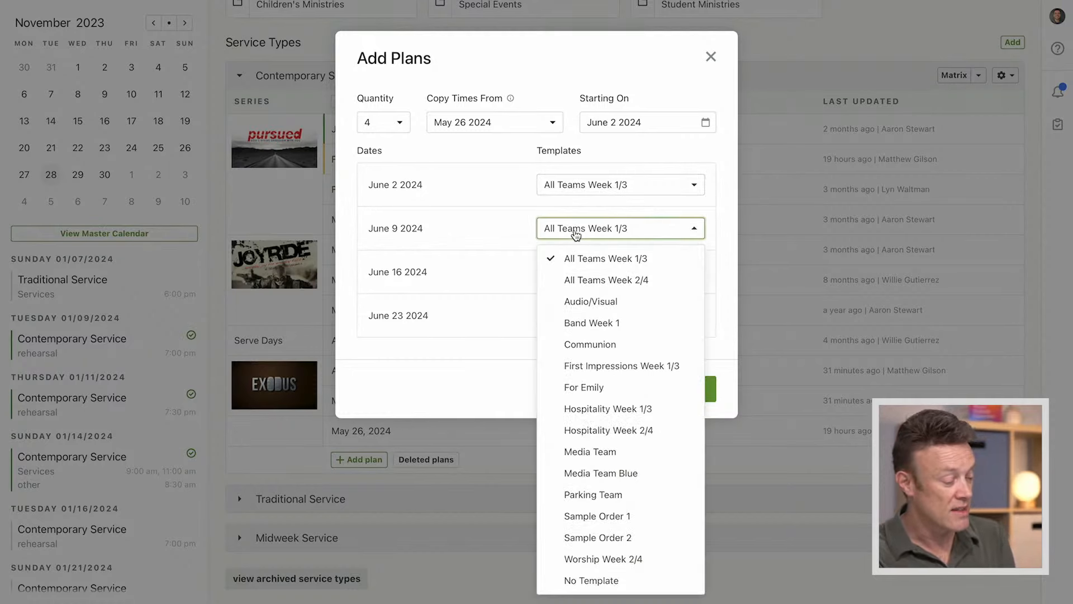
left_click(644, 282)
left_click(604, 322)
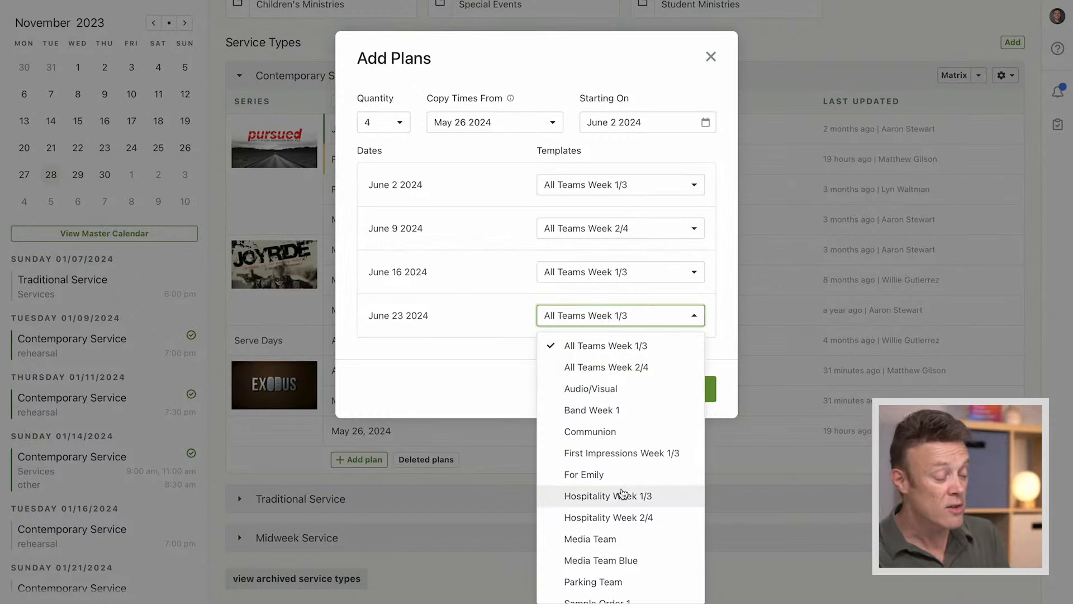
scroll(622, 493, "down", 3)
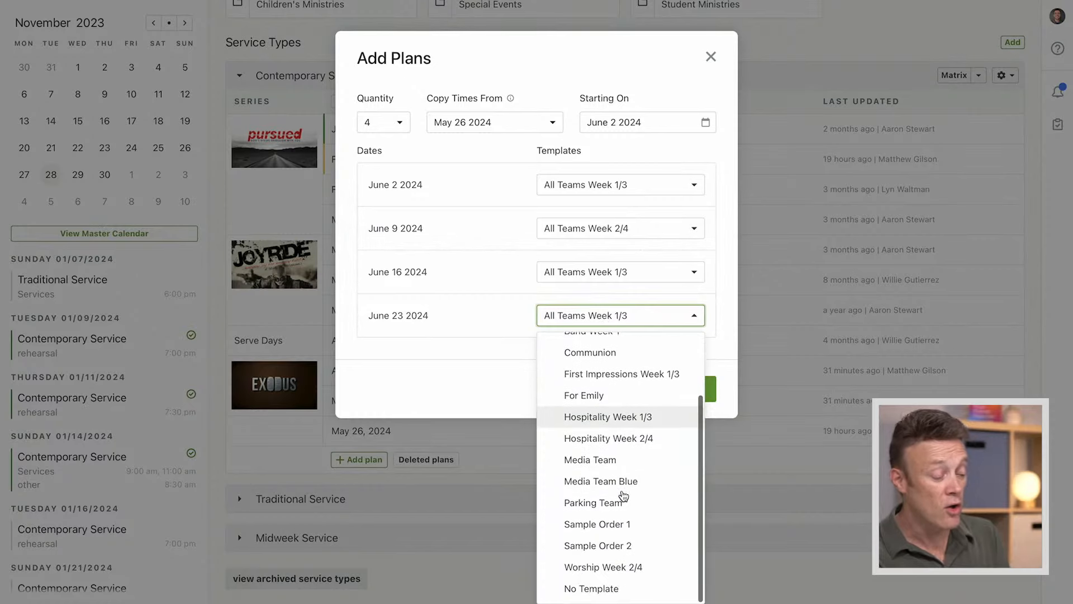
scroll(628, 383, "up", 3)
left_click(617, 369)
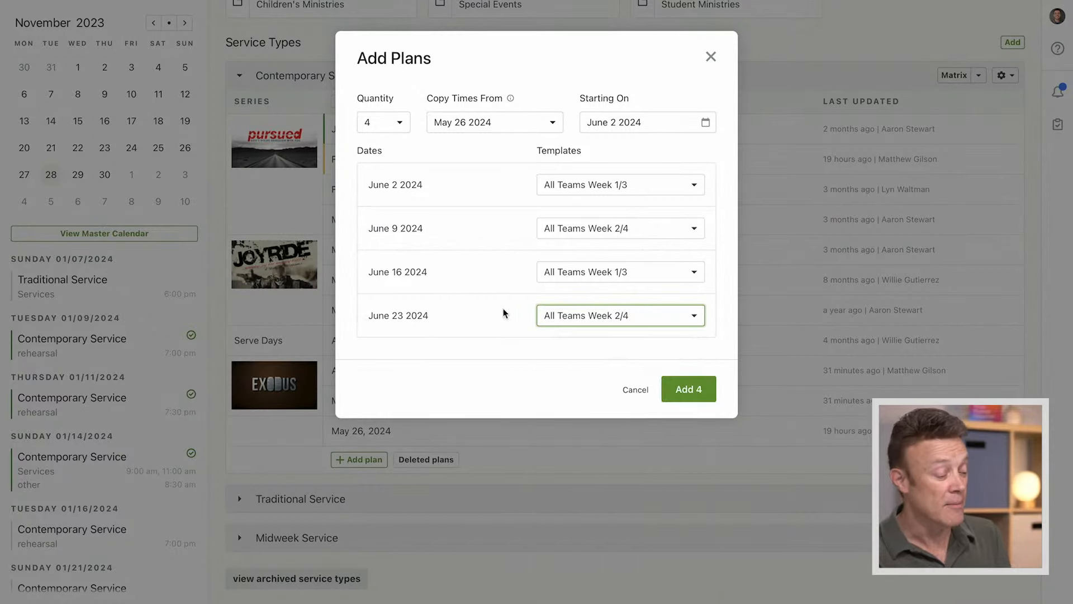
left_click(483, 309)
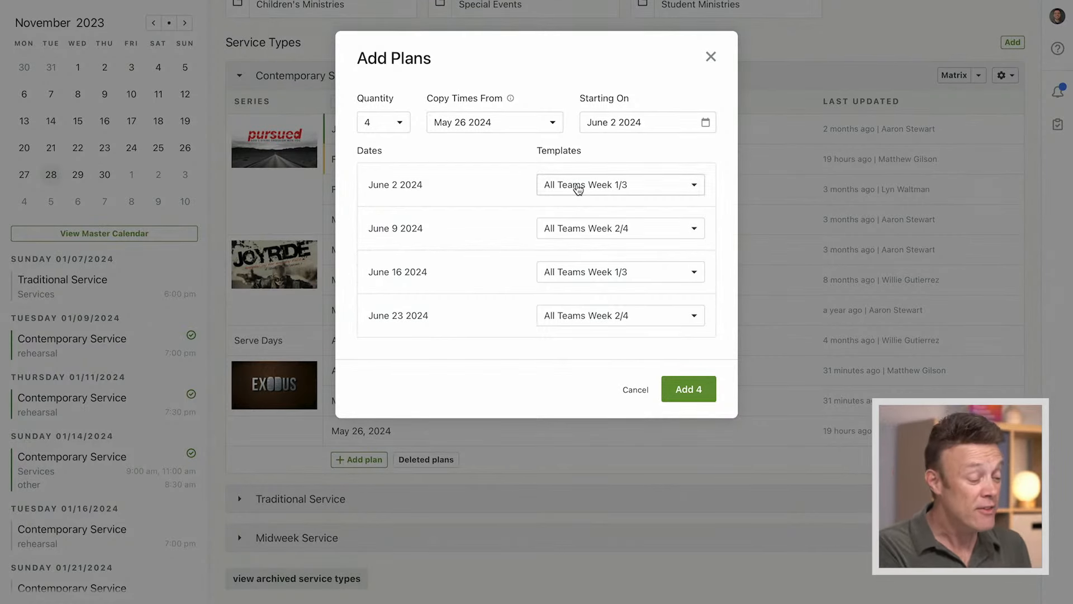
Create the four Contemporary Service plans and view the teams scheduled for June 2, 2024
left_click(689, 394)
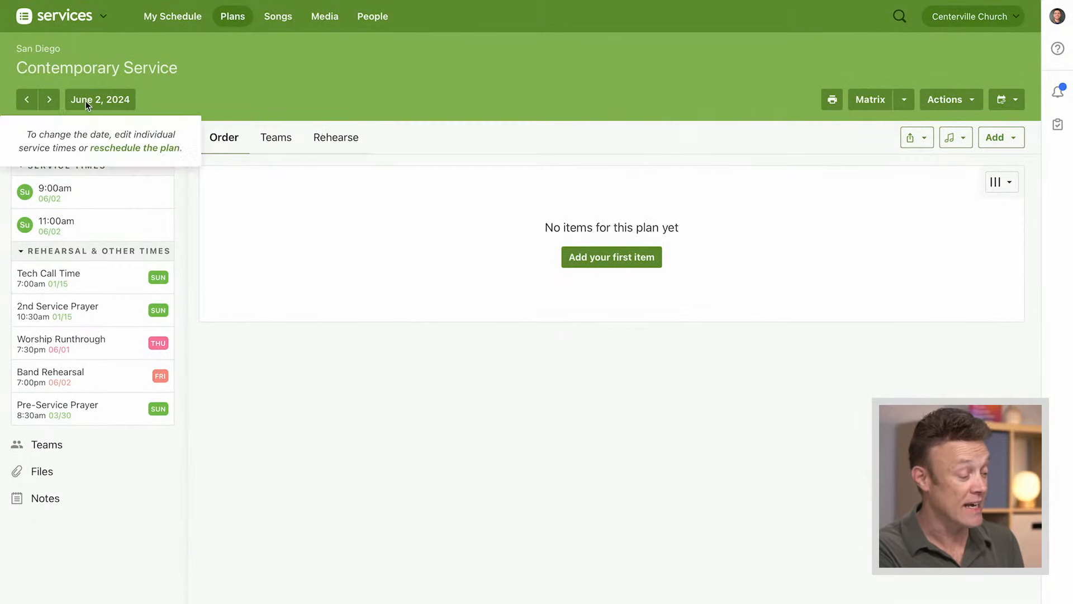
left_click(277, 140)
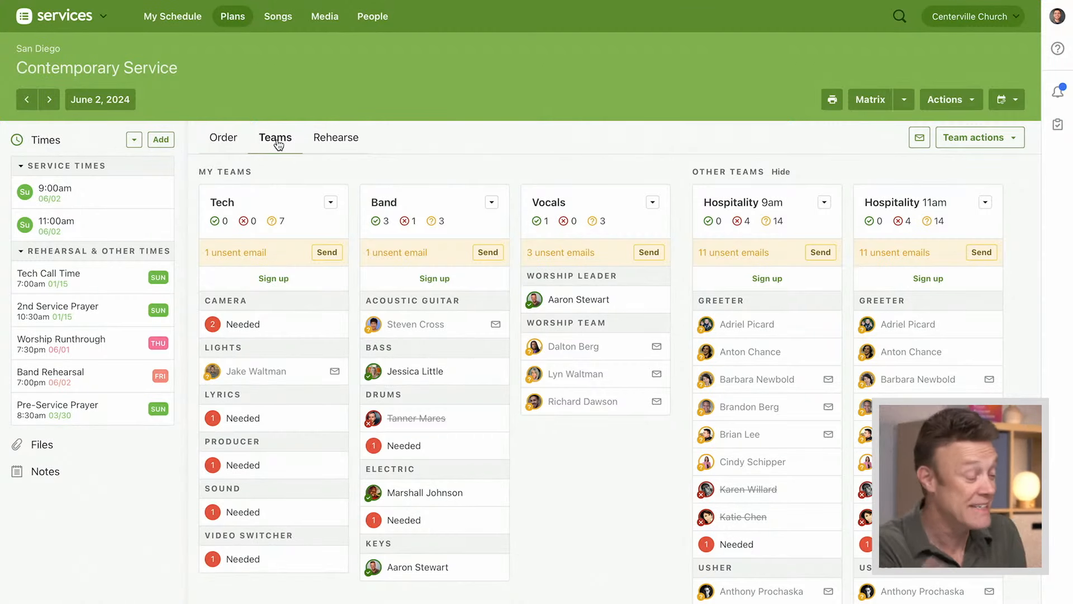
Return to the June 2, 2024 plan's order of service and open the Band Rehearsal time for editing
left_click(222, 142)
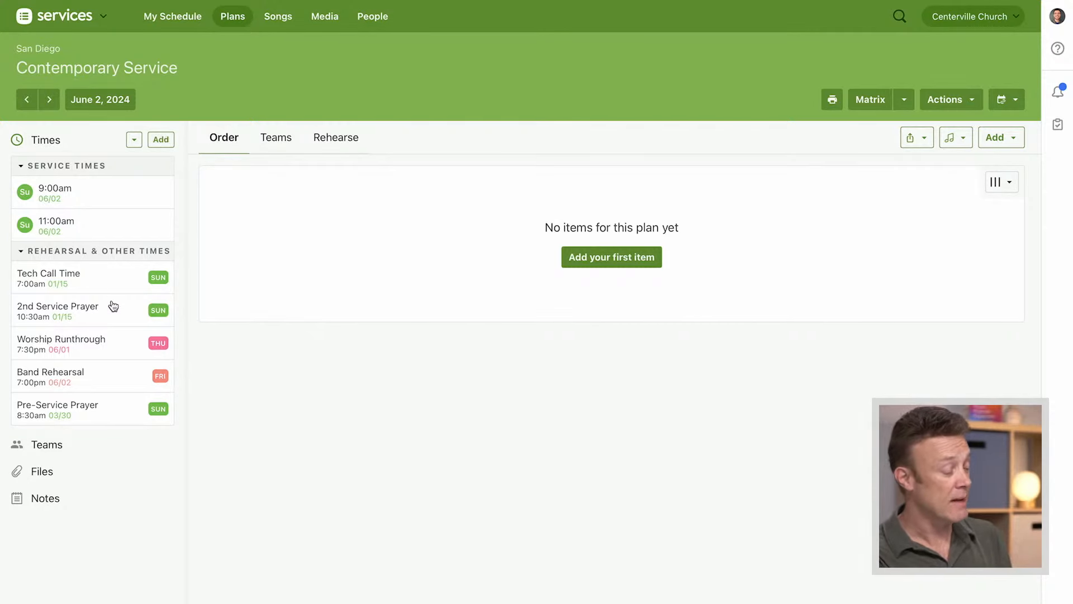
left_click(73, 377)
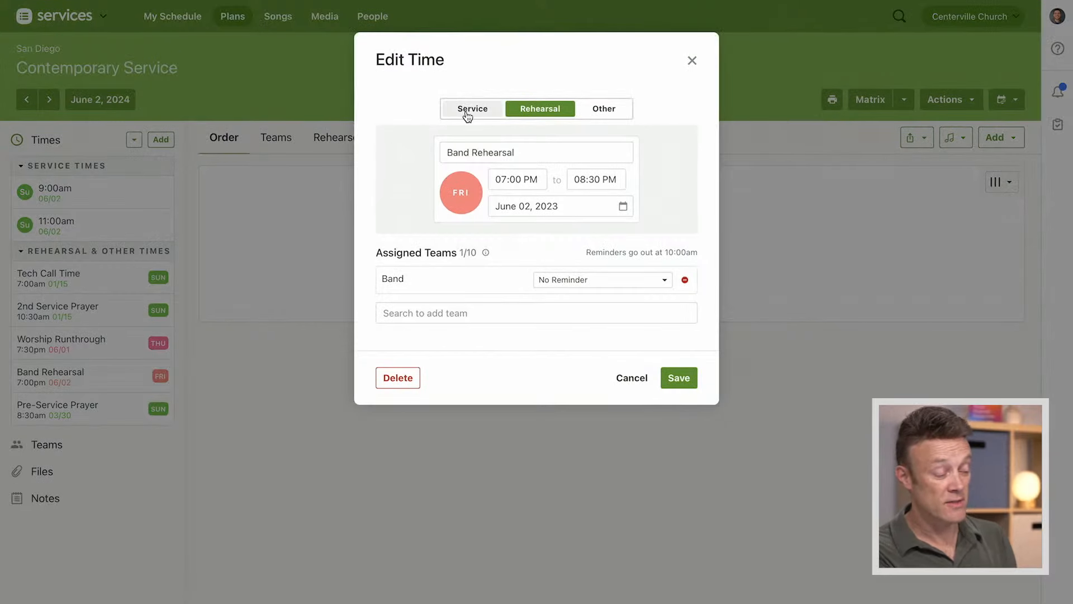
left_click(528, 153)
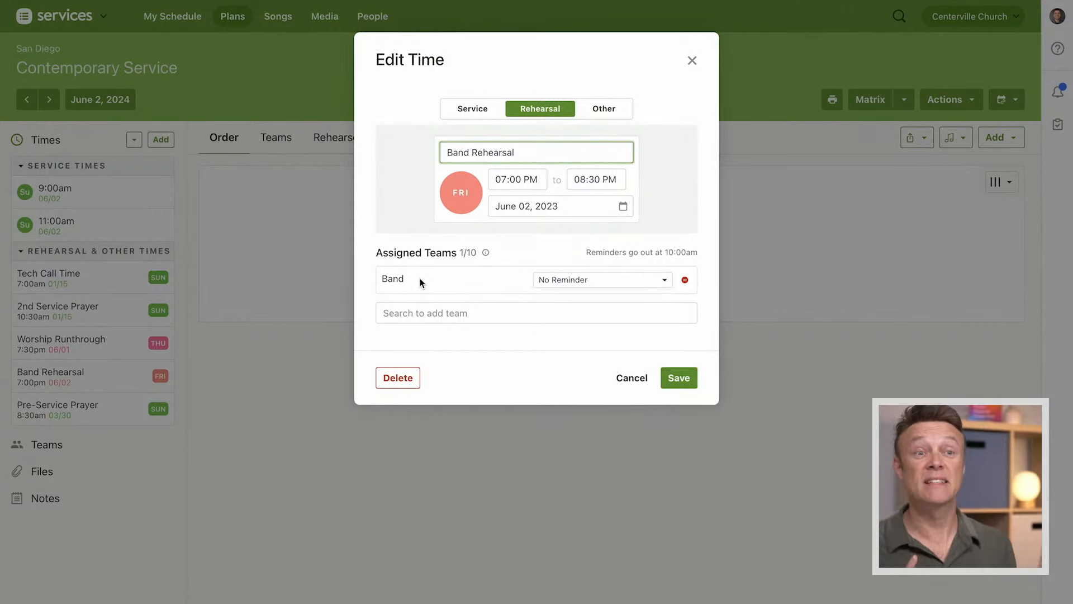
Assign the First Impressions and Hospitality teams to the Band Rehearsal time and remove both again
left_click(489, 316)
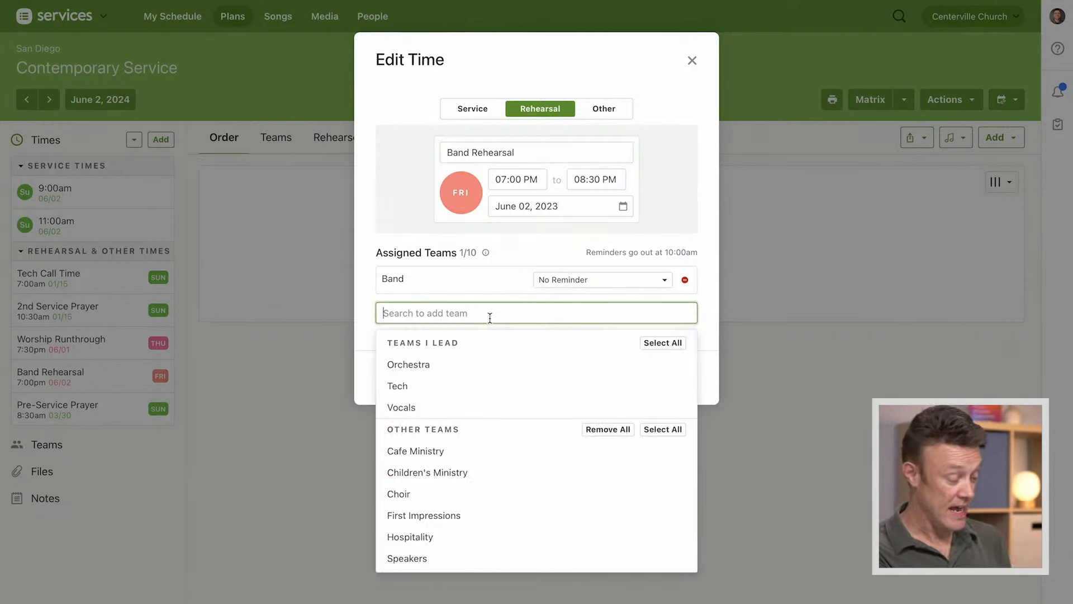
left_click(423, 517)
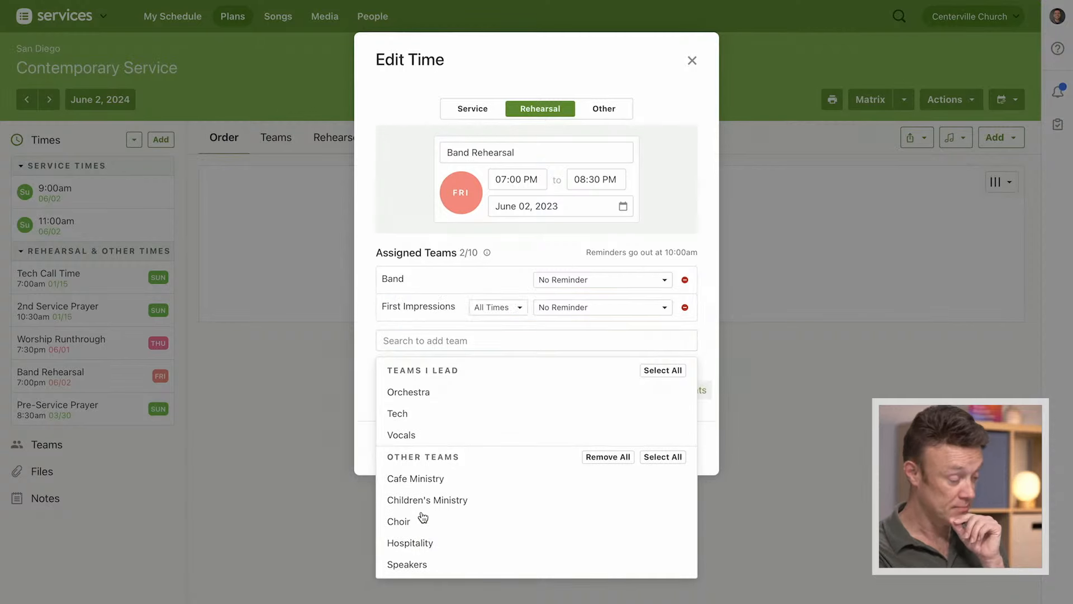
left_click(413, 543)
left_click(364, 339)
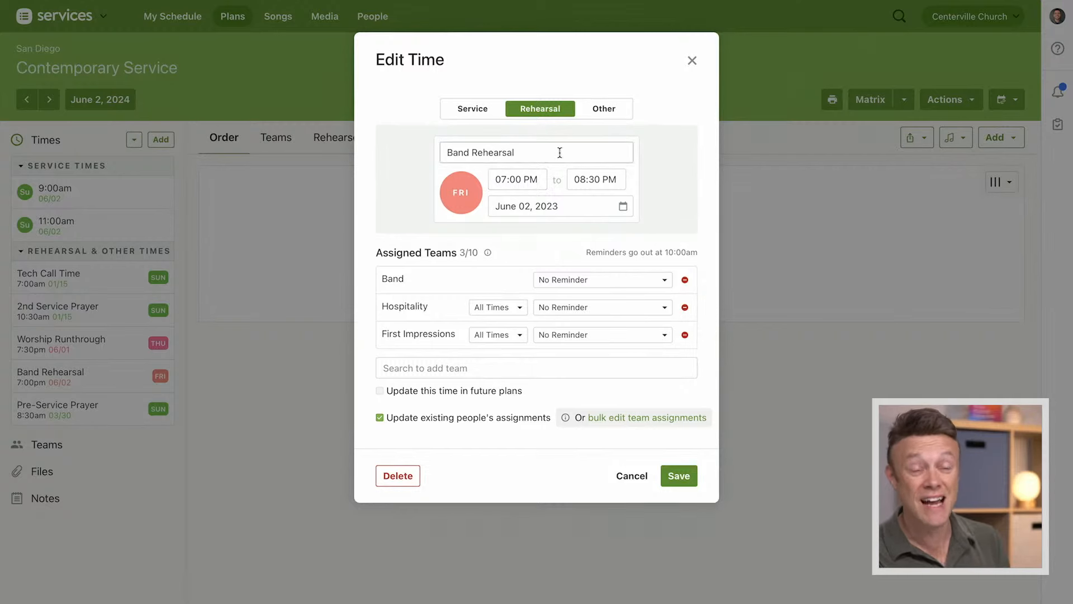
left_click(685, 308)
left_click(684, 307)
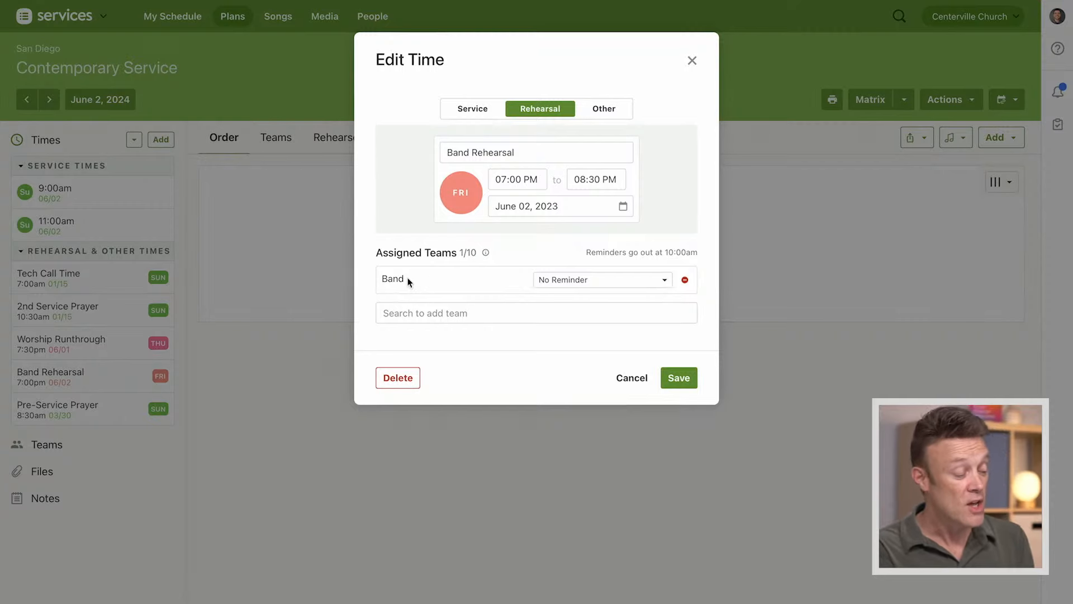
Set the Band team's rehearsal reminder to 4 days before on Mon 5/29 and save the time
left_click(580, 282)
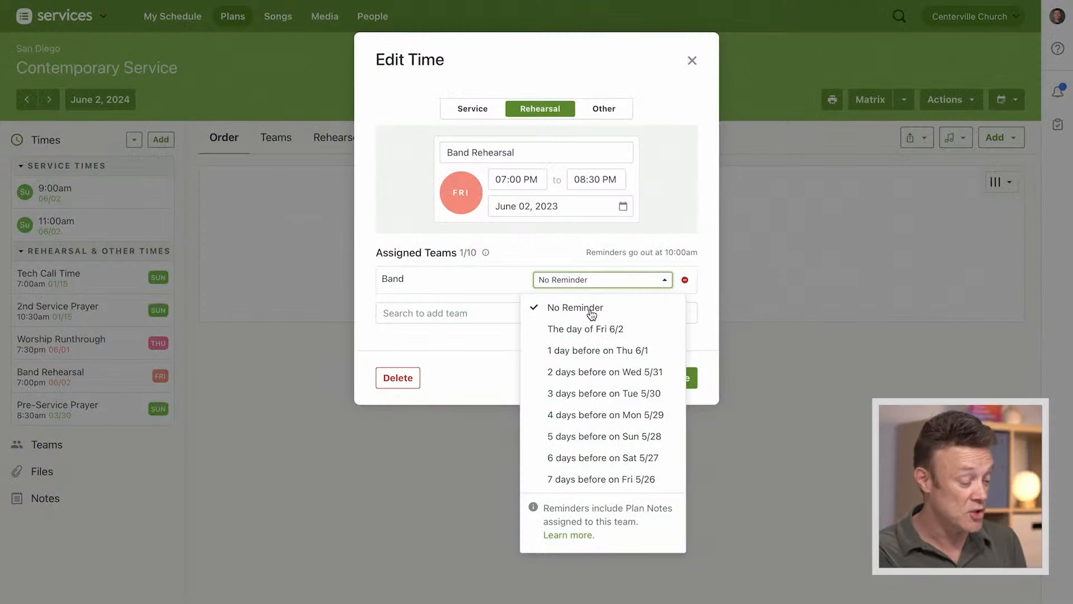
left_click(615, 417)
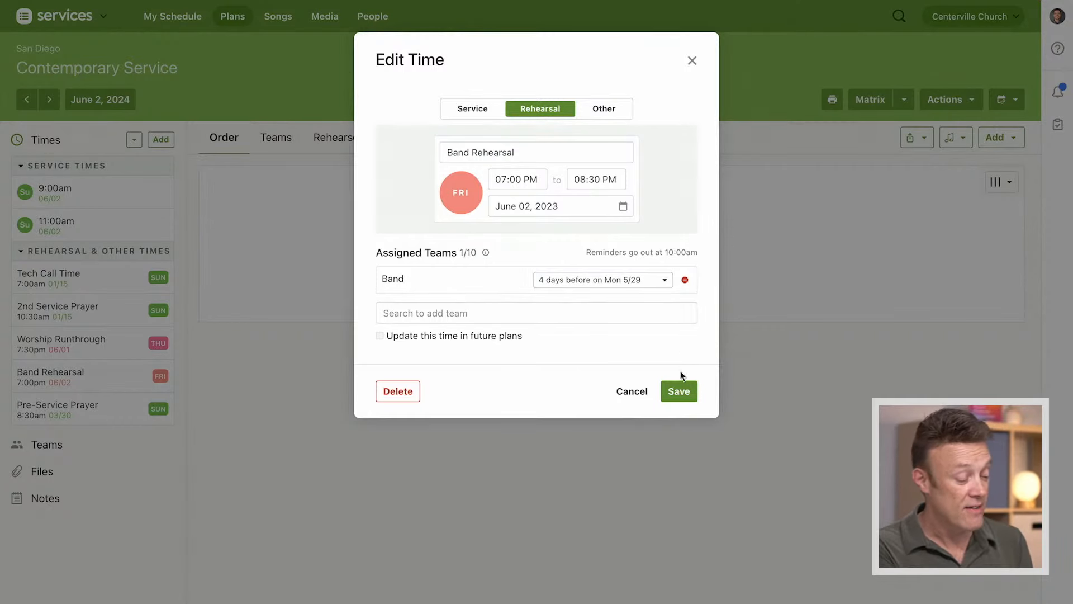
left_click(676, 393)
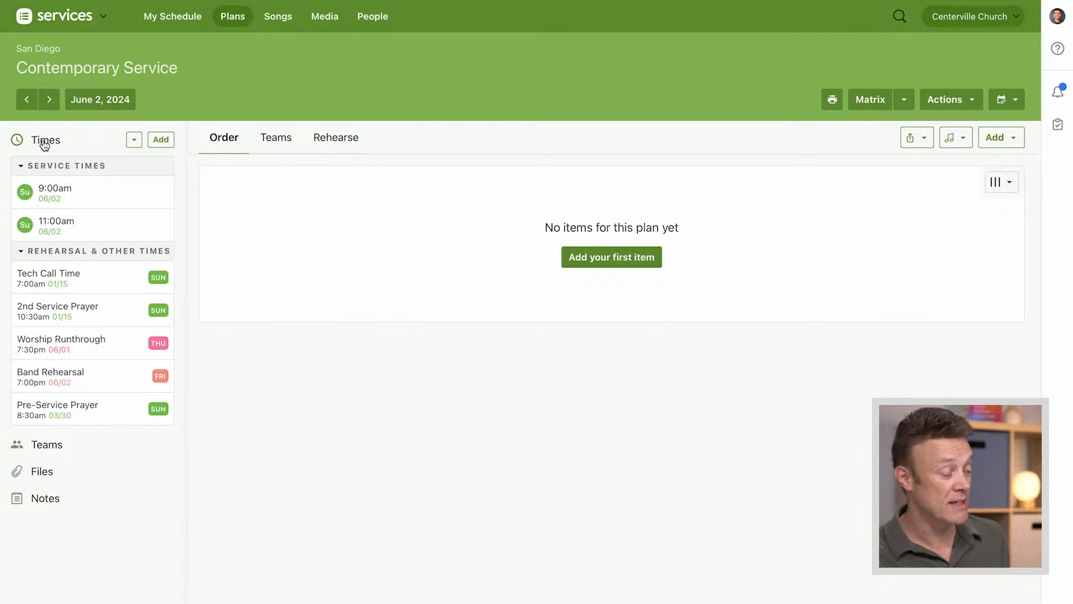
Add and save a Choir plan note reading "Choir wears blue", assigned to the Choir team
left_click(45, 143)
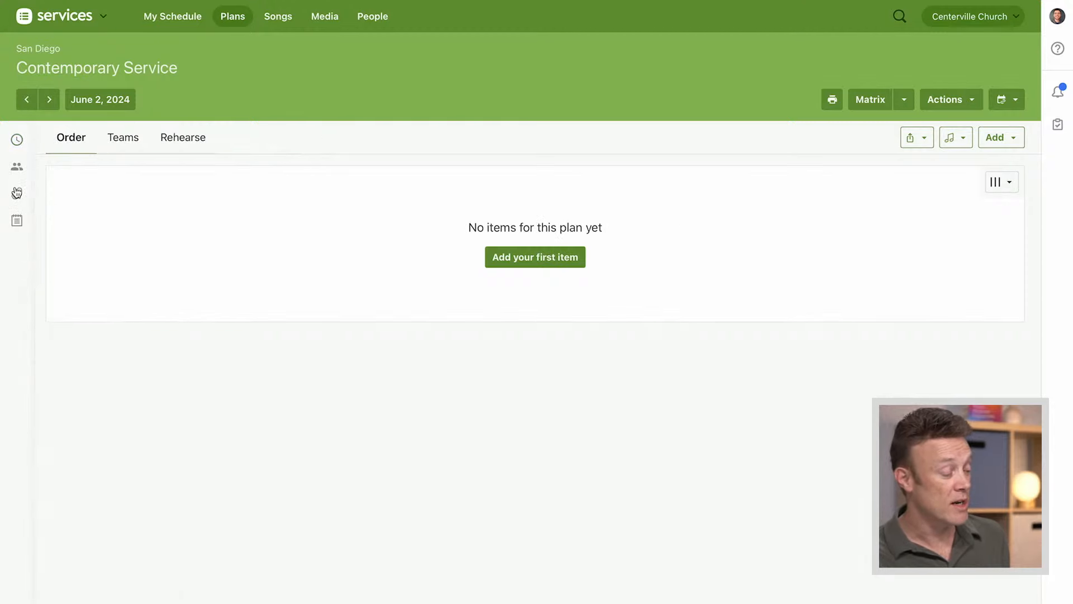
left_click(18, 221)
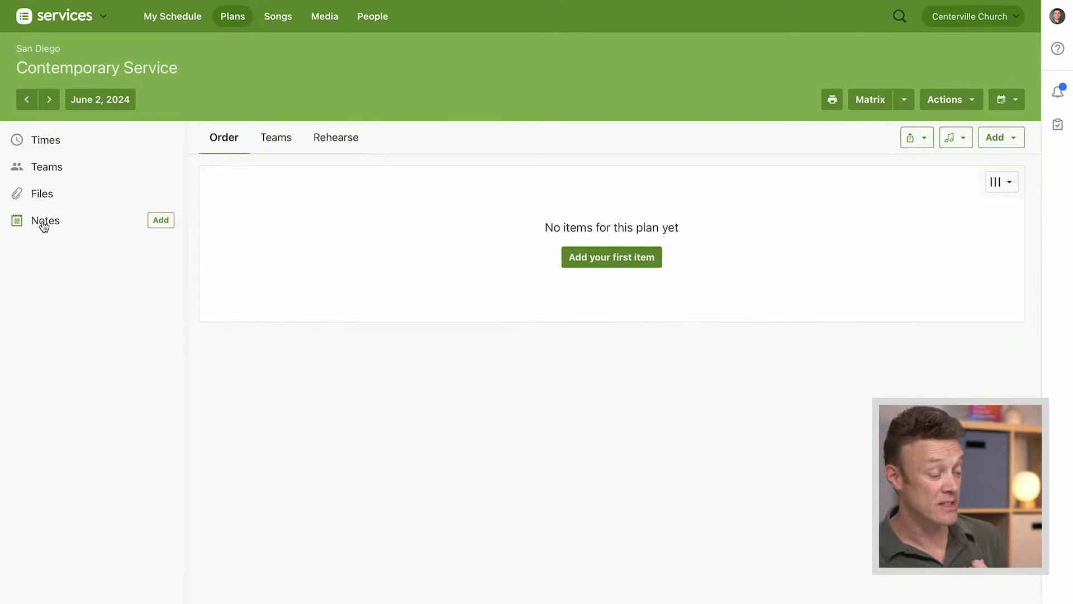
left_click(160, 220)
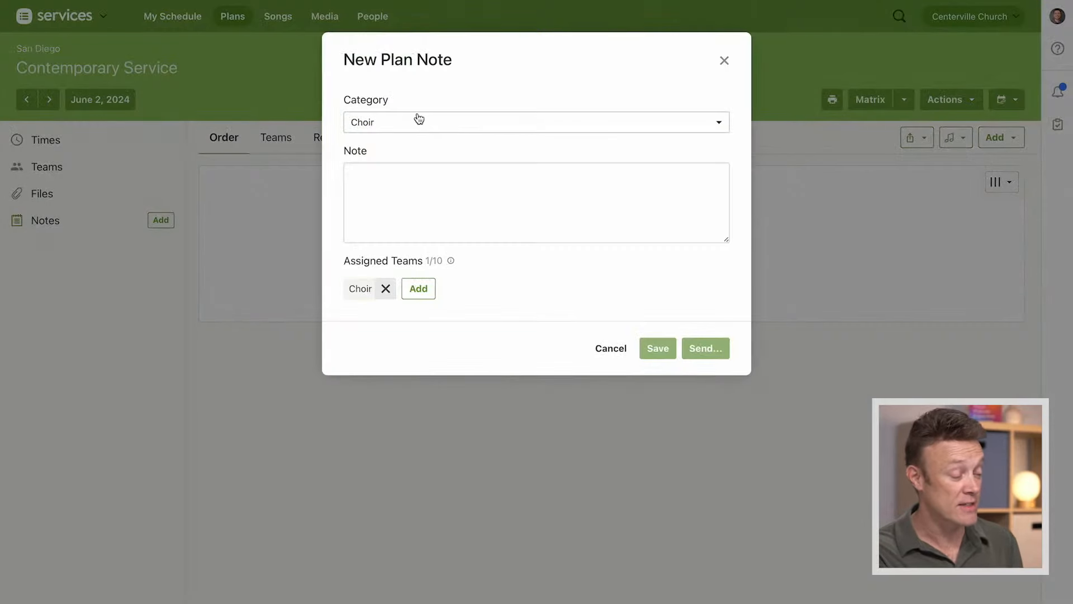
left_click(434, 185)
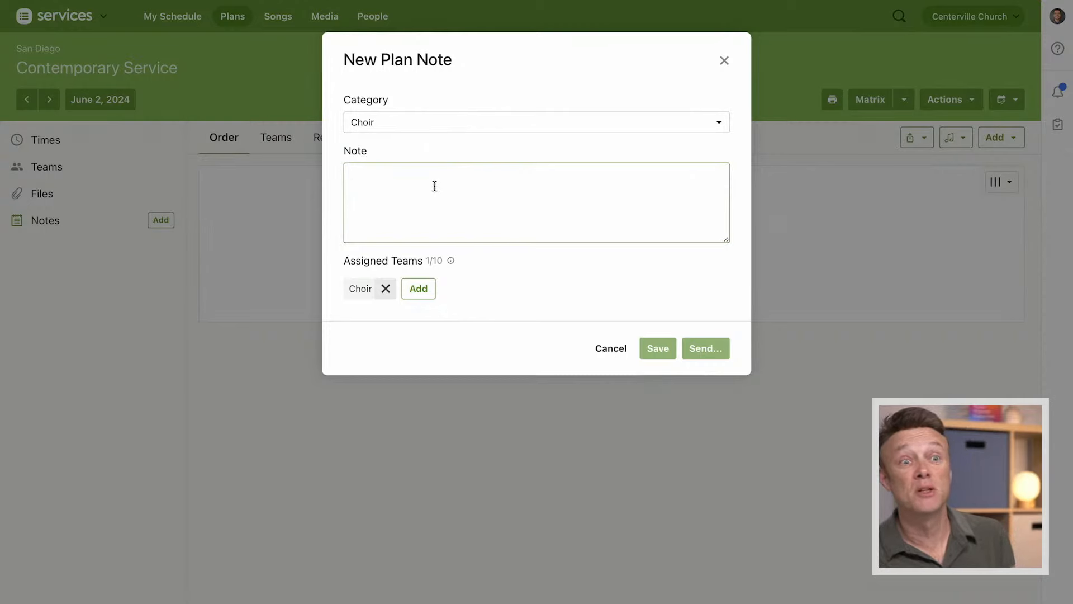
type("Choir wears blue")
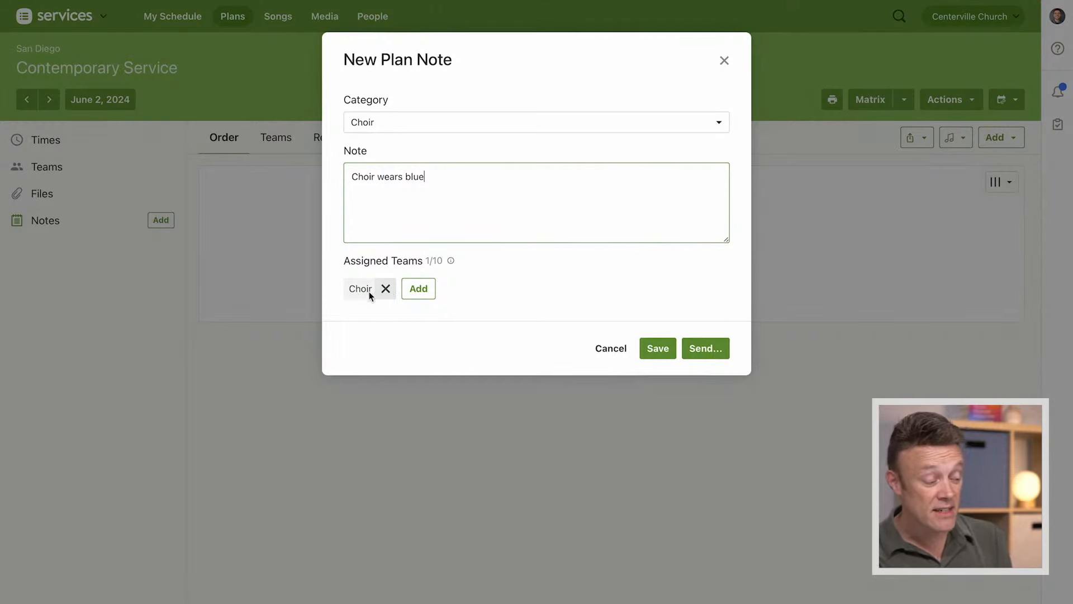
left_click(658, 349)
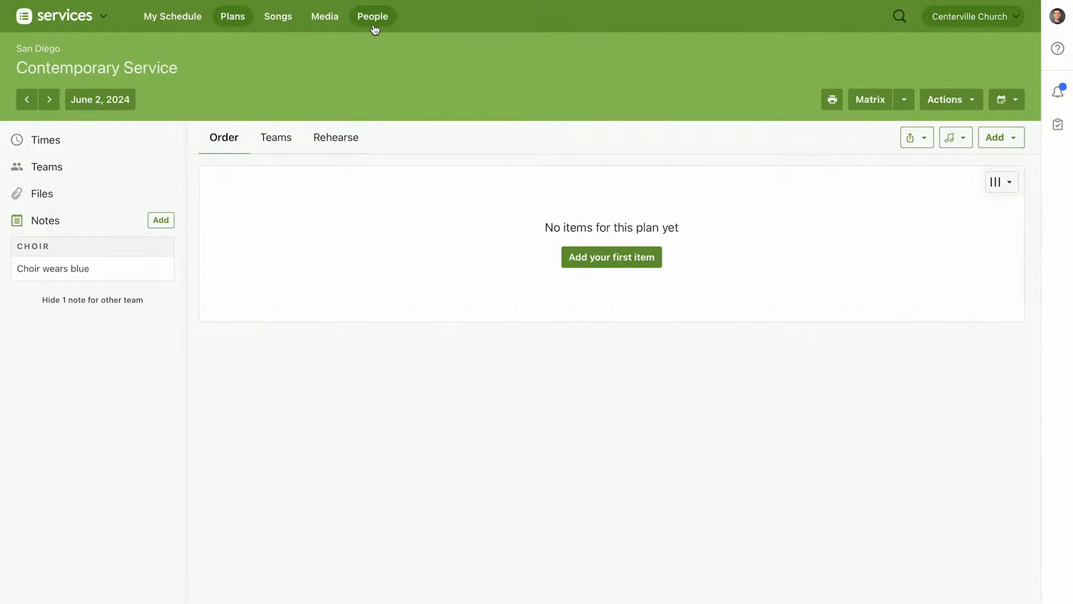
Open the people list and start an email to everyone listed using the Planning Center Blockout Request template
left_click(373, 18)
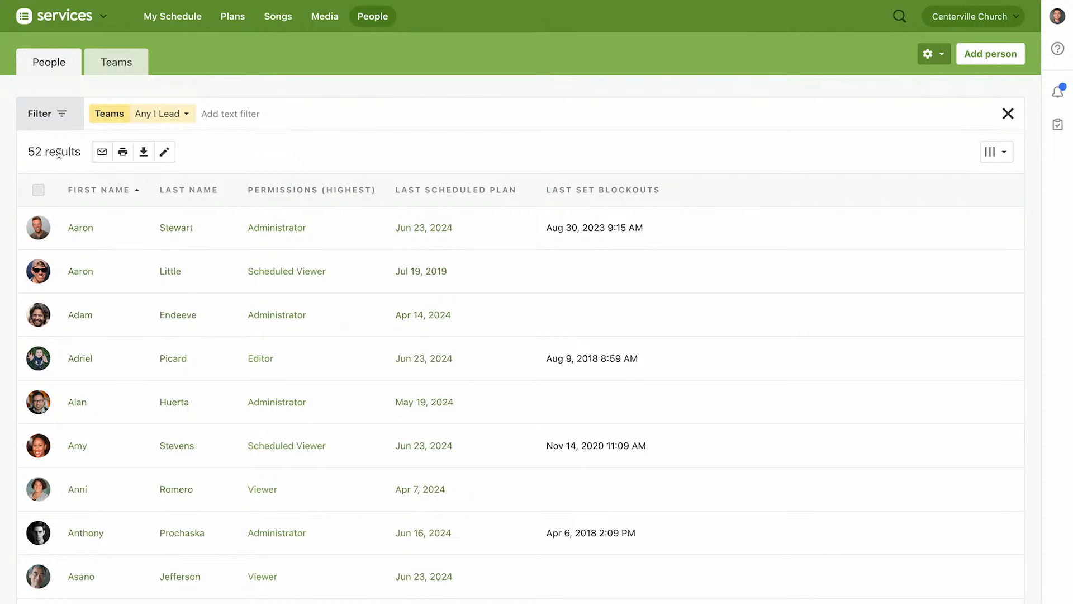
left_click(102, 152)
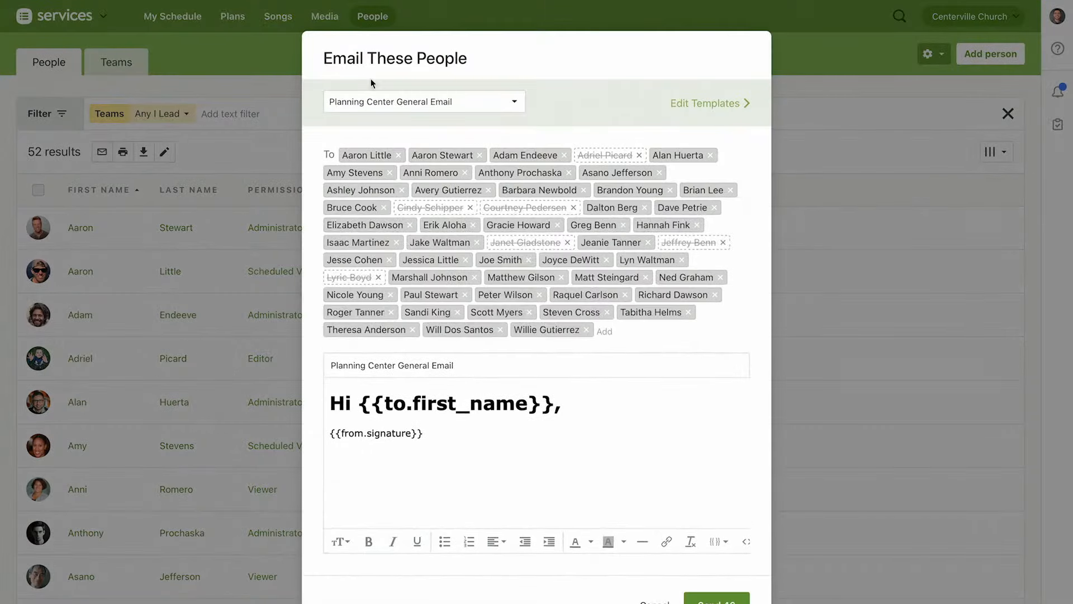
left_click(472, 107)
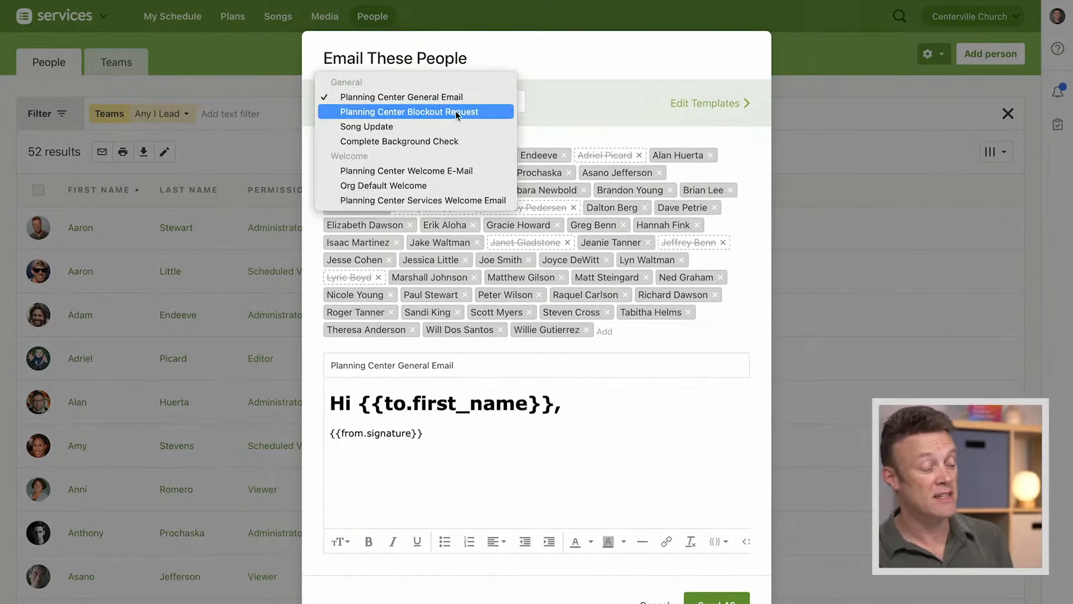
left_click(494, 111)
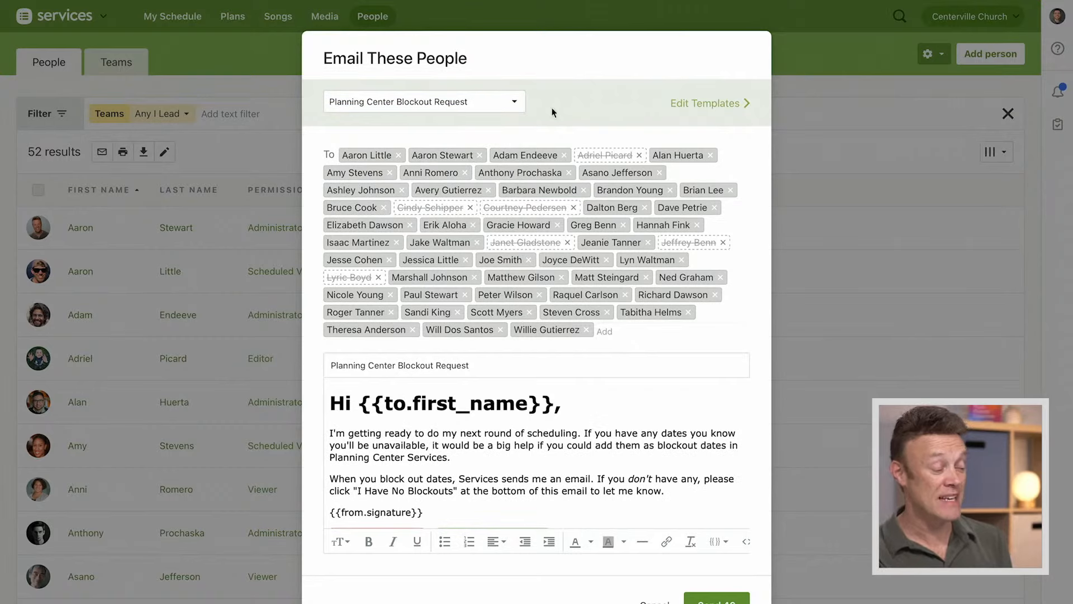
scroll(597, 110, "down", 1)
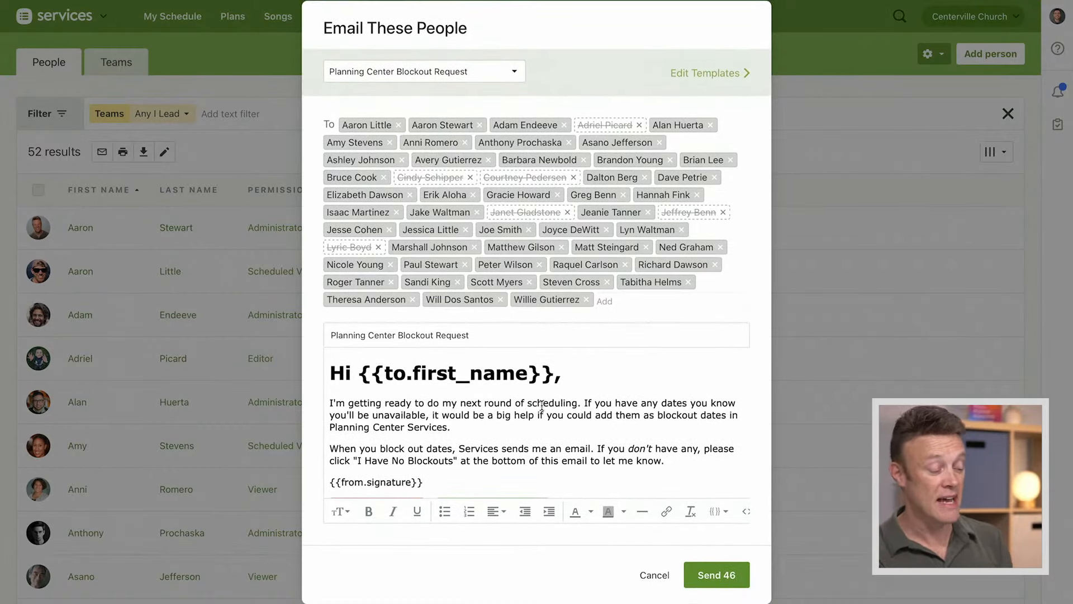
left_click(577, 403)
type("from")
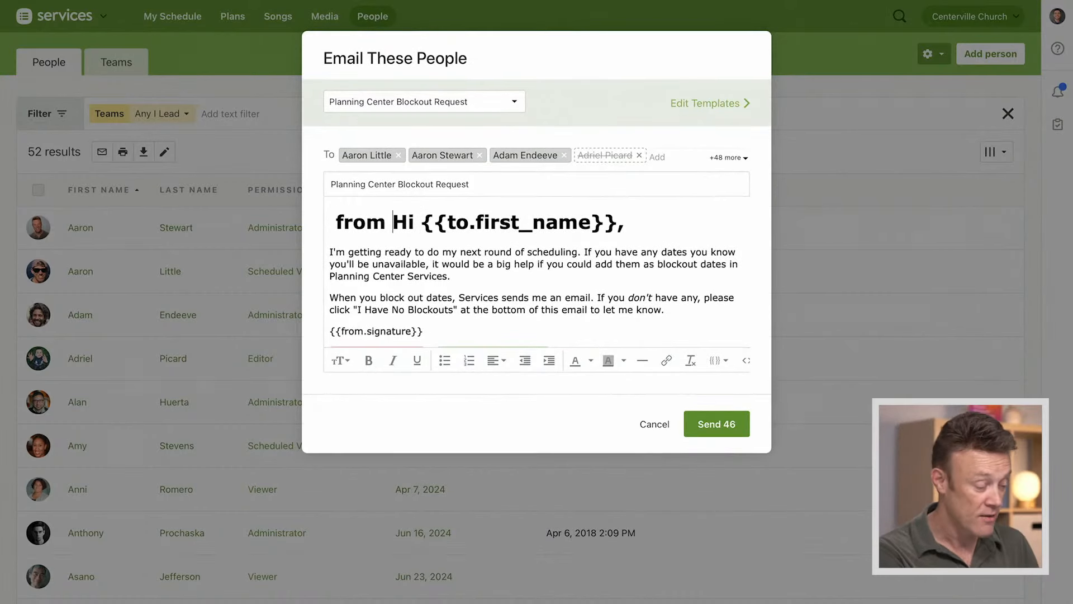
key("BackSpace")
key("BackSpace")
key("BackSpace")
key("BackSpace")
key("BackSpace")
key("BackSpace")
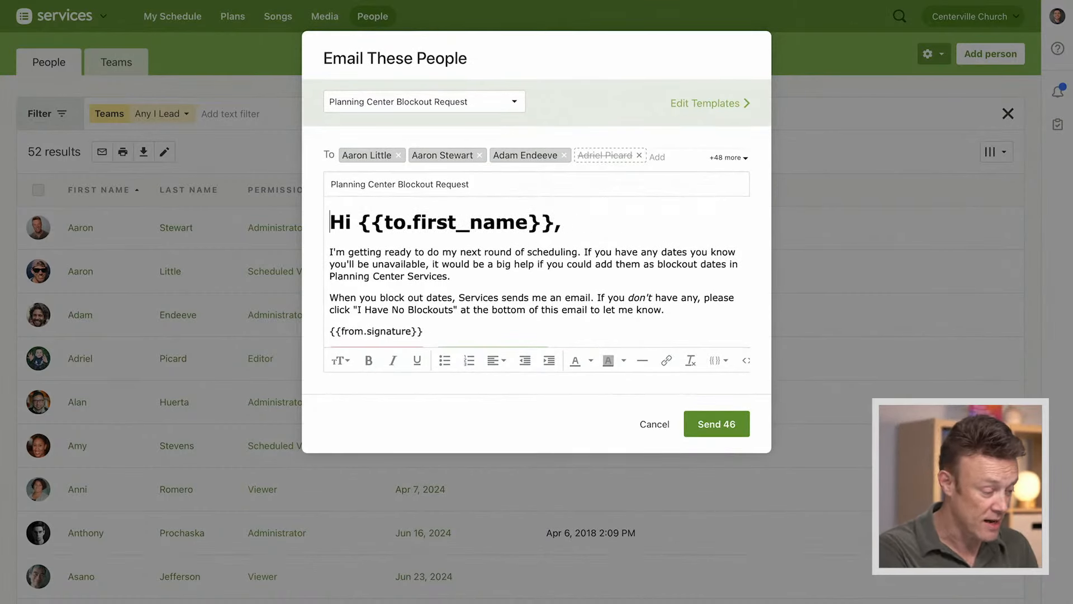
Insert "from Jan through March" after "scheduling" in the email, check the blockout buttons, and cancel the email without sending
left_click(577, 252)
type("from J")
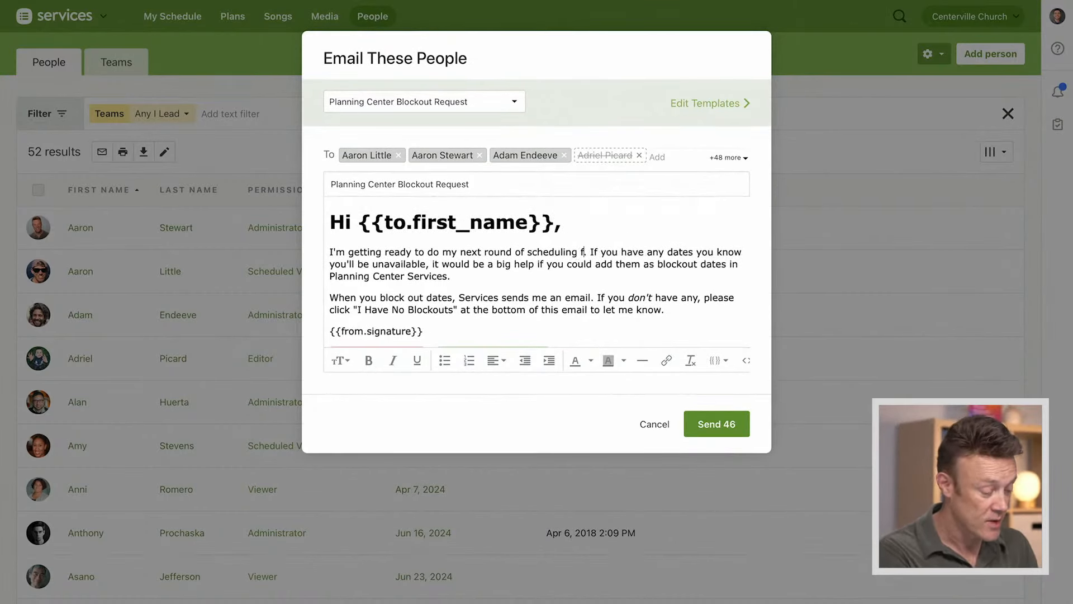
type("an throu")
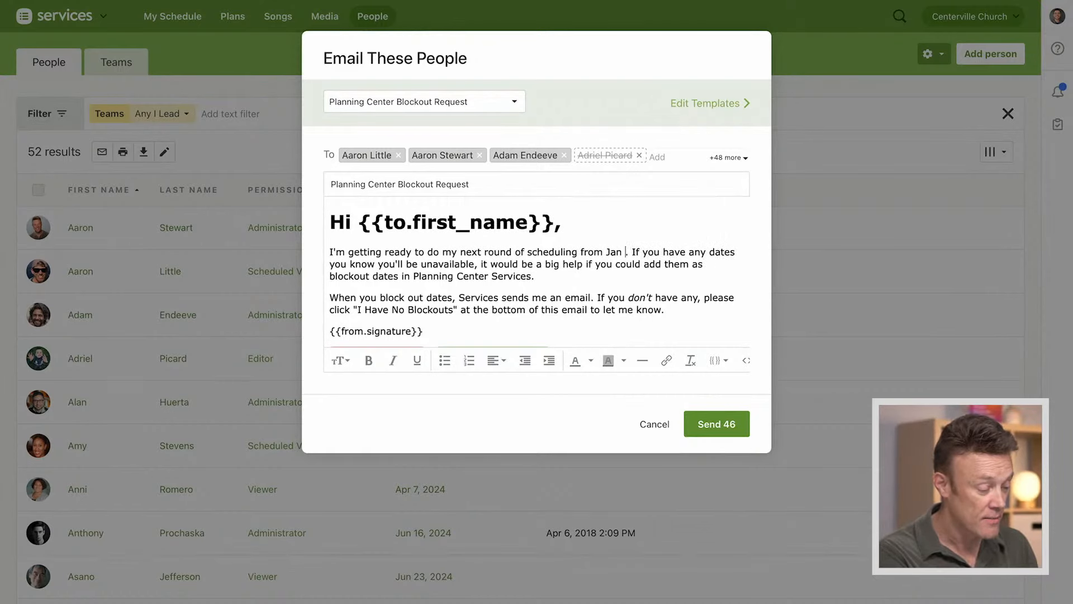
type("gh ")
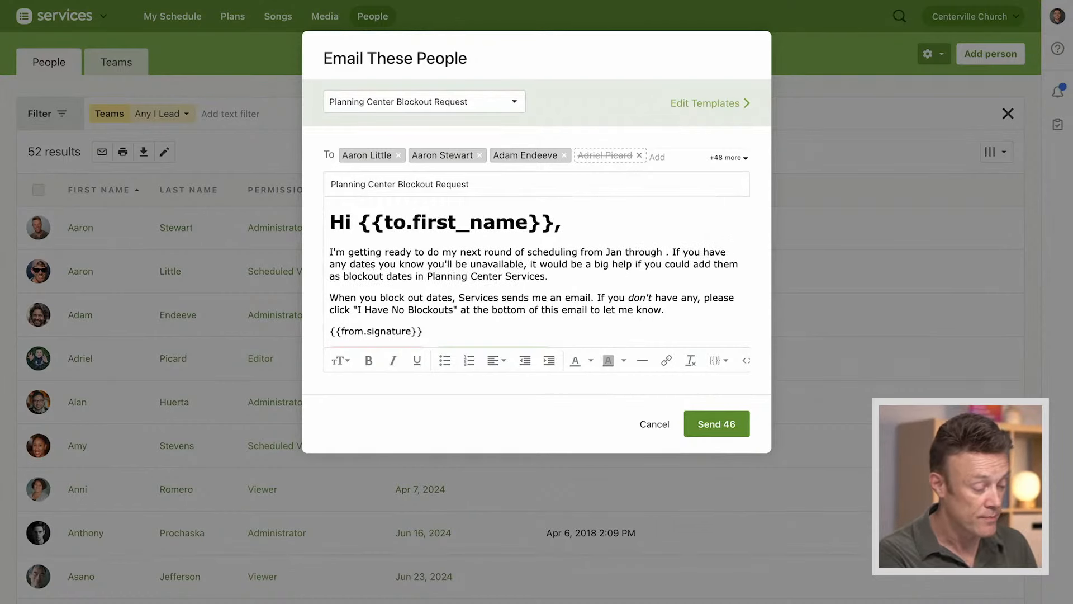
type("March")
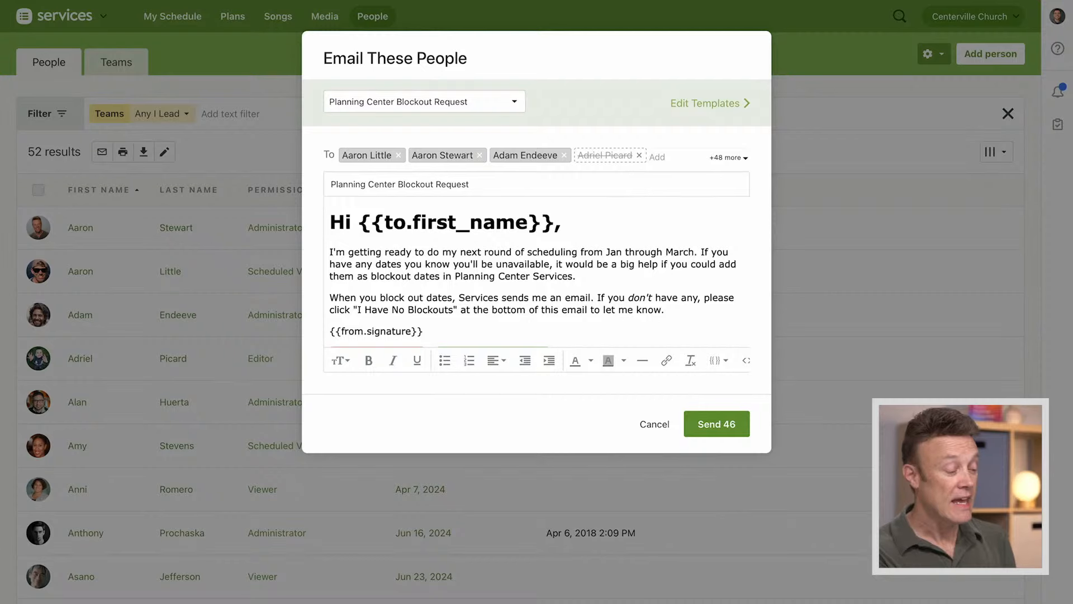
scroll(578, 287, "down", 3)
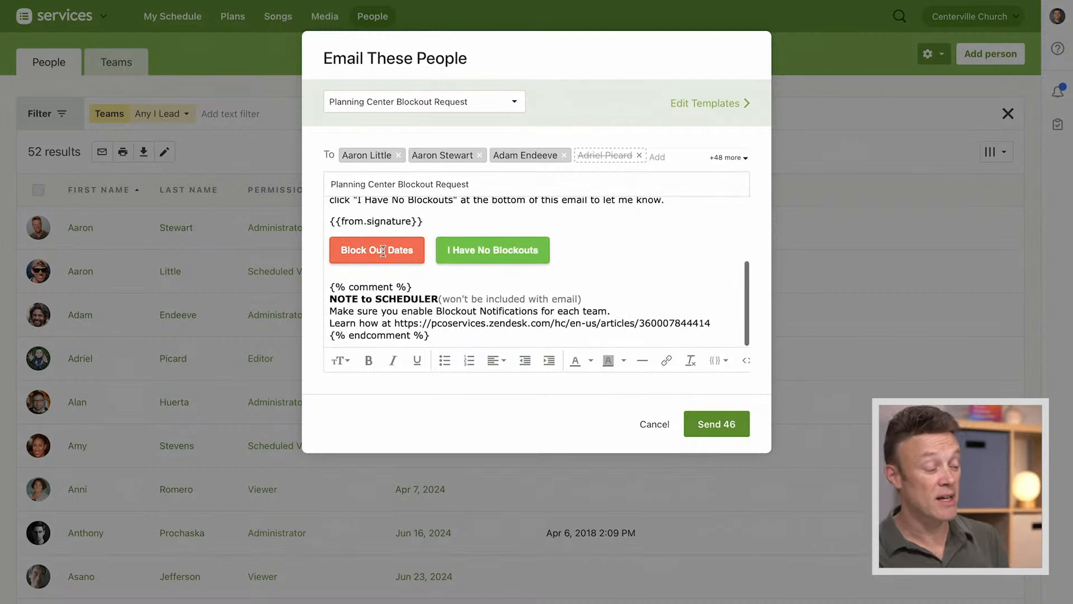
scroll(579, 284, "up", 3)
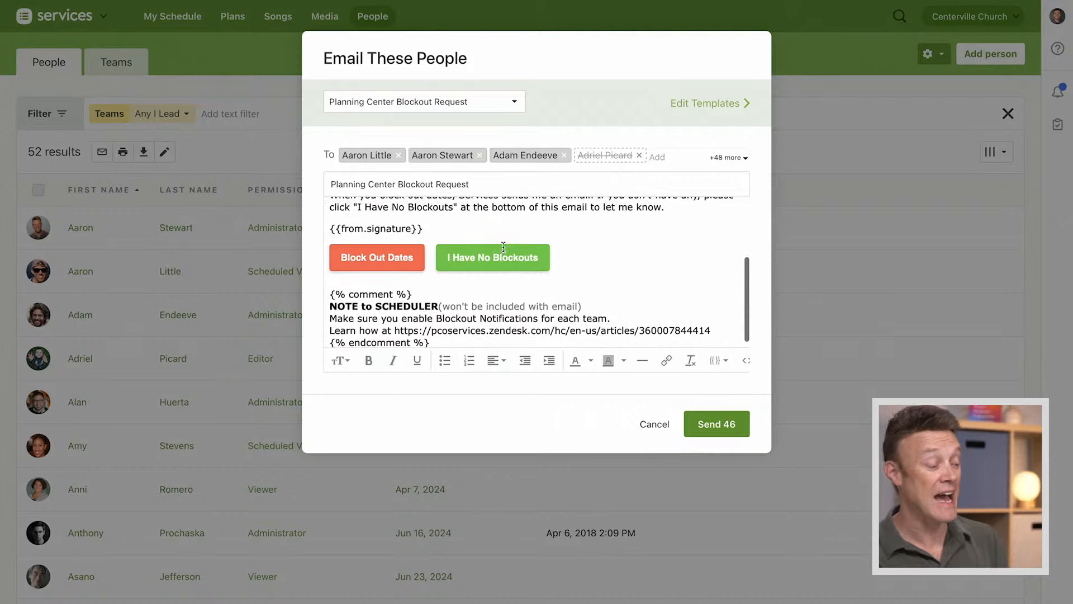
left_click(653, 424)
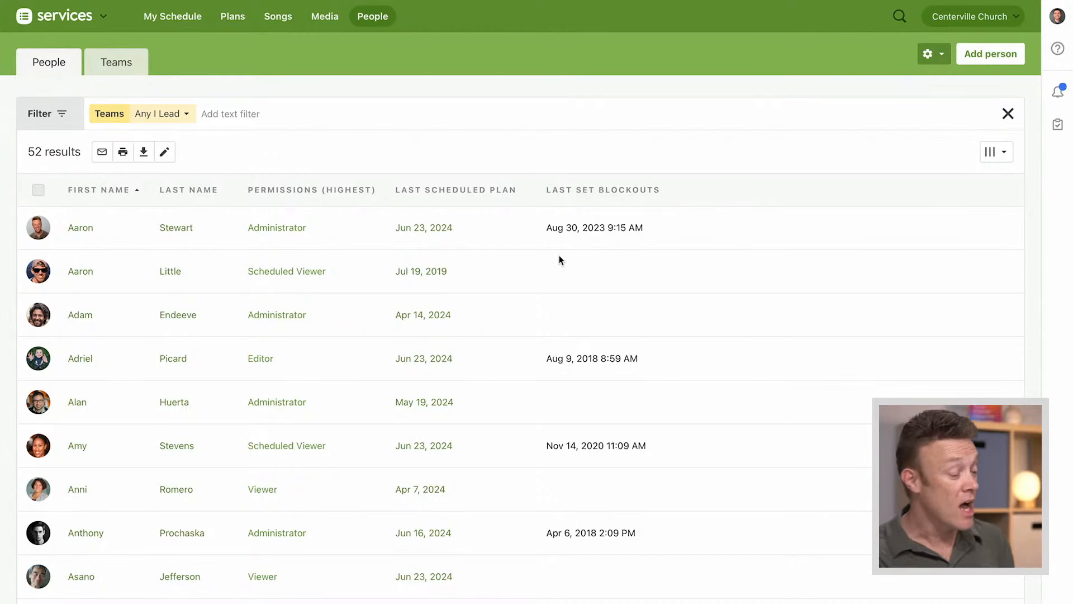
Filter the people list to those whose blockouts were last set never or before Nov 22, 2023, and hide the filter options
left_click(58, 115)
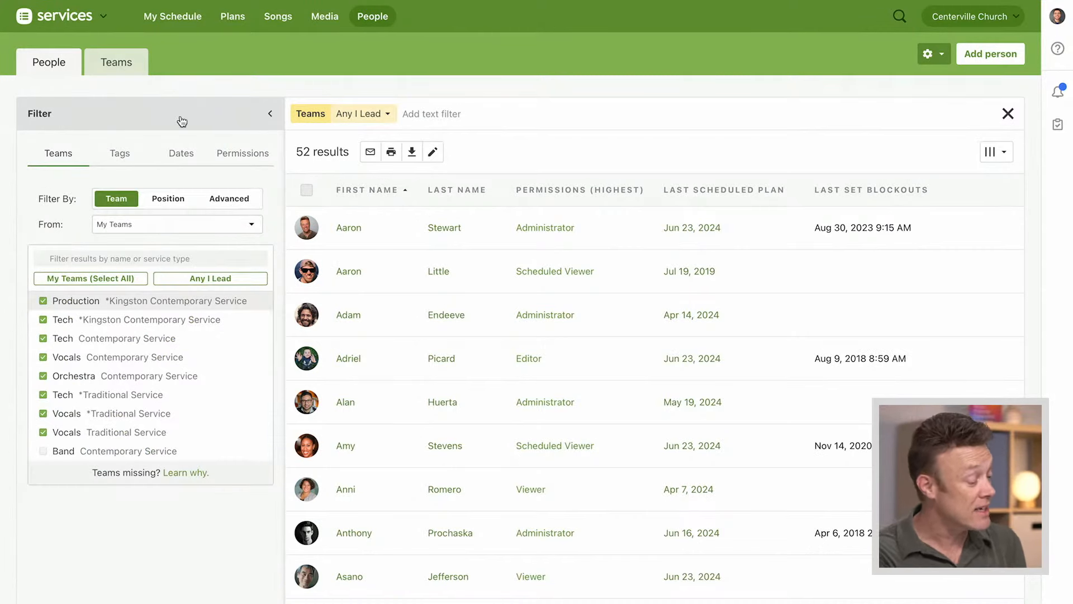
left_click(181, 157)
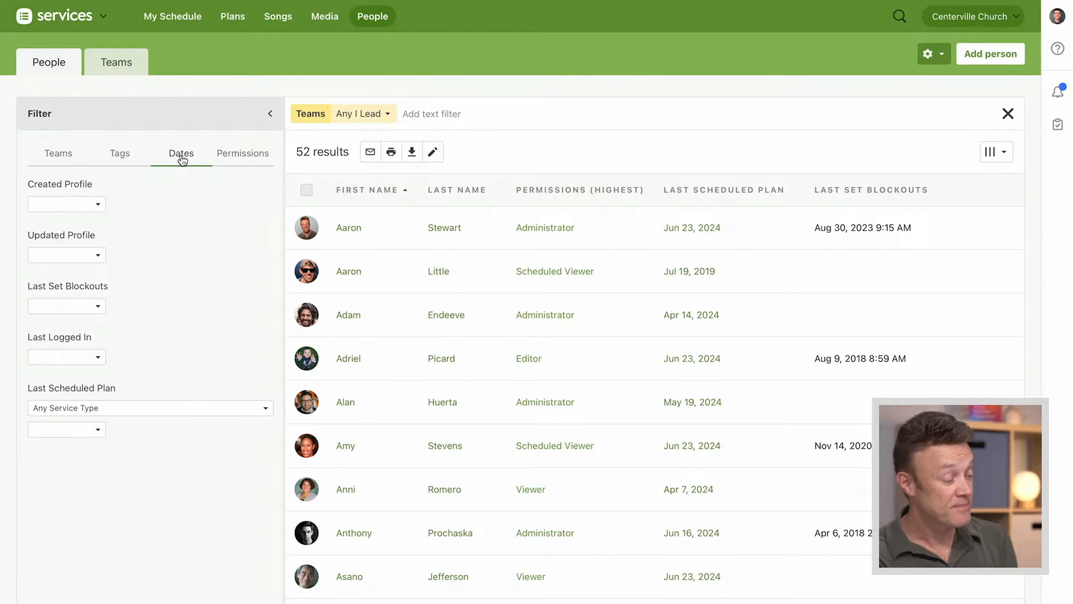
left_click(99, 307)
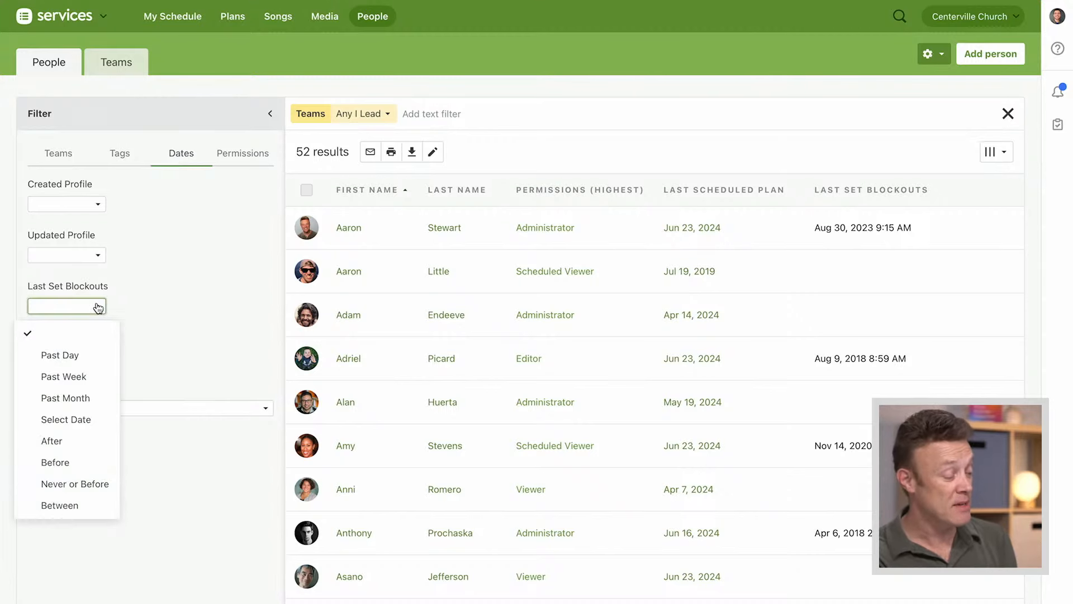
left_click(75, 491)
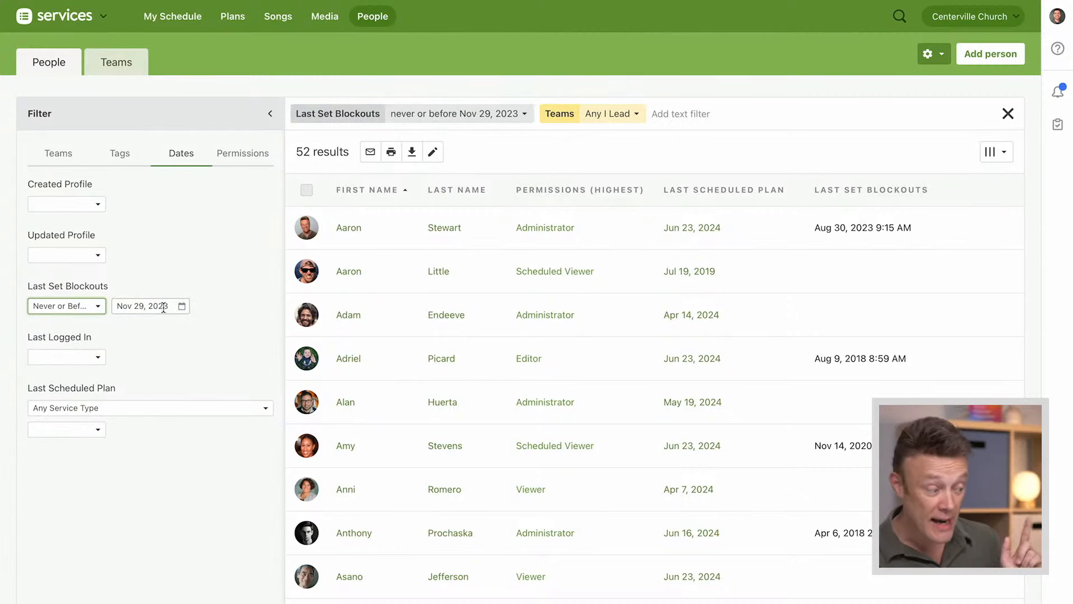
left_click(182, 306)
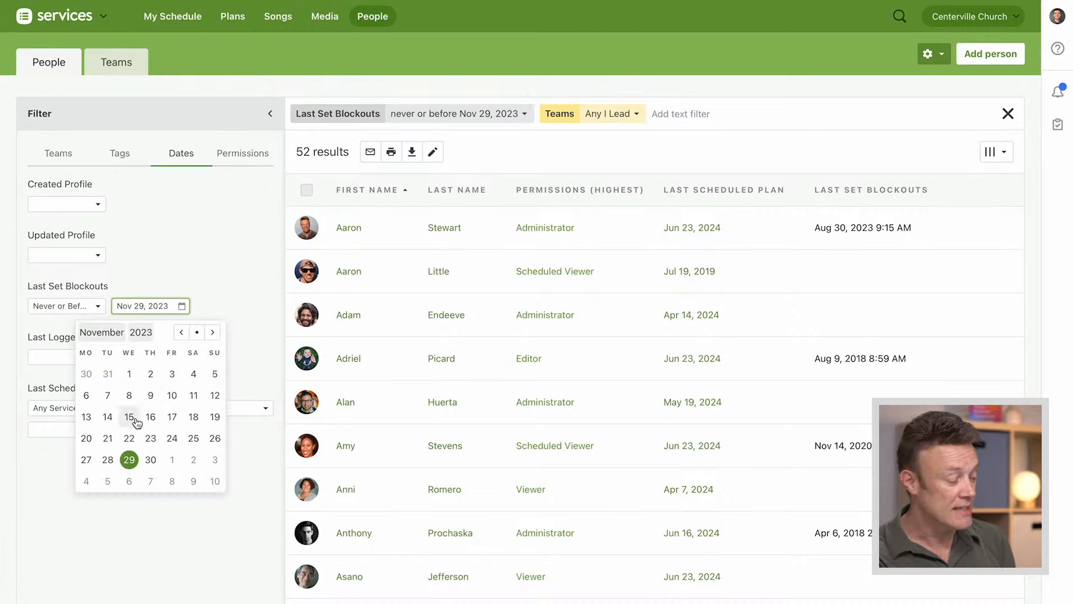
left_click(129, 438)
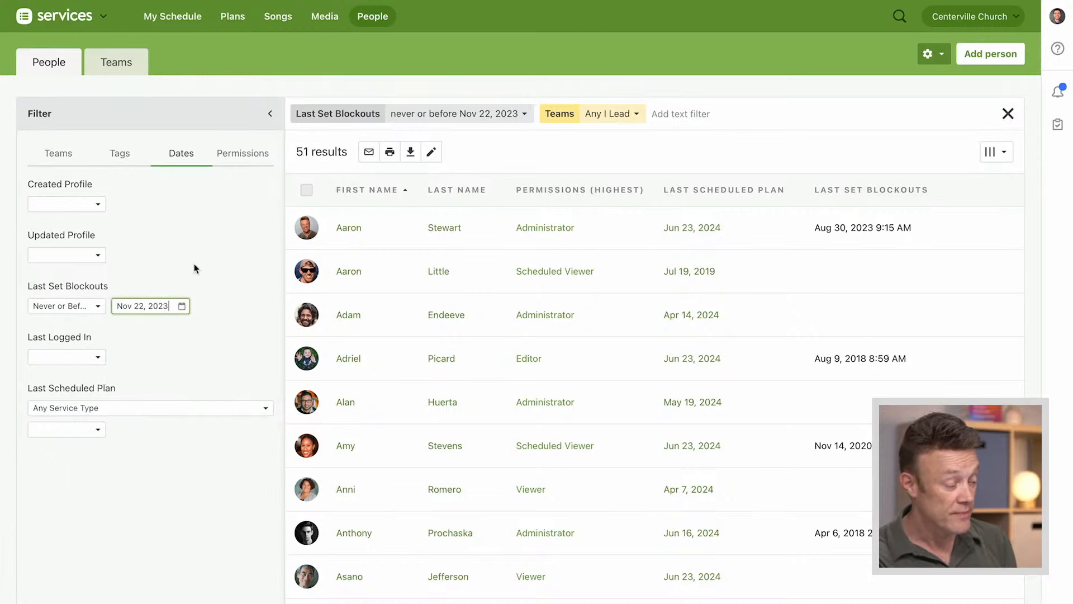
scroll(227, 306, "down", 3)
scroll(227, 307, "up", 3)
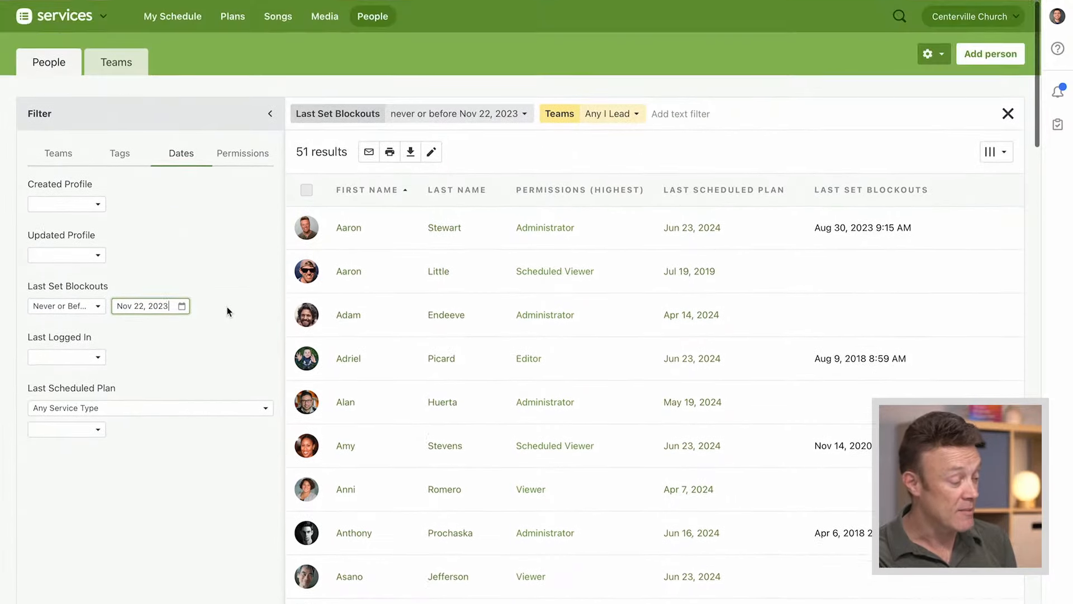
left_click(240, 270)
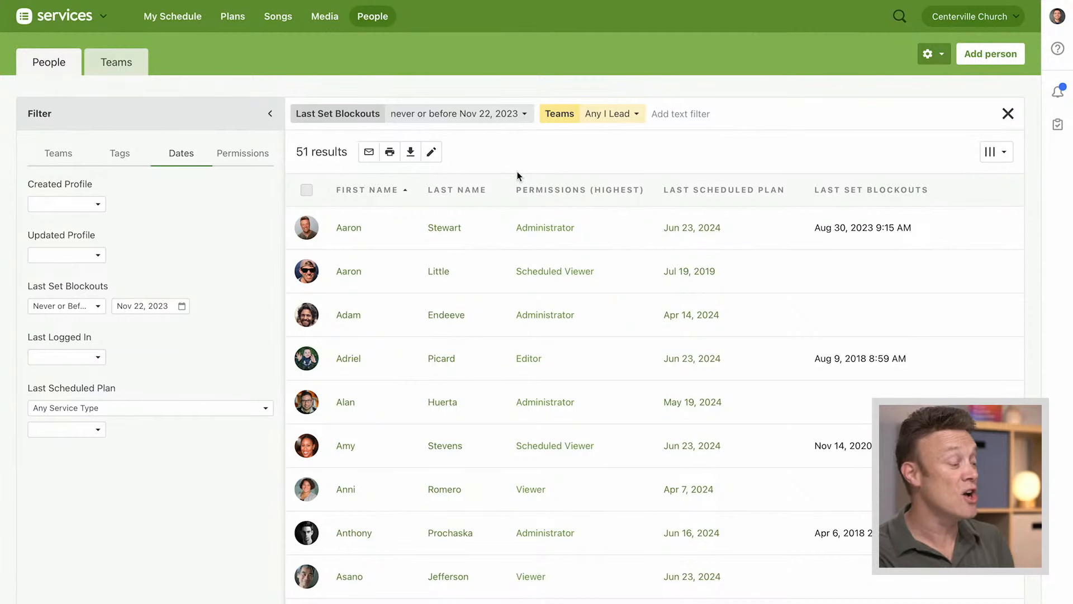
left_click(271, 114)
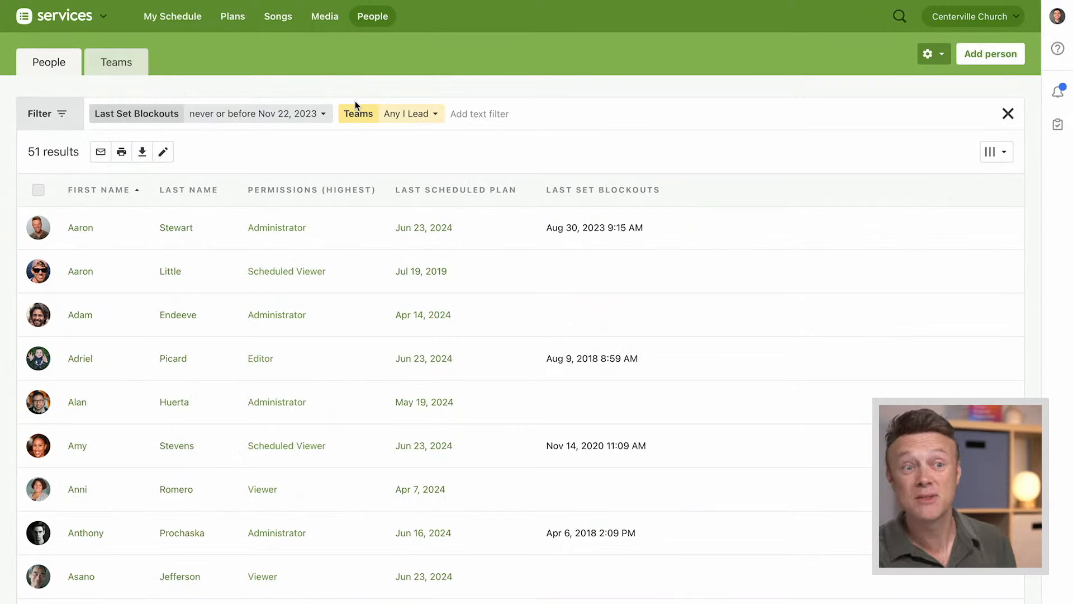
Open the matrix view covering all San Diego plans
left_click(232, 18)
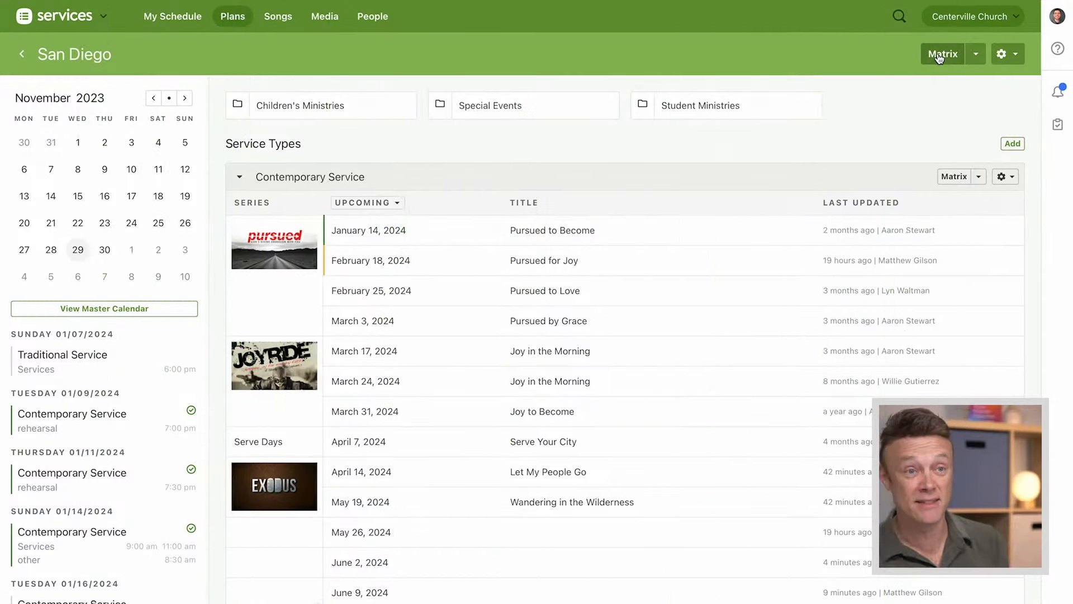
left_click(943, 54)
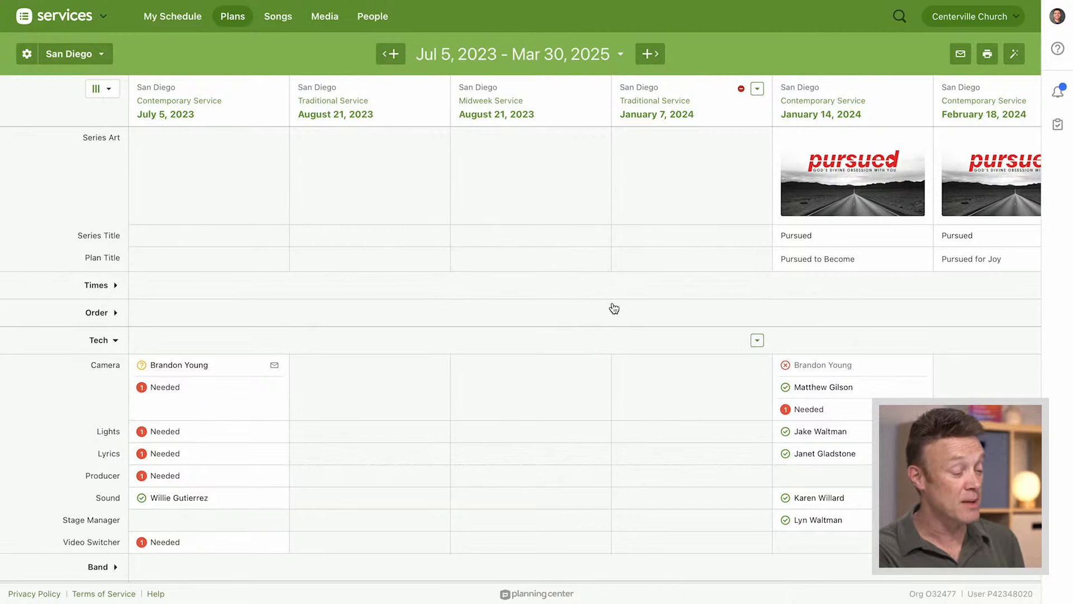
scroll(614, 308, "down", 3)
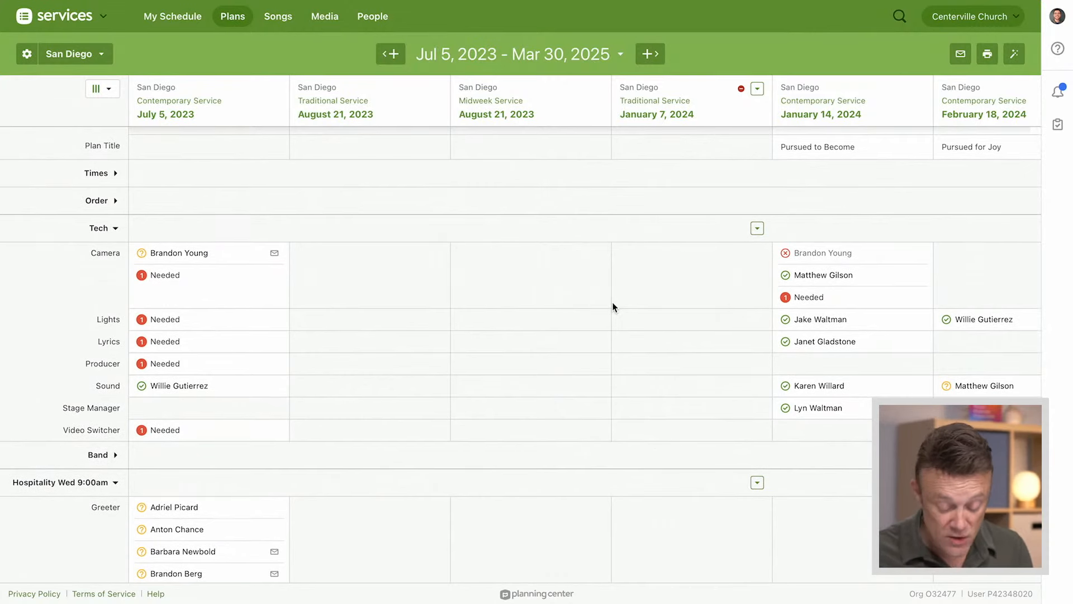
Collapse the Tech, Vocals and all five Hospitality teams in the matrix
left_click(103, 232)
left_click(96, 284)
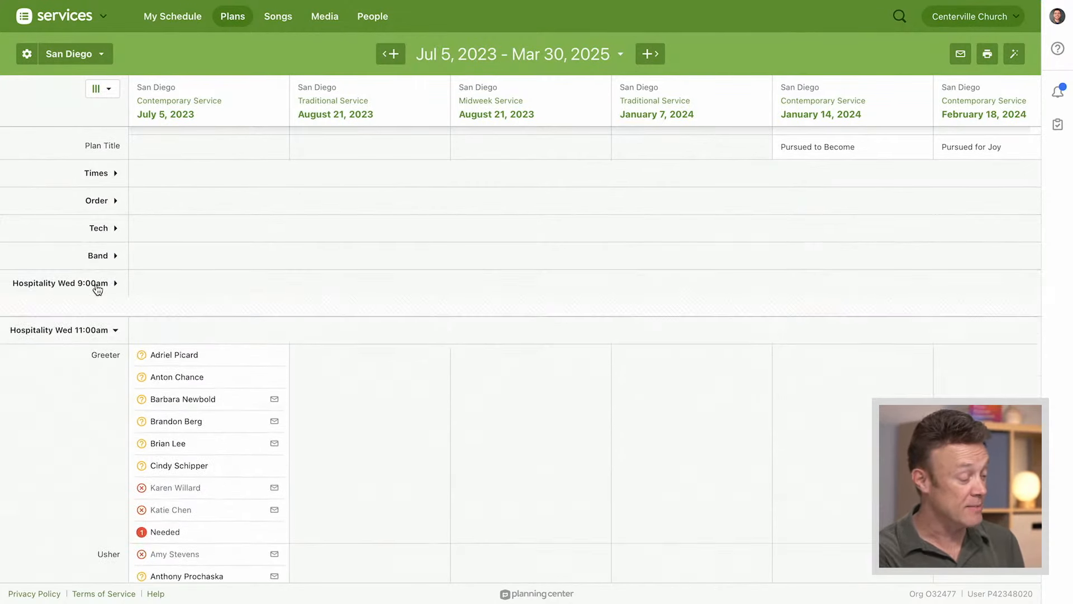
left_click(96, 316)
left_click(95, 340)
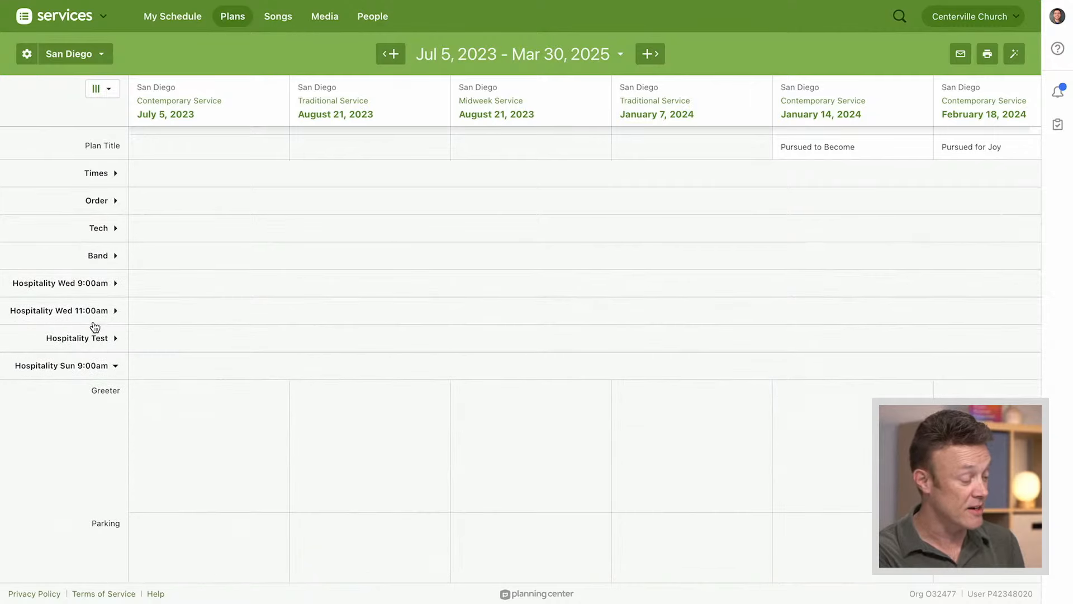
left_click(94, 367)
left_click(92, 395)
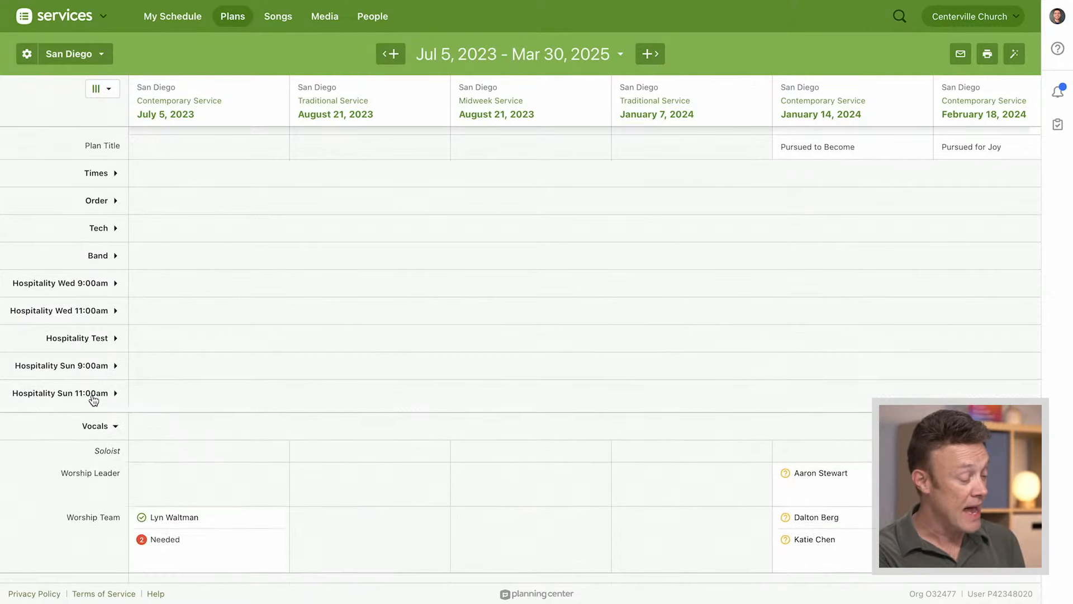
left_click(95, 420)
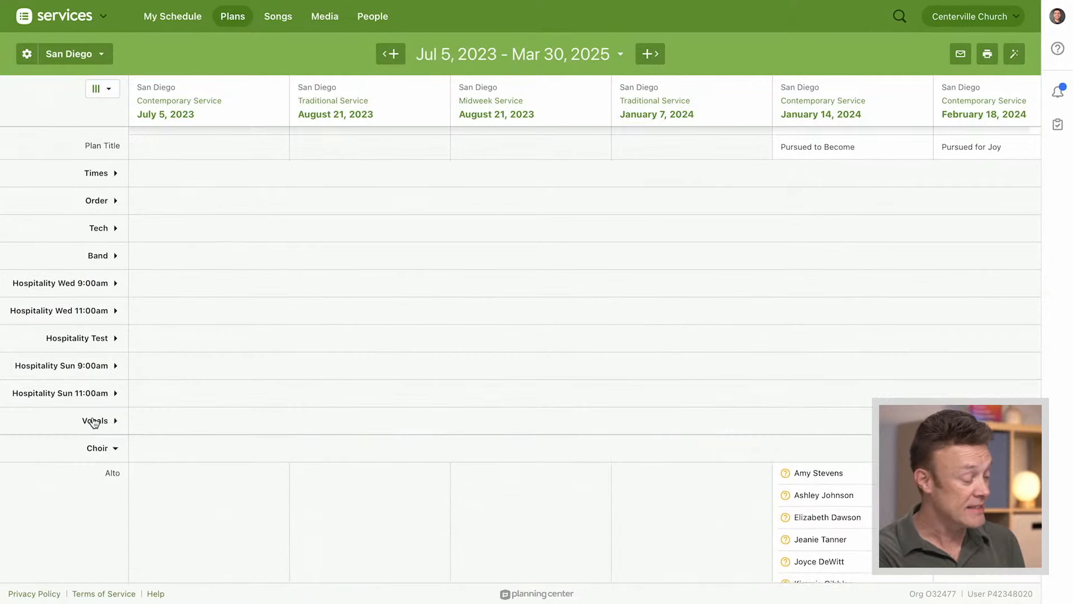
Expand the Band team and fill the needed Electric position on July 5, 2023 with the first team member listed without conflicts
left_click(103, 258)
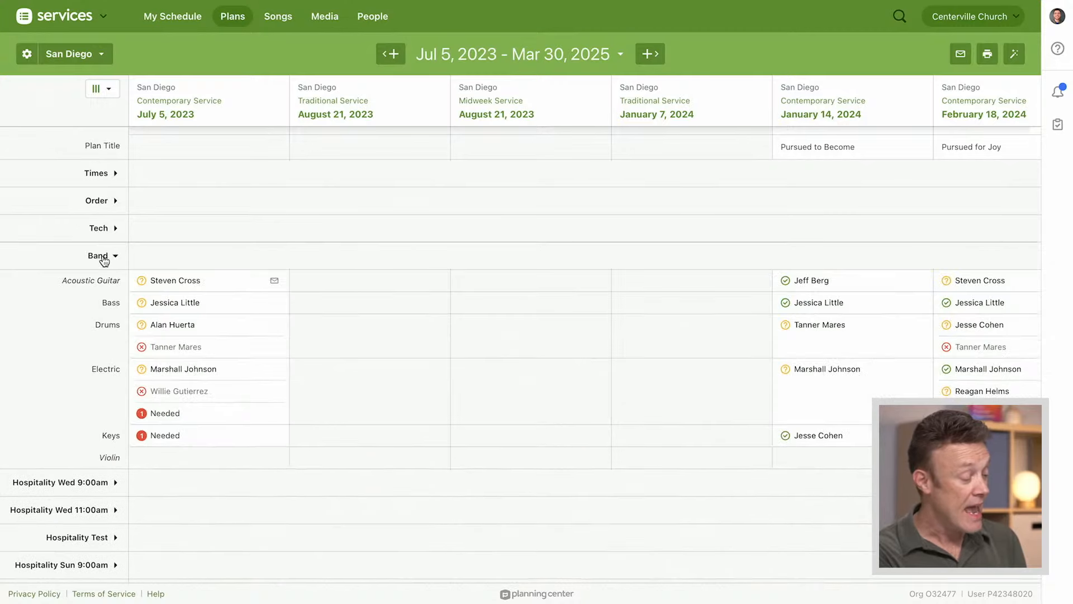
left_click(166, 414)
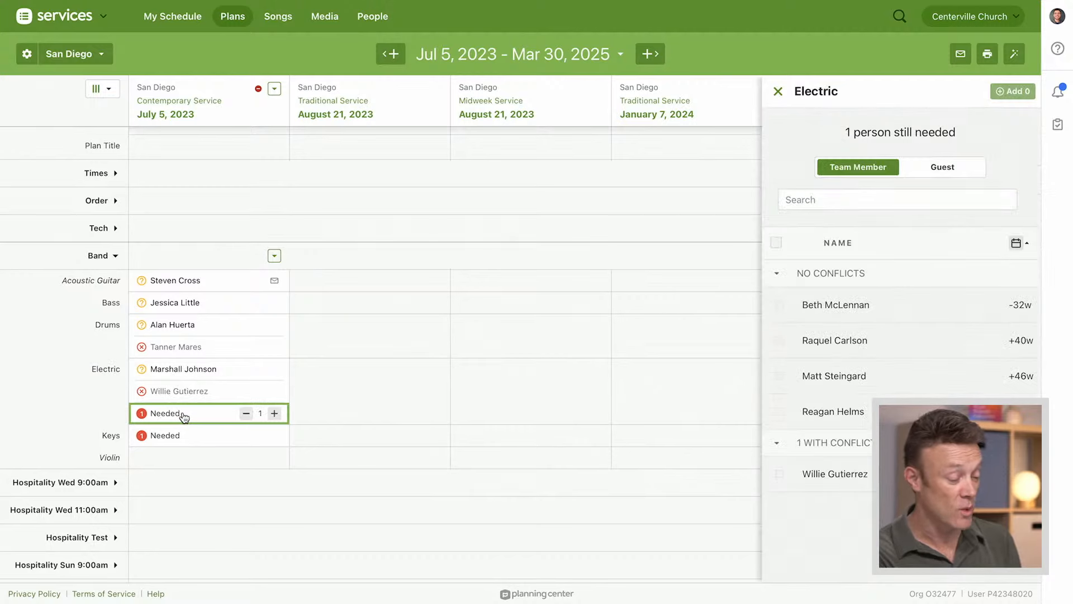
left_click(779, 305)
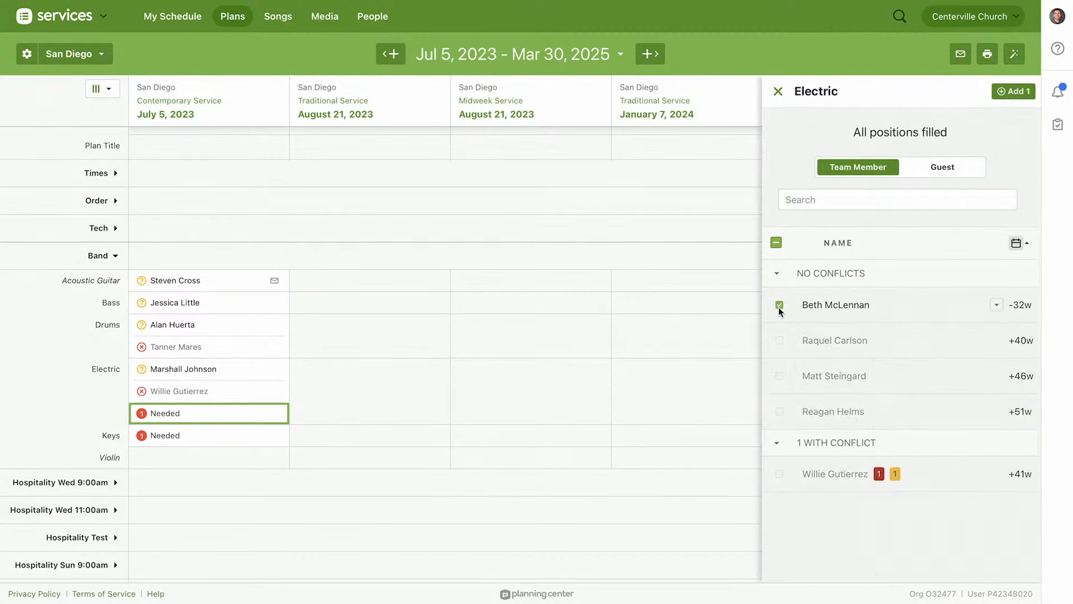
left_click(1018, 92)
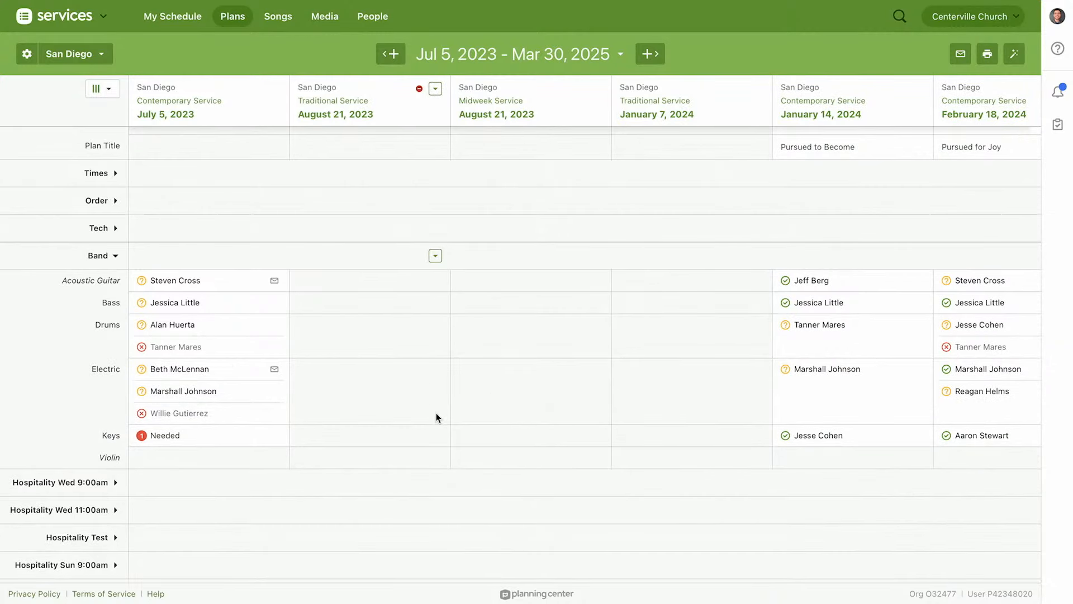
Collapse the Band team, expand the Tech team and look over its needed positions across the plan dates
left_click(103, 260)
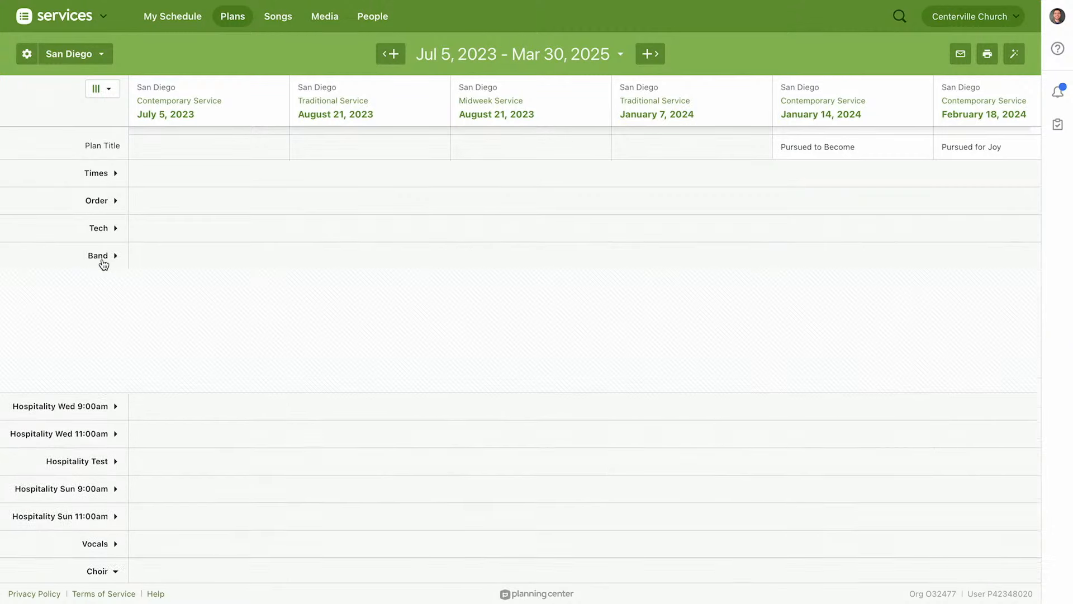
left_click(103, 227)
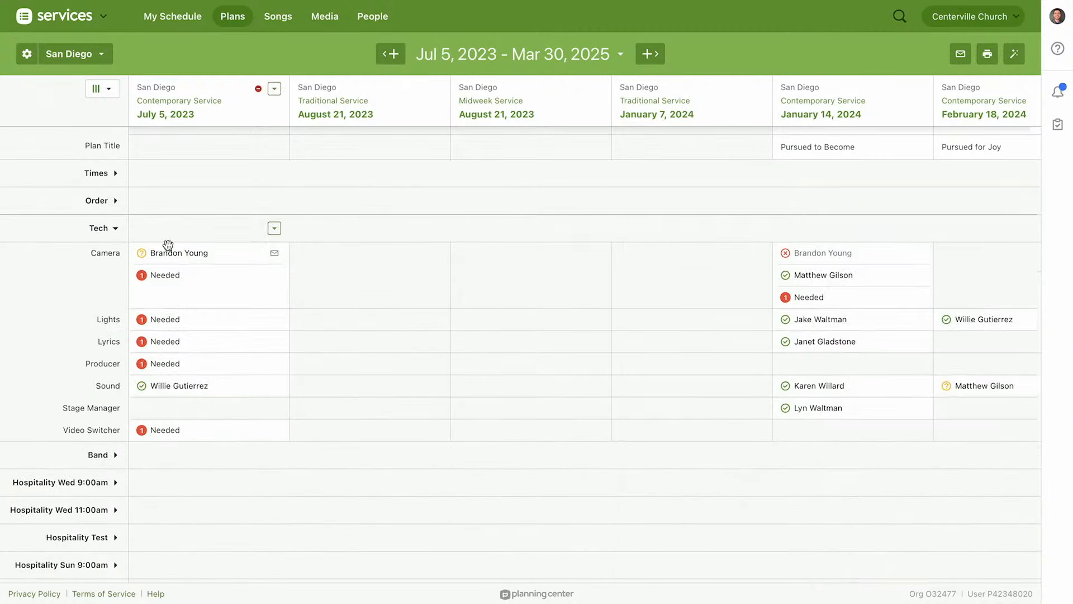
scroll(638, 399, "right", 6)
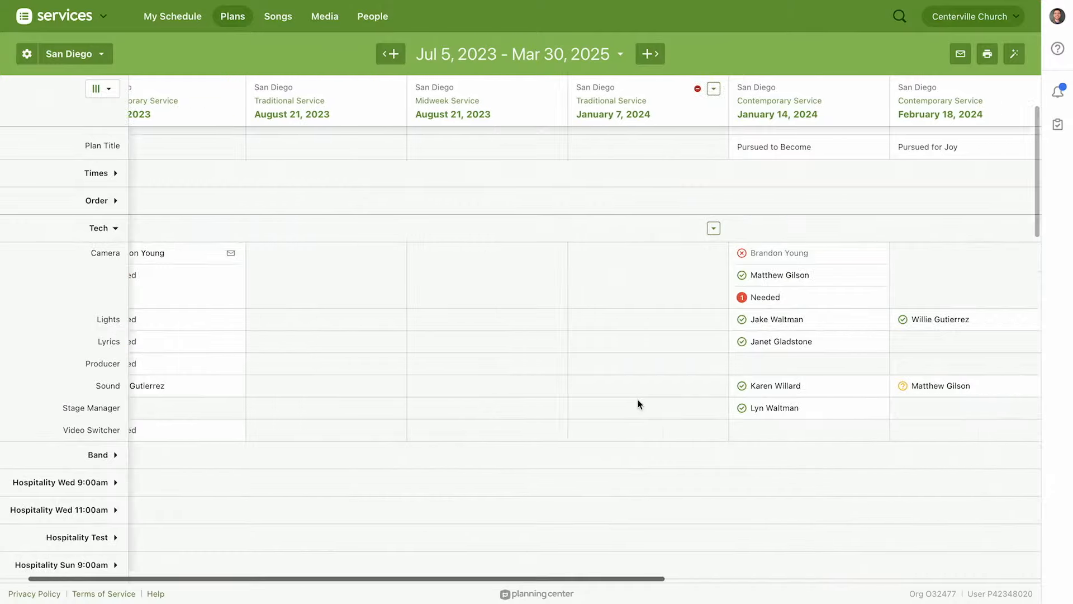
scroll(639, 399, "right", 4)
scroll(638, 399, "left", 10)
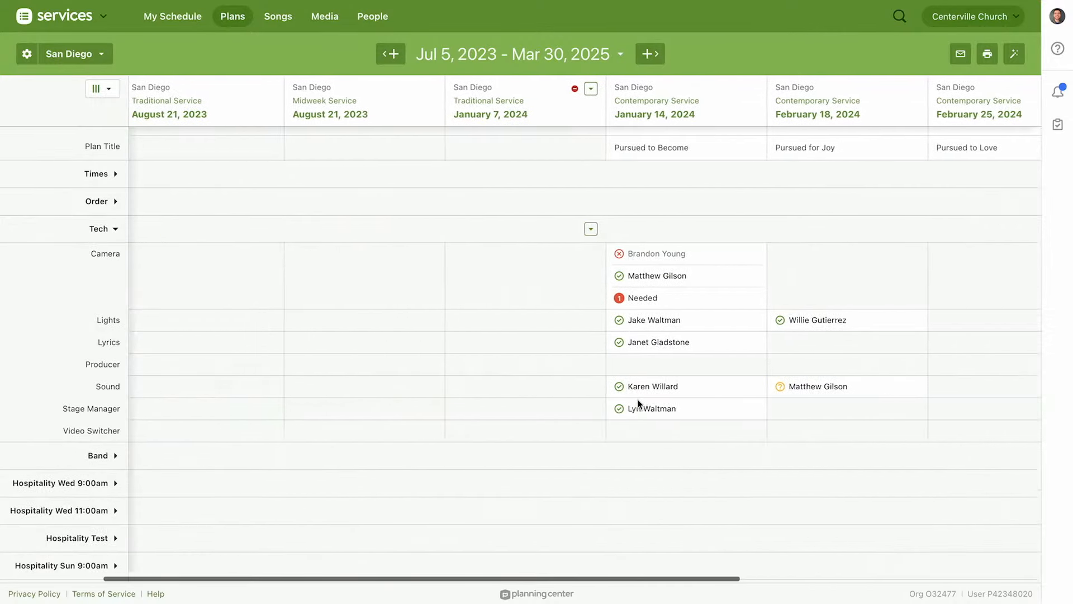
scroll(638, 399, "left", 3)
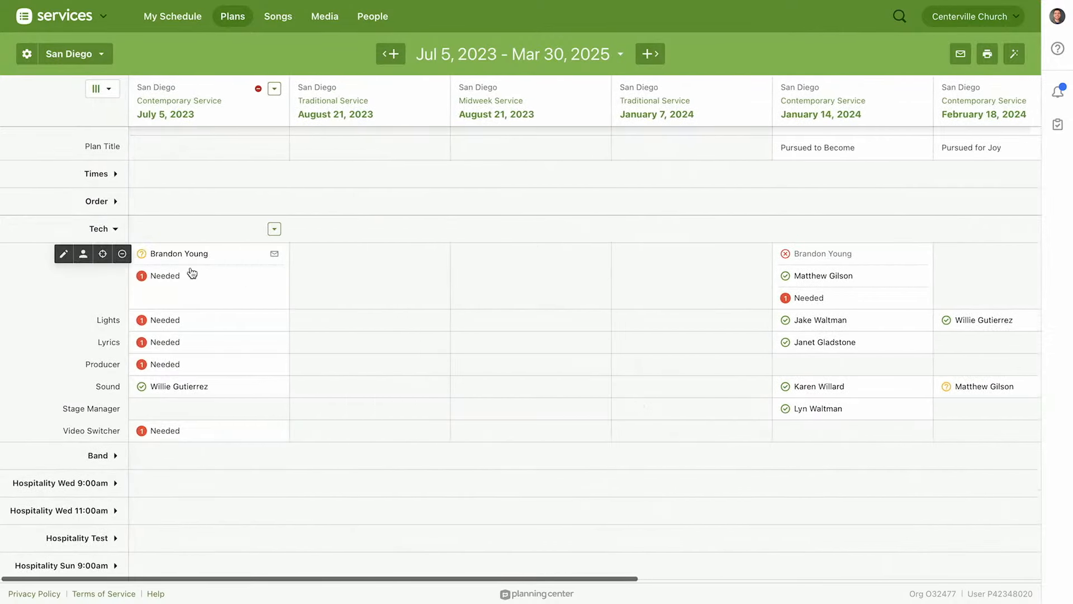
mouse_move(181, 281)
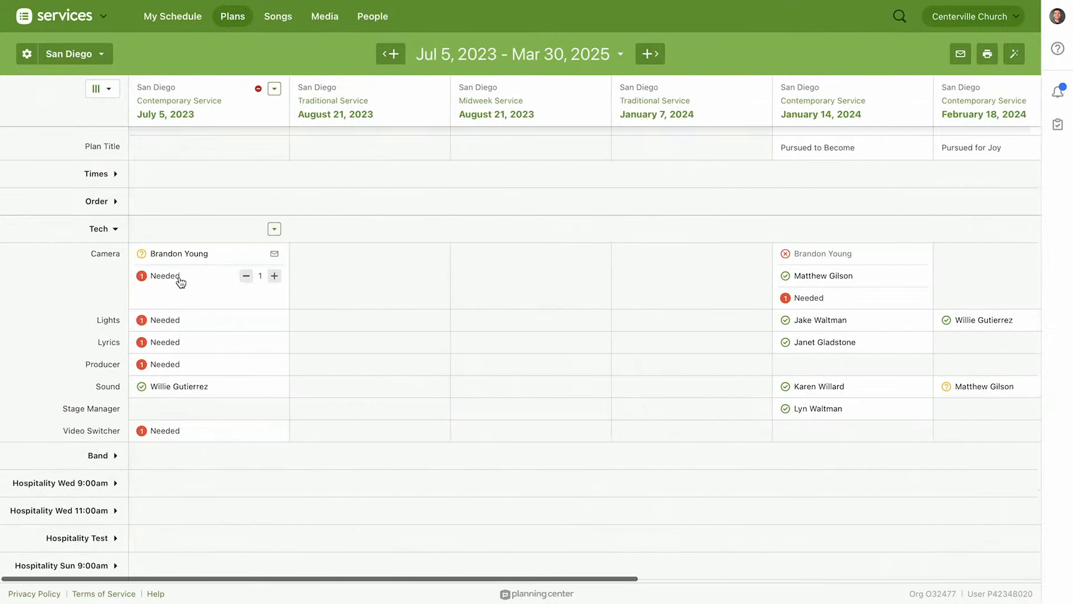
Auto-schedule the needed positions for Tech-CS only, removing Vocals-CS from the selected teams
left_click(1015, 55)
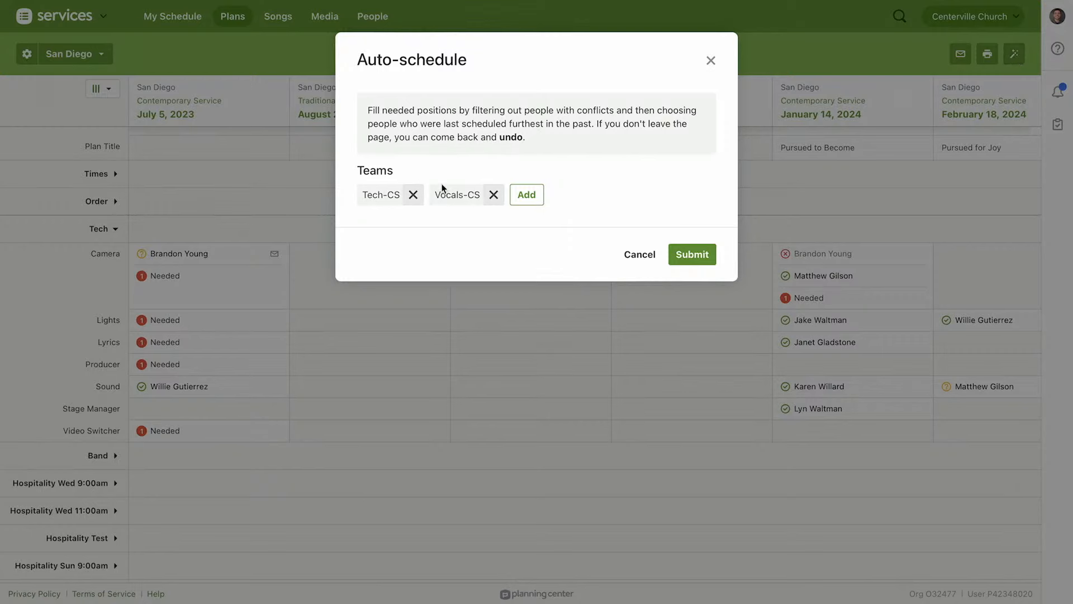
left_click(525, 196)
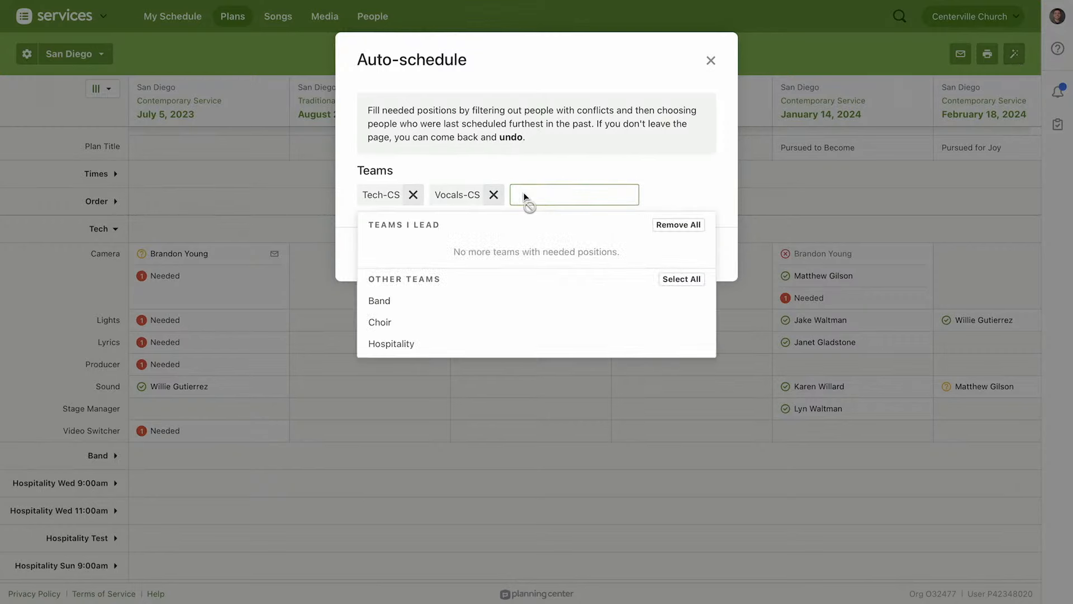
left_click(671, 186)
left_click(494, 194)
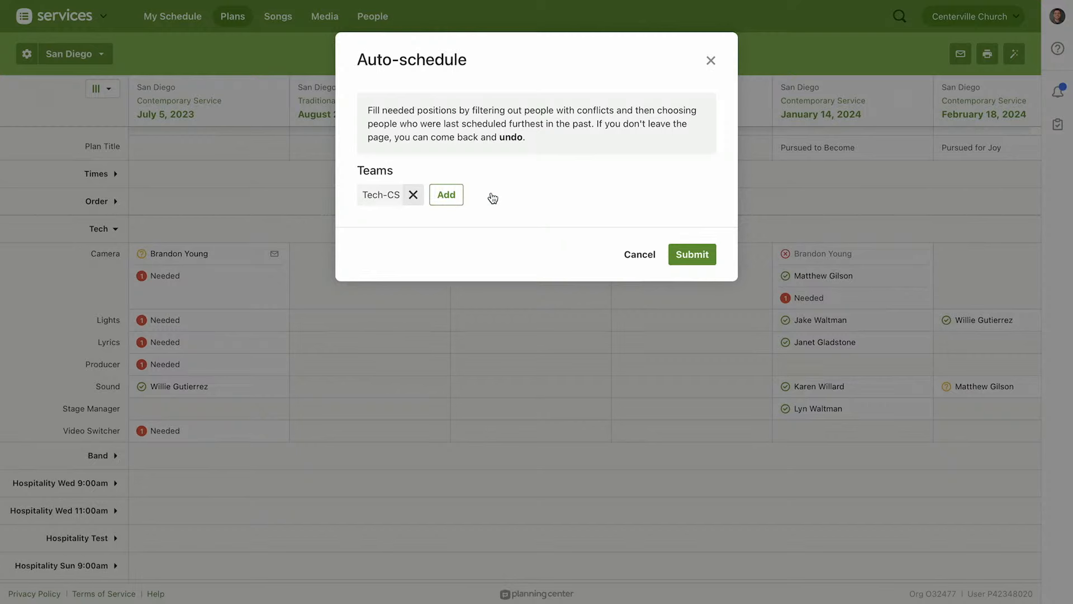
left_click(692, 256)
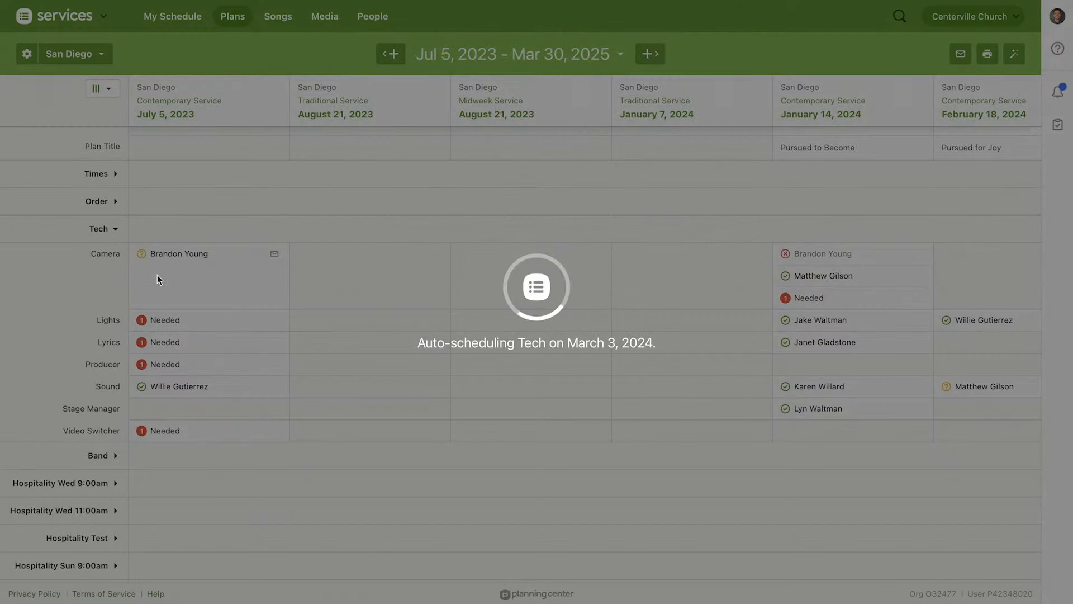
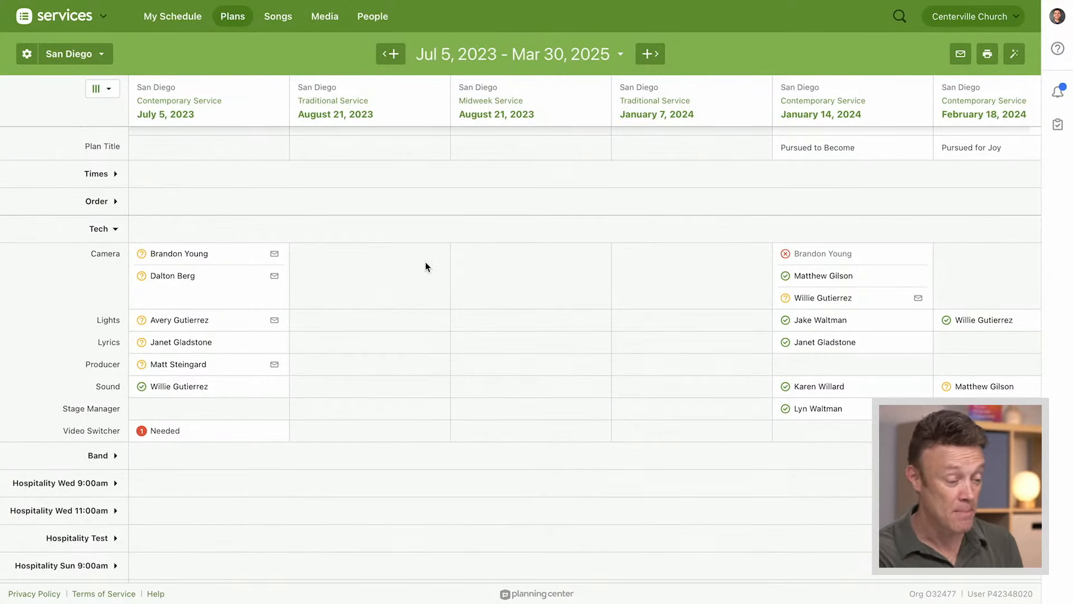
Prepare a scheduling email to the scheduled people of Tech-CS and Band-CS, replacing Vocals-CS, and cancel it without sending
left_click(961, 58)
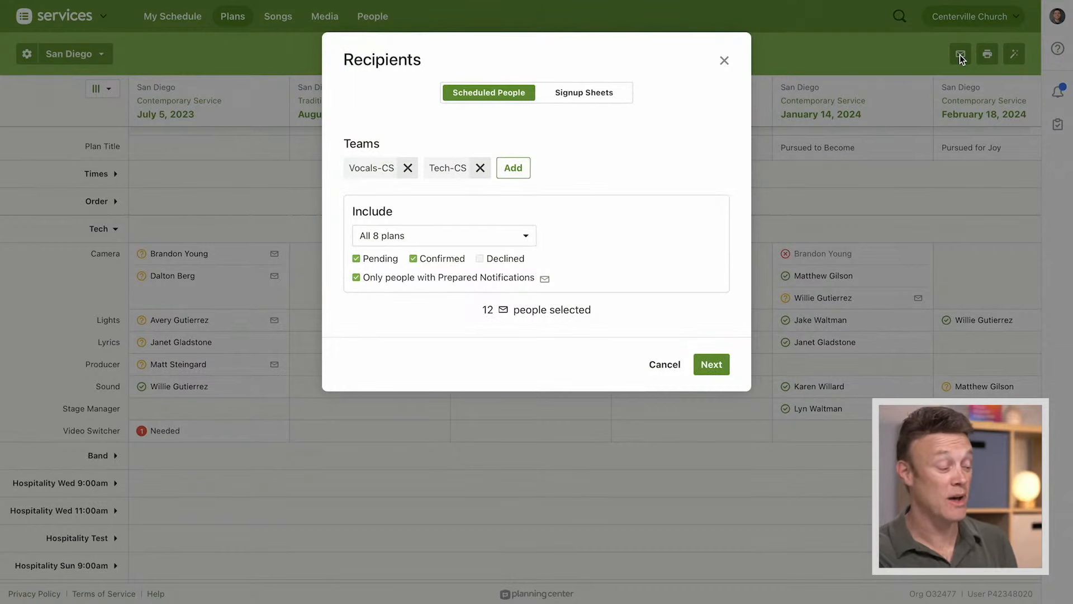
left_click(408, 168)
left_click(427, 168)
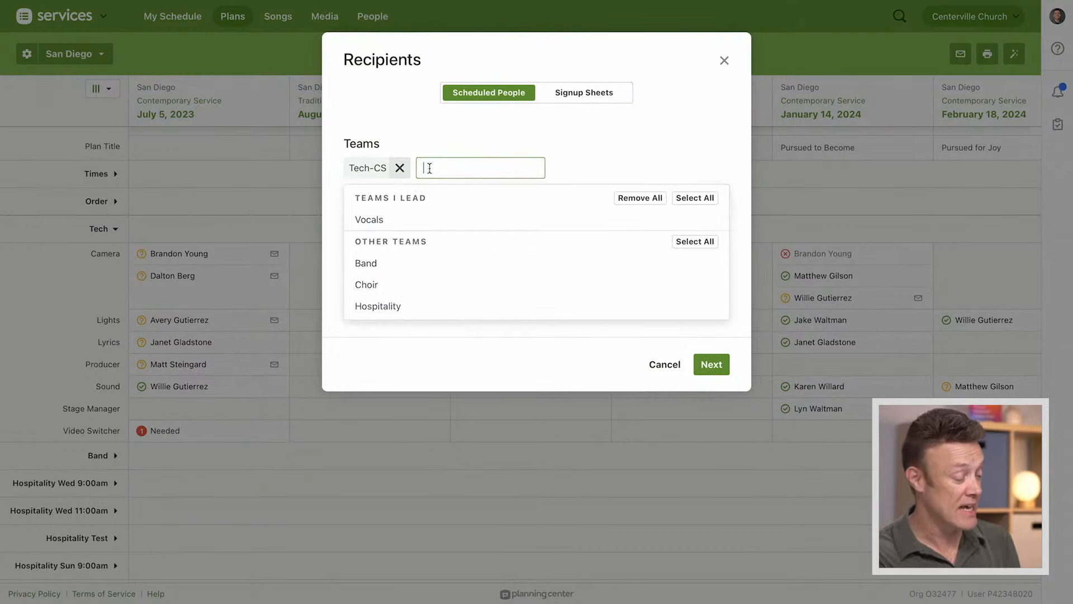
left_click(374, 264)
left_click(677, 154)
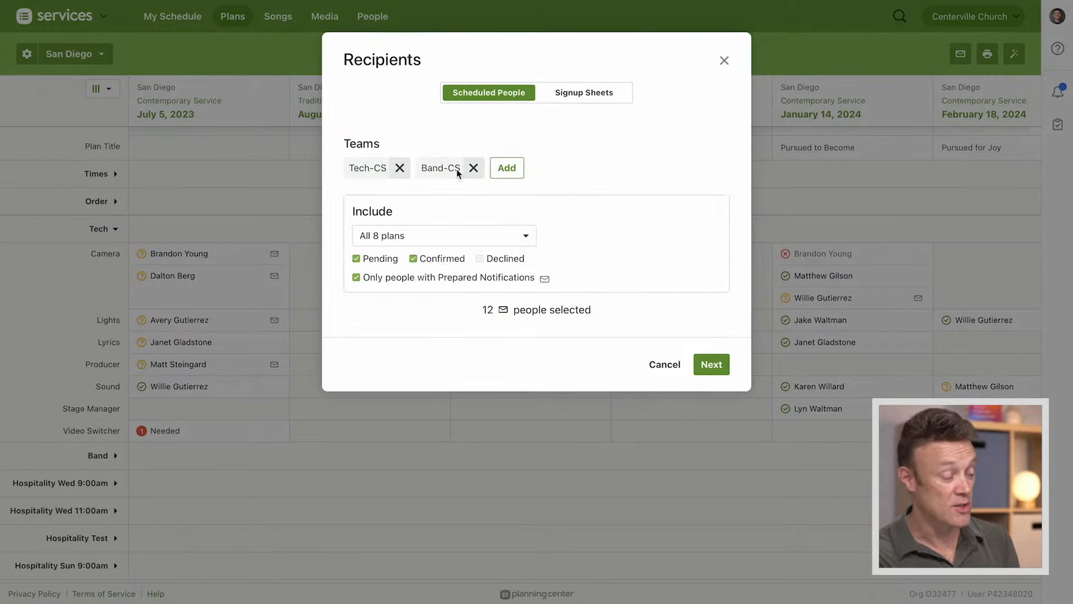
left_click(711, 371)
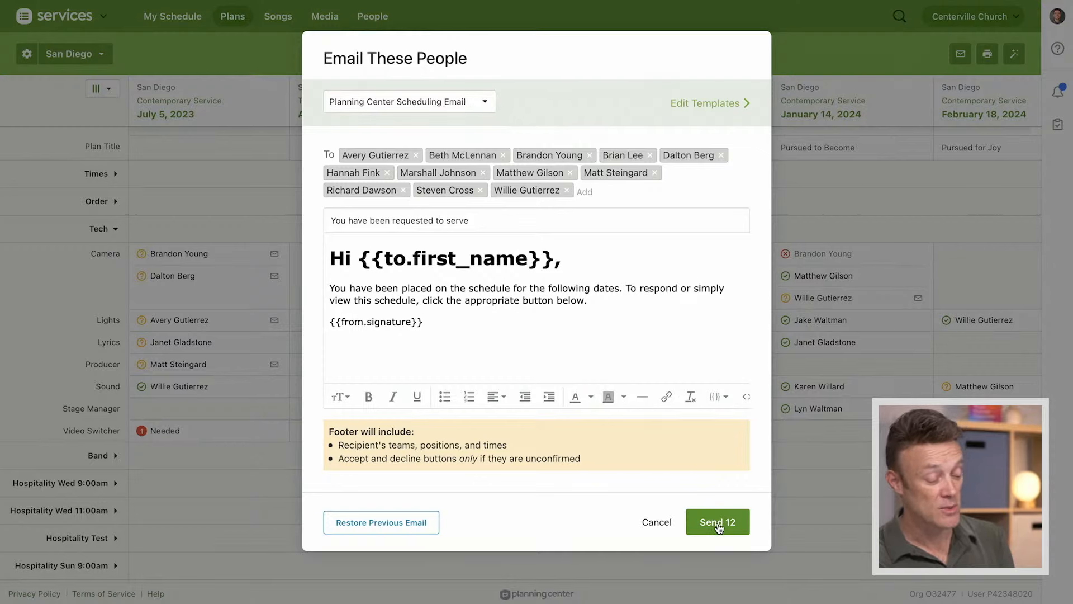
left_click(657, 522)
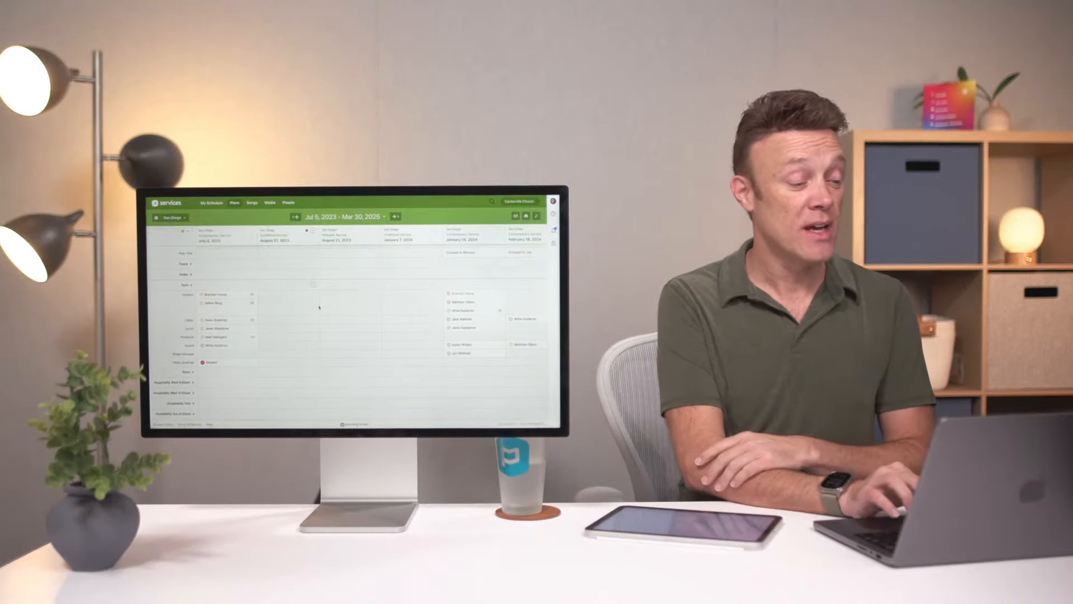
Return to the San Diego plans list and open the June 2, 2024 Contemporary Service plan
left_click(232, 22)
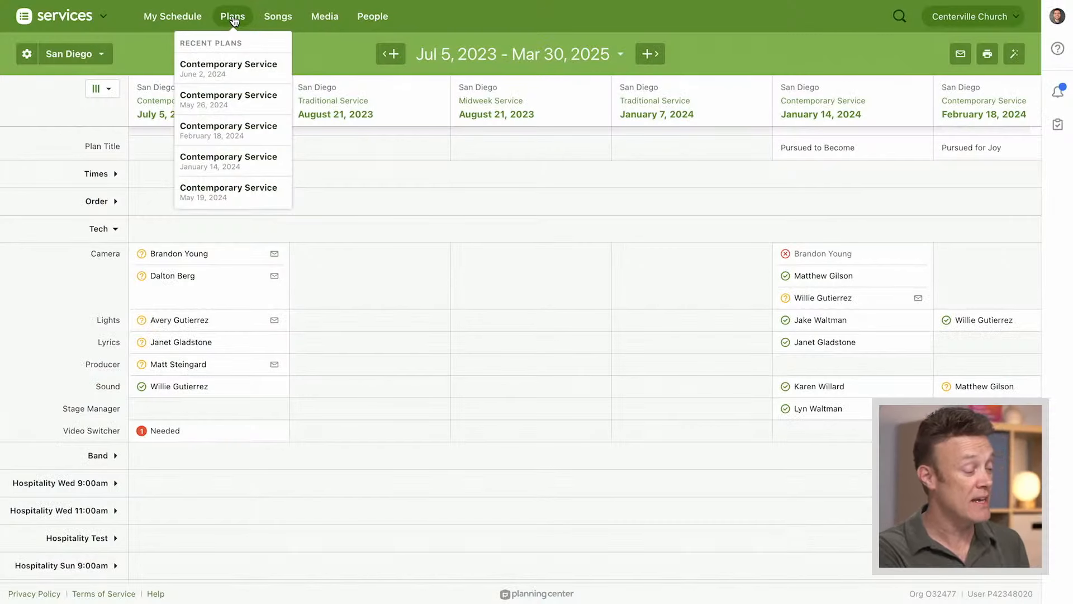
left_click(233, 21)
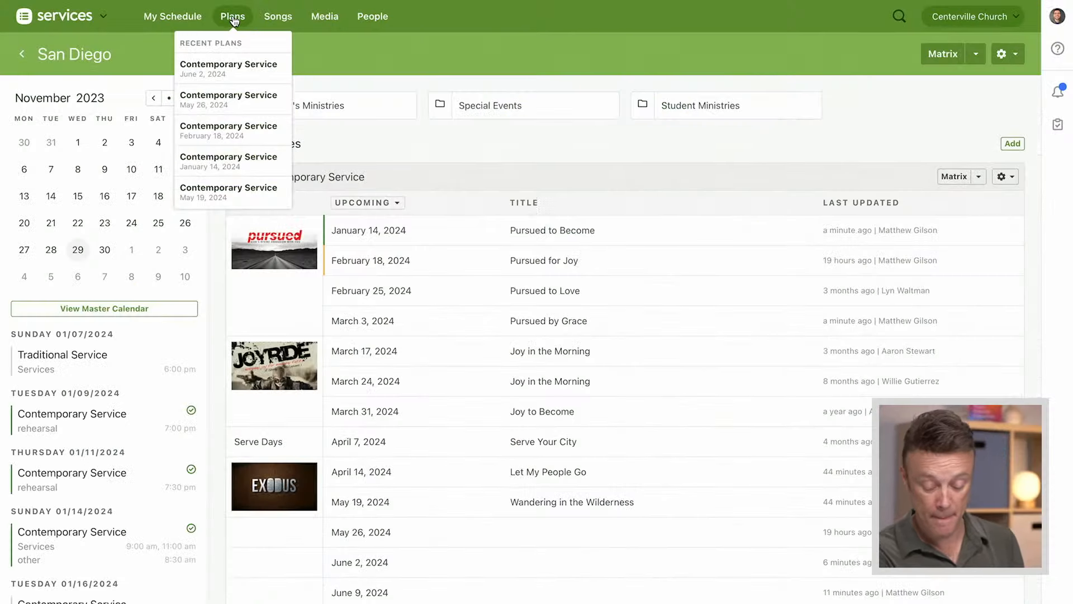
scroll(458, 388, "down", 3)
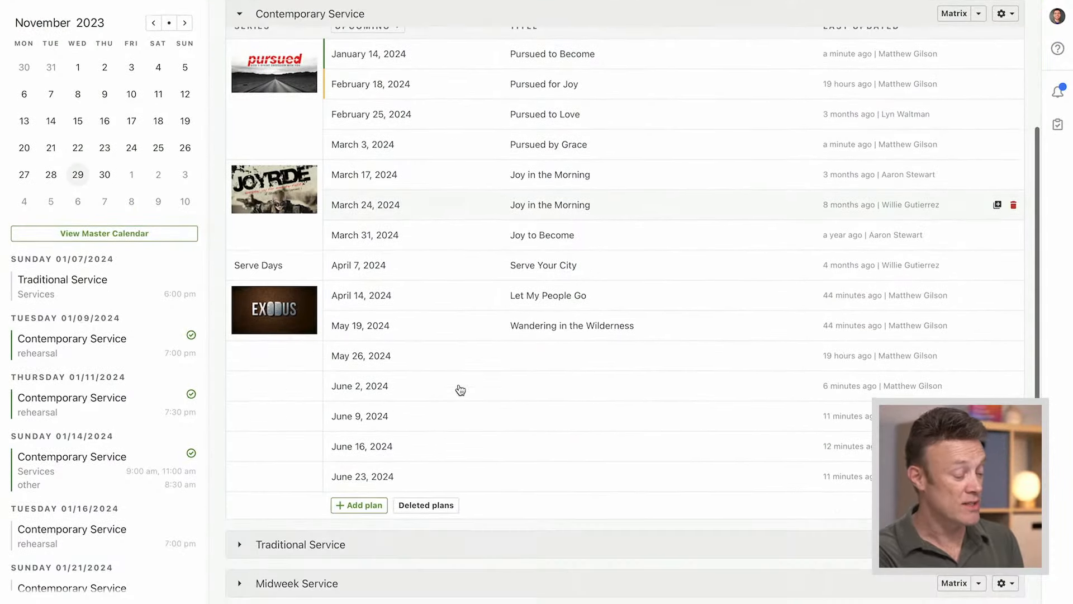
left_click(349, 386)
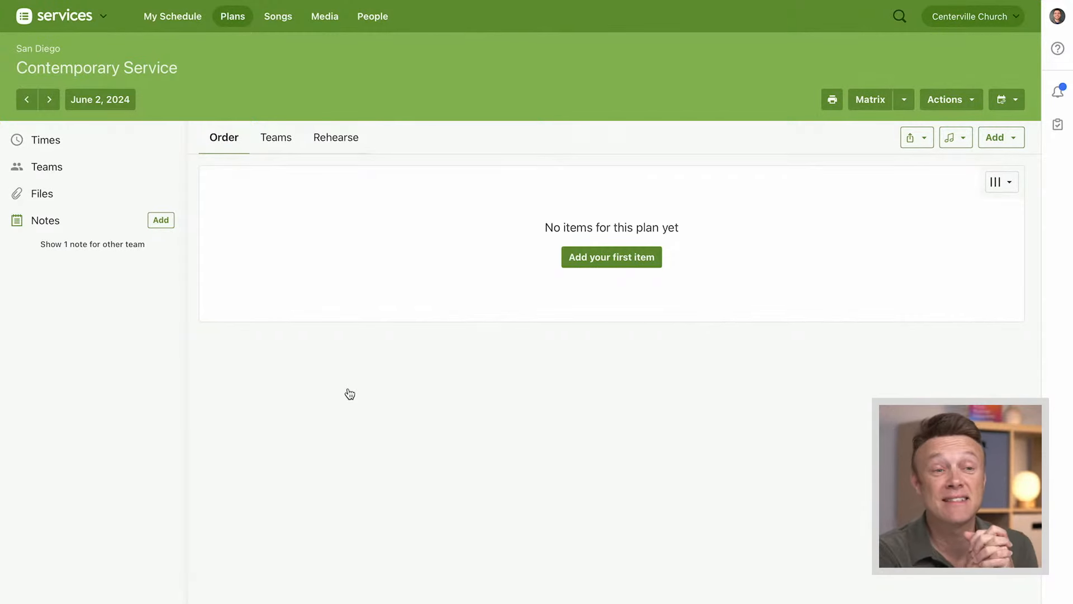
Add the plan's first order item, titled Walk-In Slides, with a length of 20 minutes
left_click(609, 258)
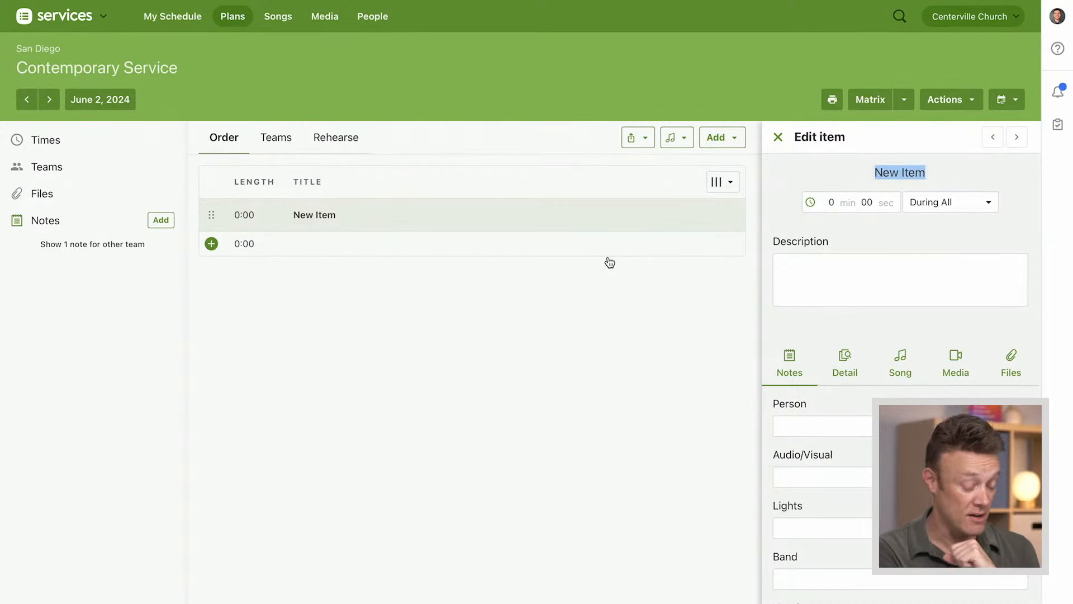
type("Walk -In Slides")
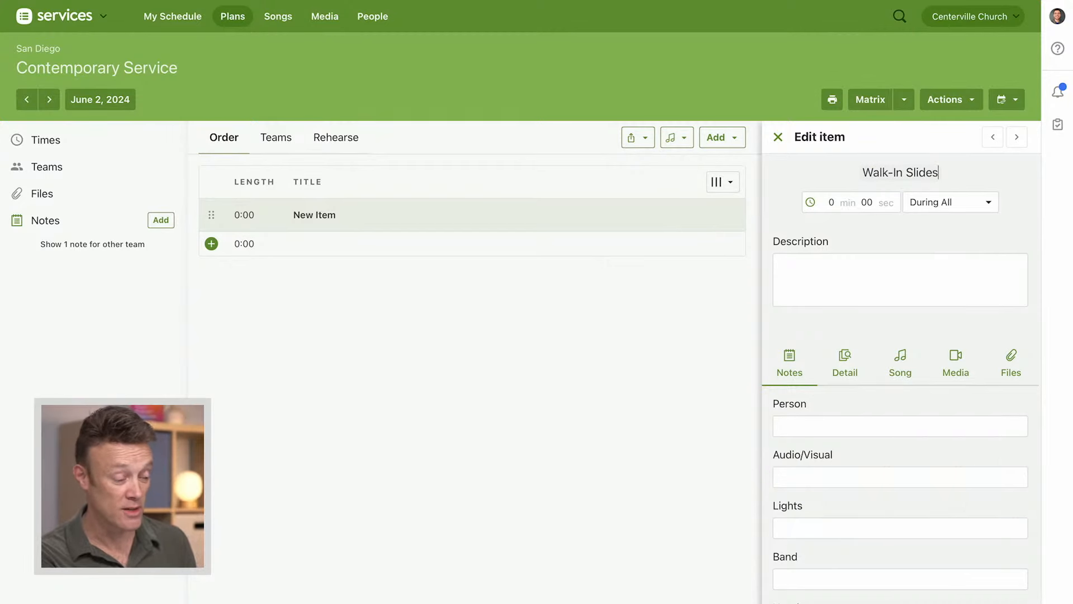
key("Tab")
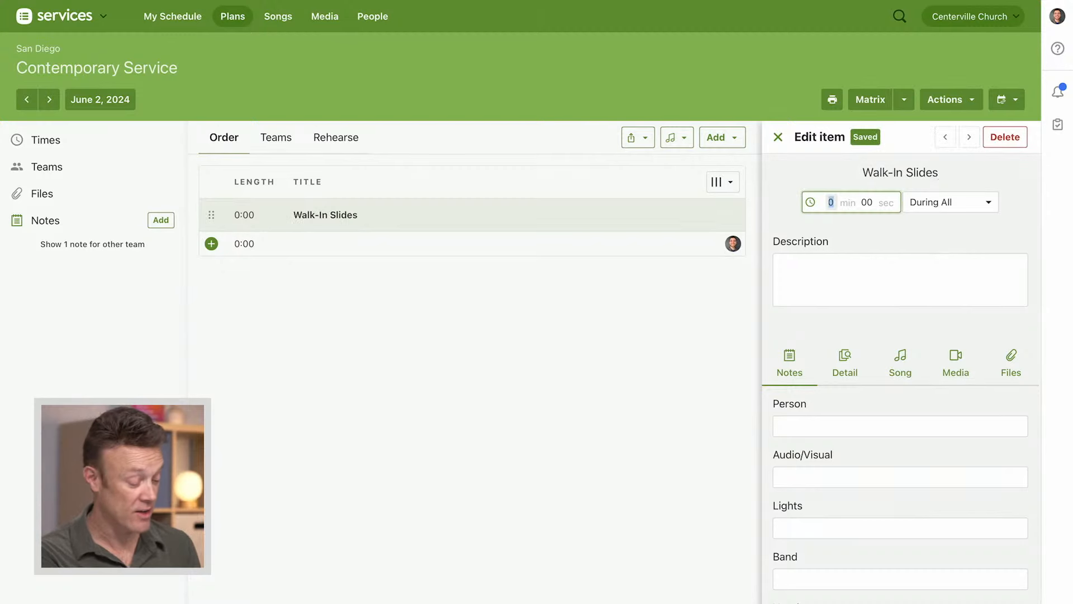
type("20")
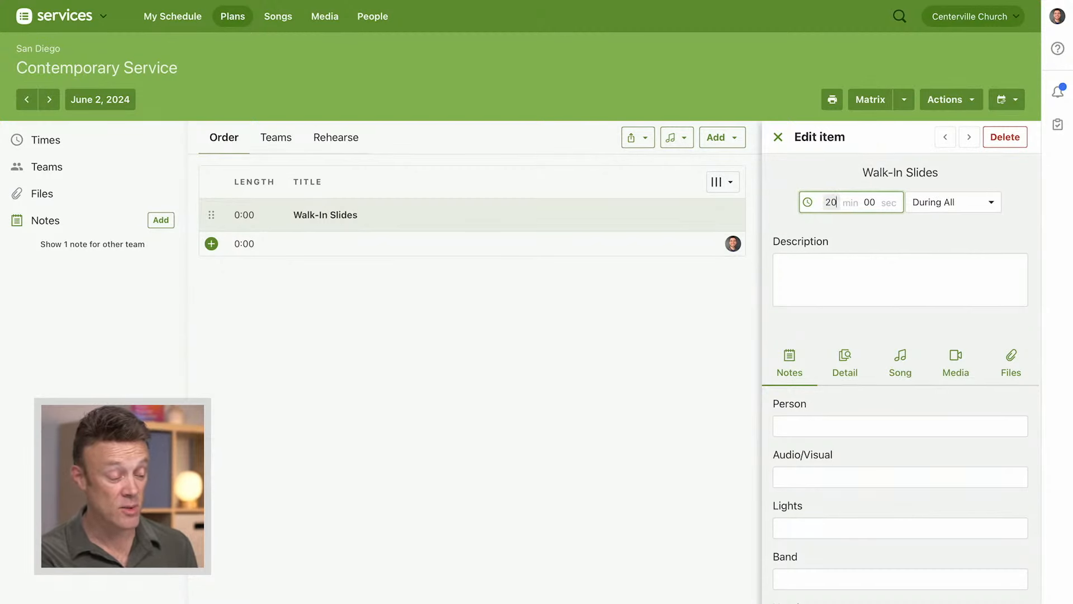
key("Return")
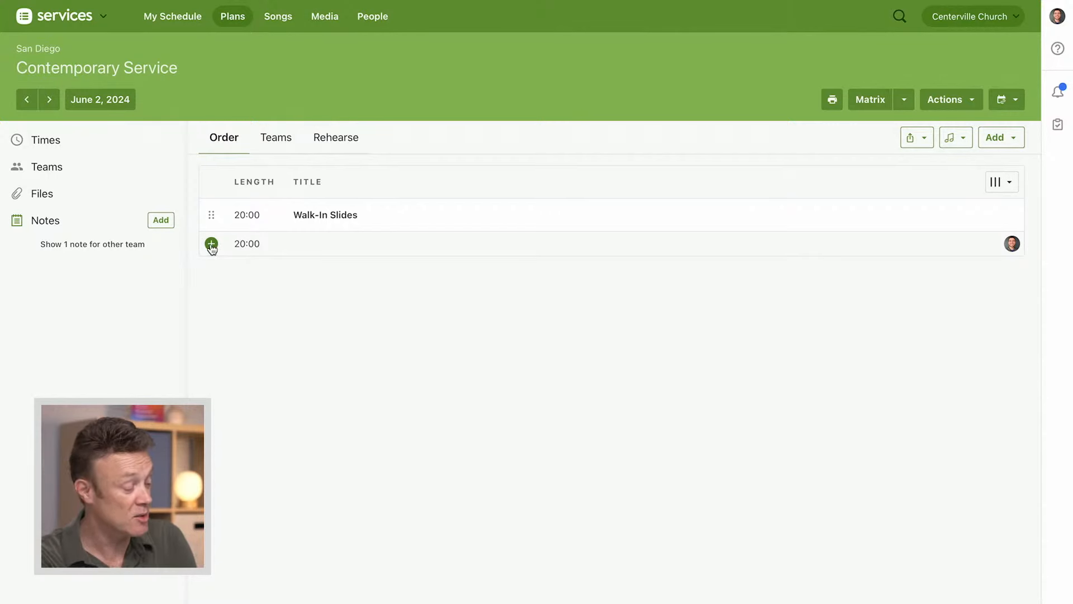
Add an item titled Message with a length of 30 minutes below Walk-In Slides
left_click(211, 245)
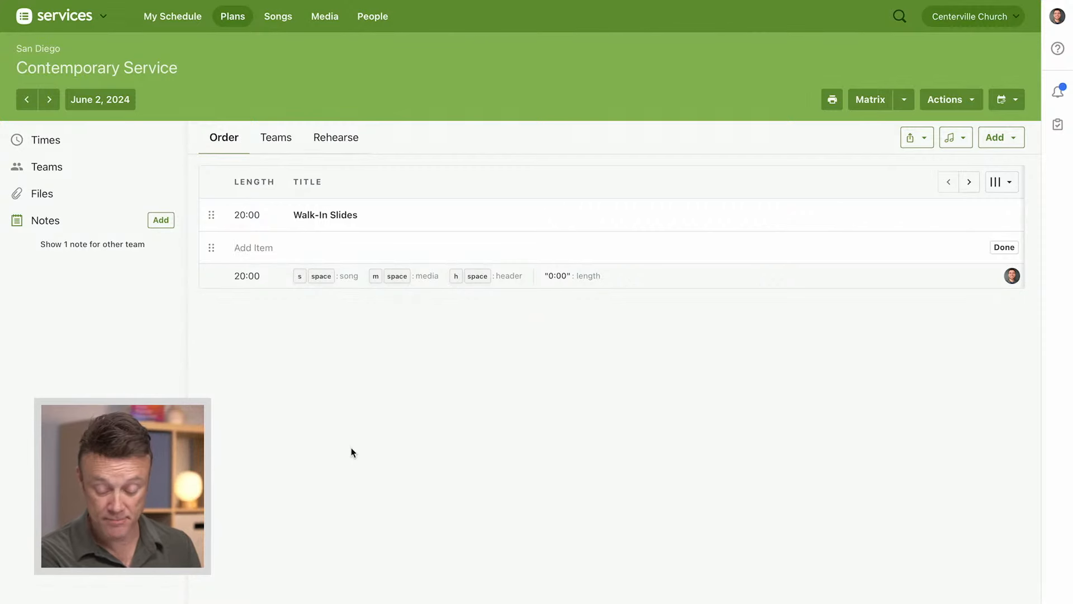
type("M")
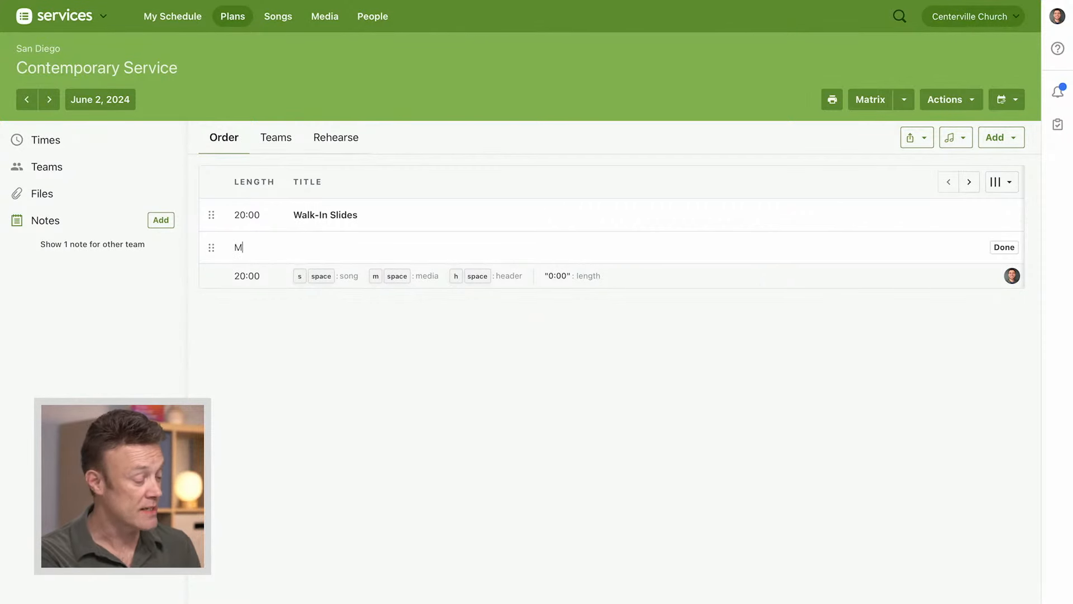
type("essage")
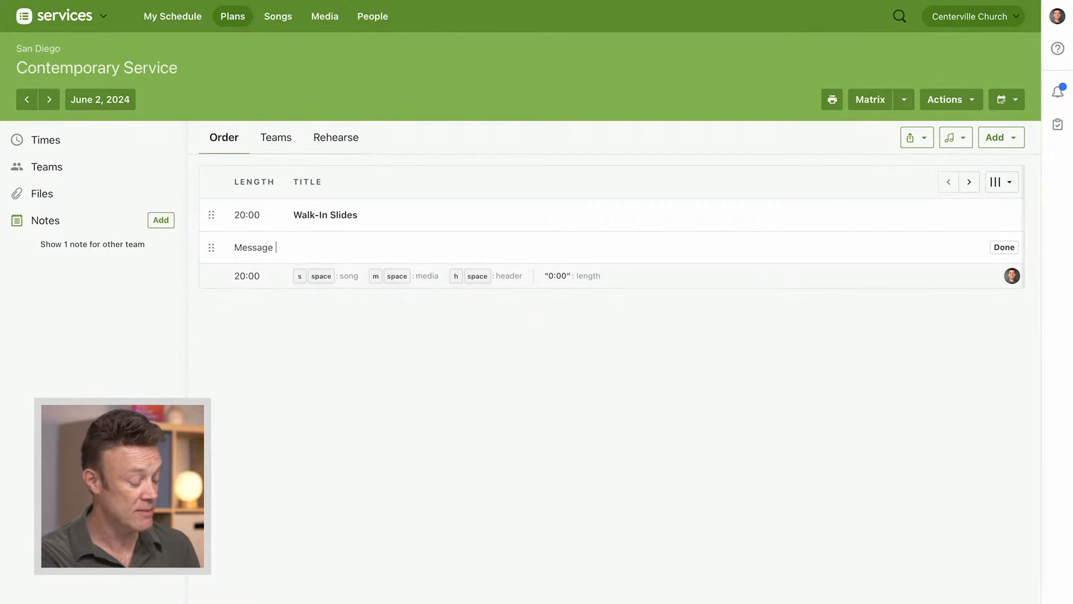
type(" 30m")
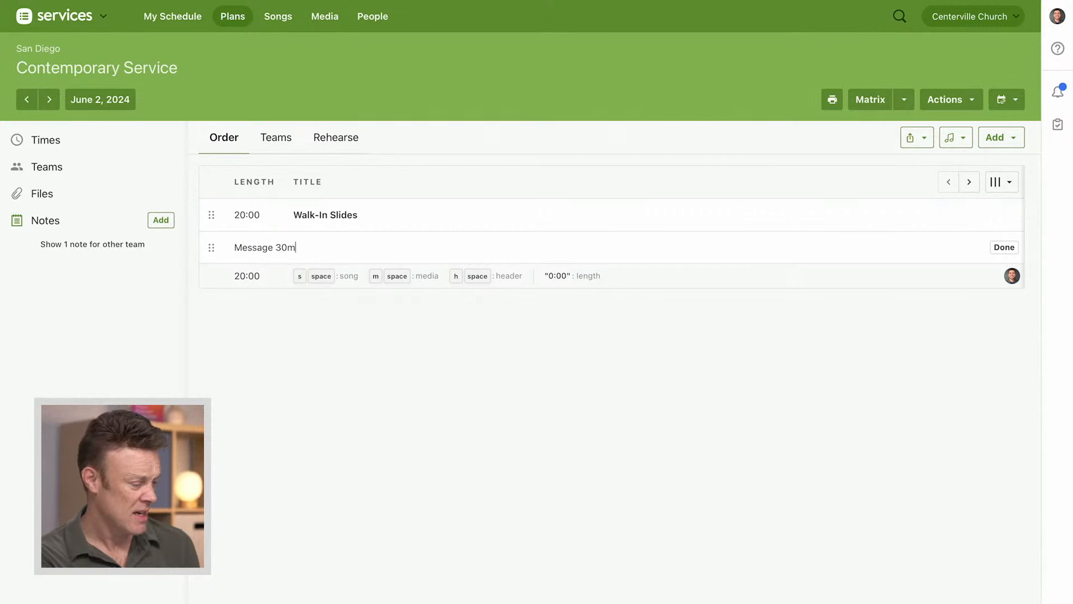
key("Return")
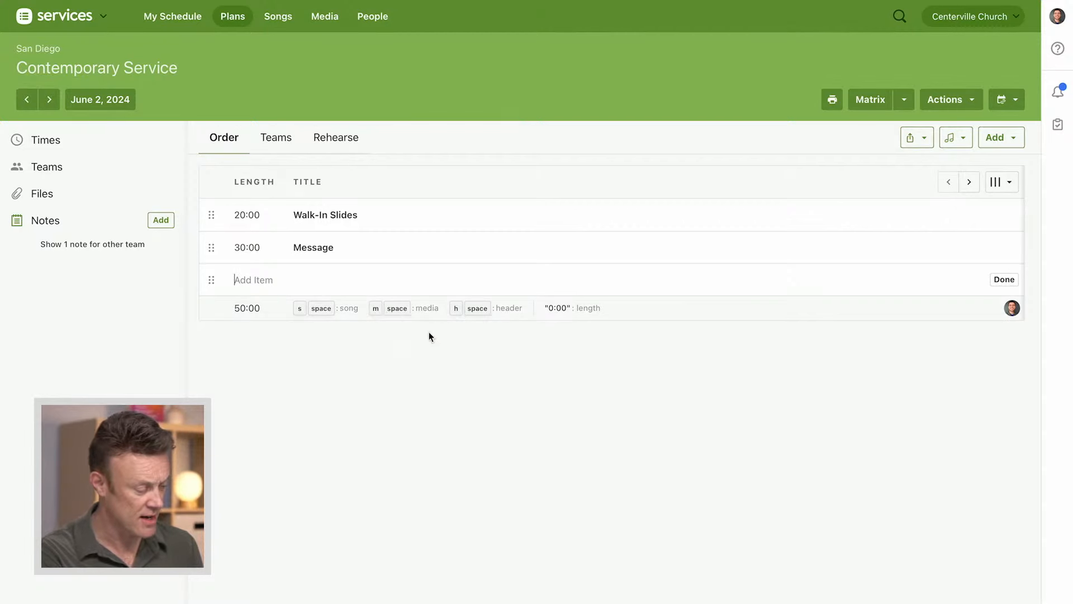
Add a header titled Message to the order and move it above the Message item
type("h")
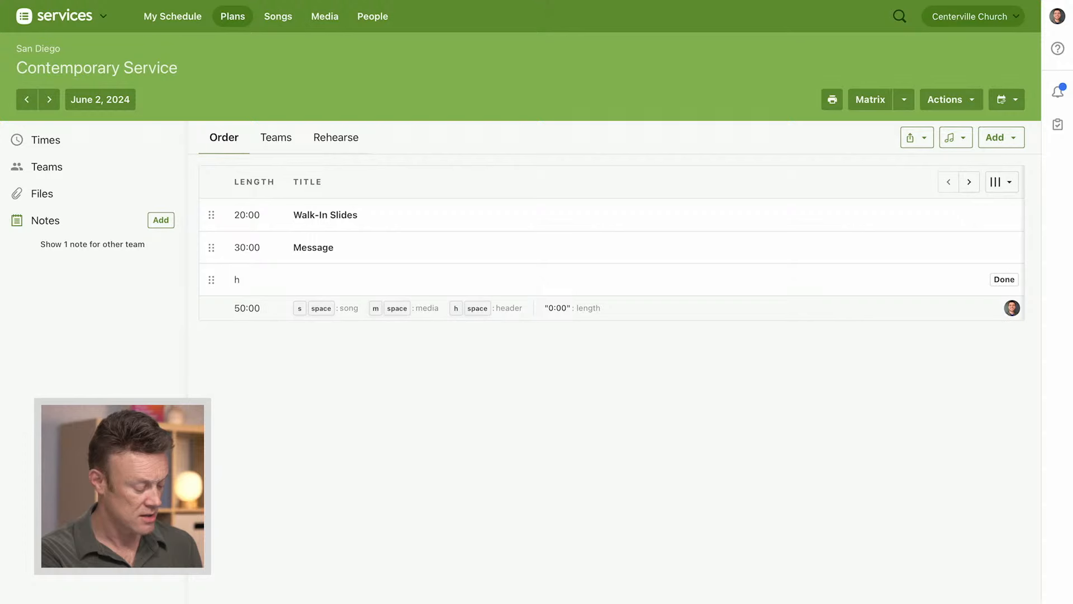
key("space")
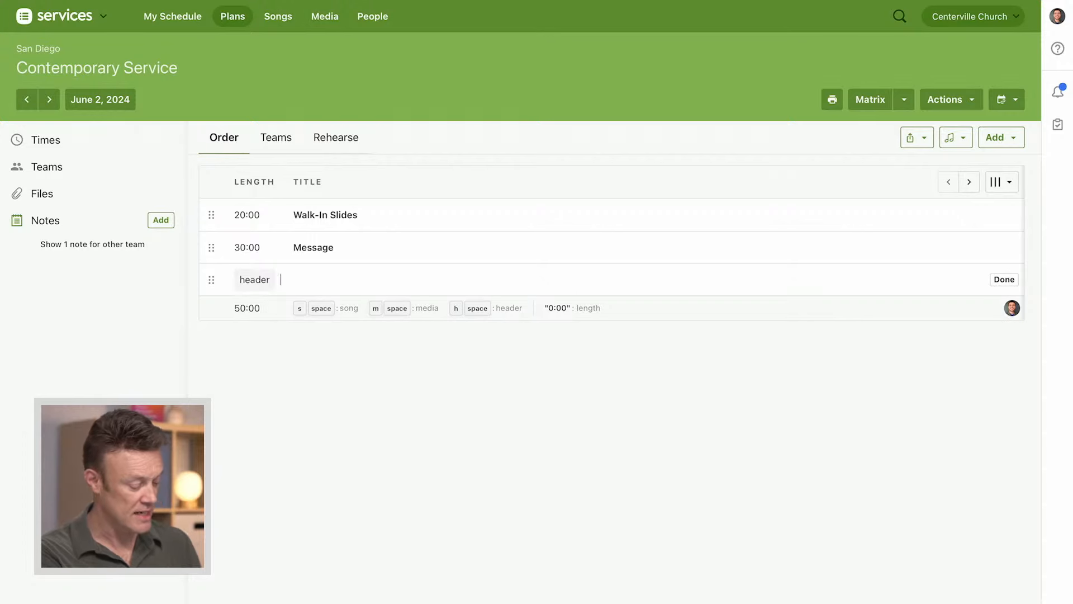
type("Message")
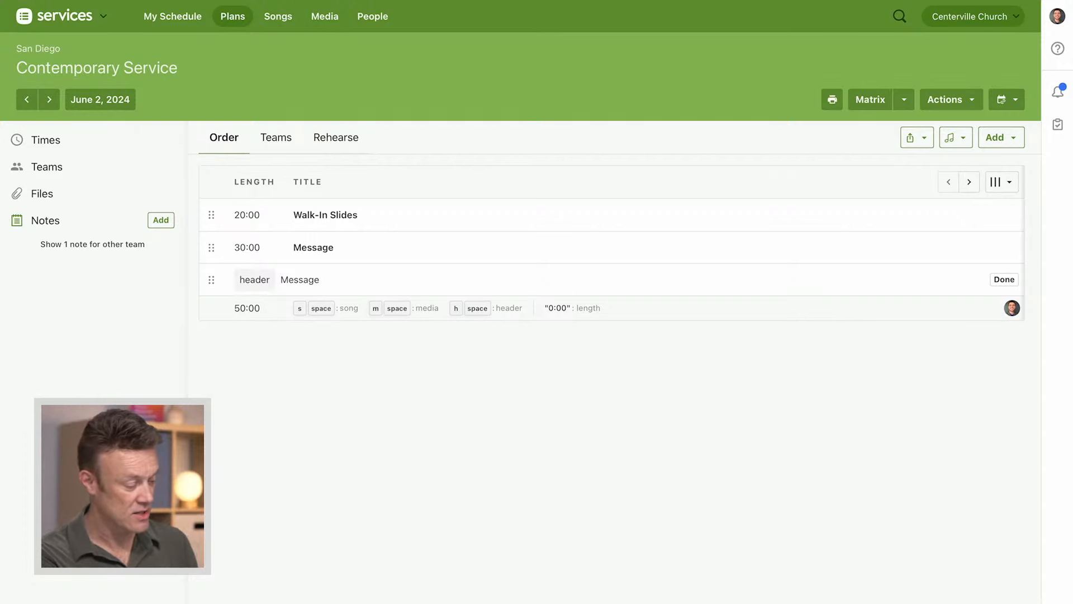
key("Return")
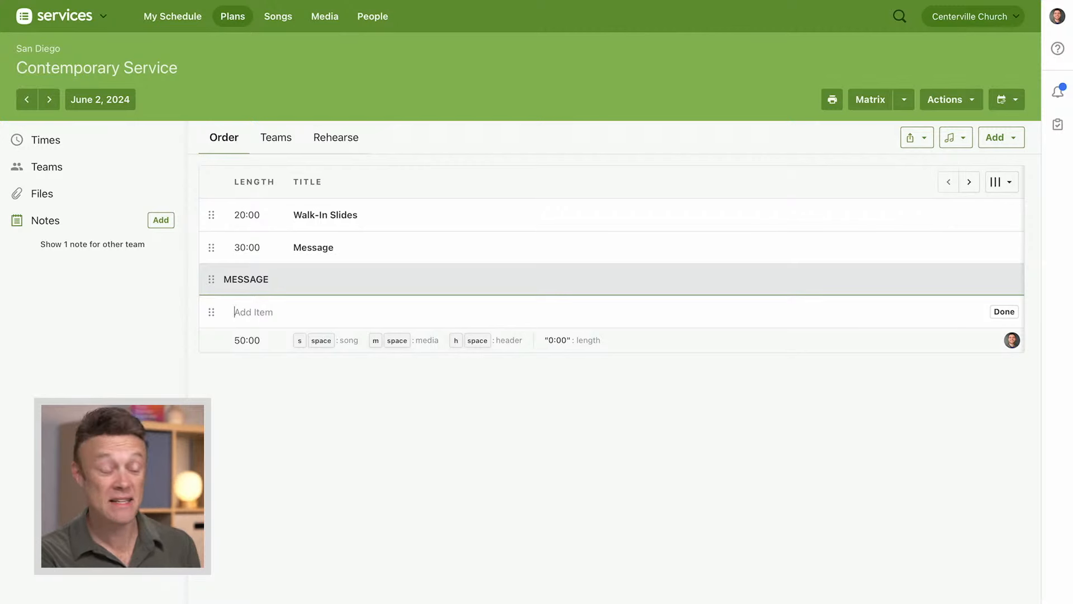
left_click_drag(211, 278, 213, 248)
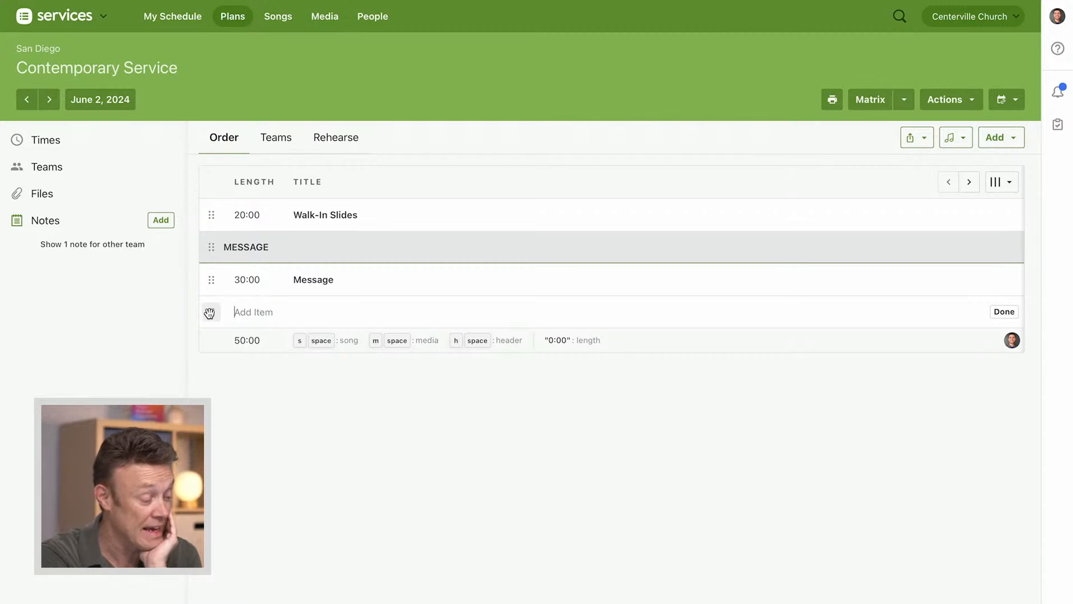
Insert a header titled Worship Set between Walk-In Slides and the Message header
left_click_drag(211, 312, 211, 244)
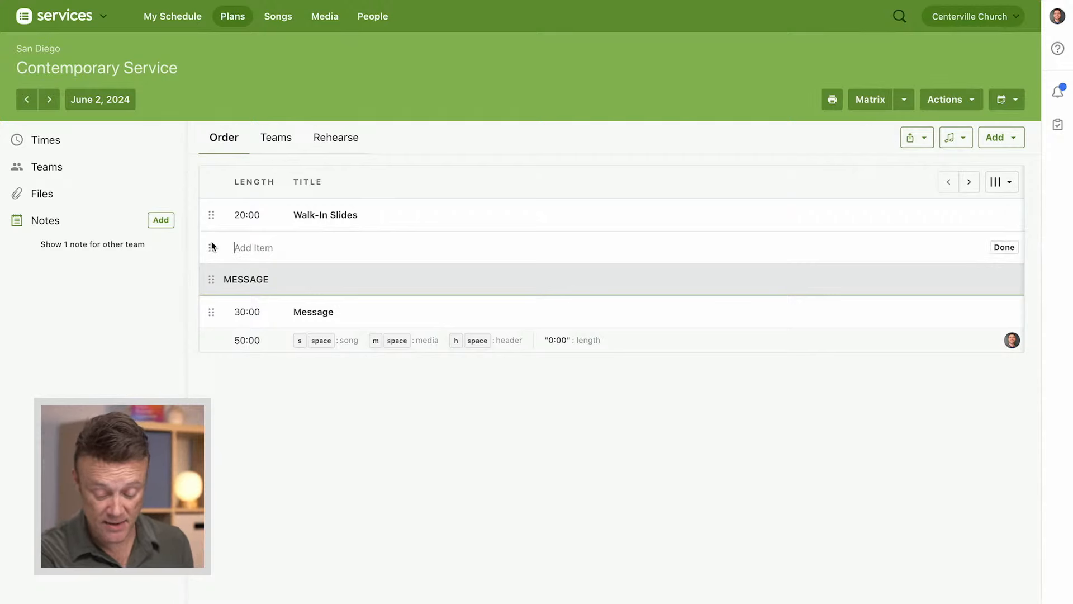
type("h")
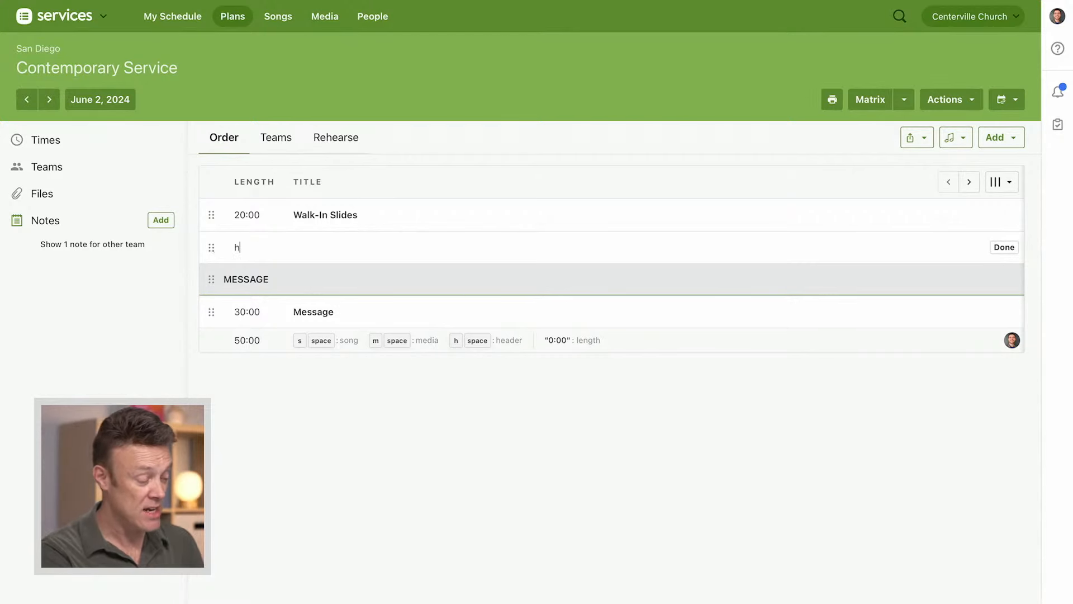
type(" Worship Set")
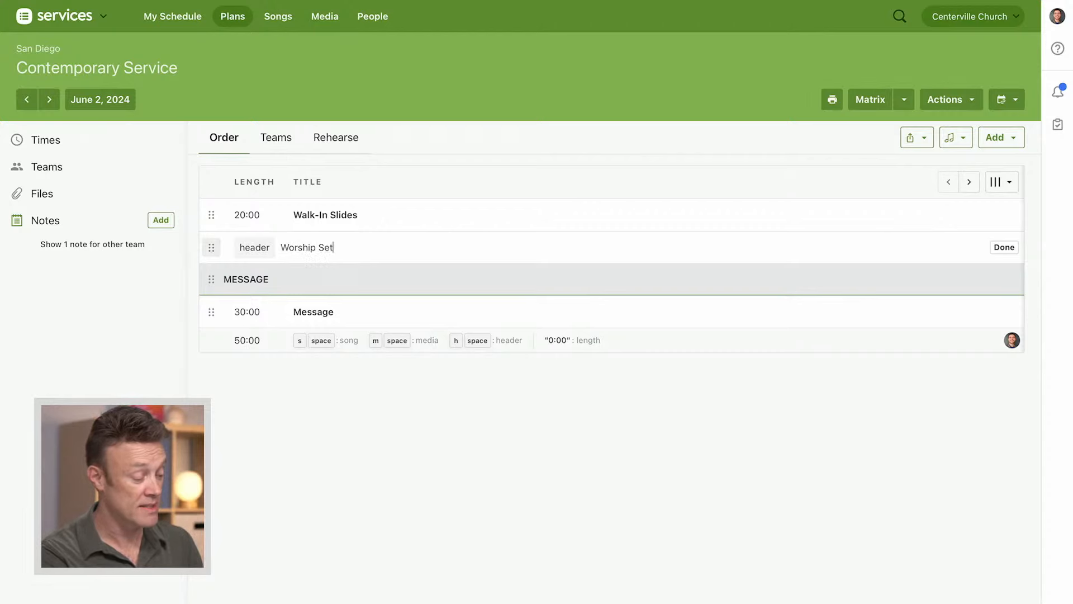
key("Return")
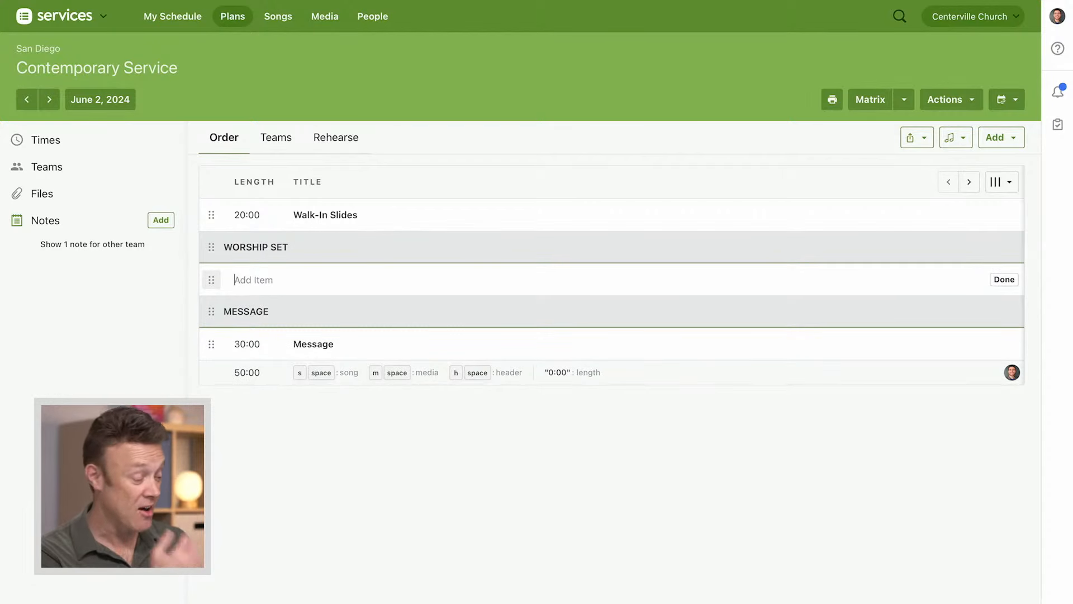
Add the song This Is Amazing Grace under the Worship Set header, using the Phil Wickam arrangement in Ab
type("s")
key("space")
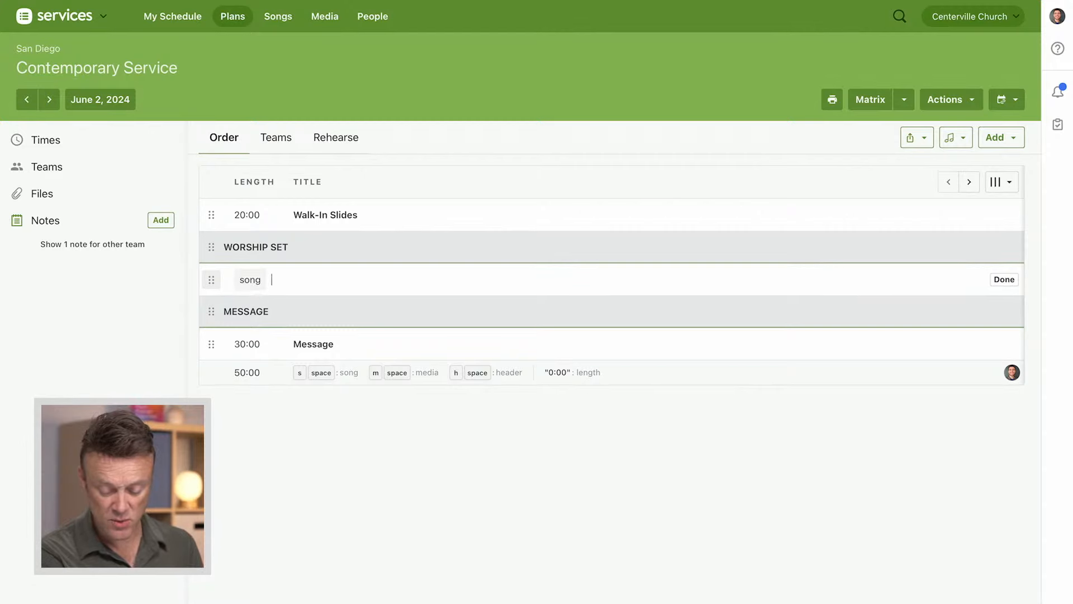
type("This is")
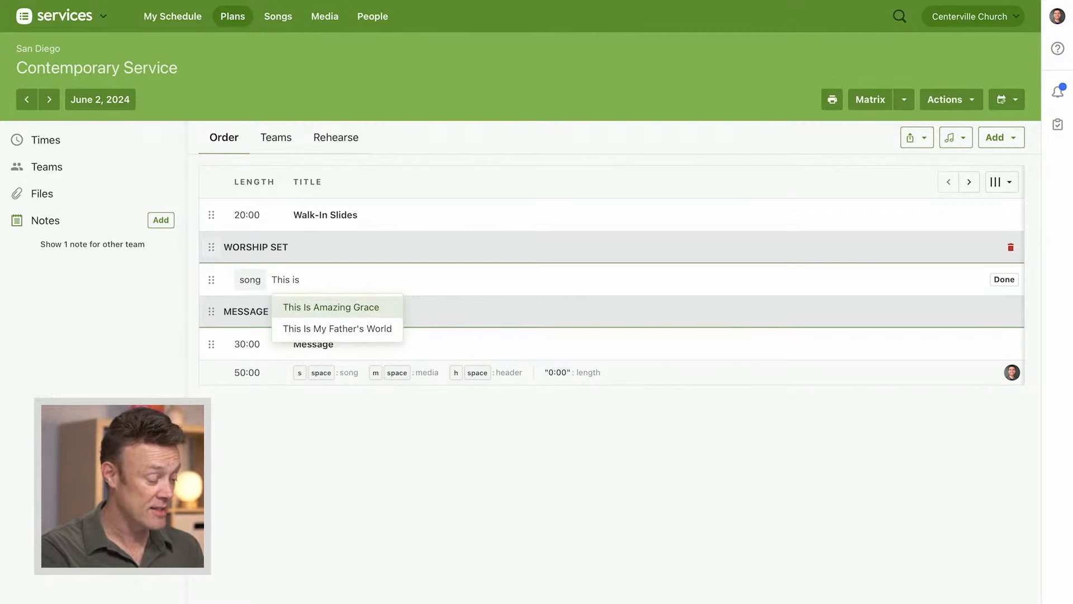
key("Return")
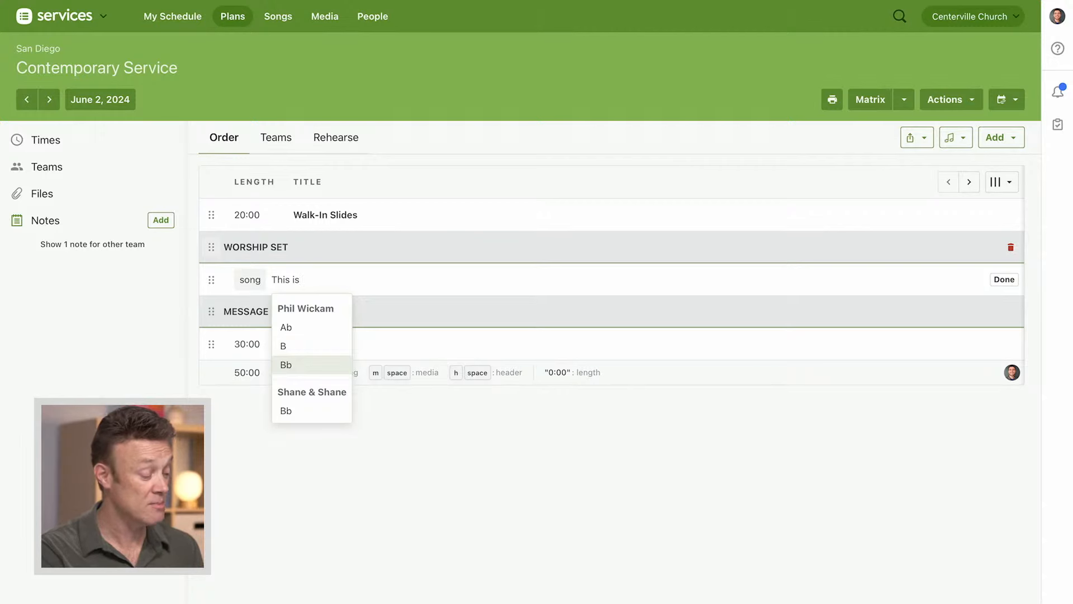
key("Up")
key("Up")
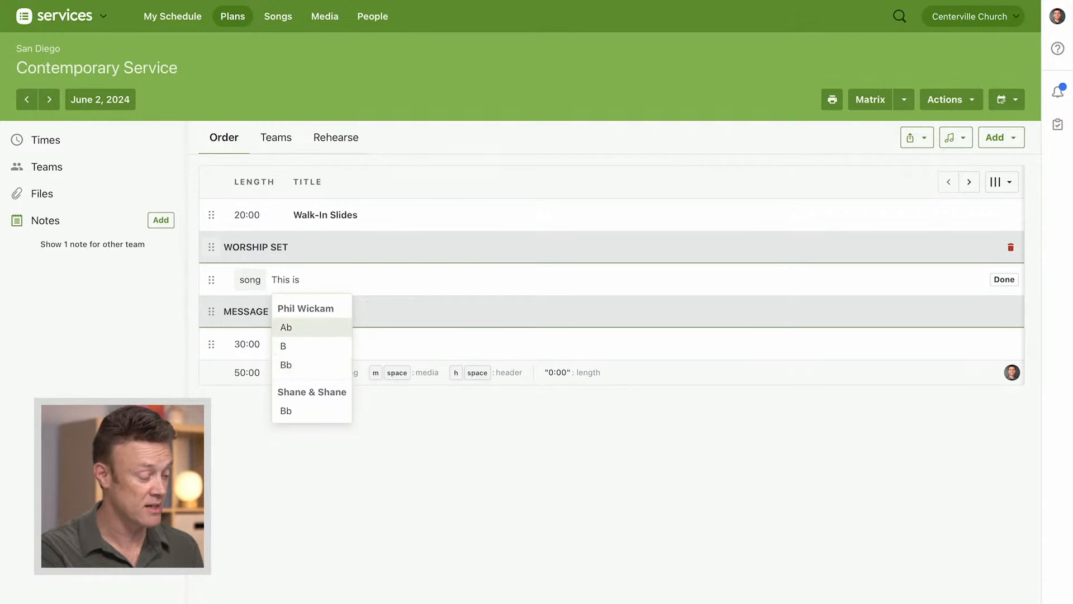
key("Return")
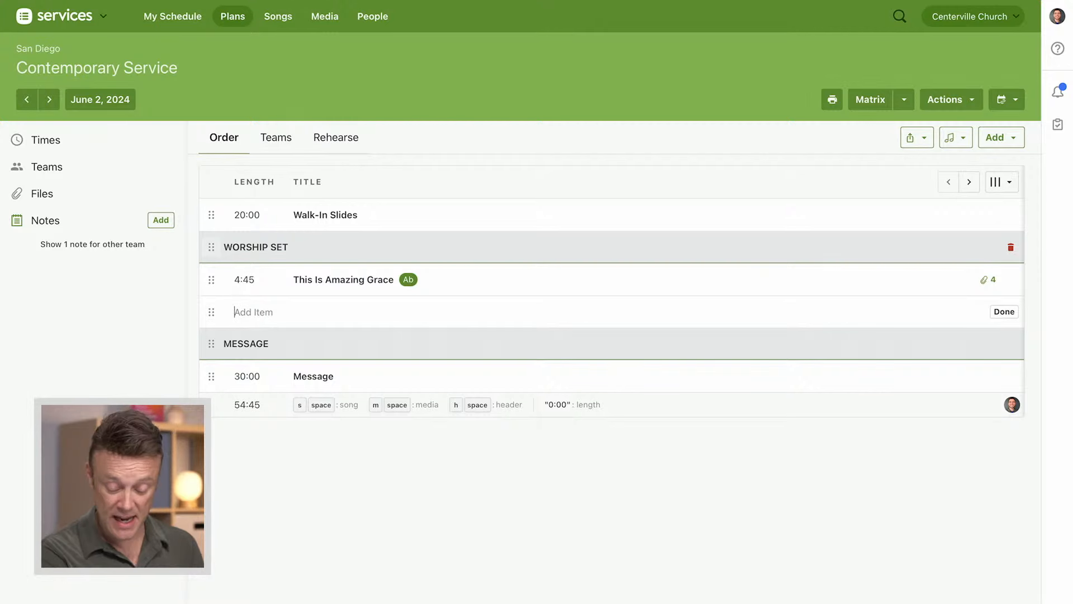
Add the song What A Beautiful Name in the key of D below This Is Amazing Grace and finish adding items
type("s ")
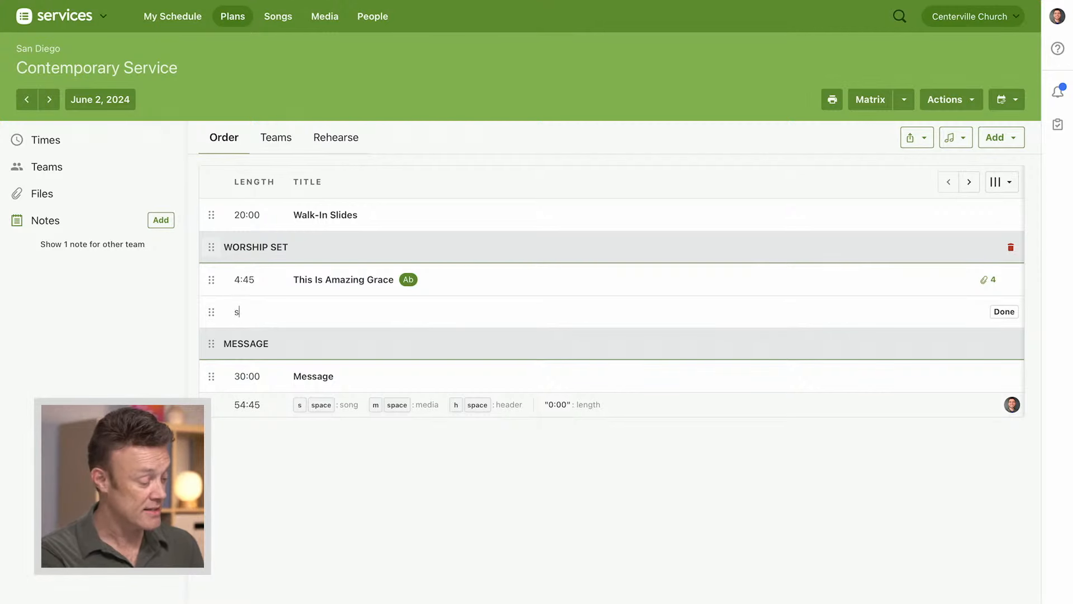
type("beau")
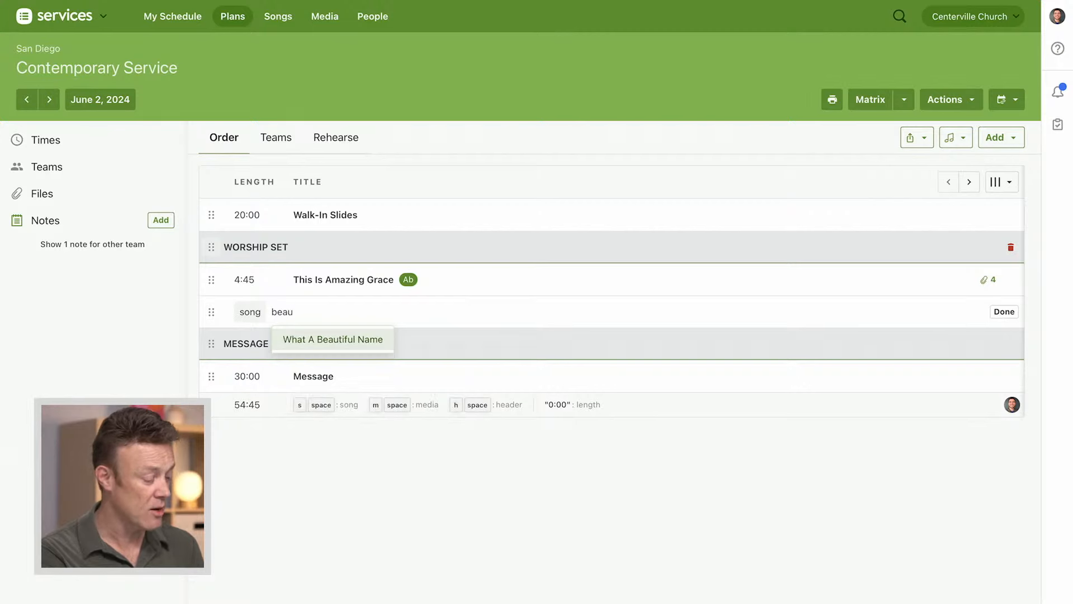
key("Return")
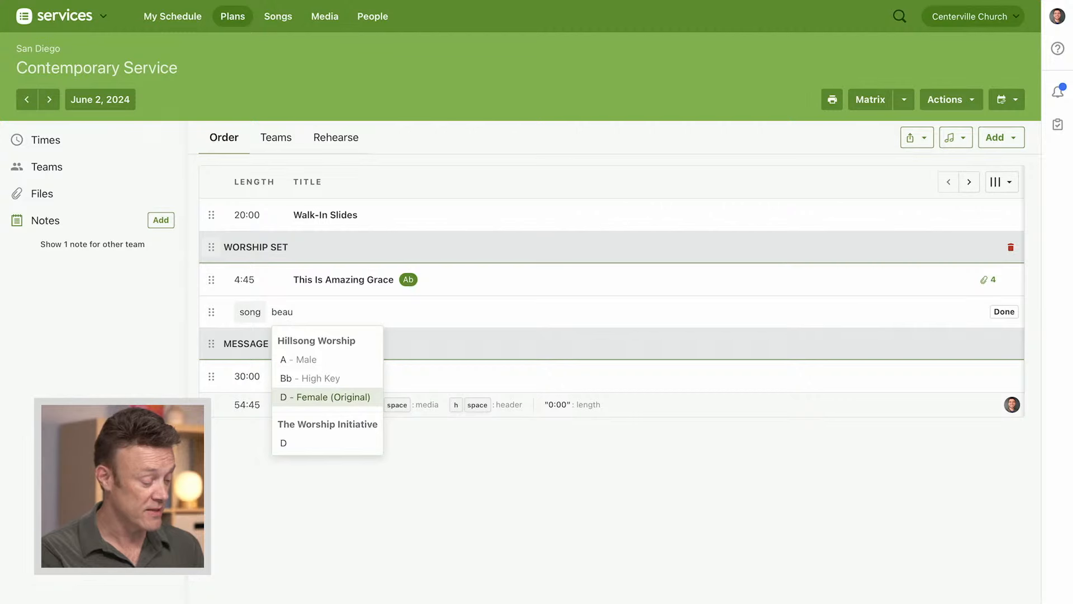
key("Down")
key("Return")
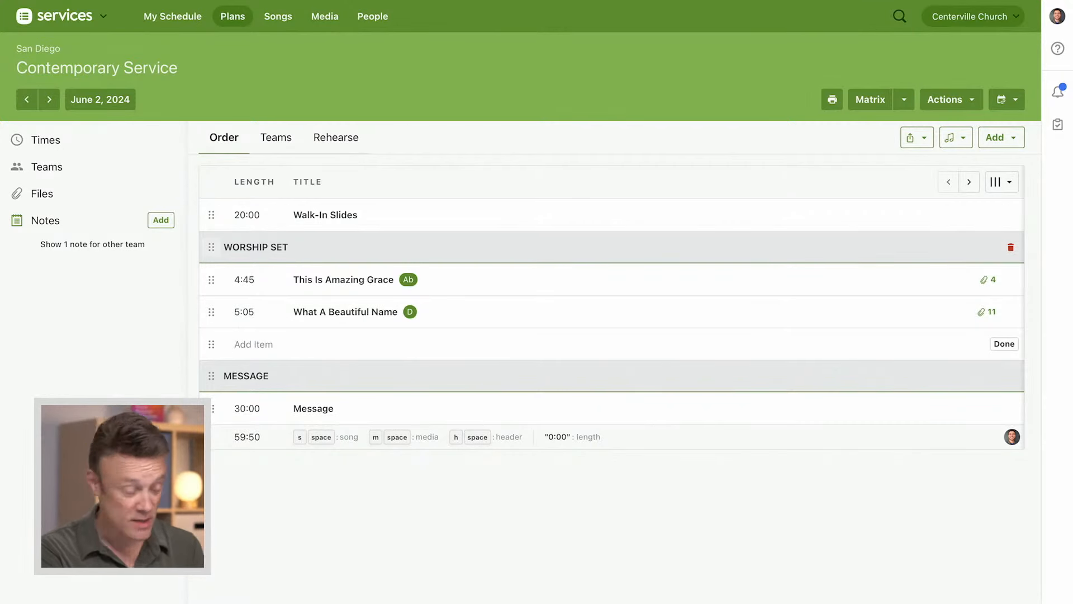
left_click(1005, 346)
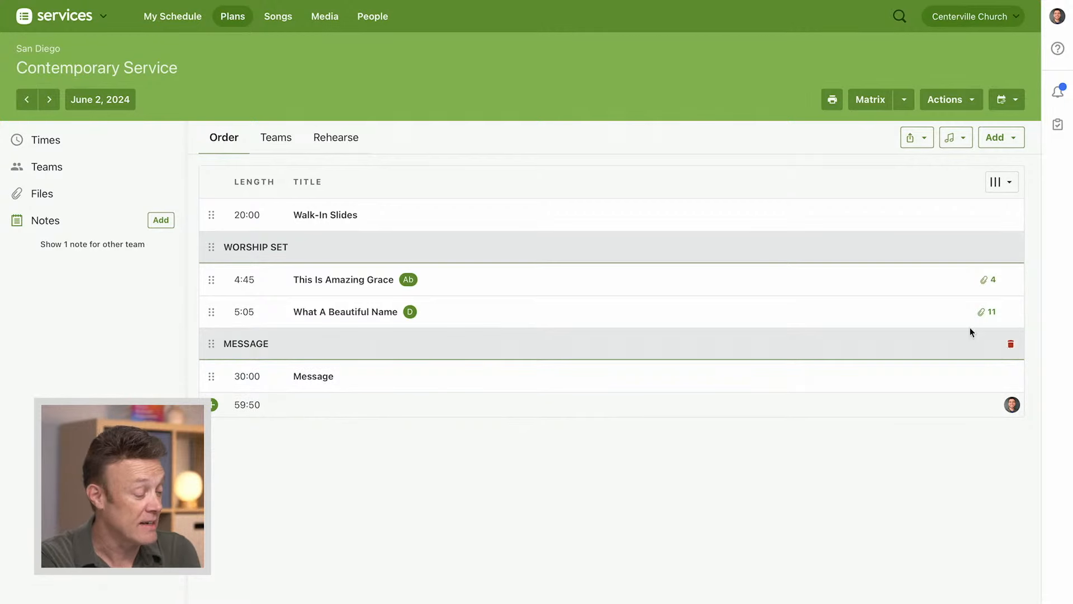
Review the details of This Is Amazing Grace, including its length, description, linked arrangement and notes, and close them
left_click(341, 279)
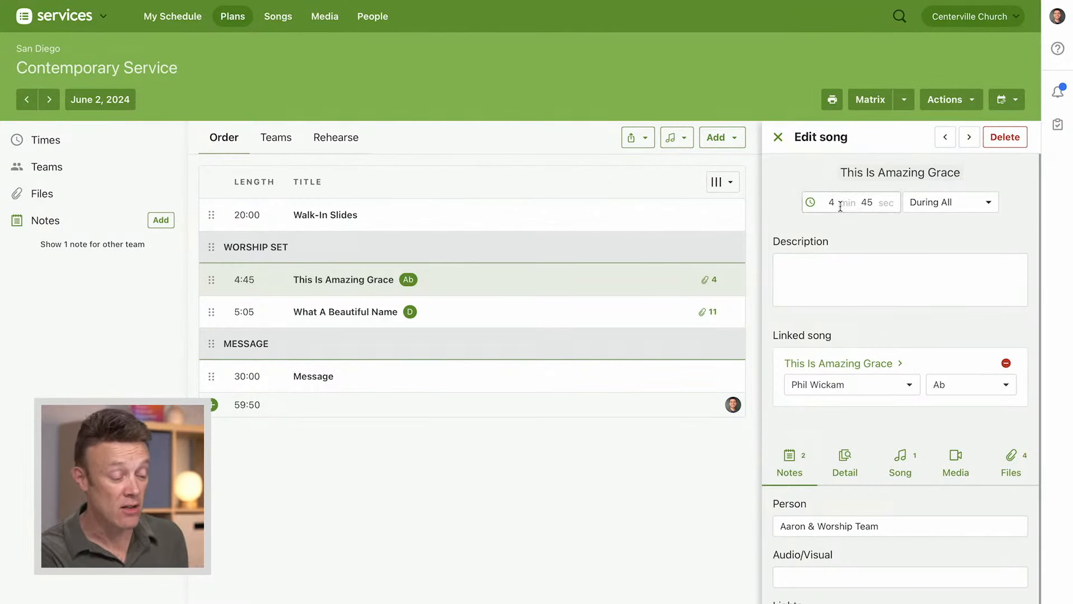
left_click(843, 272)
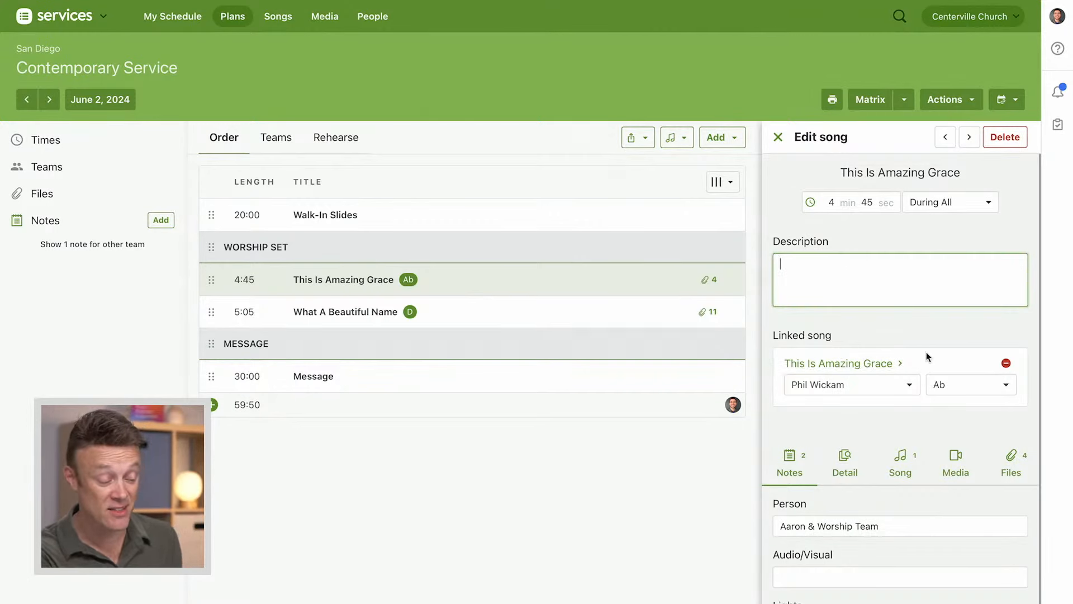
scroll(926, 351, "down", 6)
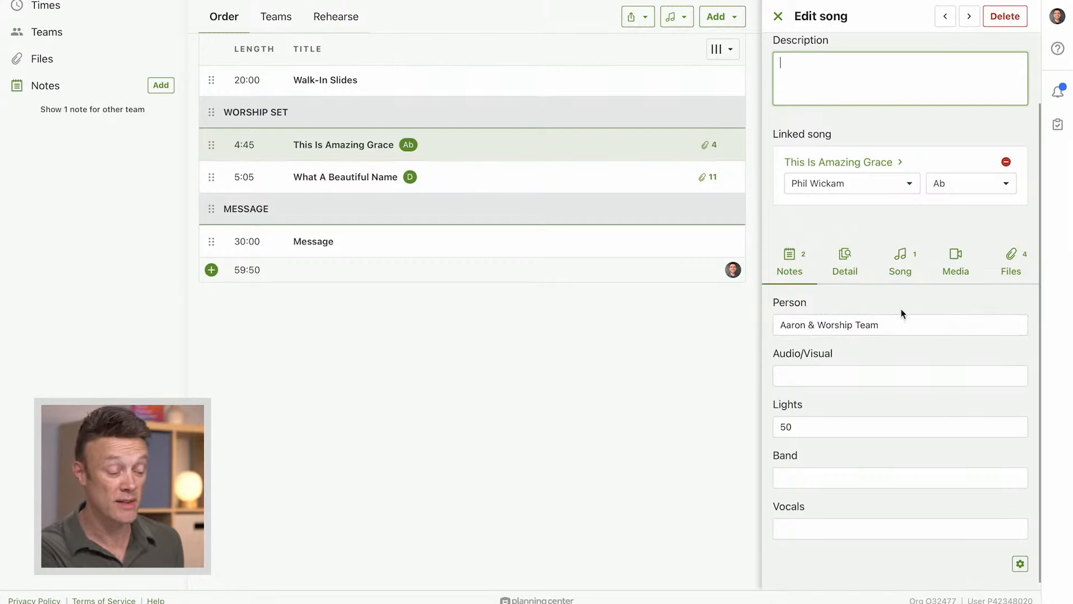
scroll(901, 312, "up", 3)
scroll(881, 316, "up", 5)
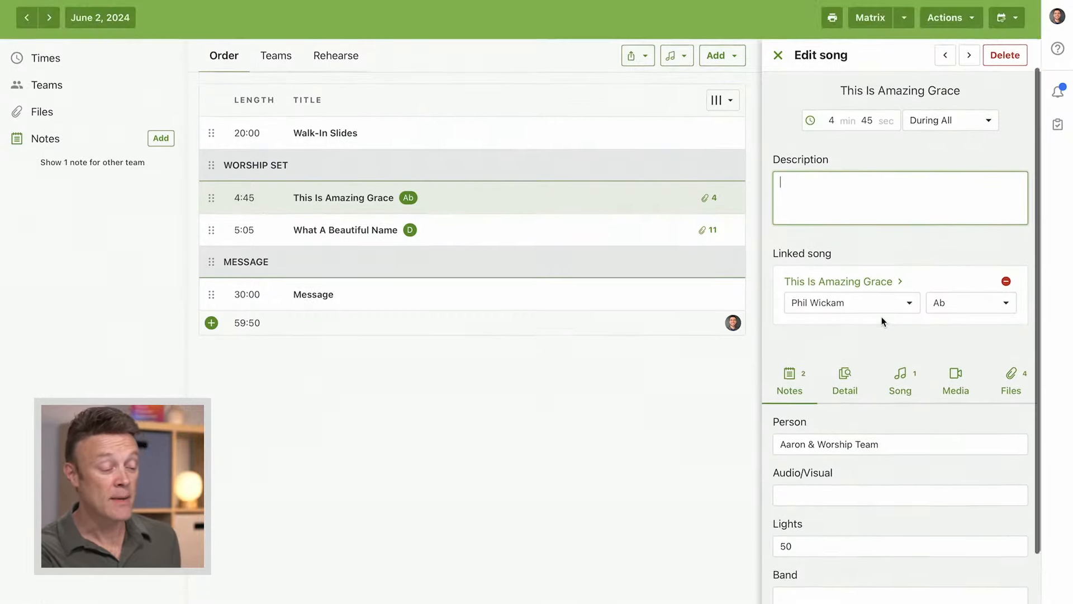
left_click(778, 137)
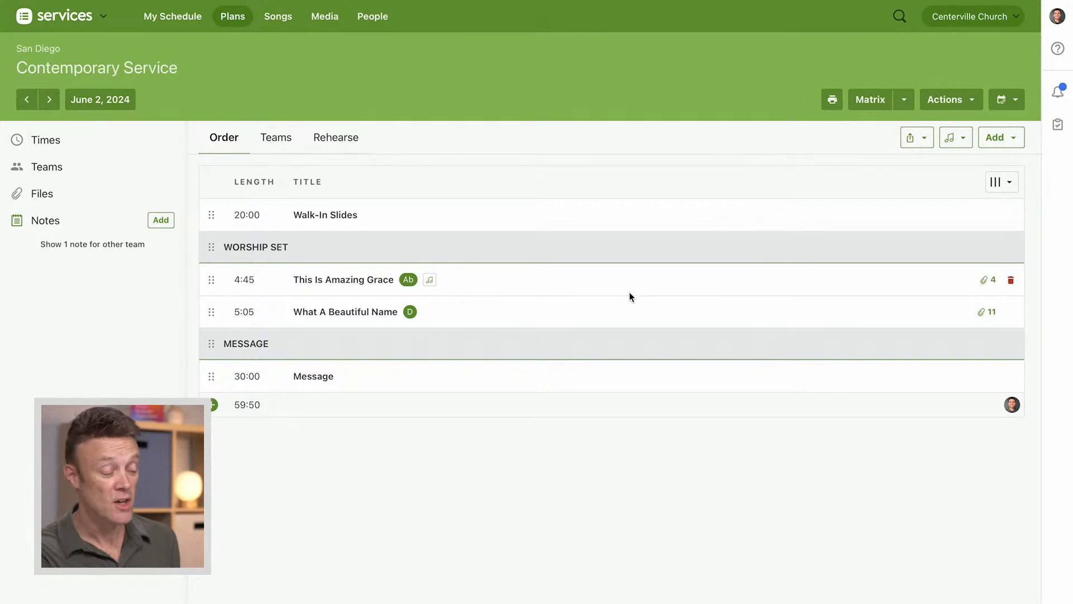
Show the Person notes column in the plan's order
left_click(1000, 183)
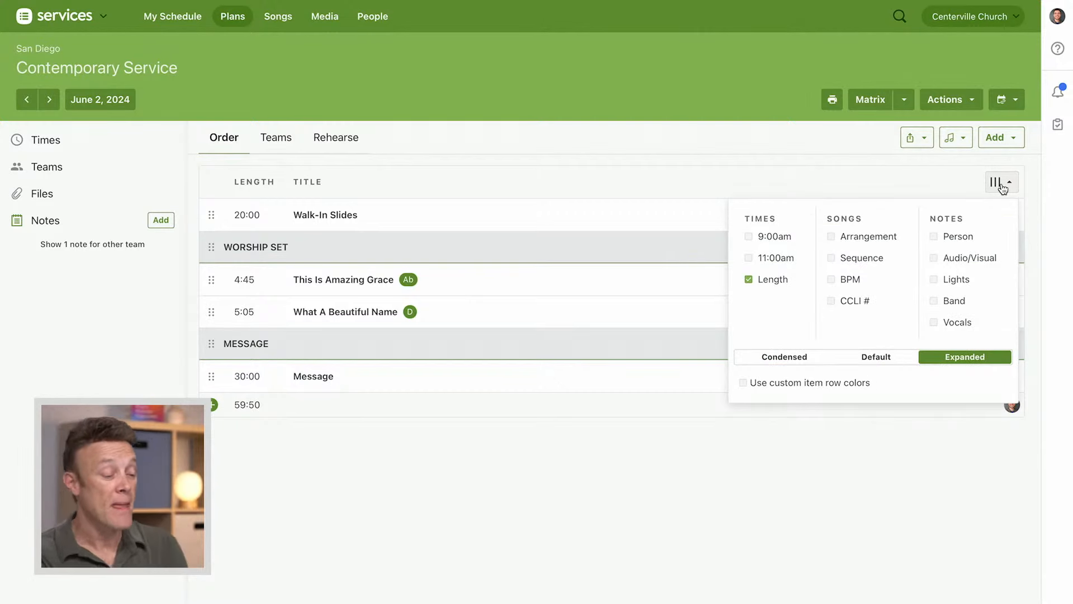
left_click(935, 237)
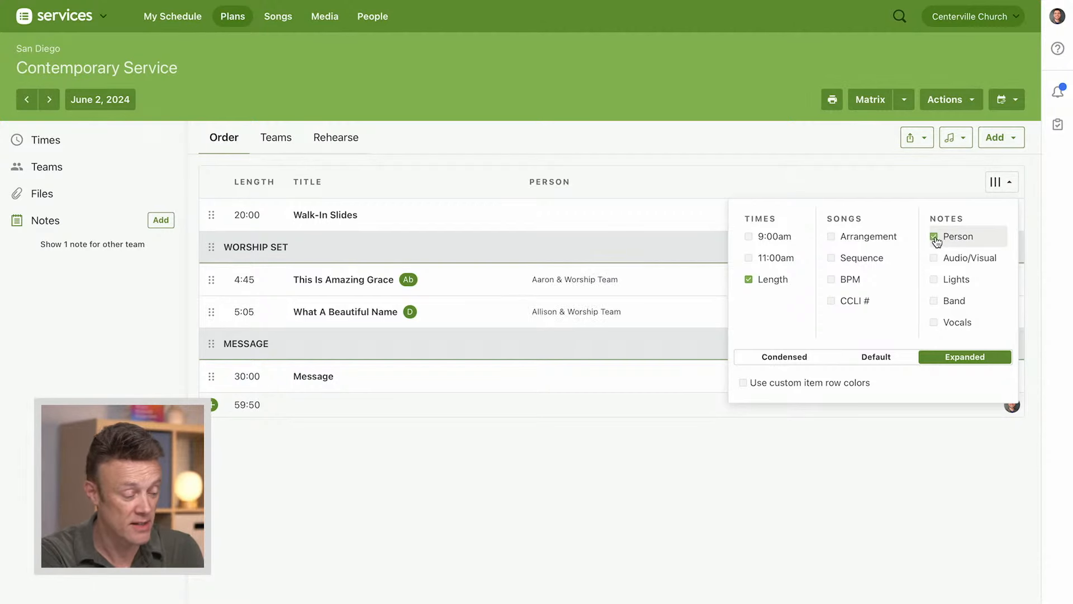
left_click(997, 182)
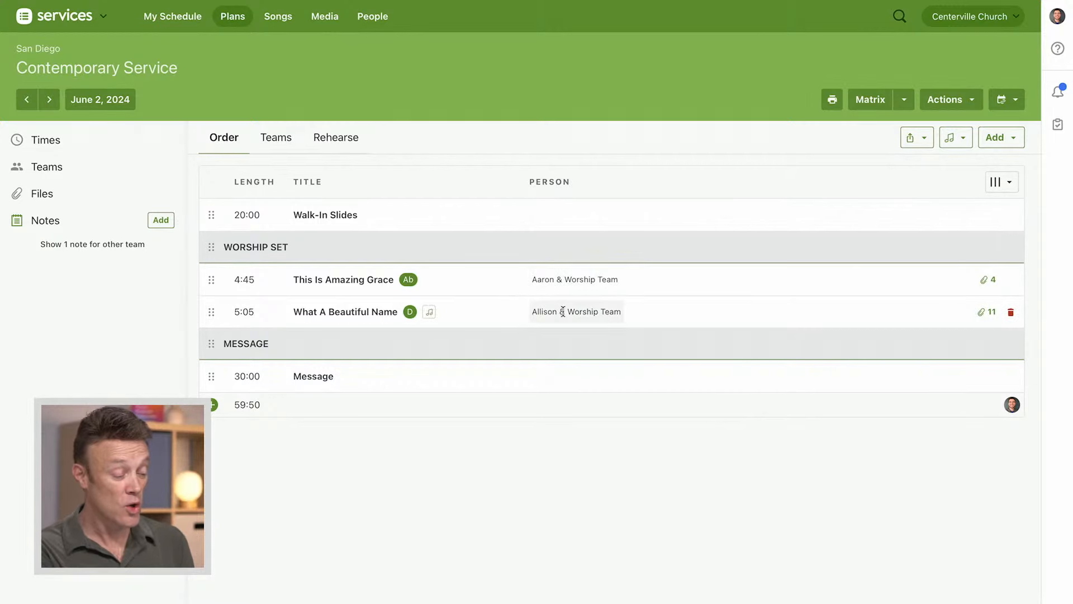
Enter the pastor's name as the person for the Message item
left_click(549, 375)
type("Pas")
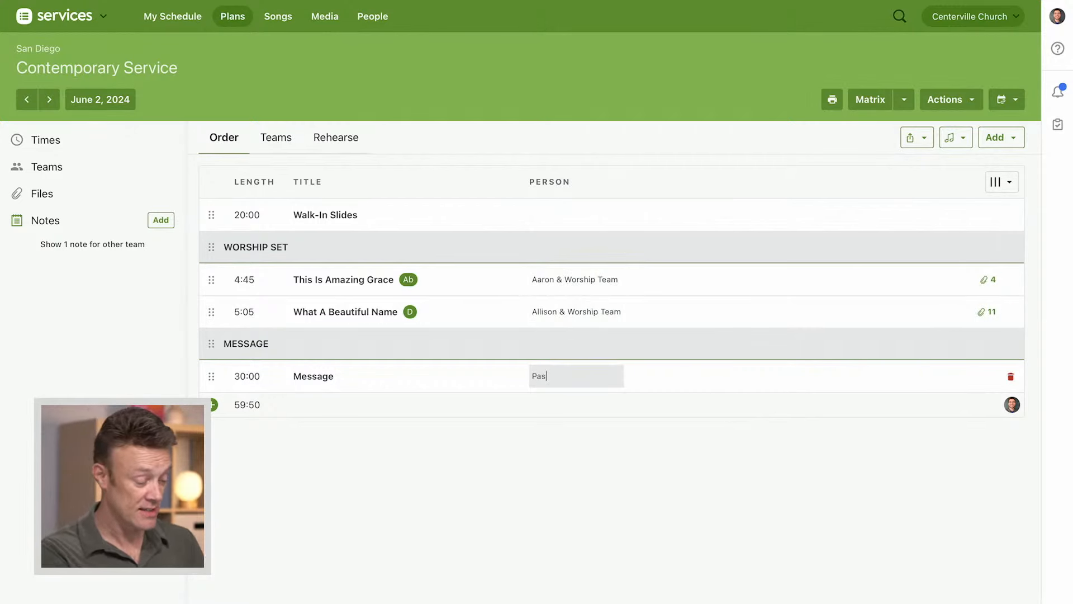
type("tor Alan")
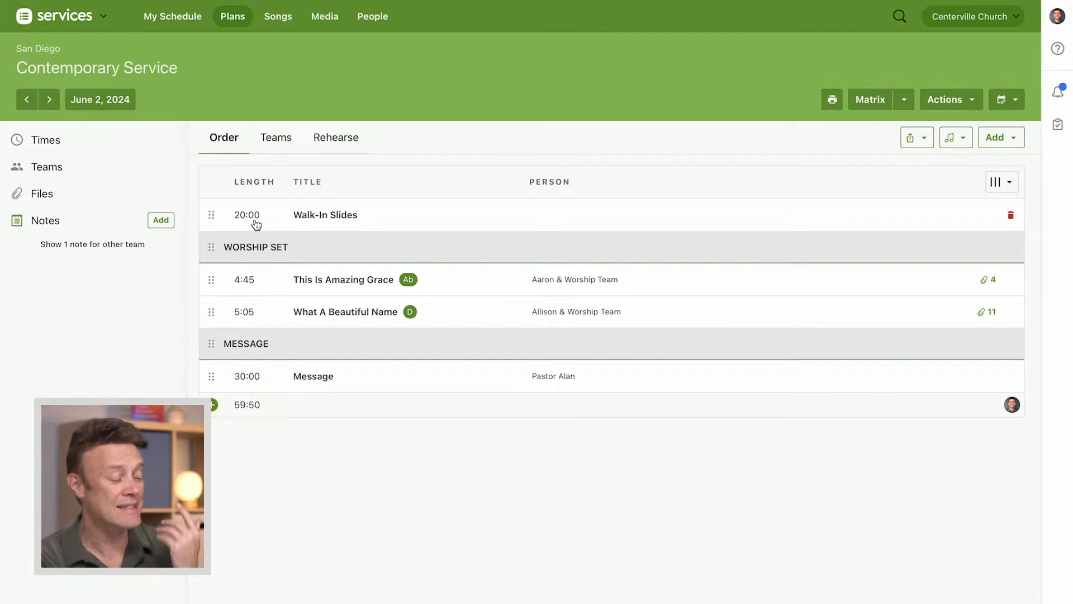
Set the Walk-In Slides item to take place before all service times
left_click(309, 219)
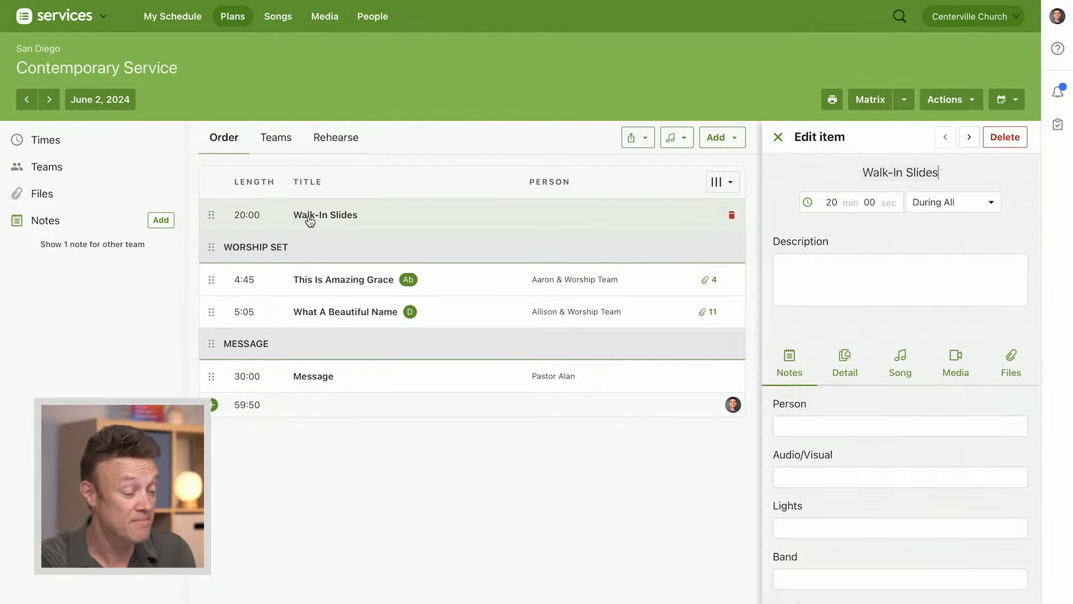
left_click(951, 211)
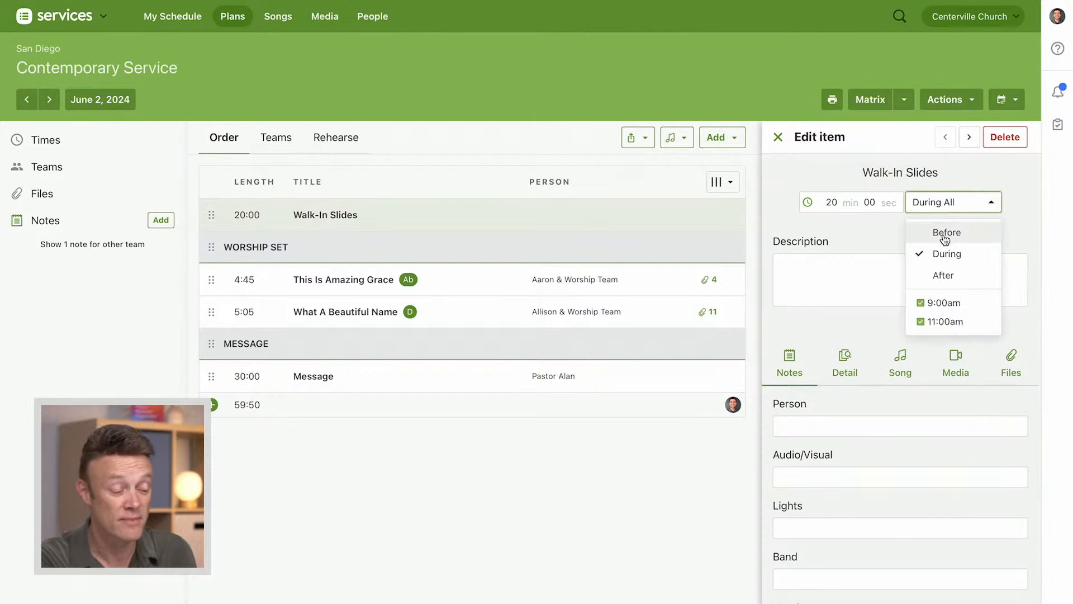
left_click(945, 235)
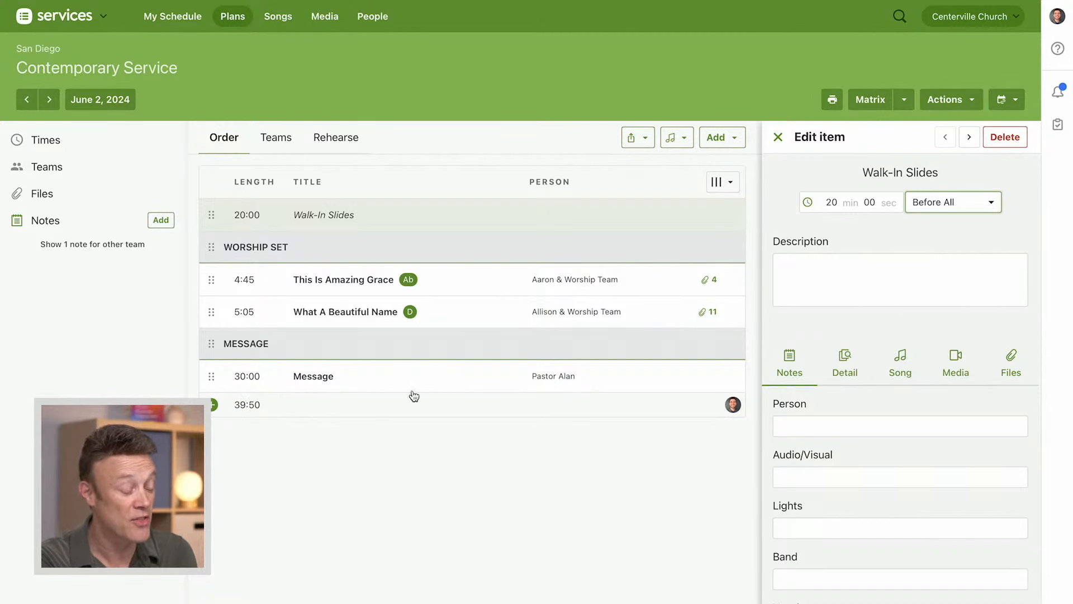
left_click(777, 139)
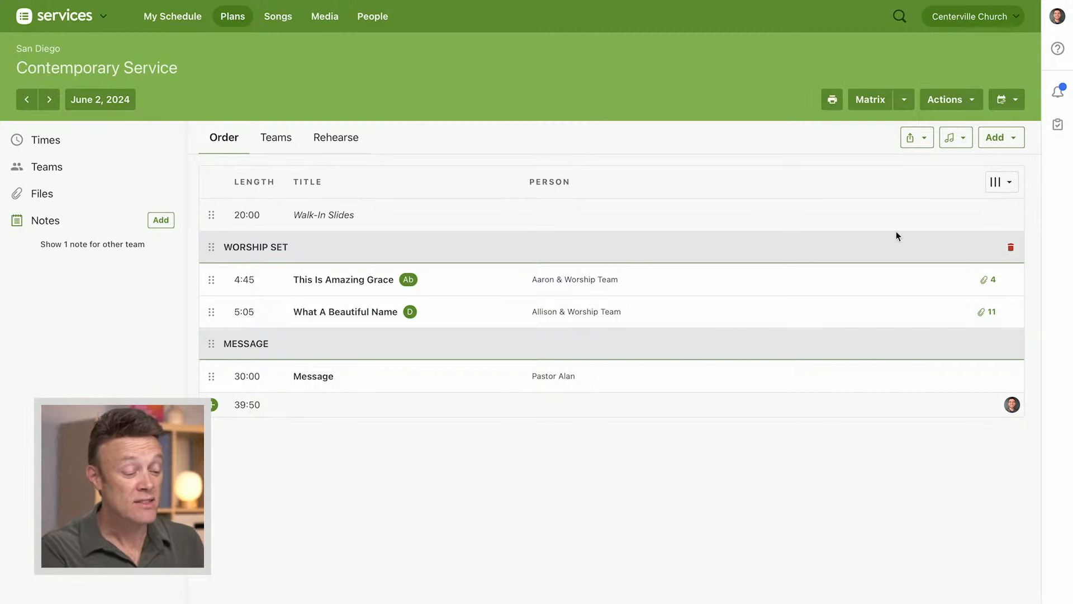
Insert a new song between What A Beautiful Name and the Message header, and browse the song library for it
left_click(998, 143)
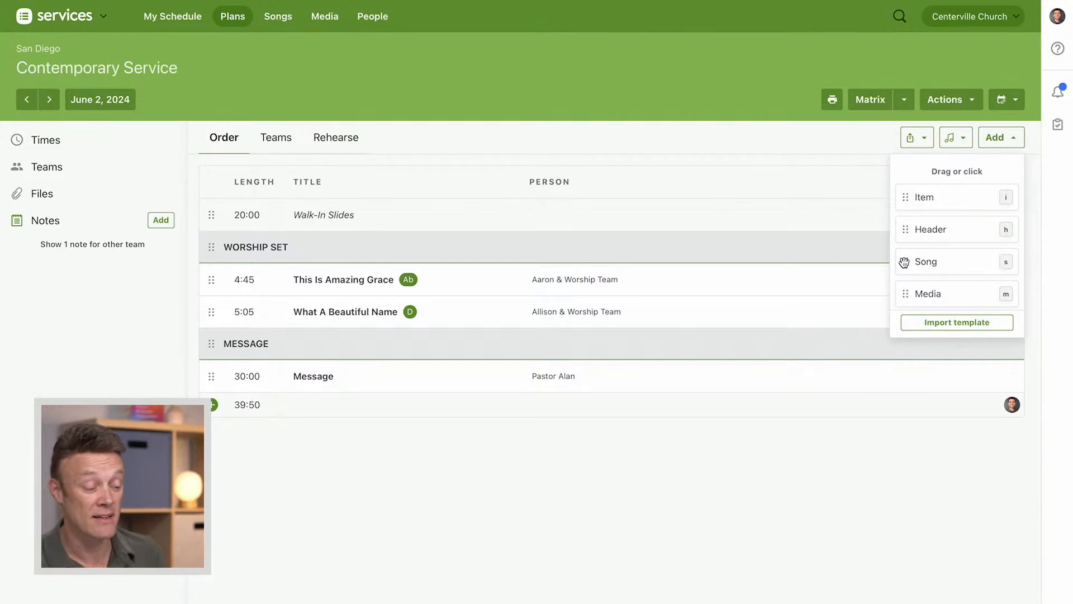
left_click_drag(905, 261, 299, 338)
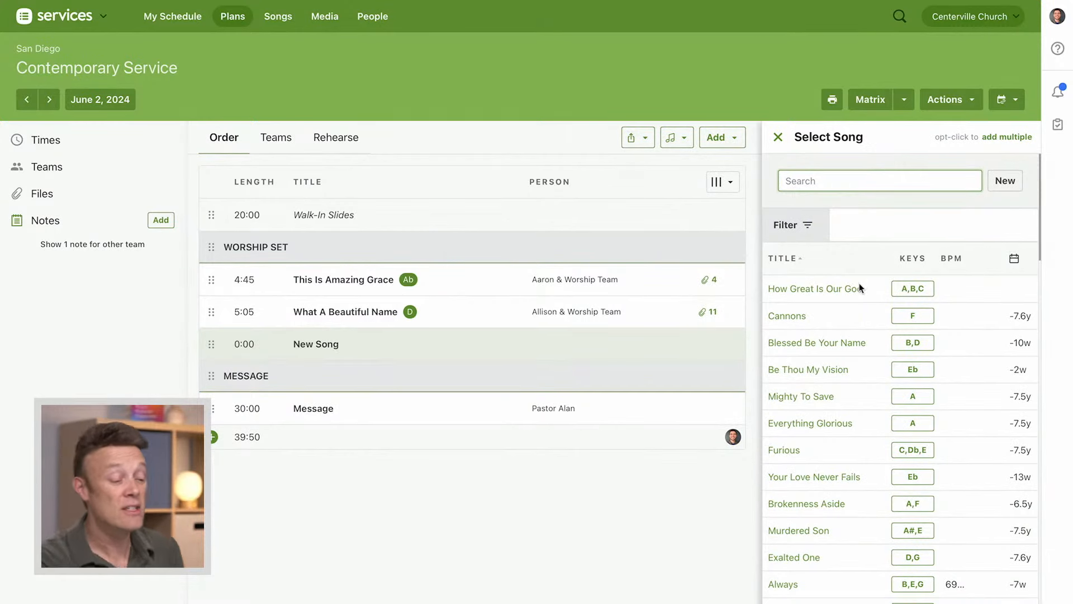
scroll(857, 468, "down", 7)
scroll(858, 468, "up", 6)
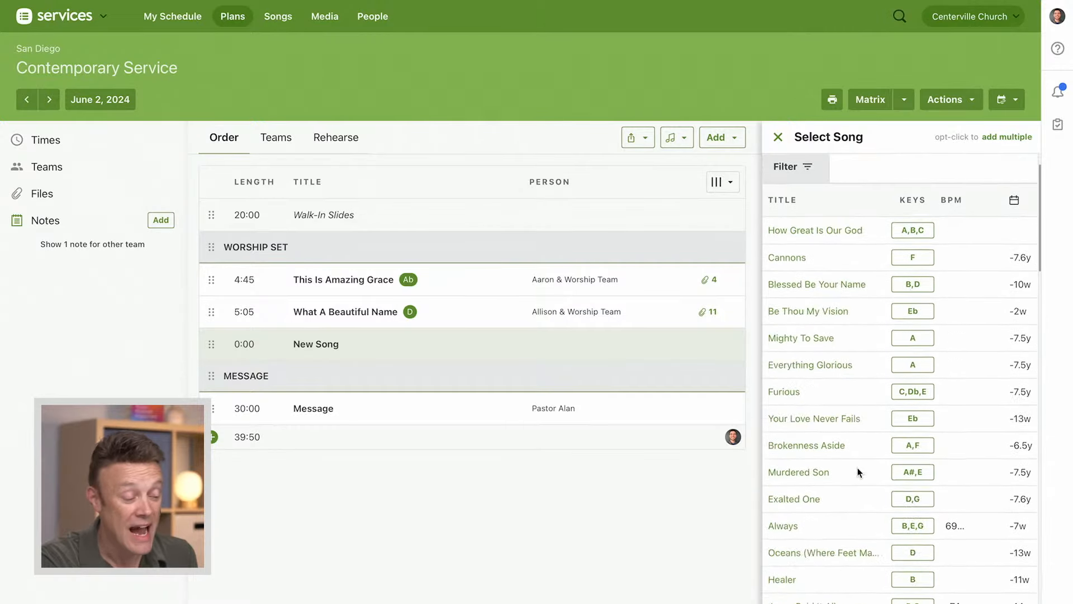
scroll(857, 467, "up", 1)
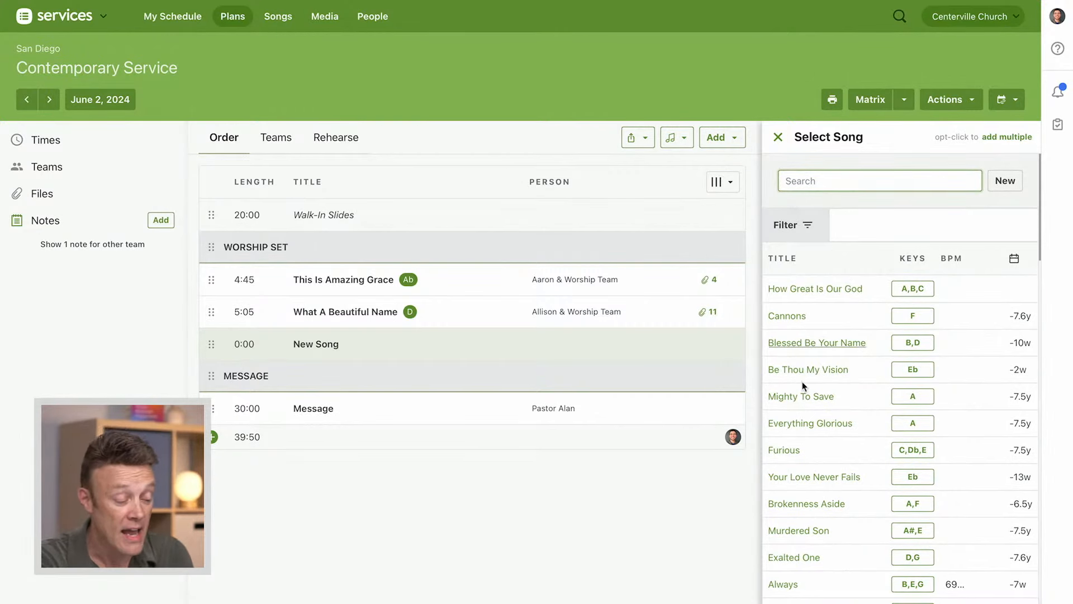
scroll(810, 486, "down", 1)
scroll(811, 485, "down", 2)
scroll(812, 485, "up", 3)
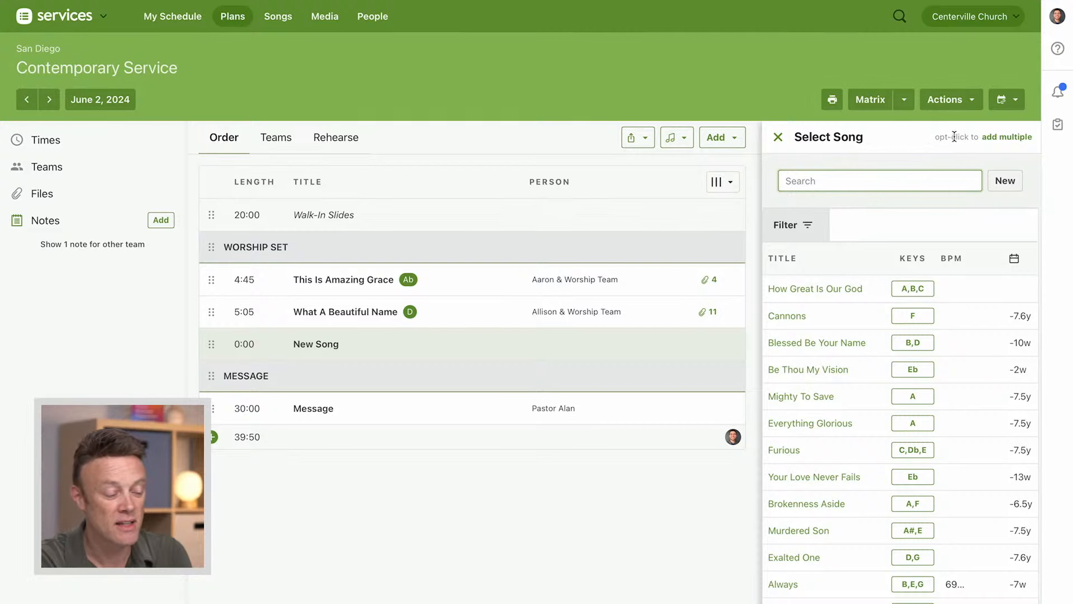
Switch to adding multiple songs and select Your Love Never Fails, Oceans (Where Feet May Fail) and Open Up The Heavens
left_click(1005, 139)
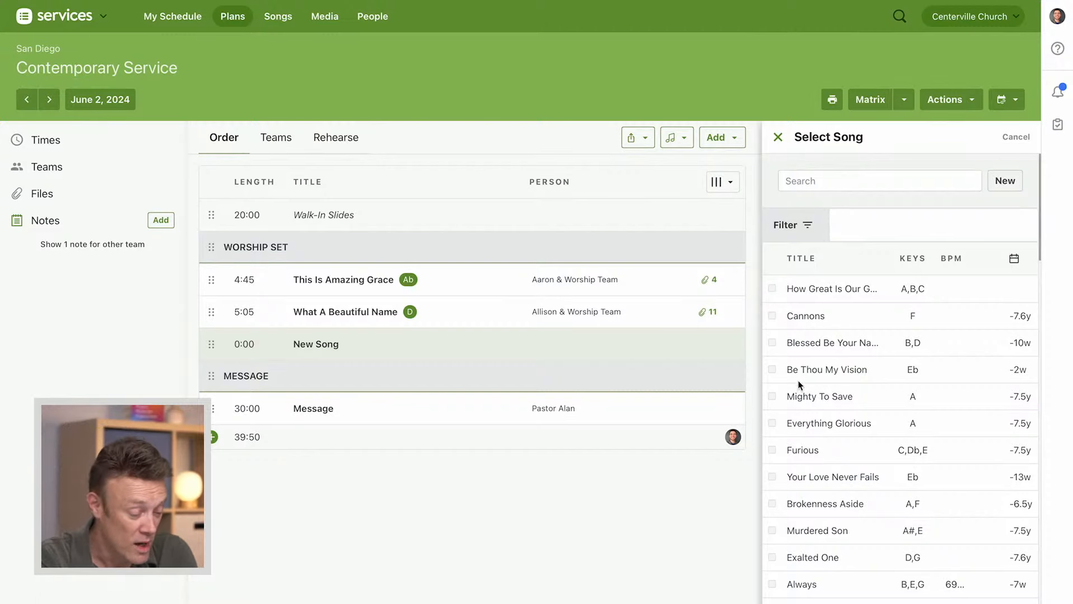
left_click(773, 475)
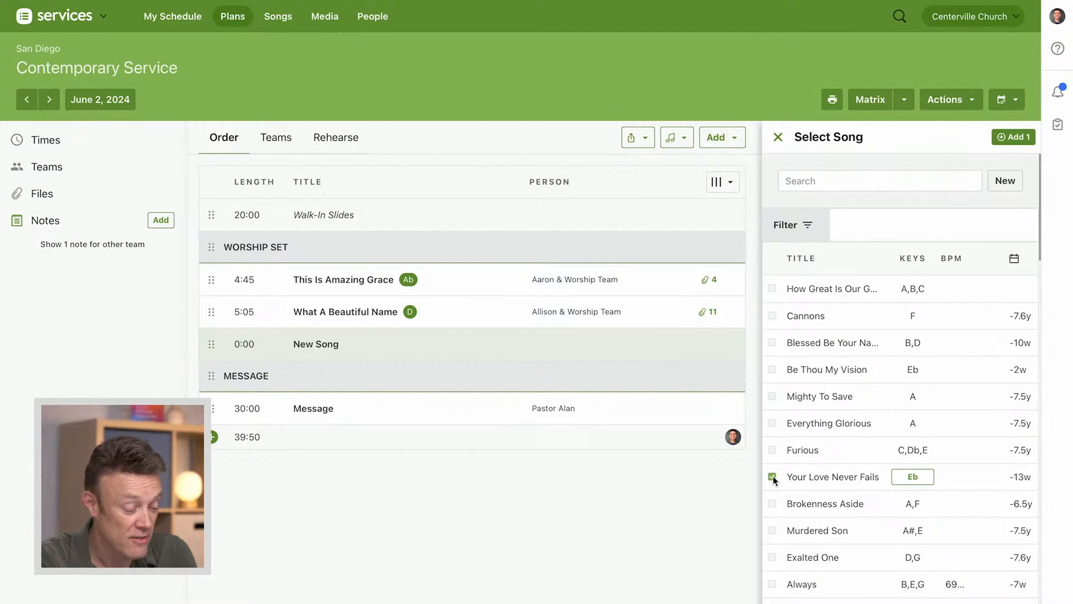
scroll(822, 444, "down", 5)
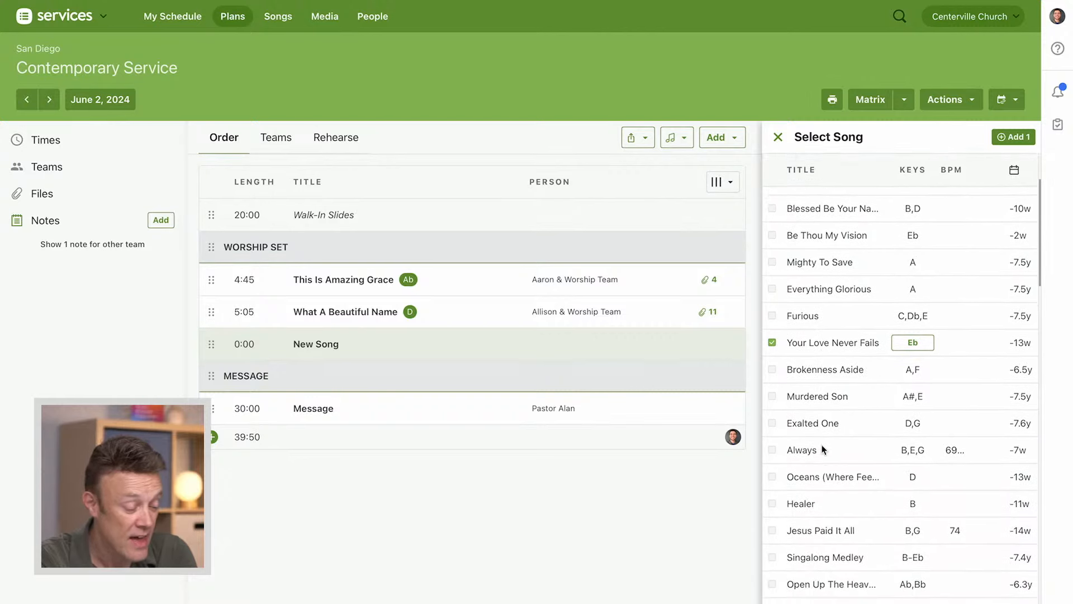
left_click(773, 466)
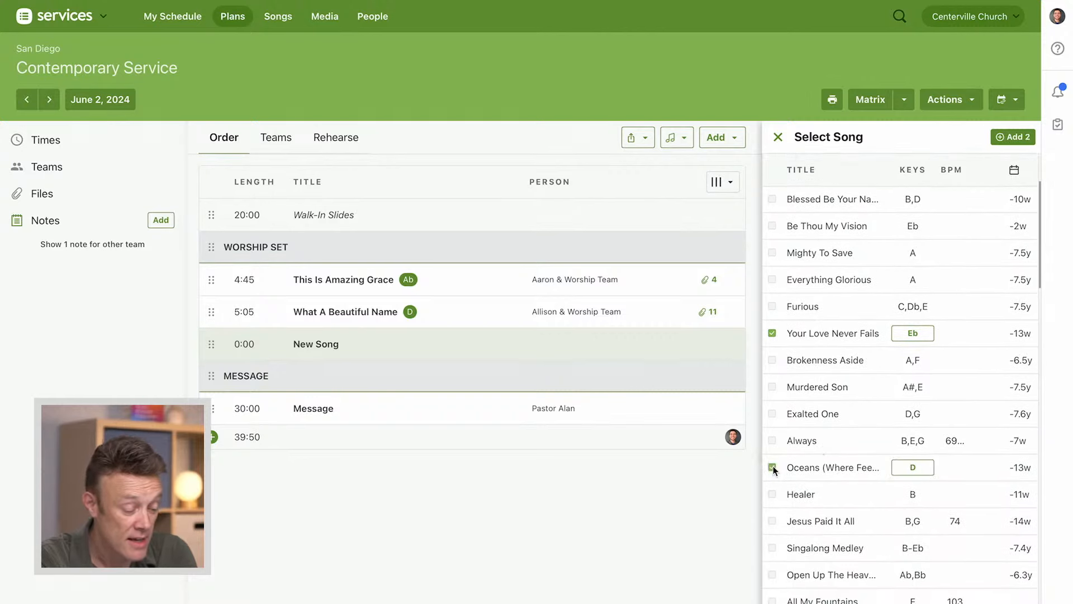
scroll(852, 447, "down", 3)
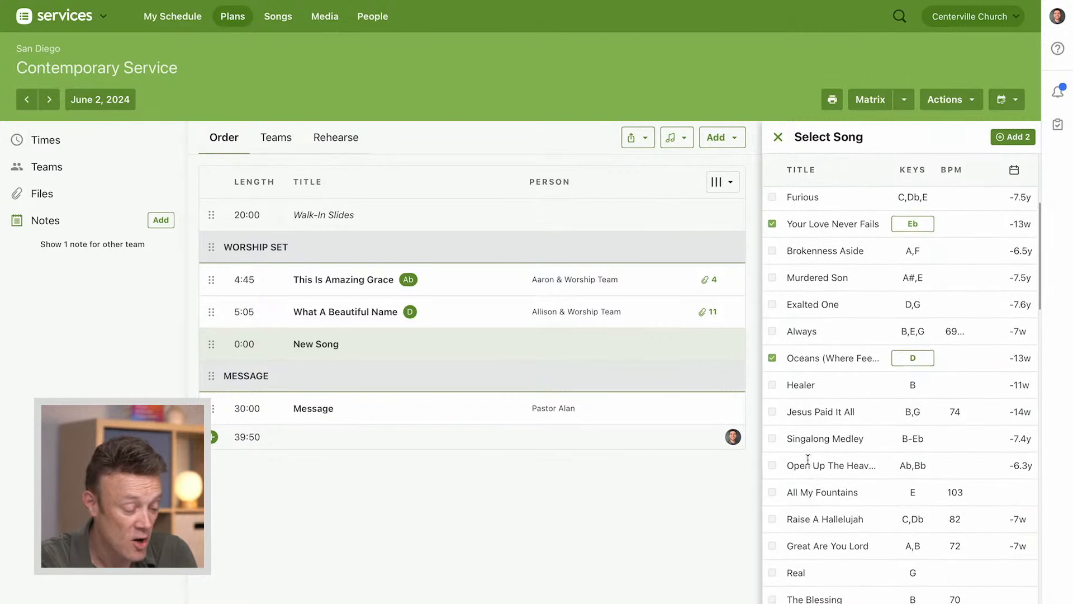
left_click(773, 465)
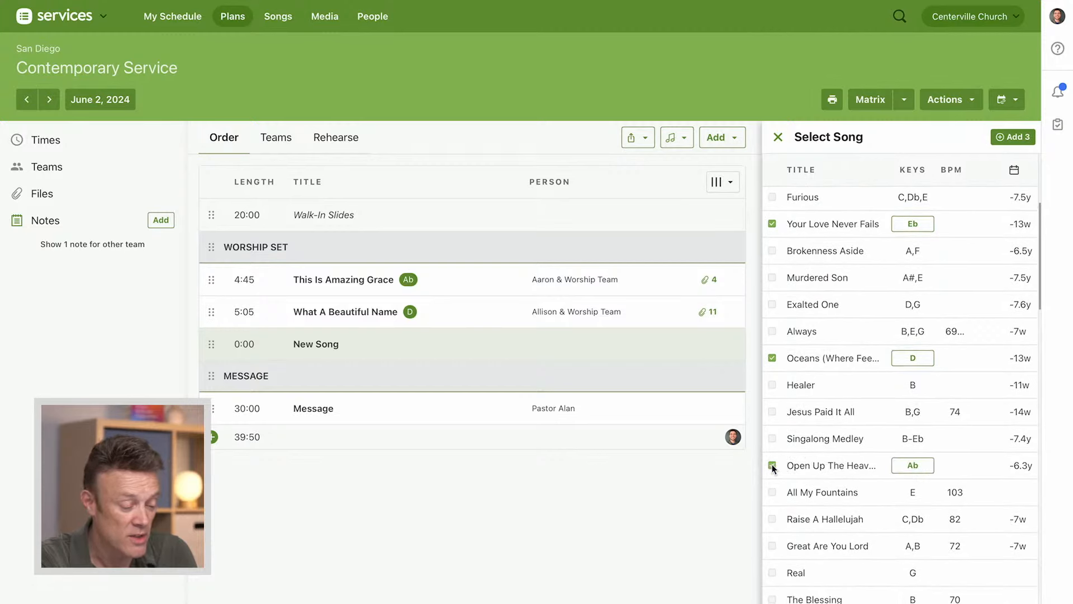
Set the key of Open Up The Heavens to Bb and add the three selected songs to the order
left_click(924, 468)
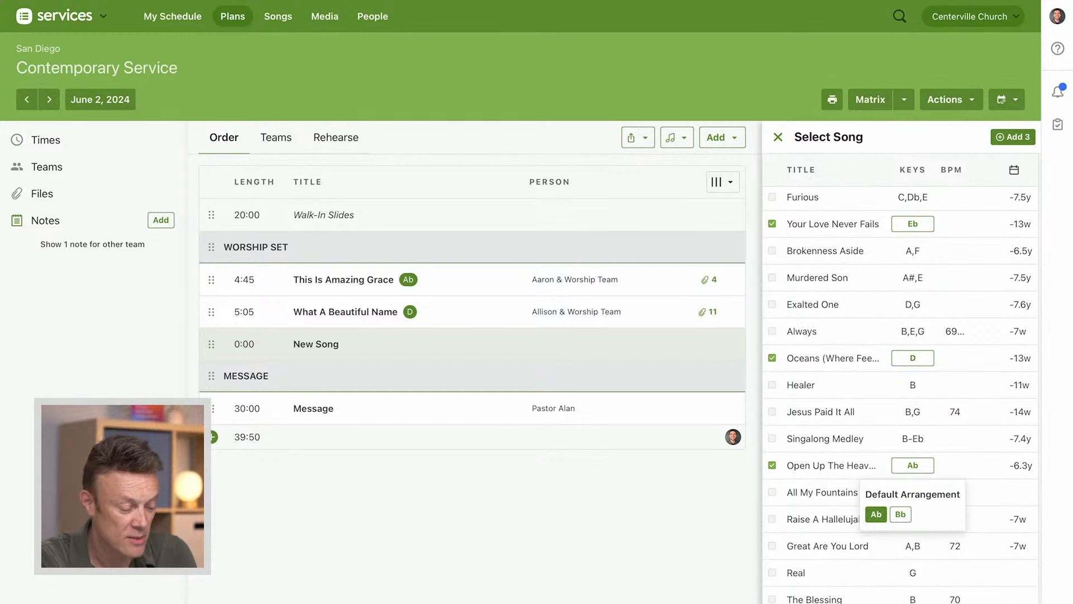
left_click(901, 514)
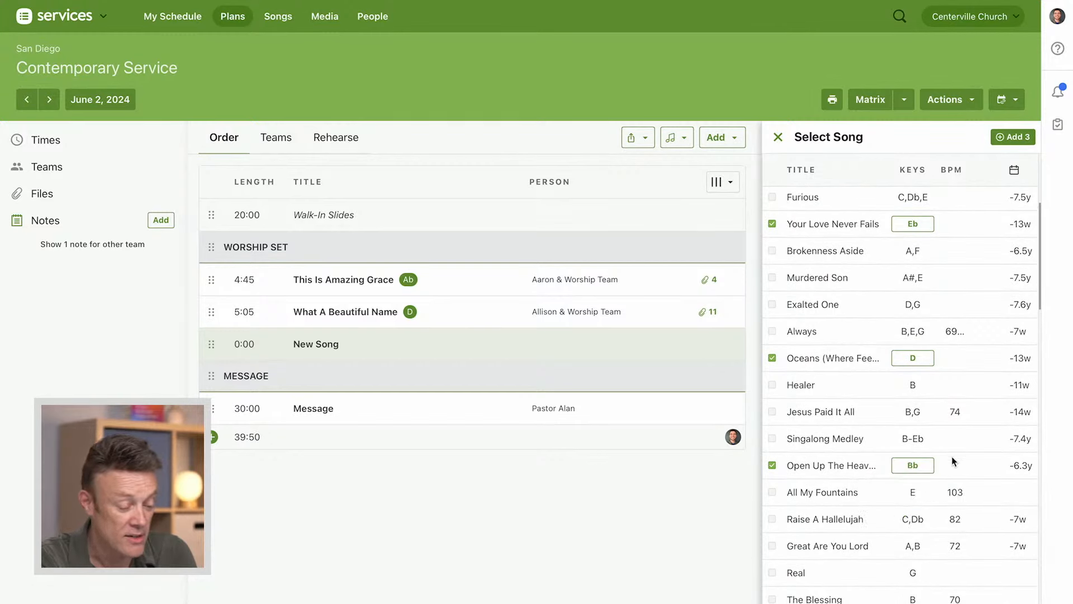
scroll(857, 388, "up", 2)
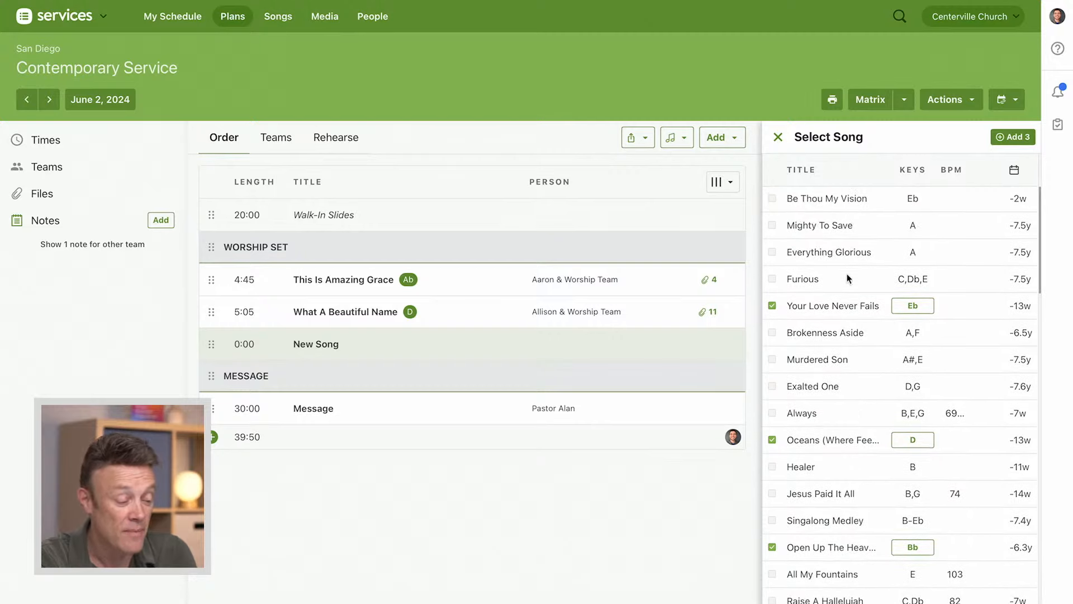
left_click(1015, 137)
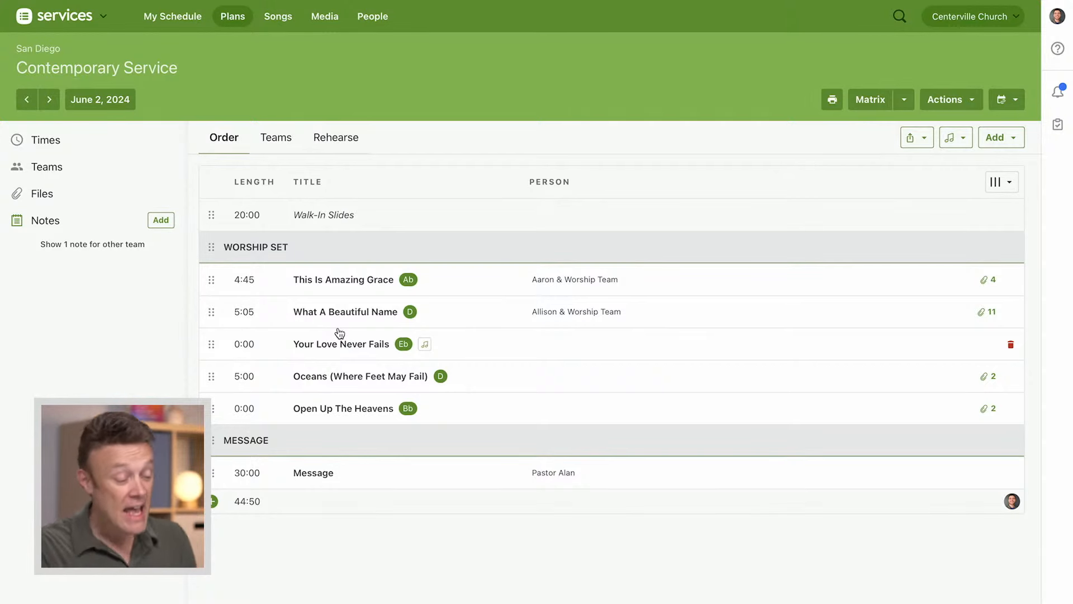
Add a song at the end of the order and search for "Who You Say" as a new library song
left_click(999, 138)
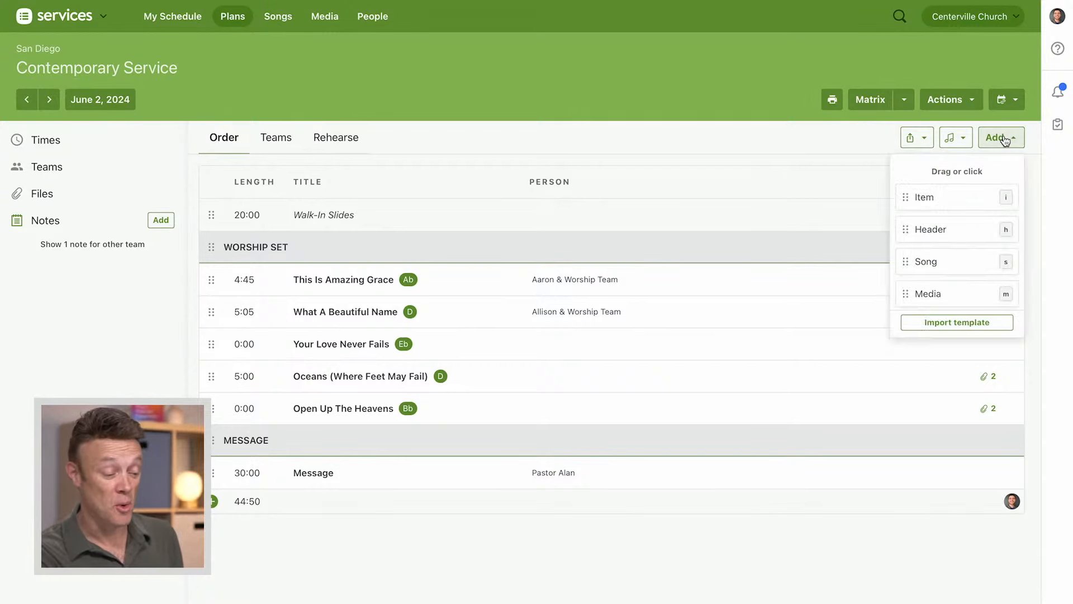
left_click(935, 262)
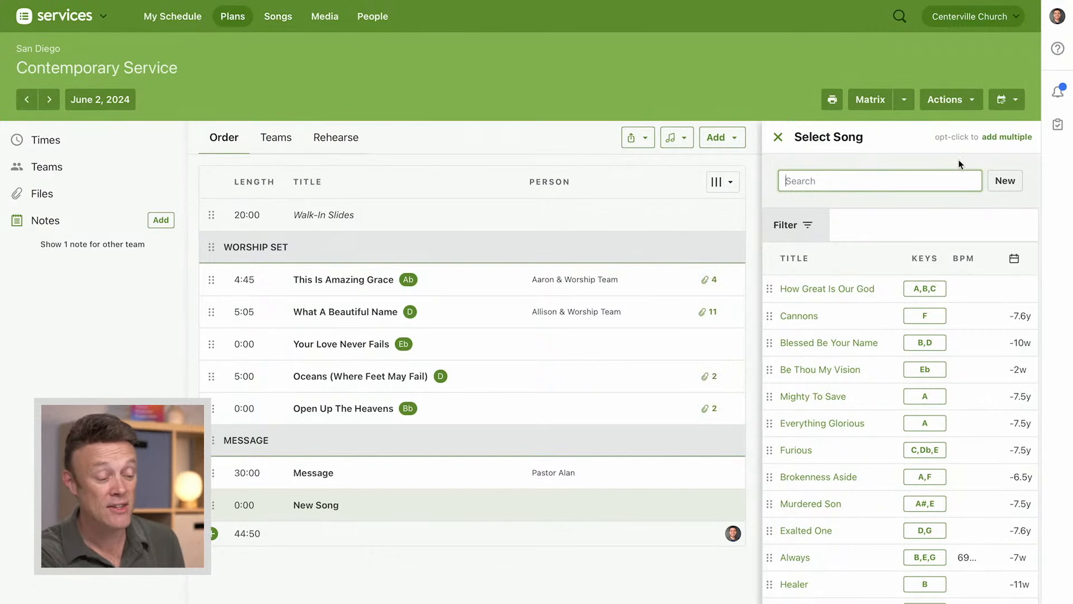
left_click(1005, 185)
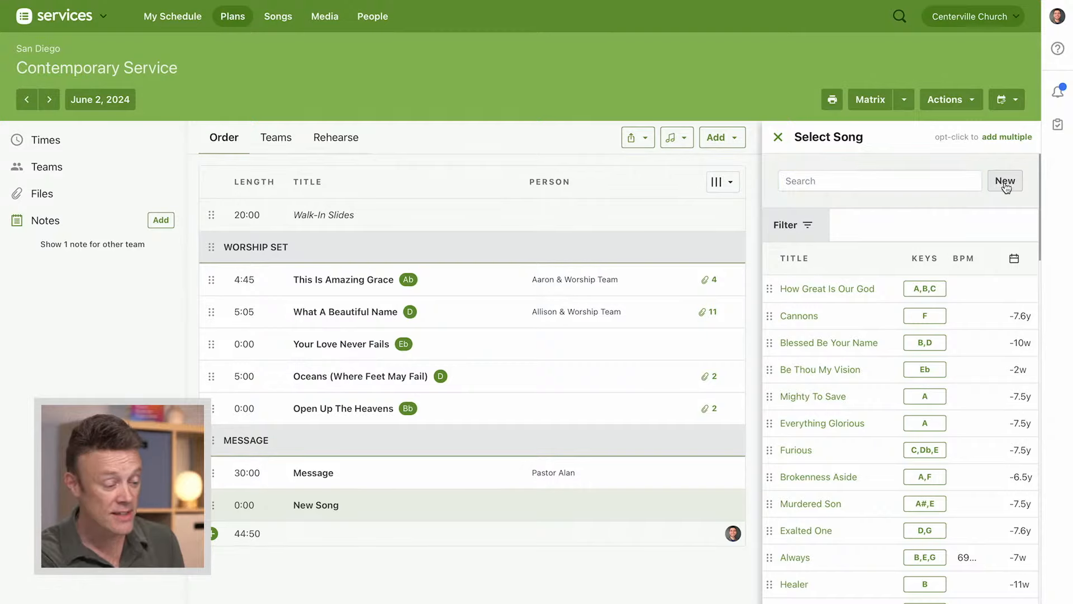
left_click(578, 100)
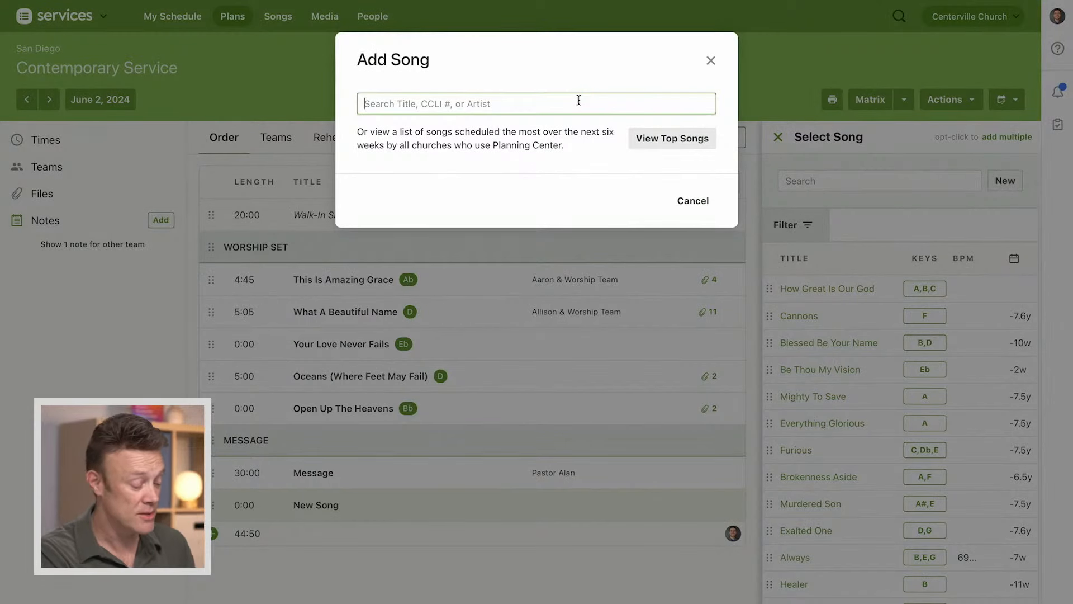
type("Who You Say")
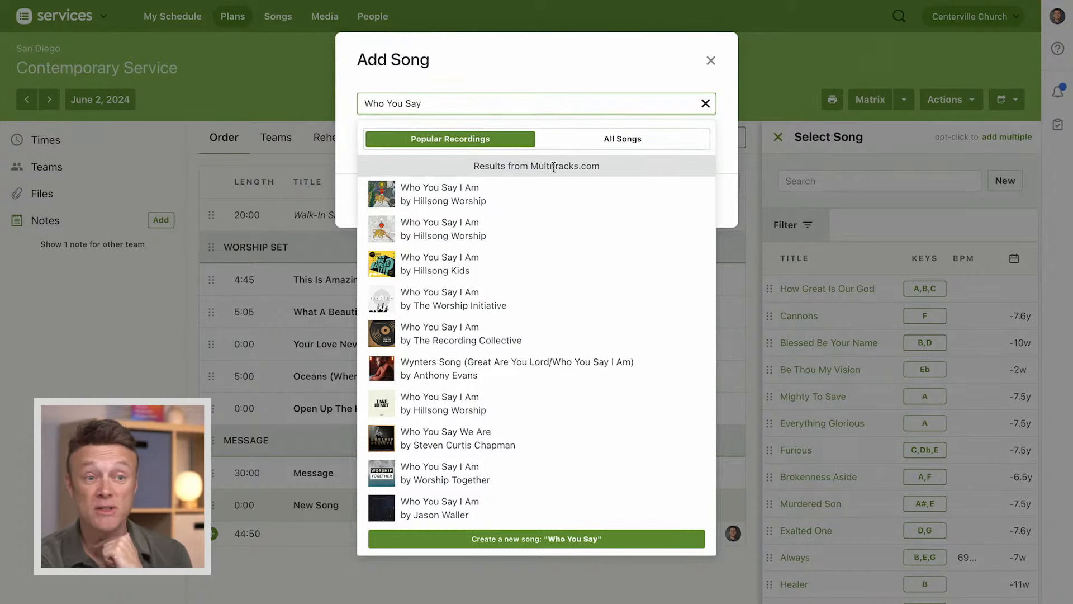
Compare the All Songs results with the Popular Recordings and choose the first Who You Say I Am recording by Hillsong Worship
left_click(632, 144)
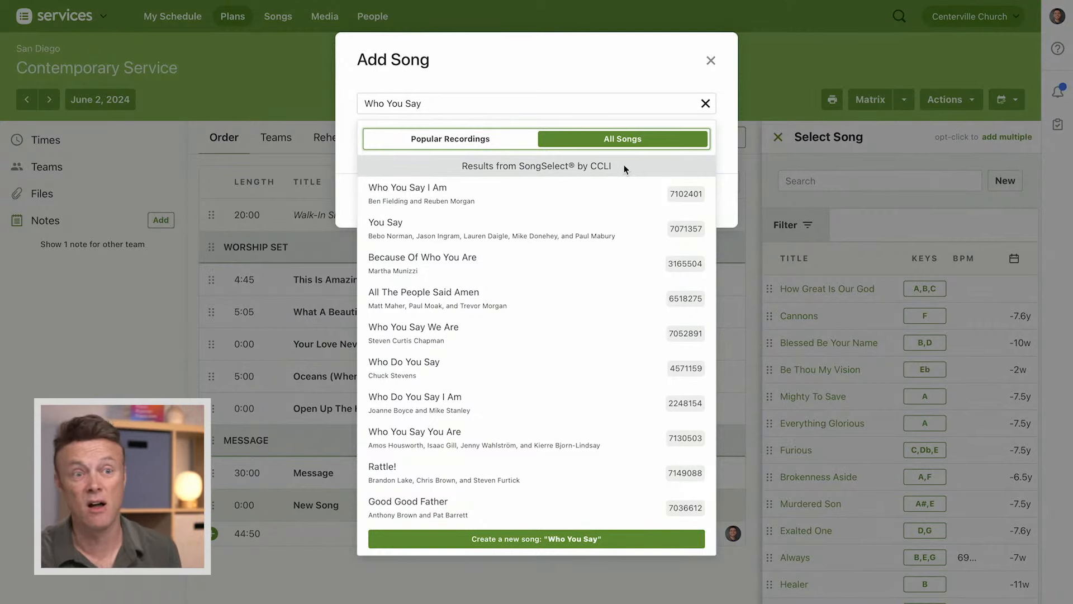
left_click(441, 140)
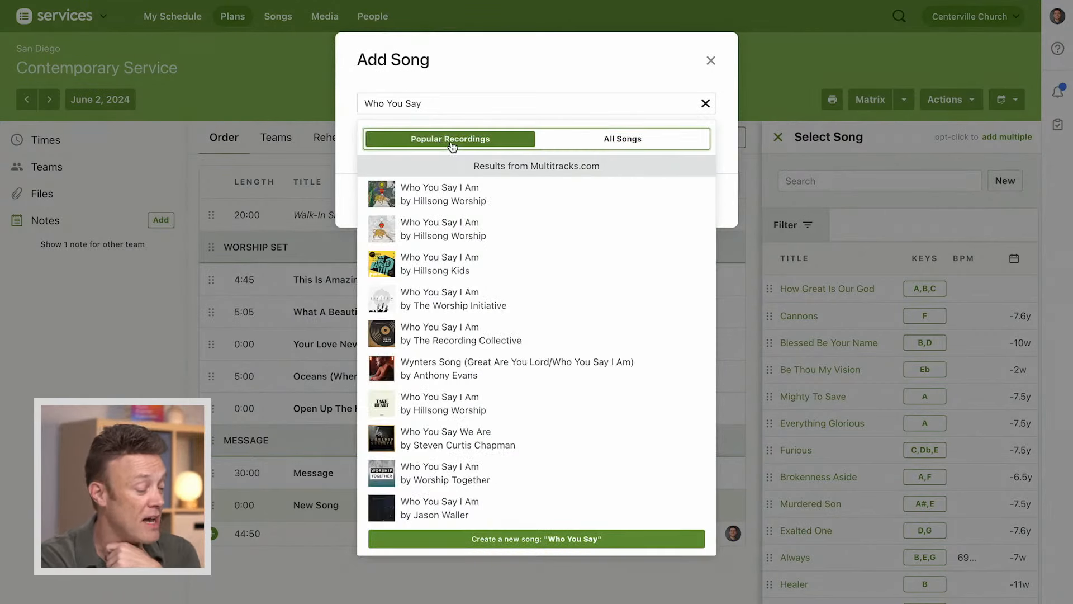
left_click(471, 200)
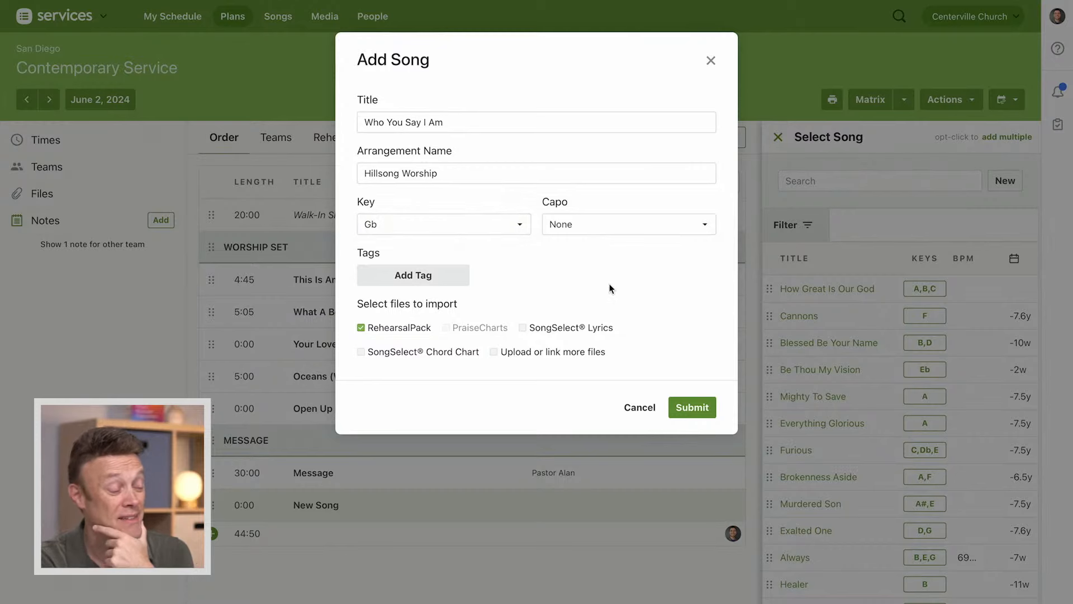
Set the new song's capo to E, import only the SongSelect Lyrics and Chord Chart, without the RehearsalPack, and submit it
left_click(601, 232)
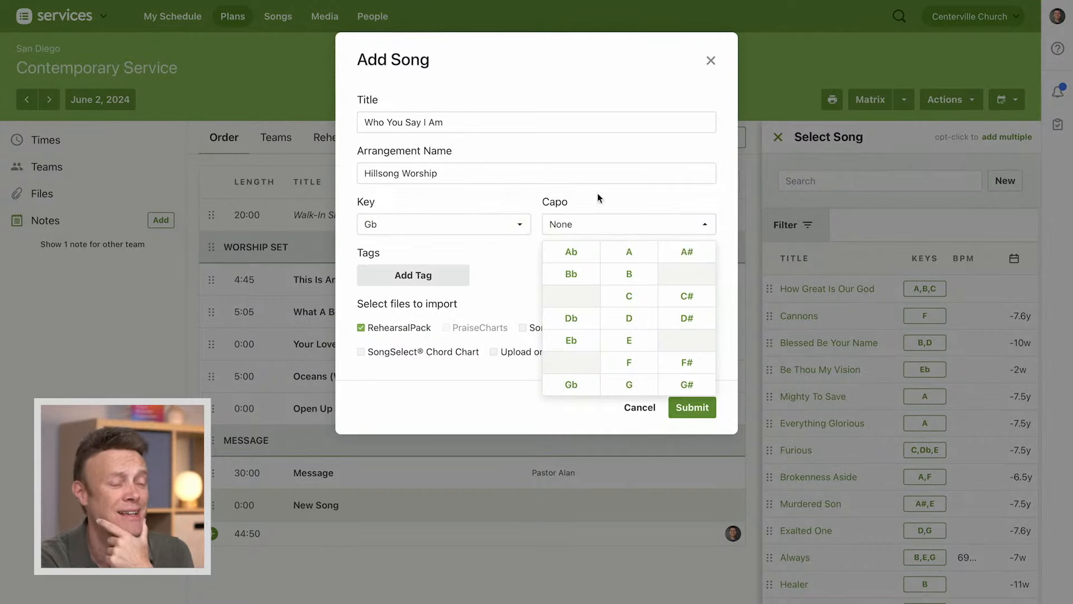
left_click(629, 340)
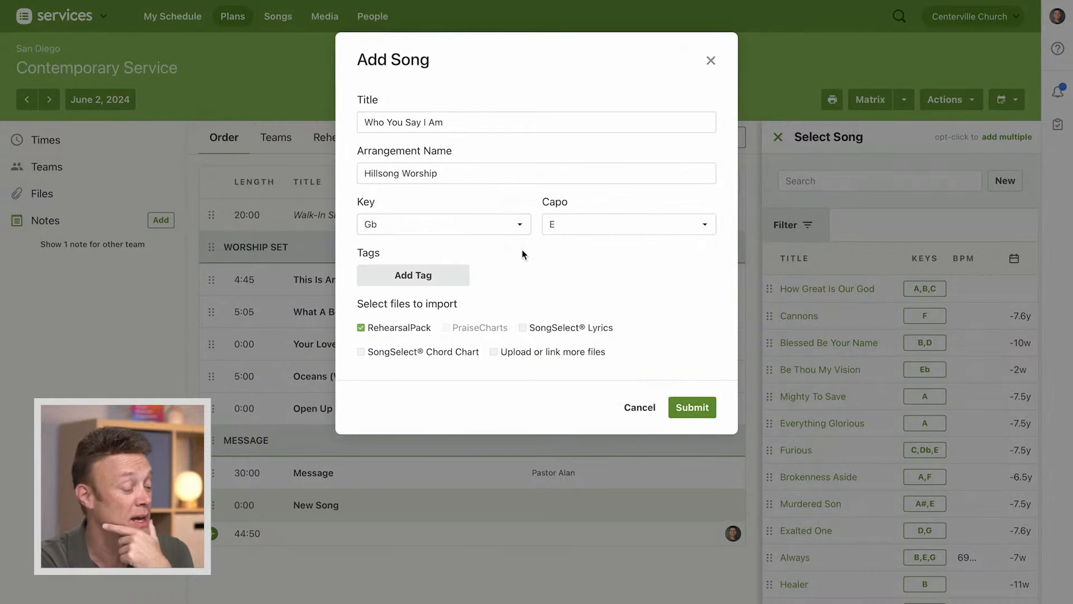
left_click(522, 327)
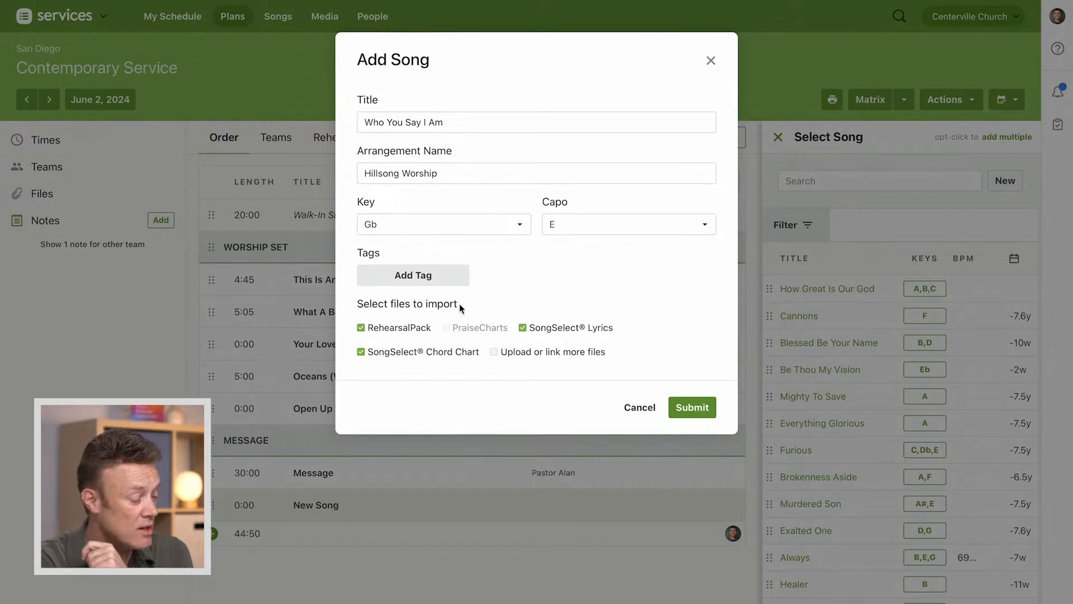
left_click(361, 328)
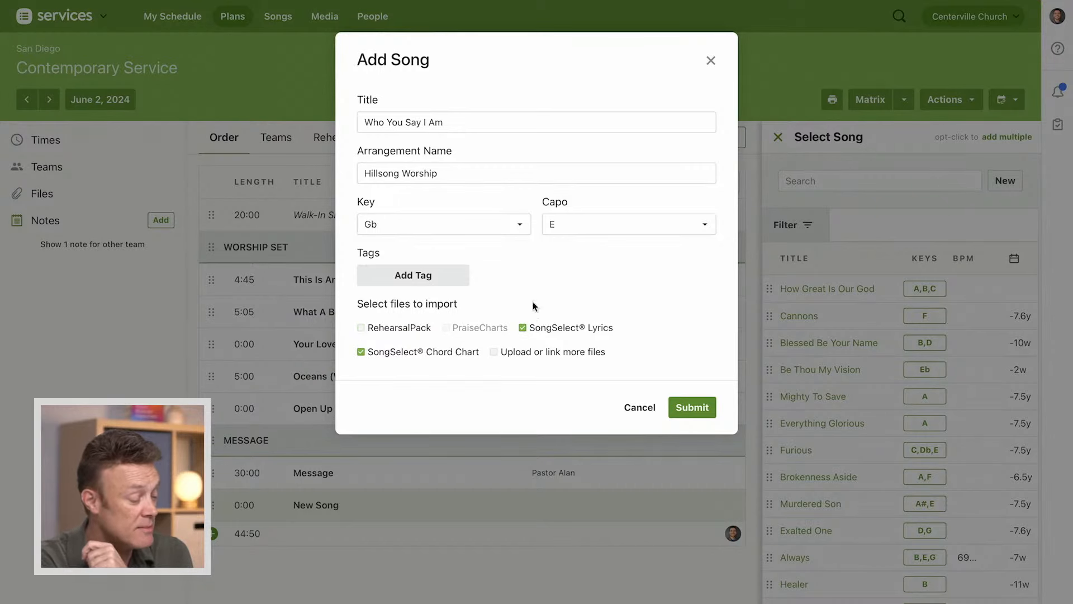
left_click(702, 409)
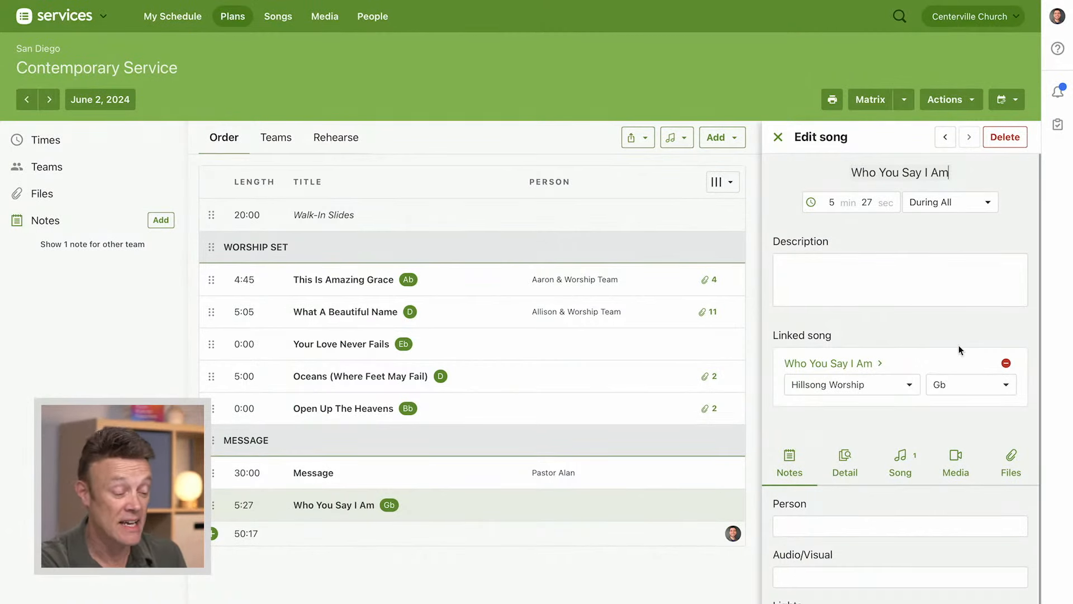
Review the details of Who You Say I Am and move it into the worship set, directly below Open Up The Heavens
scroll(958, 346, "down", 2)
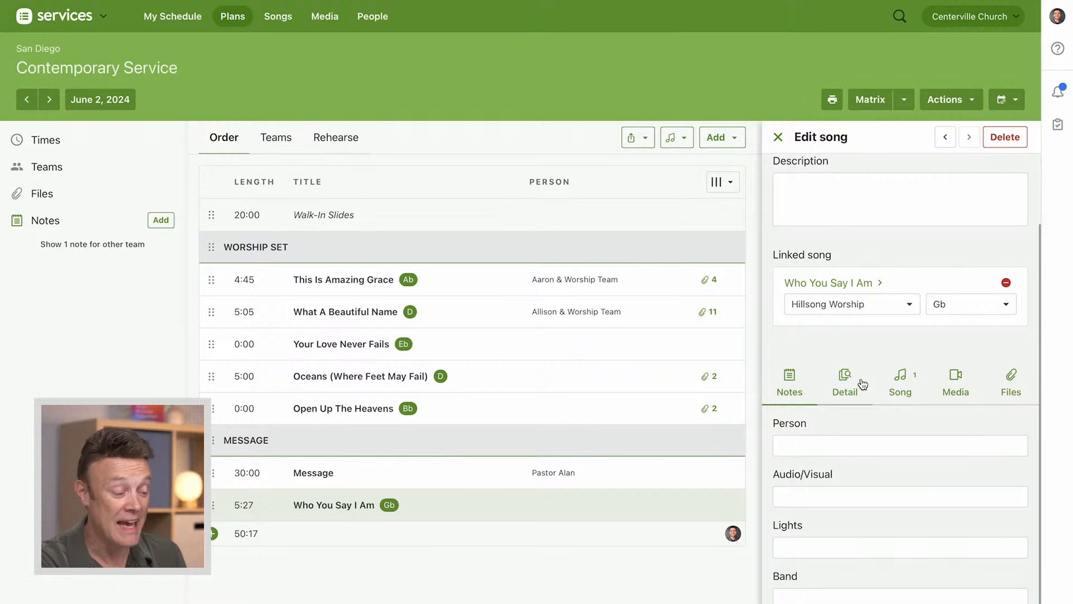
scroll(861, 346, "up", 2)
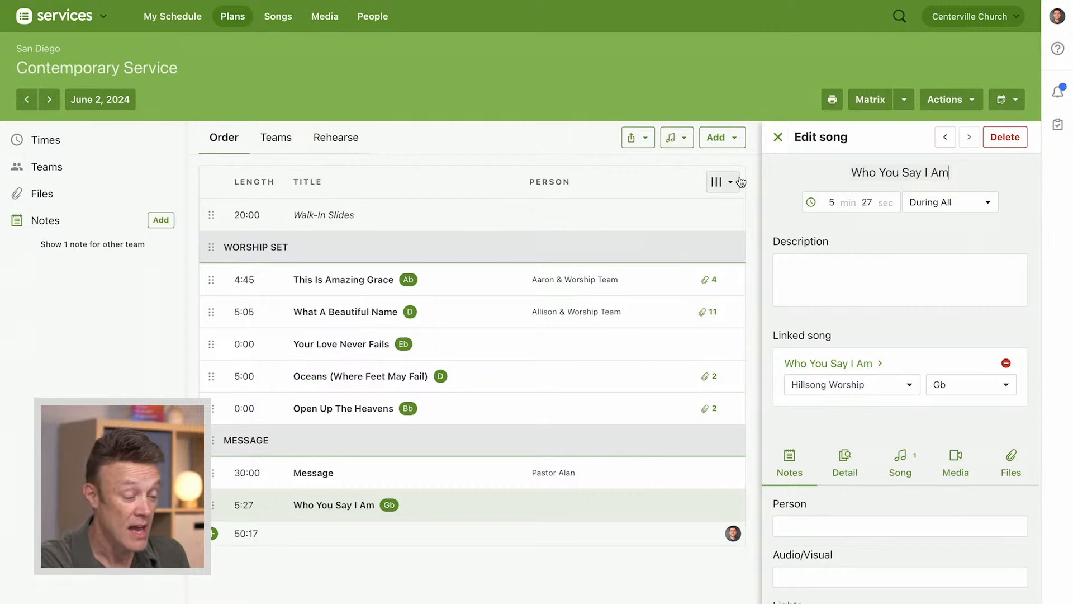
left_click(779, 138)
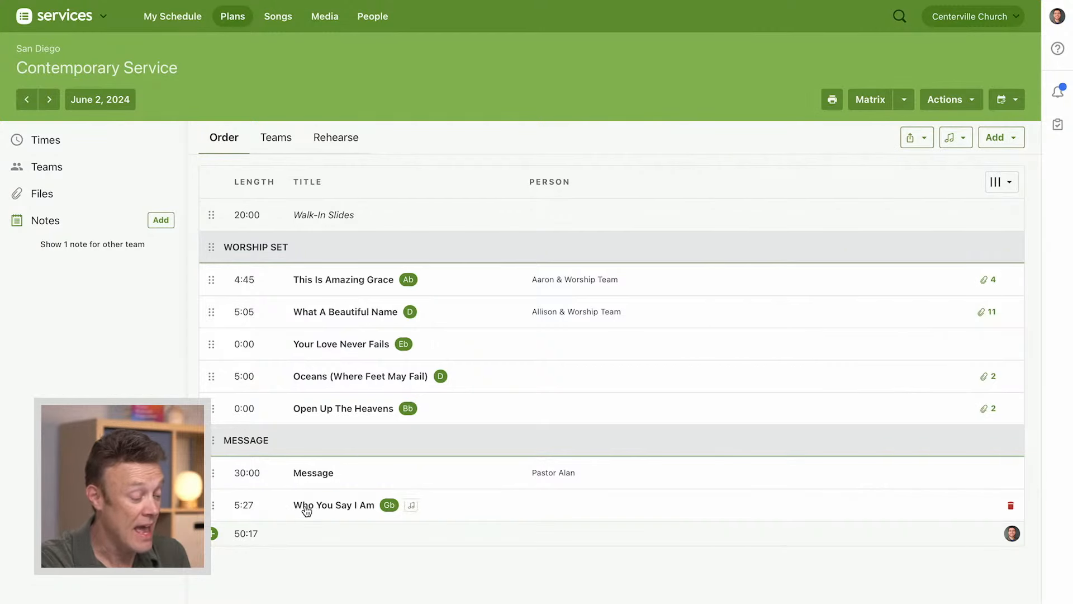
left_click_drag(213, 504, 212, 415)
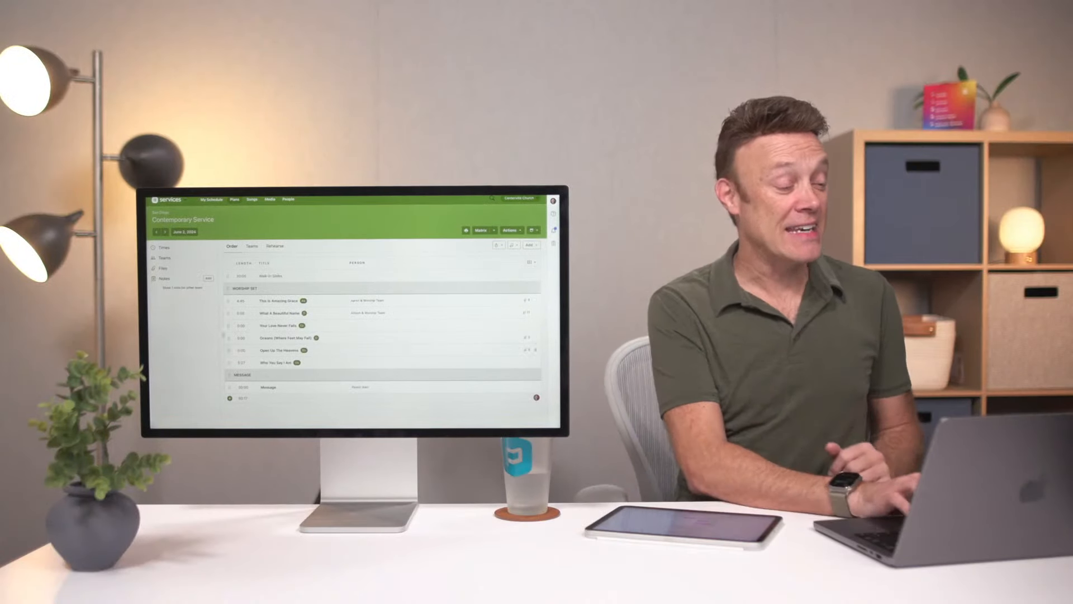
Expand the plan's times and show the 9:00am and 11:00am time columns in the order
left_click(162, 247)
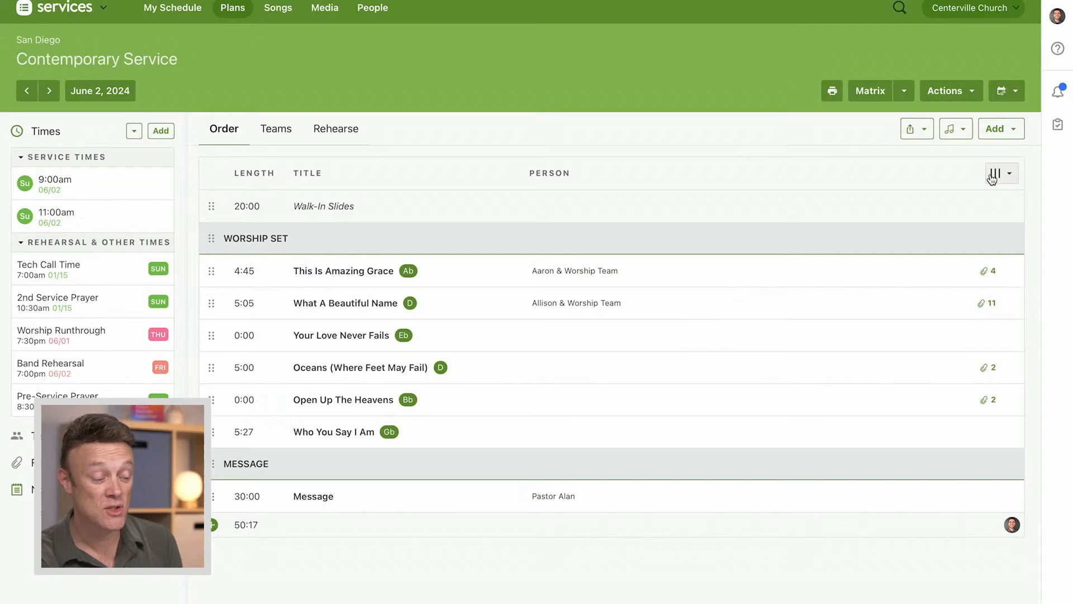
left_click(1002, 175)
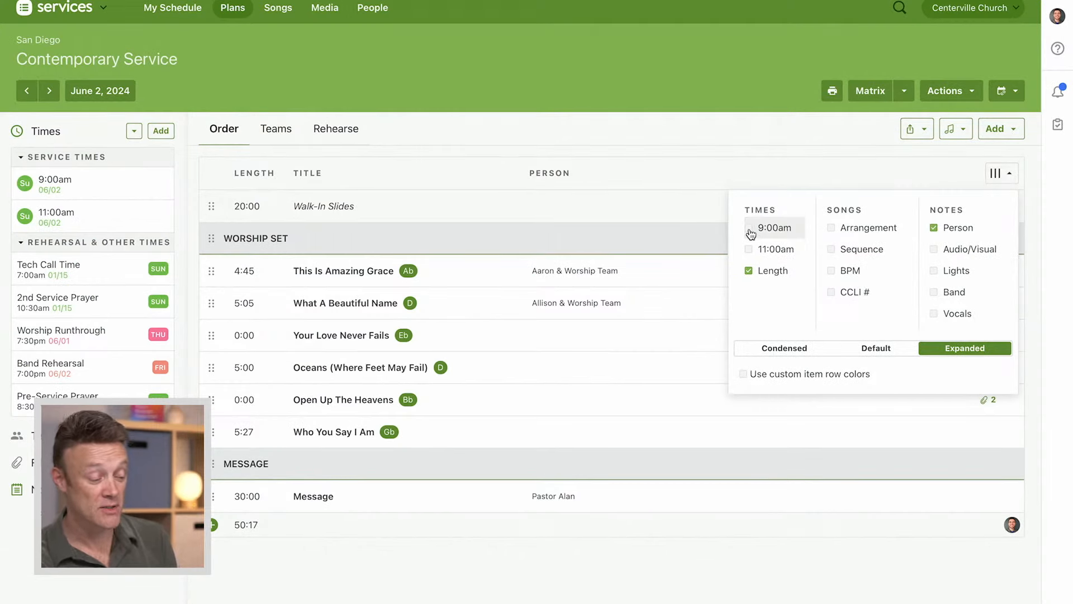
left_click(750, 229)
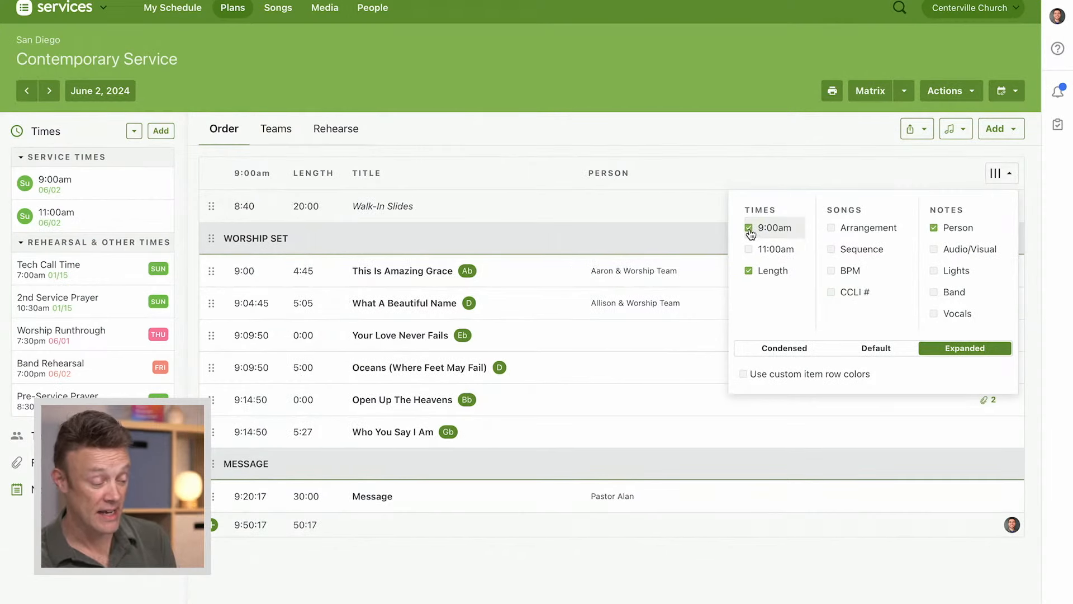
left_click(750, 252)
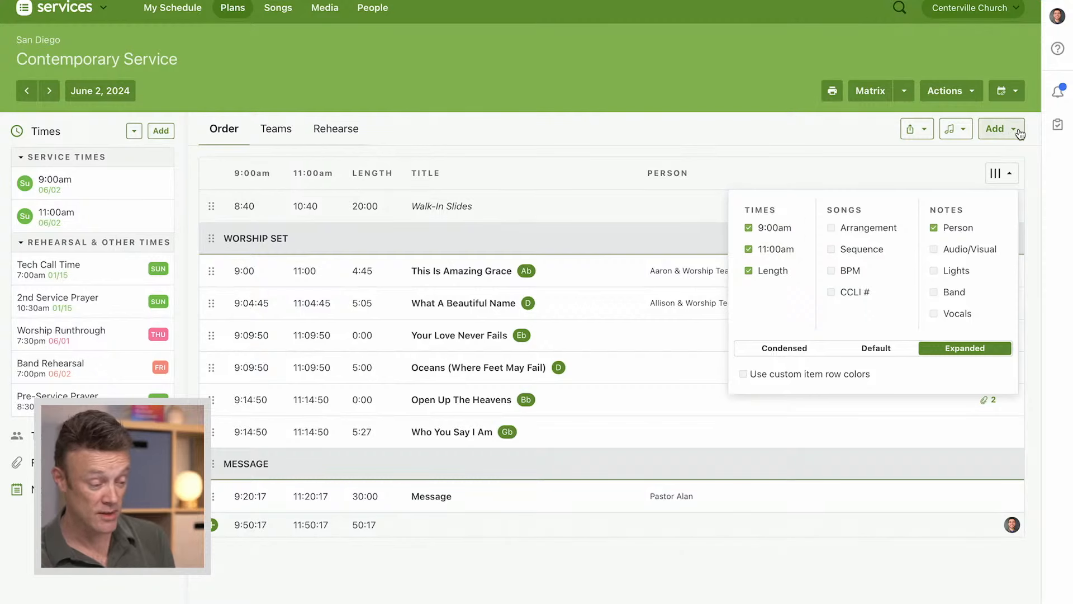
left_click(1003, 175)
left_click(1004, 175)
left_click(633, 124)
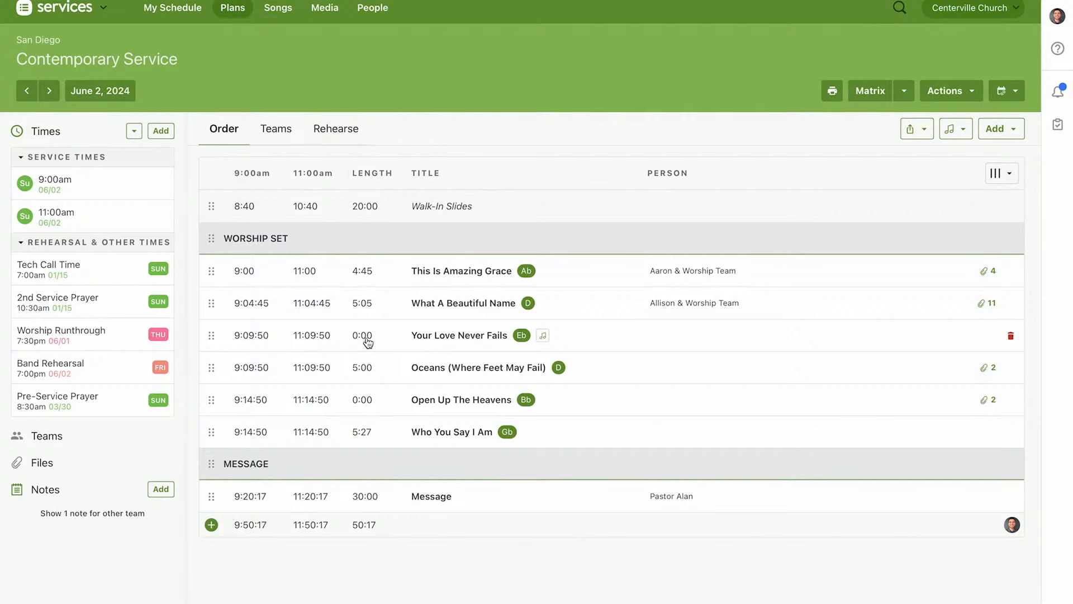
mouse_move(272, 350)
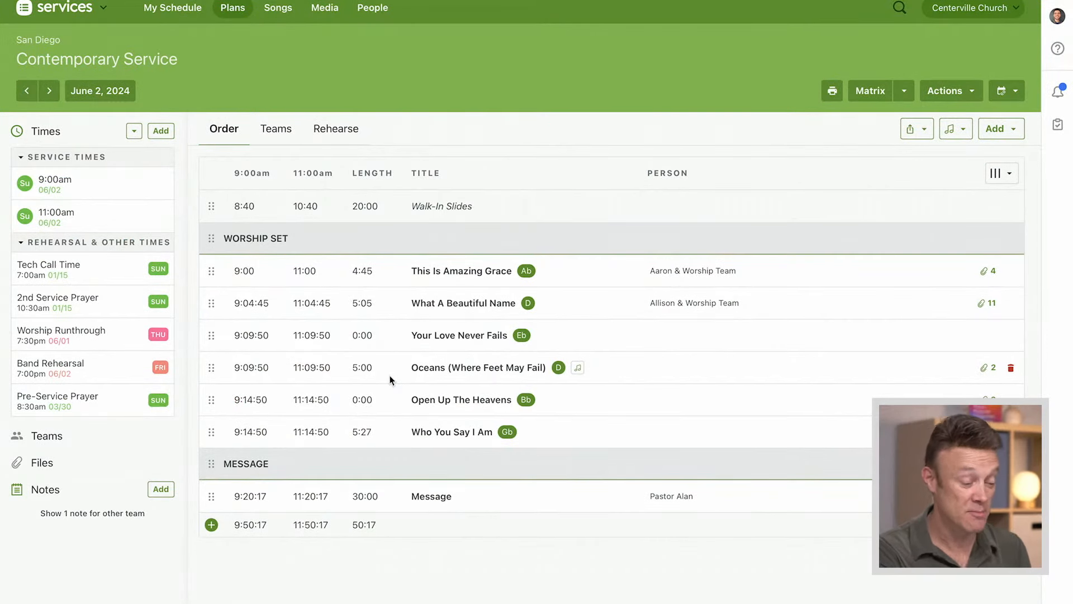
Insert an item titled Baby Dedications just before the Message header and enter a length of 5 minutes
left_click(1005, 129)
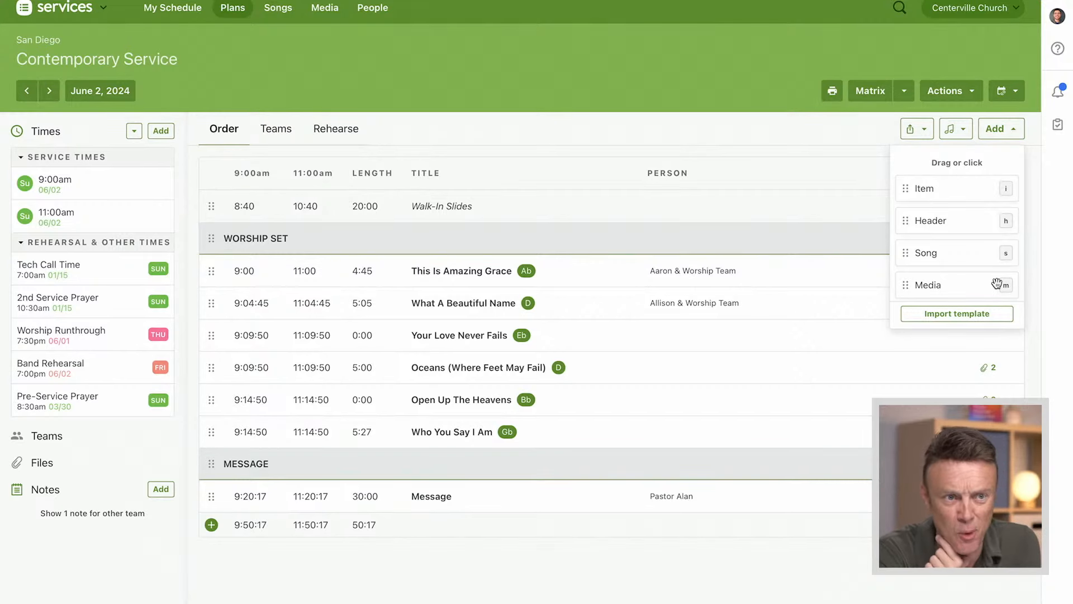
left_click(1000, 132)
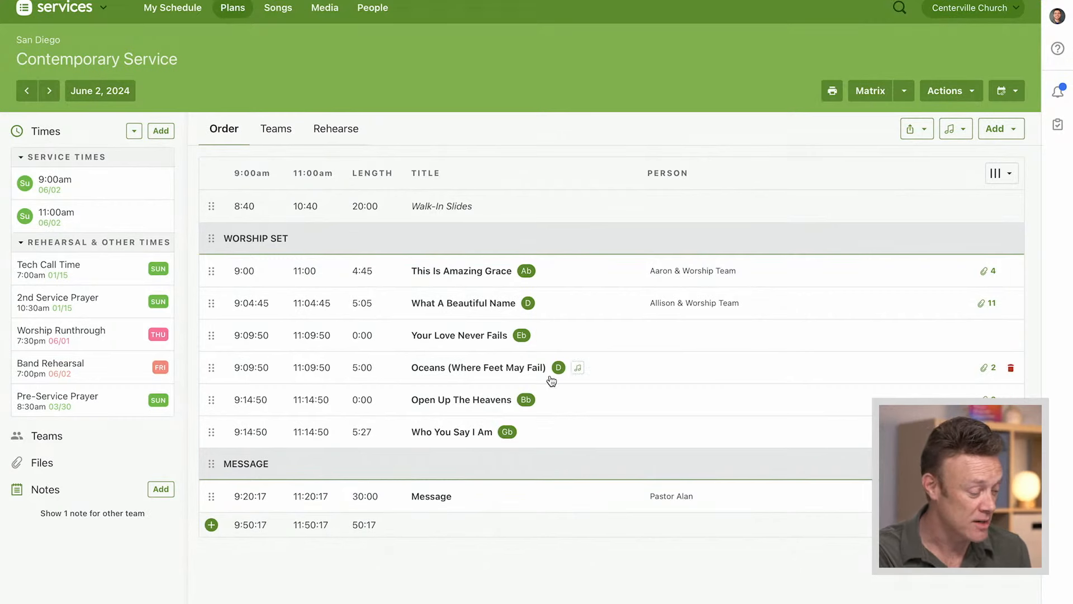
left_click(393, 467)
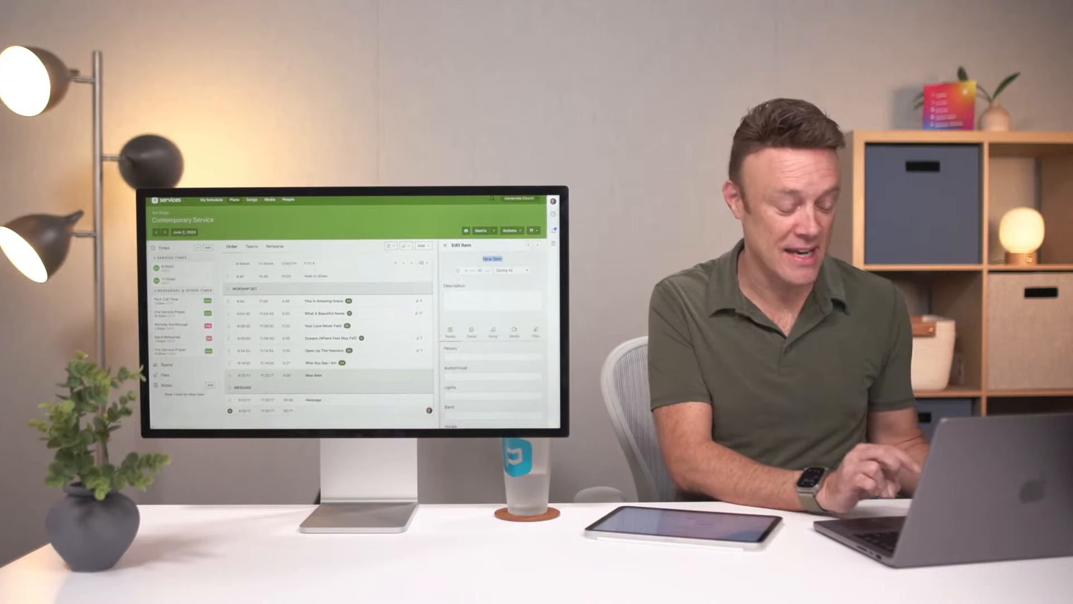
type("Ba")
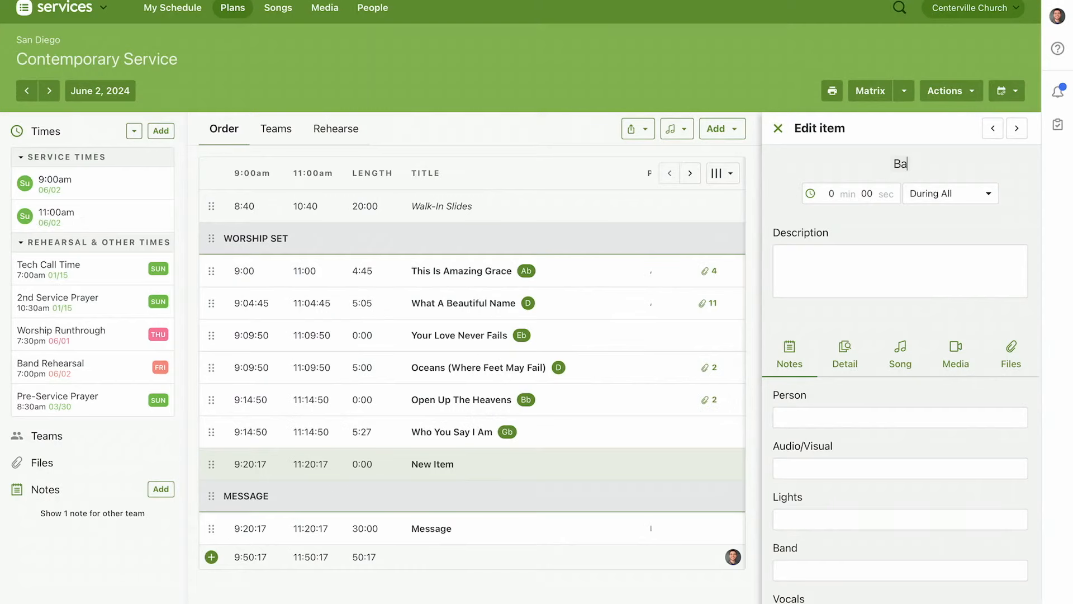
type("by Dedications")
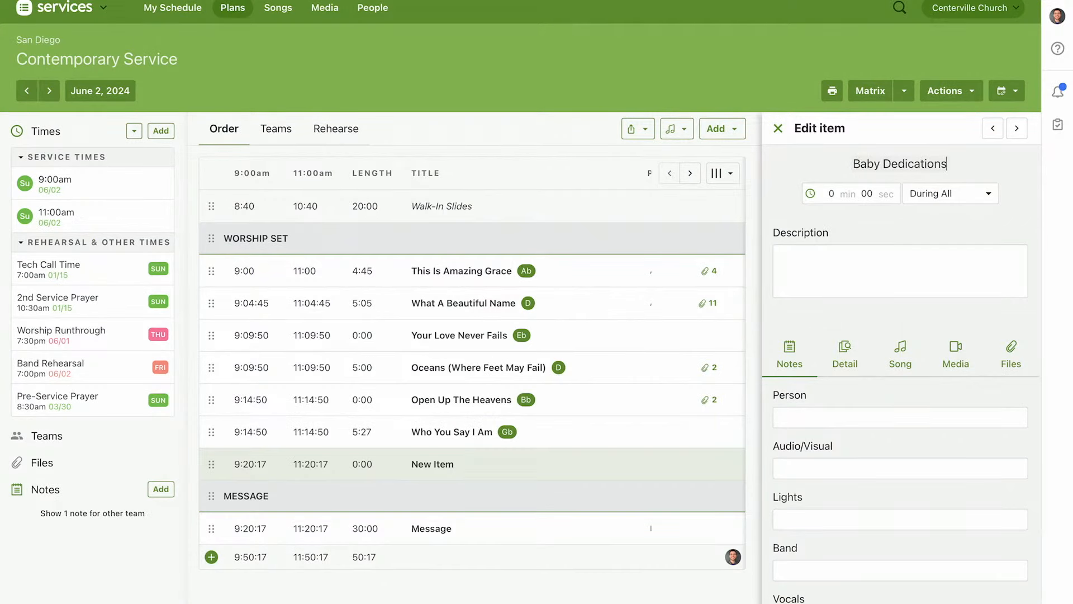
key("Tab")
type("5")
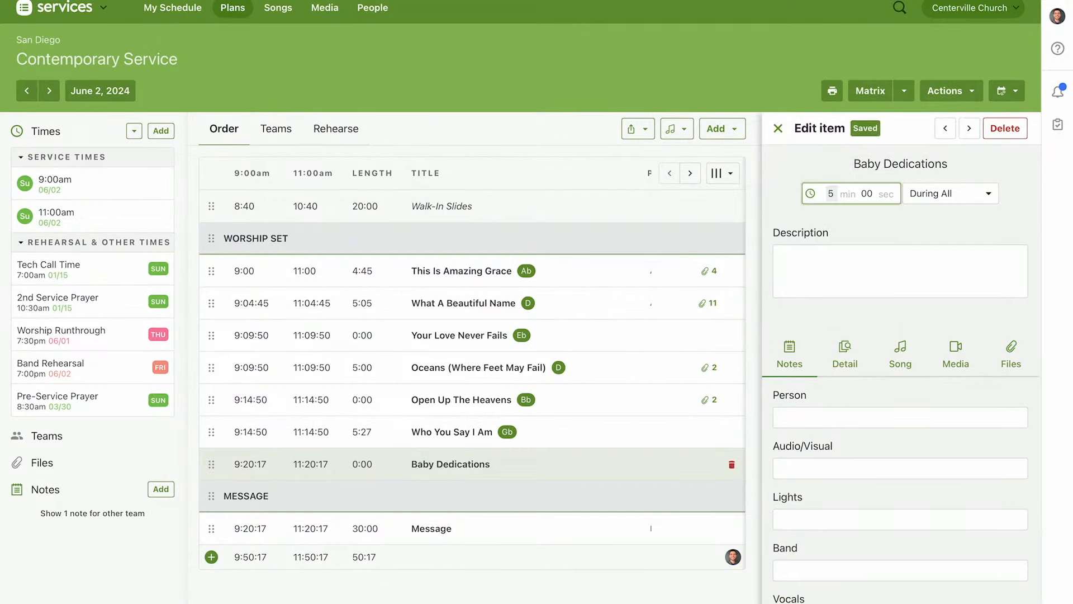
key("Return")
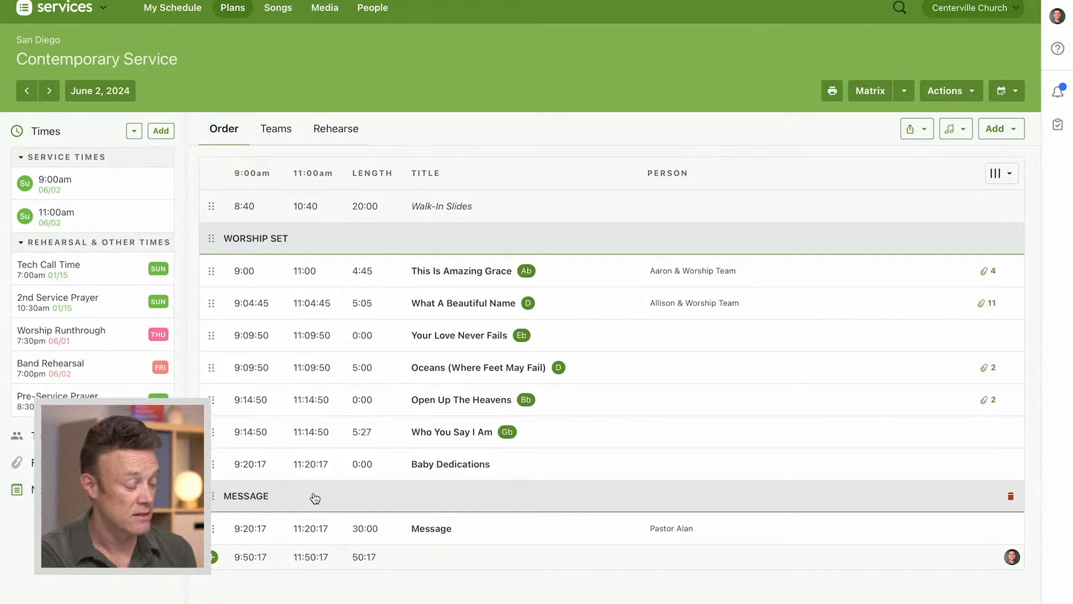
Exclude Baby Dedications from the 11:00am service and set its length to 5 minutes
mouse_move(313, 475)
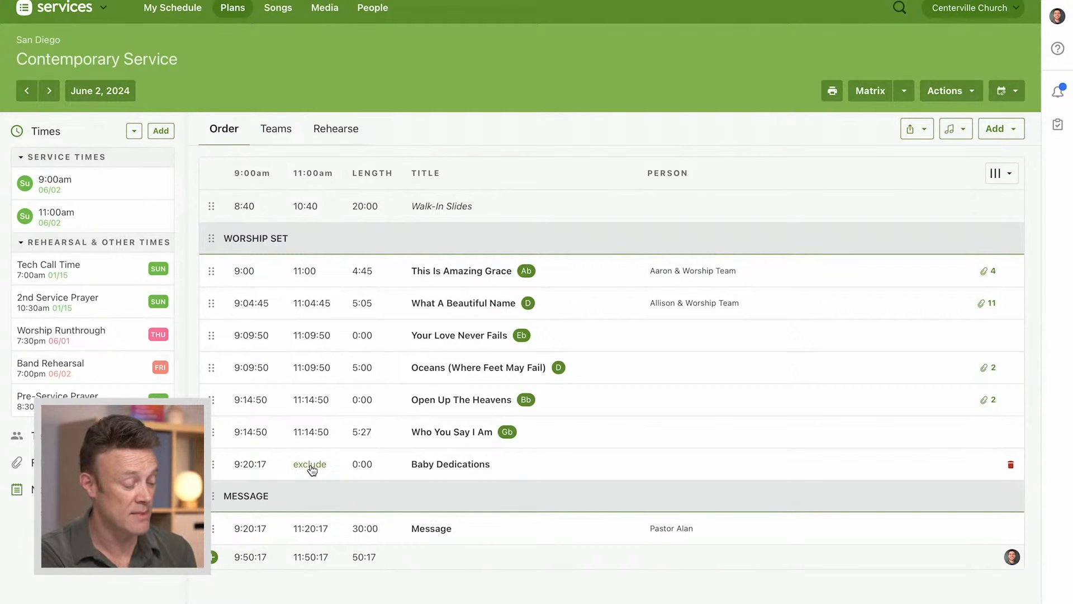
left_click(312, 466)
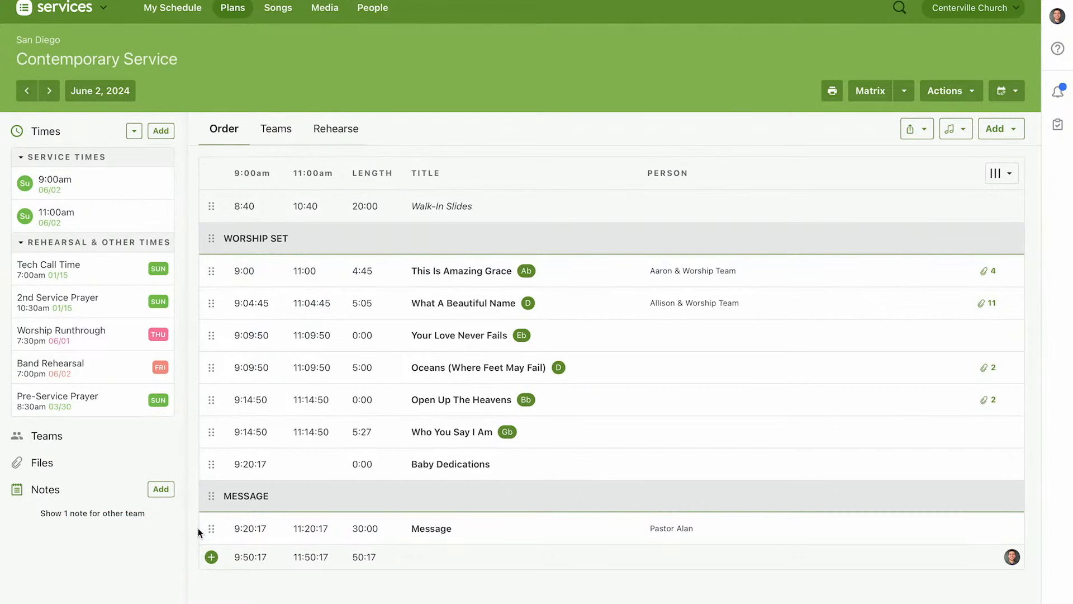
left_click(425, 465)
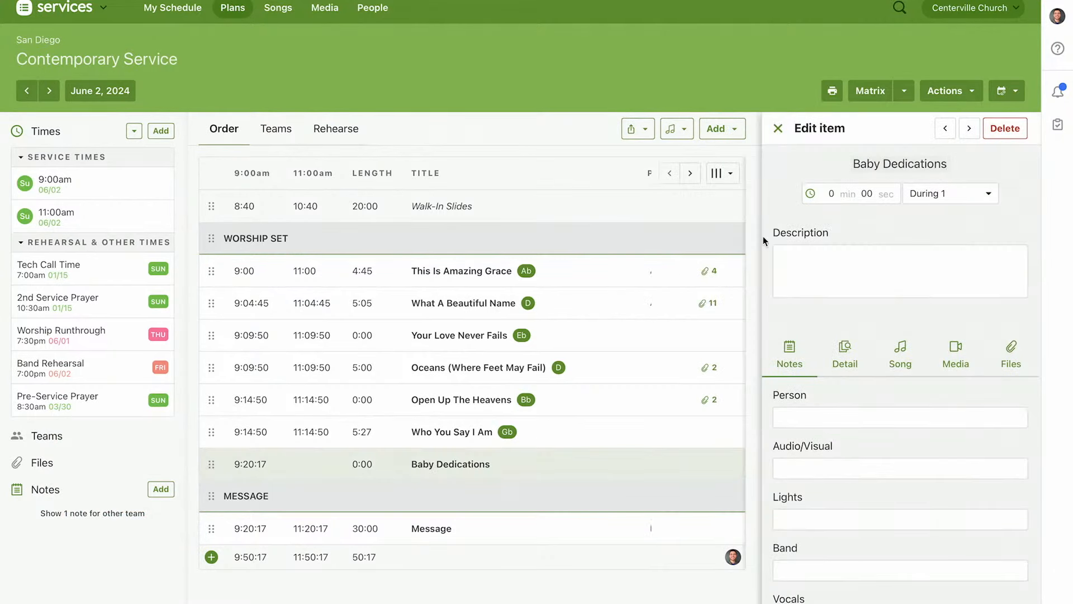
key("Tab")
type("5")
key("Tab")
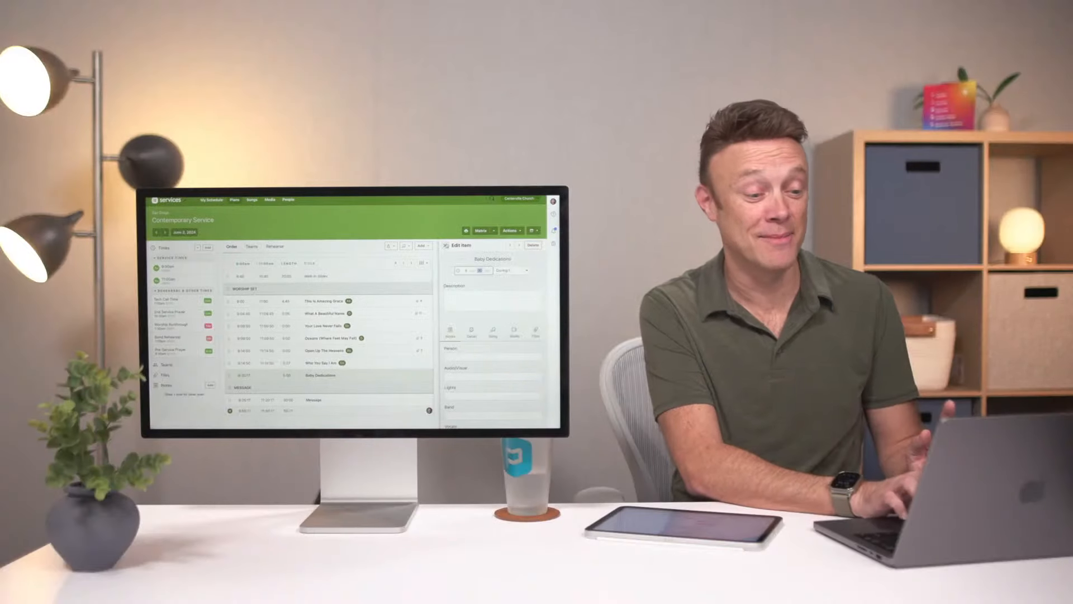
left_click(778, 128)
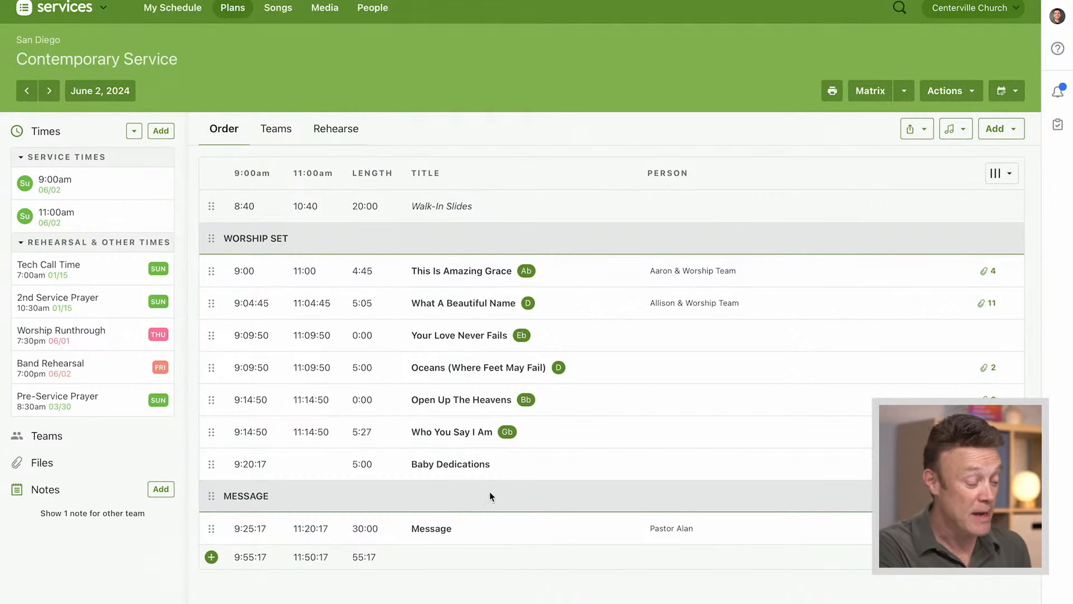
Insert a second item titled Baby Dedications just before the Message header, with a length of 10 minutes
left_click(464, 498)
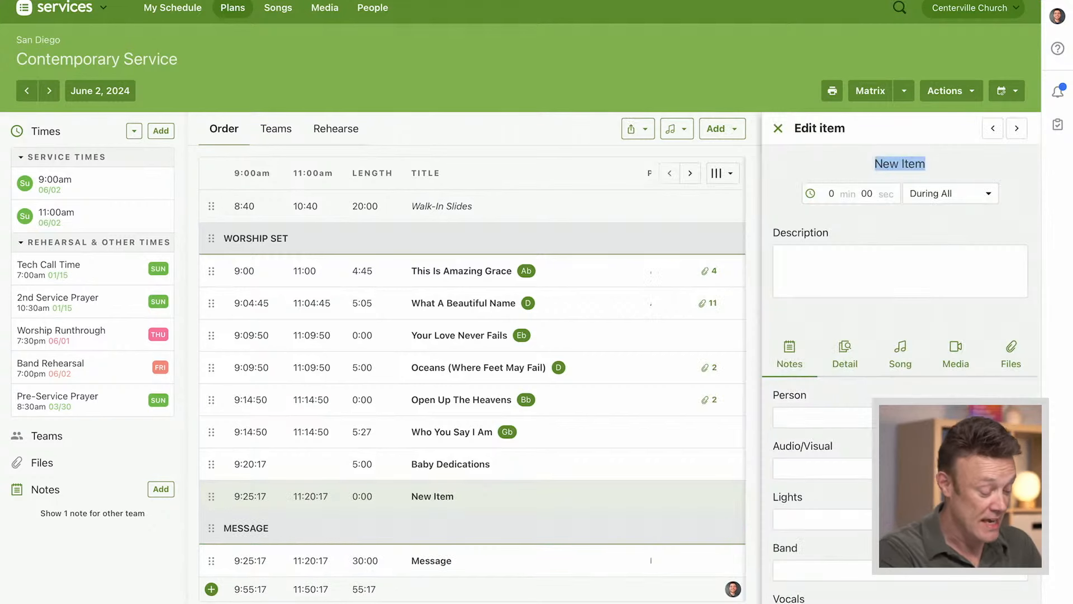
type("Baby Ded")
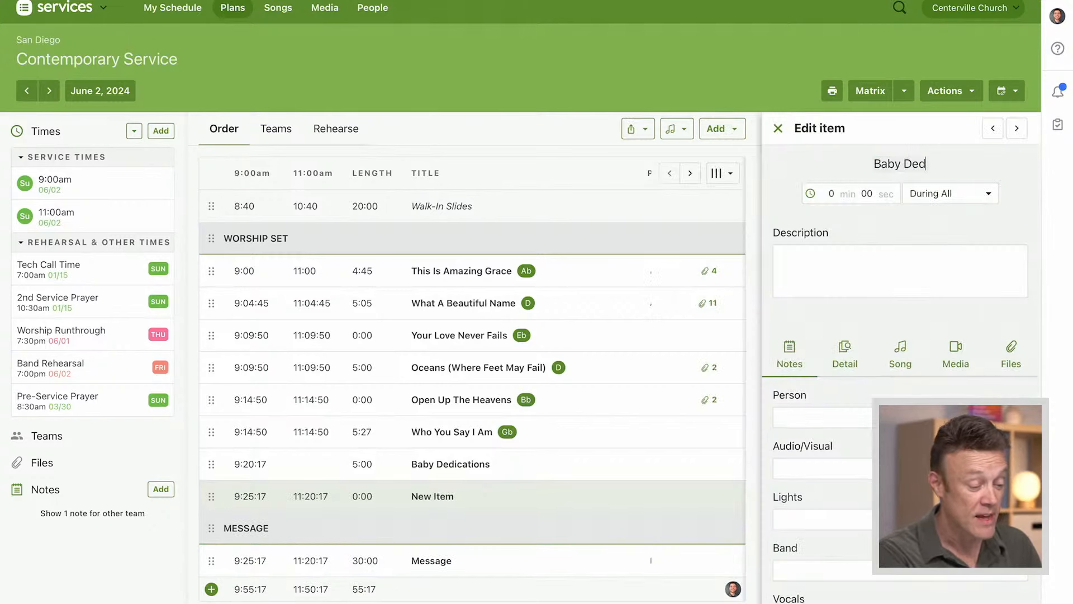
type("ications")
key("Tab")
type("10")
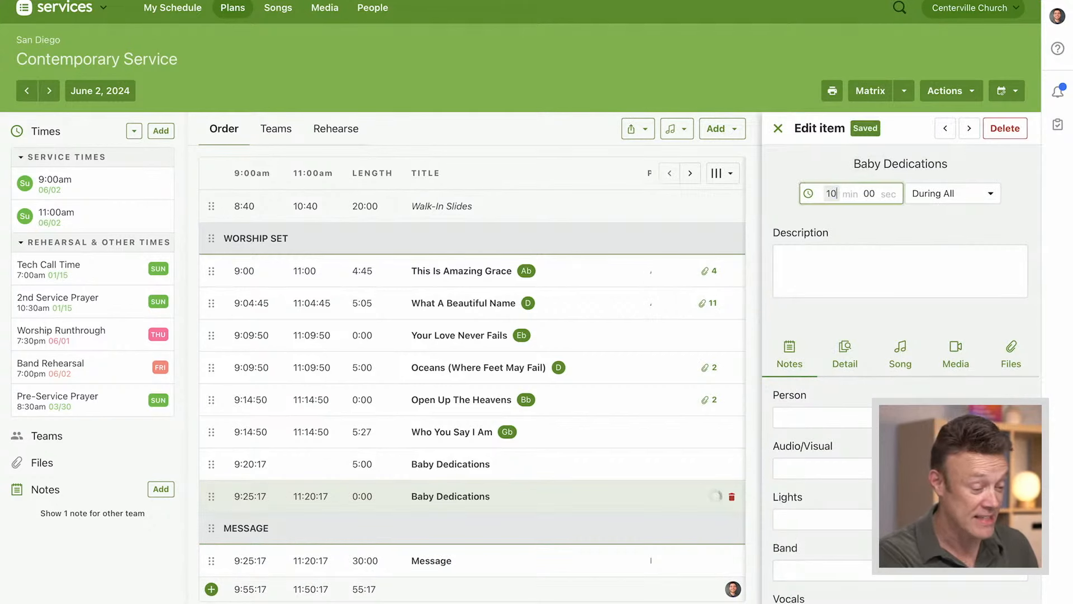
key("Tab")
key("Tab")
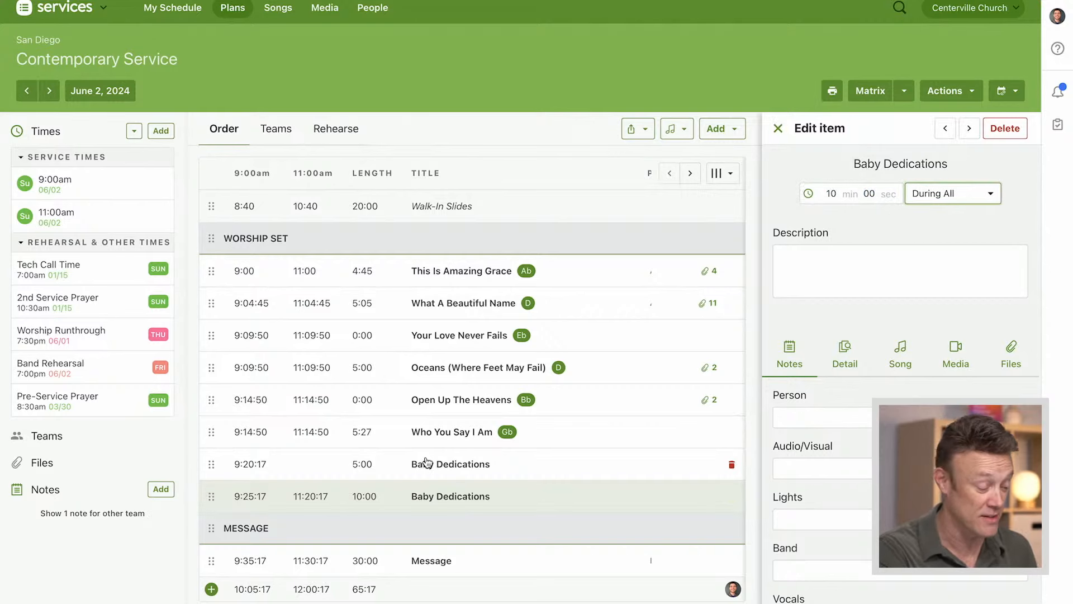
left_click(778, 129)
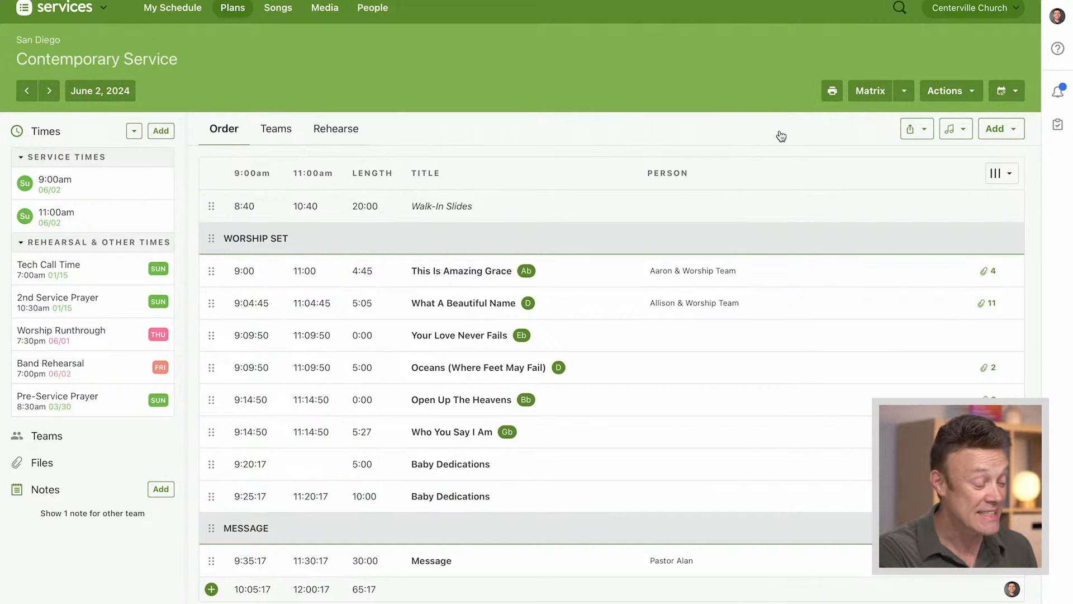
Exclude the 10-minute Baby Dedications item from the 9:00am service and look over the order
mouse_move(250, 499)
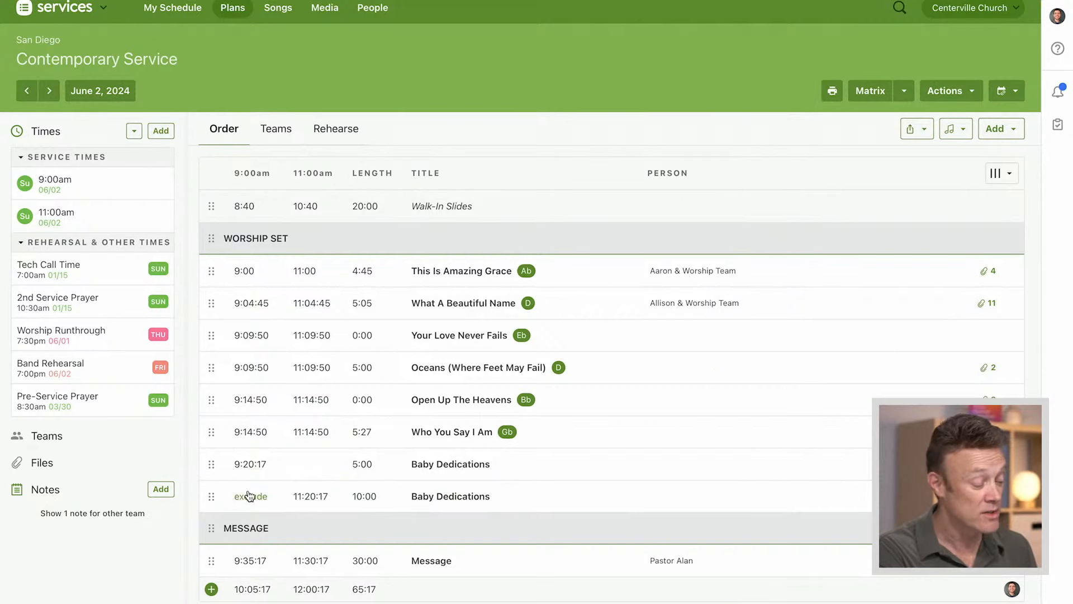
left_click(249, 498)
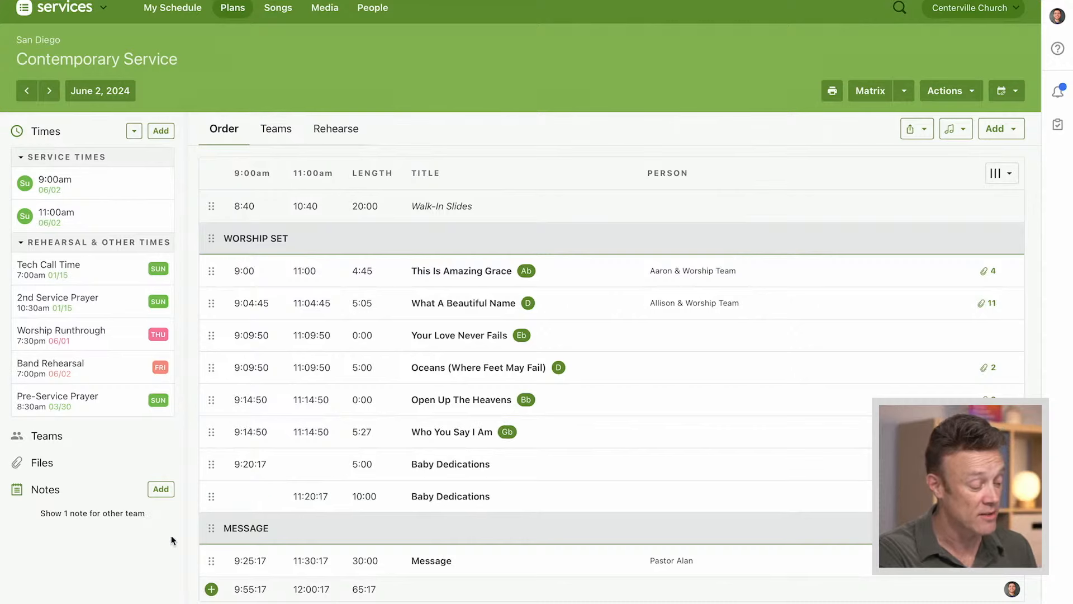
scroll(163, 545, "down", 2)
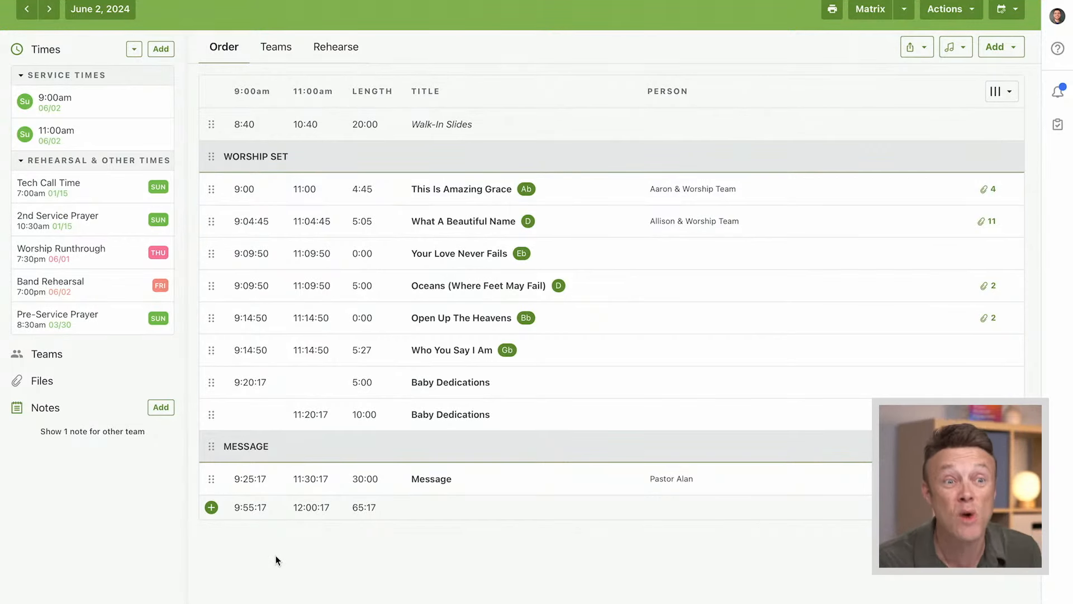
scroll(276, 555, "up", 2)
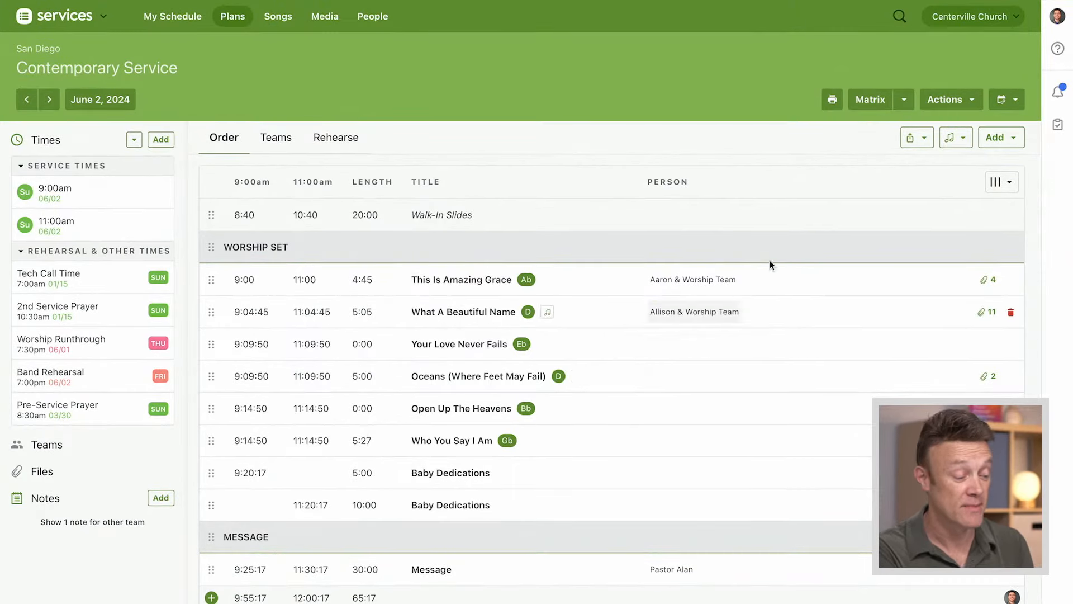
Generate the plan's Standard Report as a web page with the 9:00 am time included, and return to the plan
left_click(833, 105)
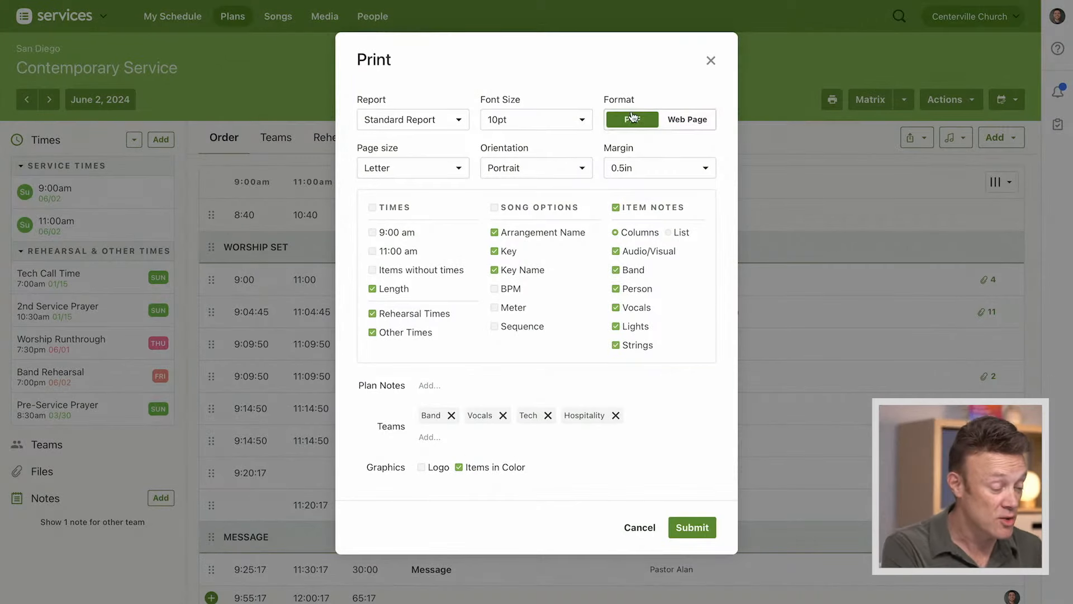
left_click(688, 119)
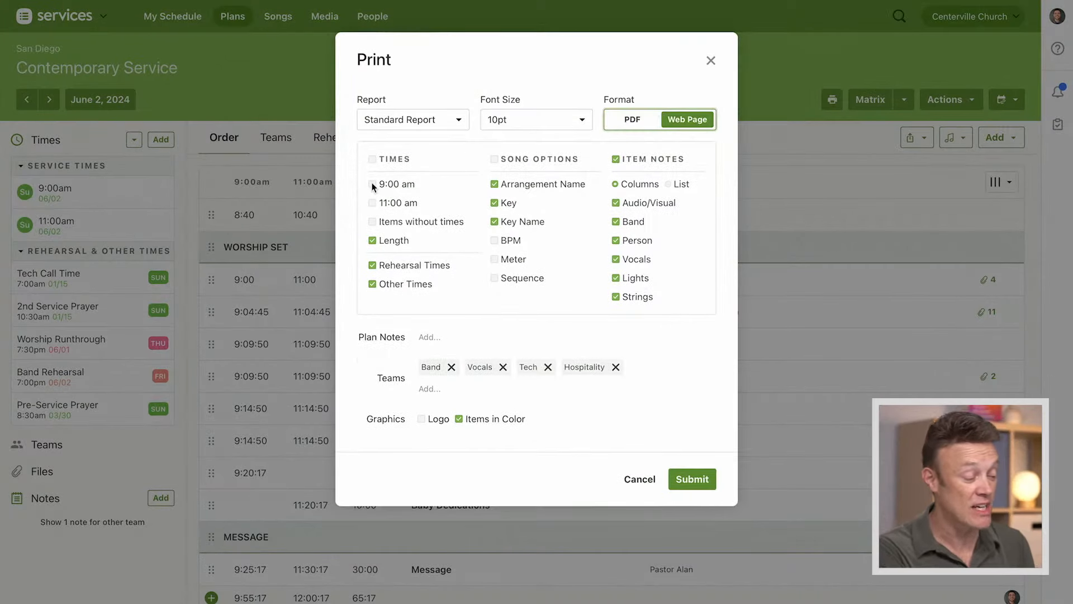
left_click(373, 185)
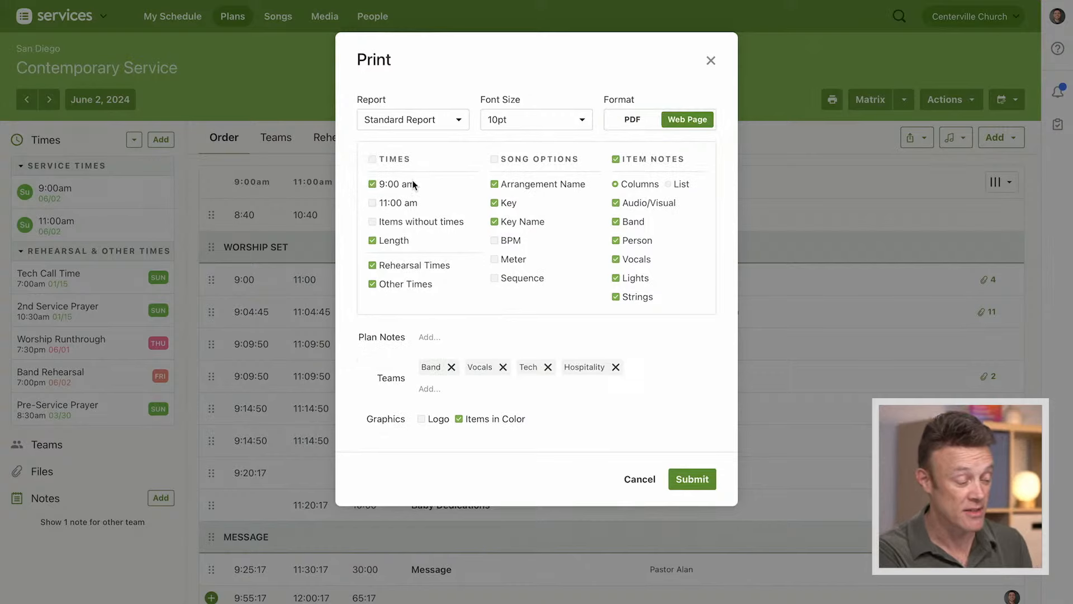
left_click(693, 480)
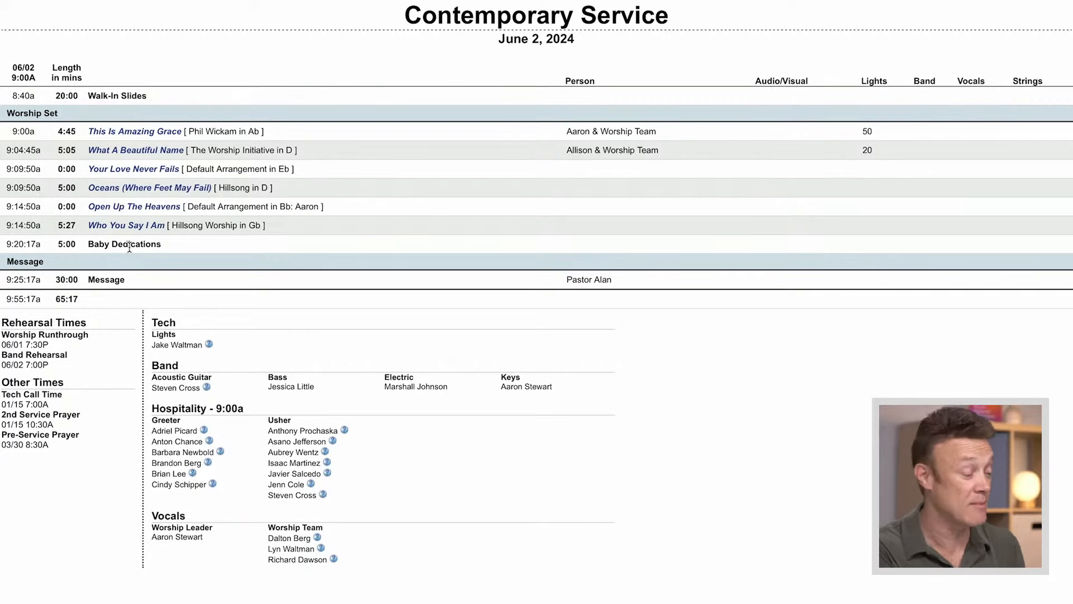
left_click(113, 33)
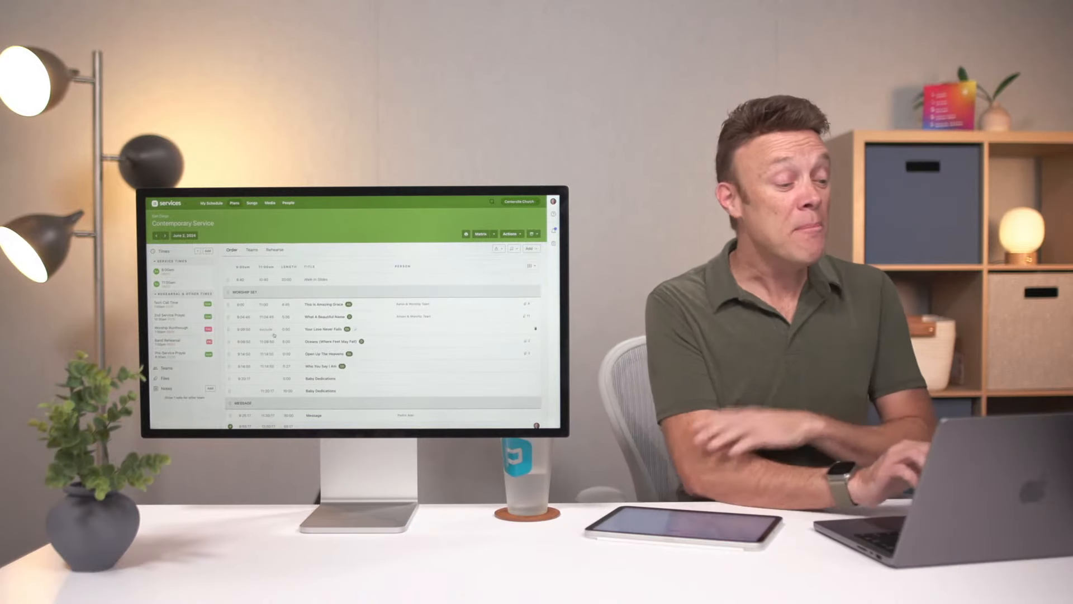
Review the rehearsal materials for Your Love Never Fails and What A Beautiful Name, and check which files a songbook can include
left_click(274, 250)
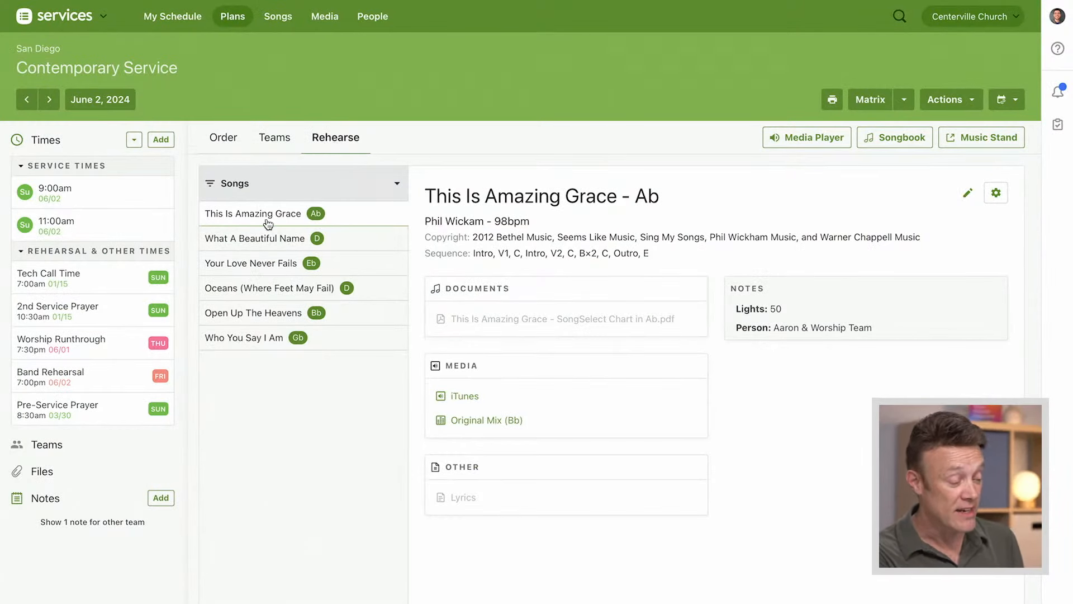
left_click(256, 265)
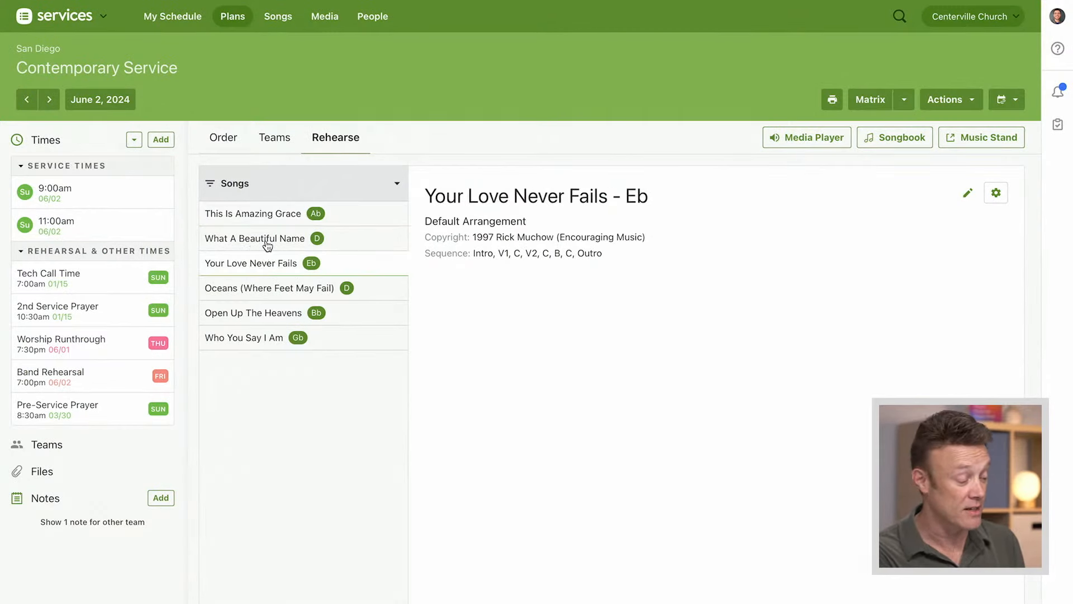
left_click(267, 245)
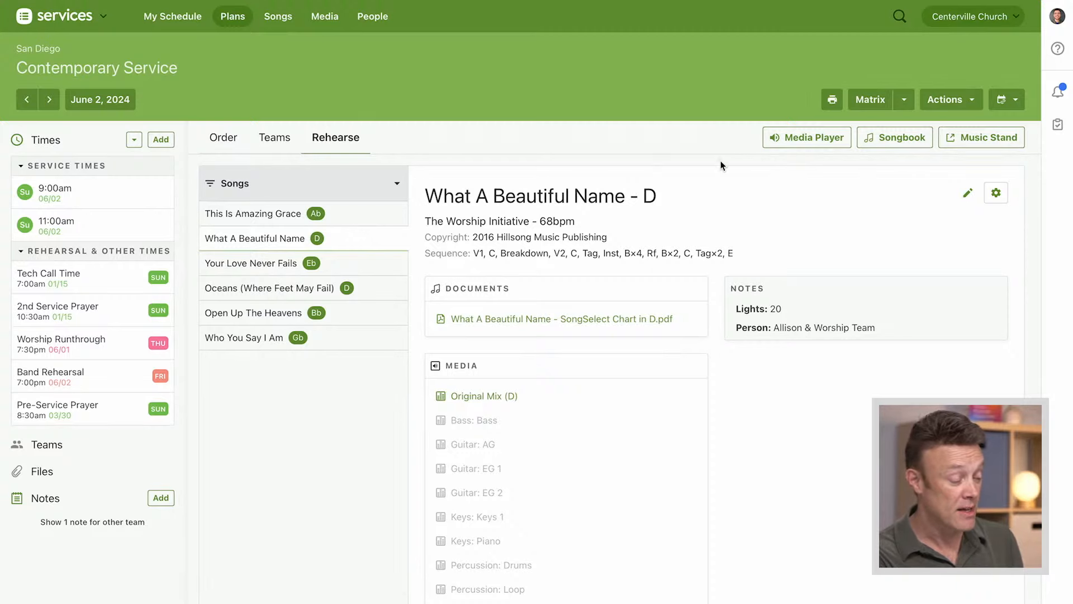
scroll(721, 166, "down", 1)
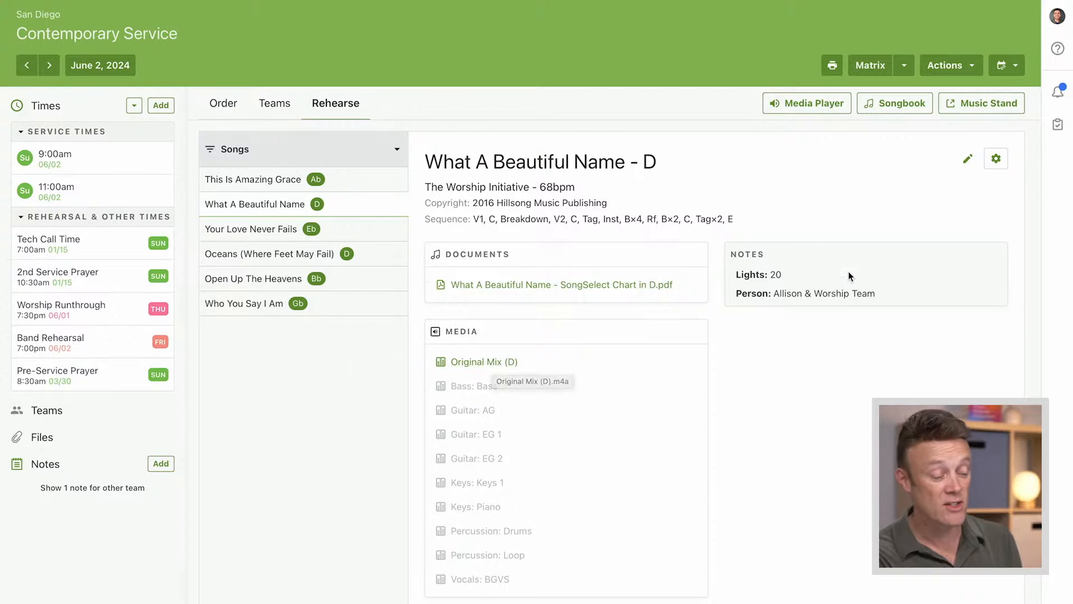
scroll(779, 393, "up", 1)
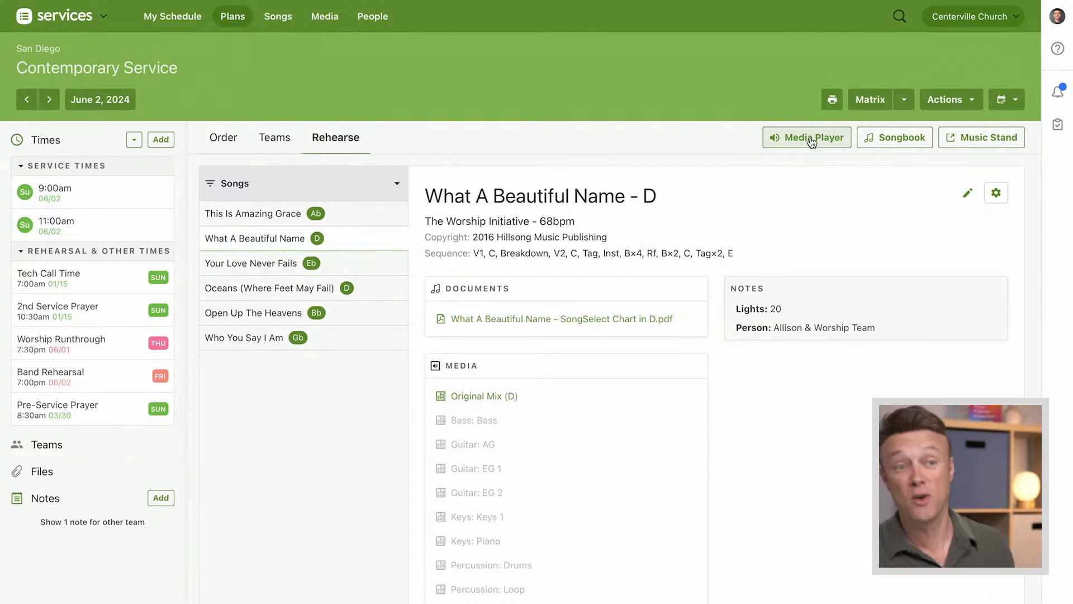
left_click(904, 144)
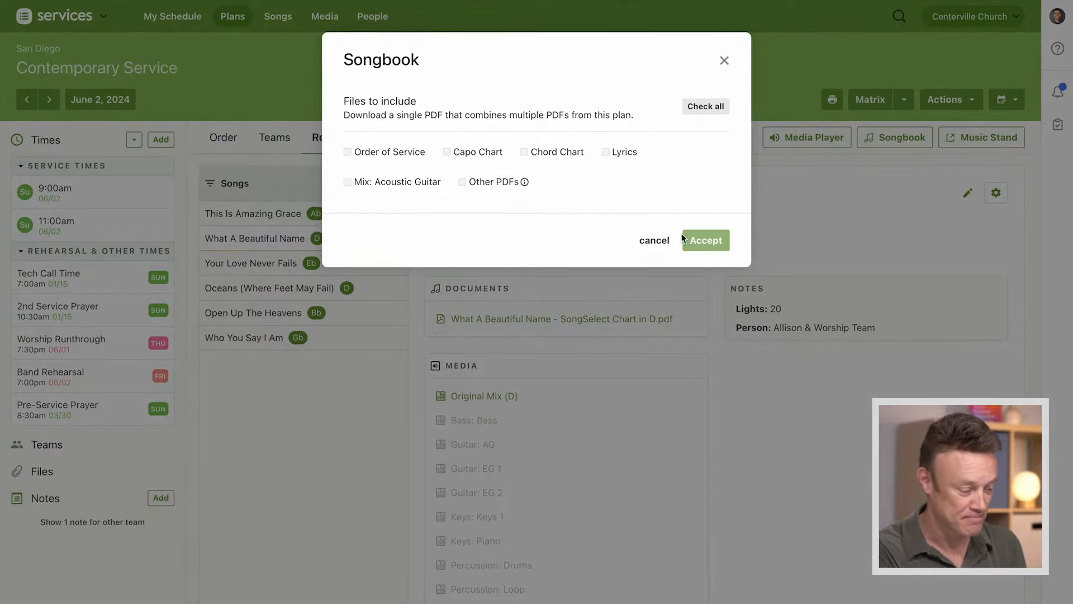
left_click(654, 240)
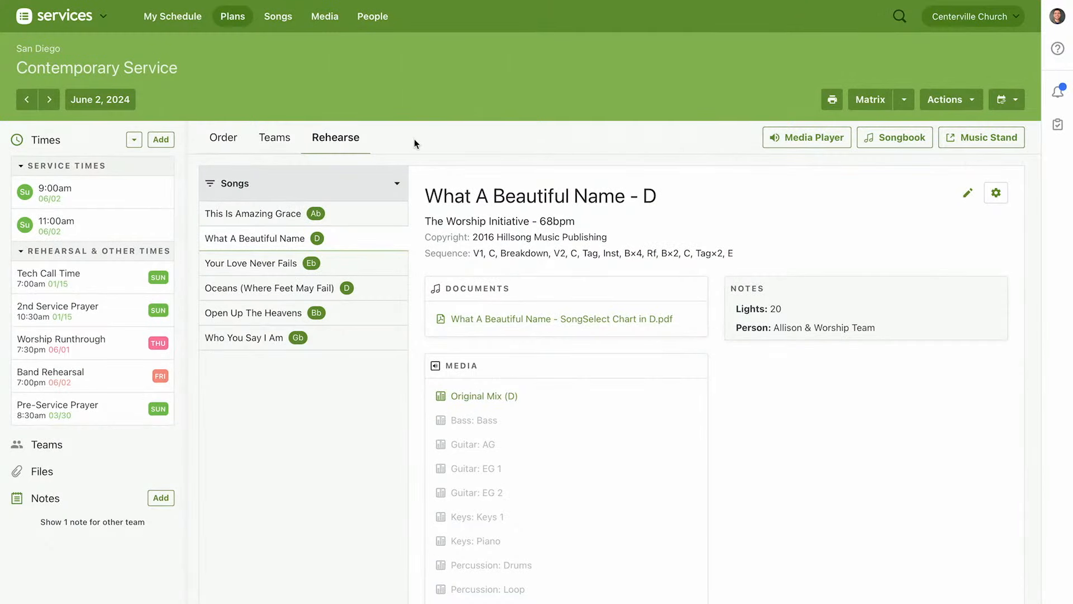
Open the February 18, 2024 Contemporary Service plan, Pursued for Joy
left_click(221, 142)
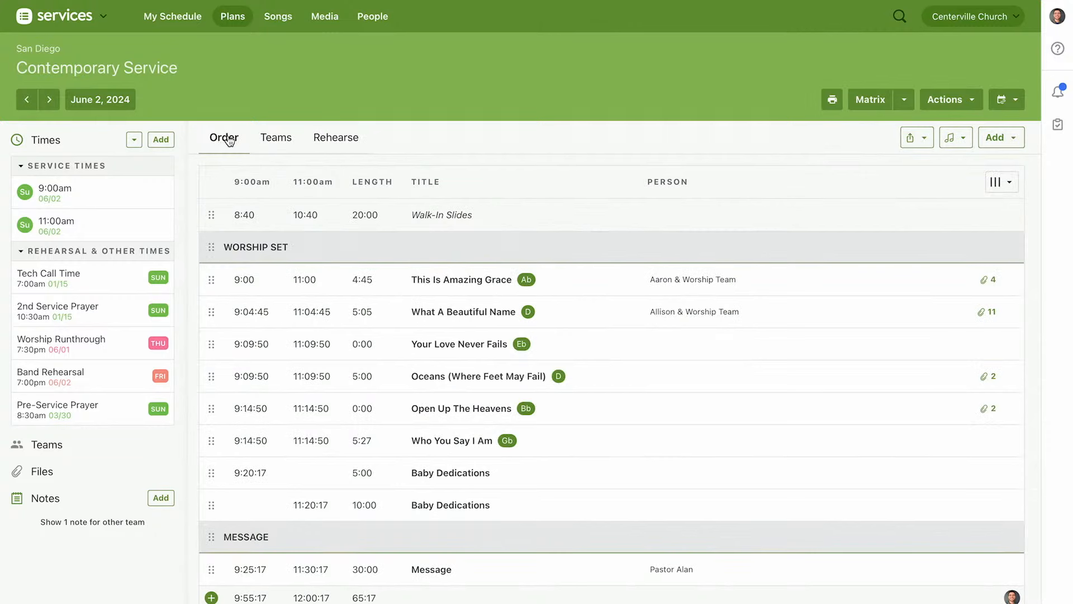
mouse_move(230, 25)
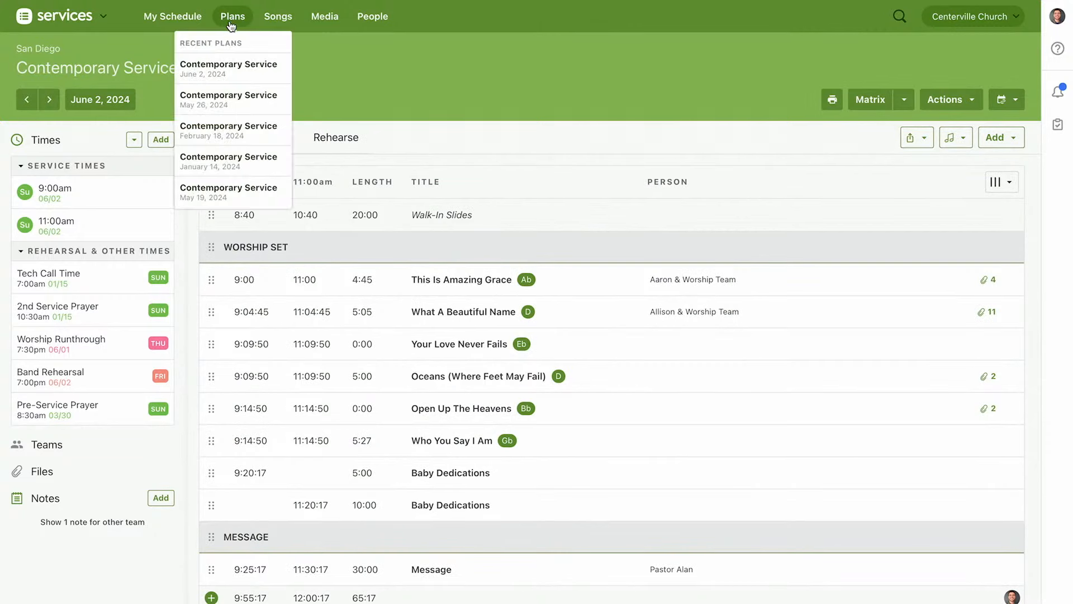
left_click(234, 22)
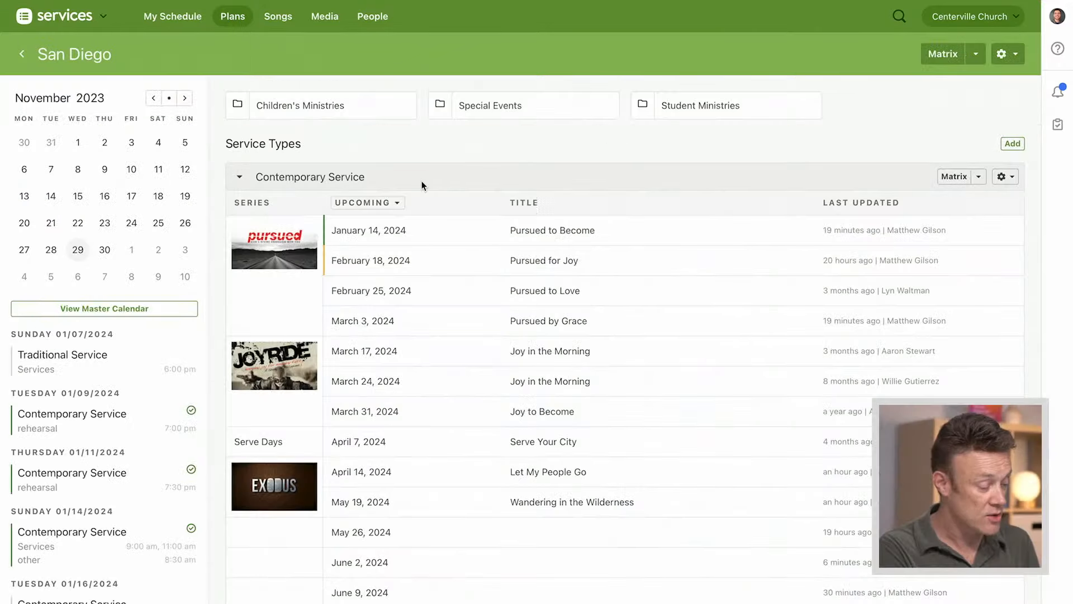
left_click(369, 261)
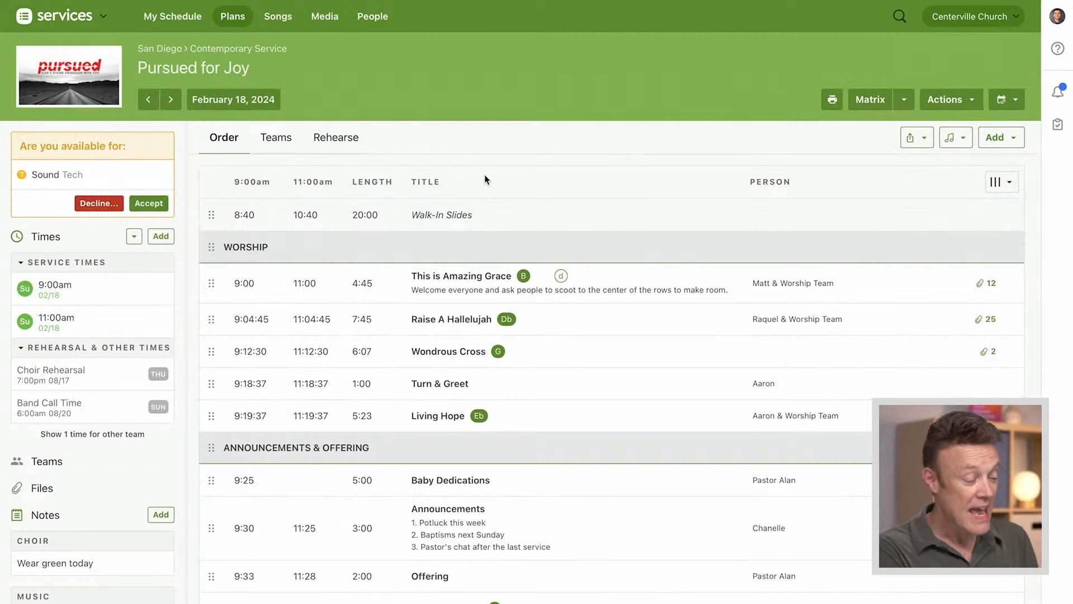
Launch Services Live for the Pursued for Joy plan and take control of the 9:00 service
left_click(923, 140)
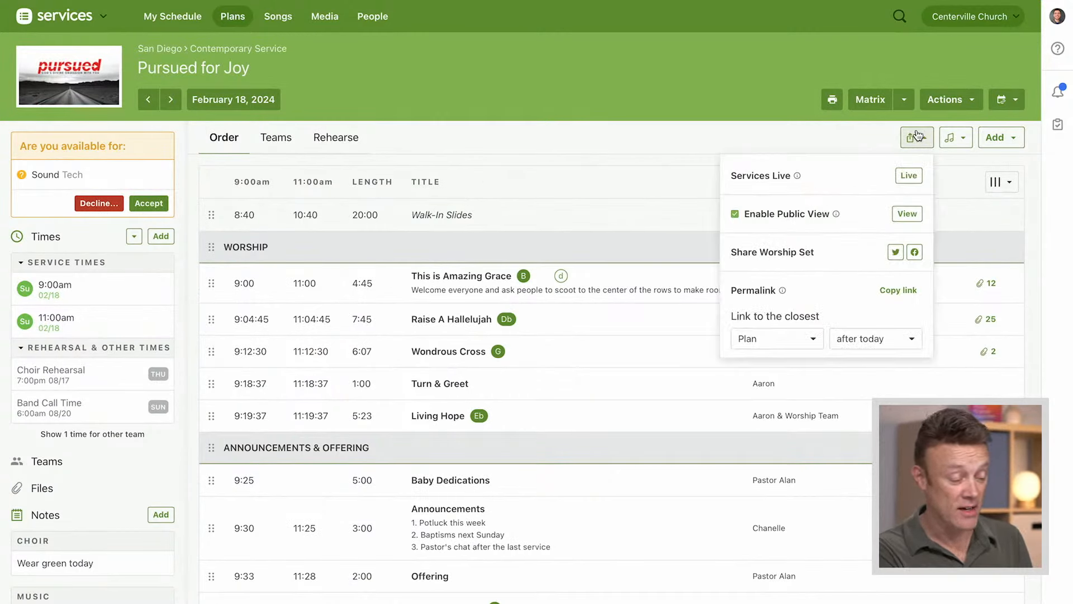
left_click(908, 180)
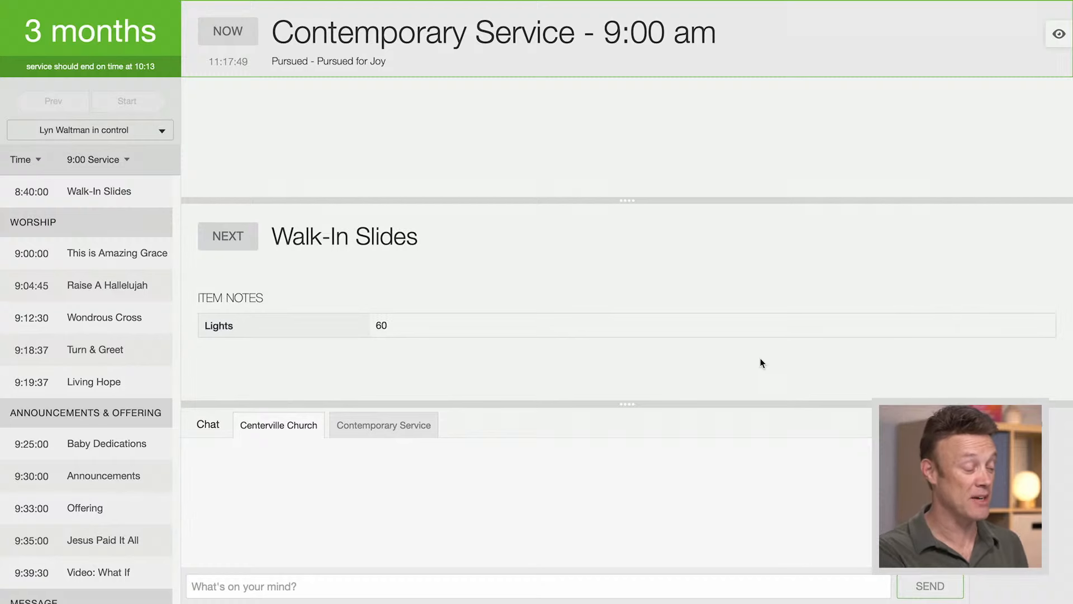
left_click(162, 132)
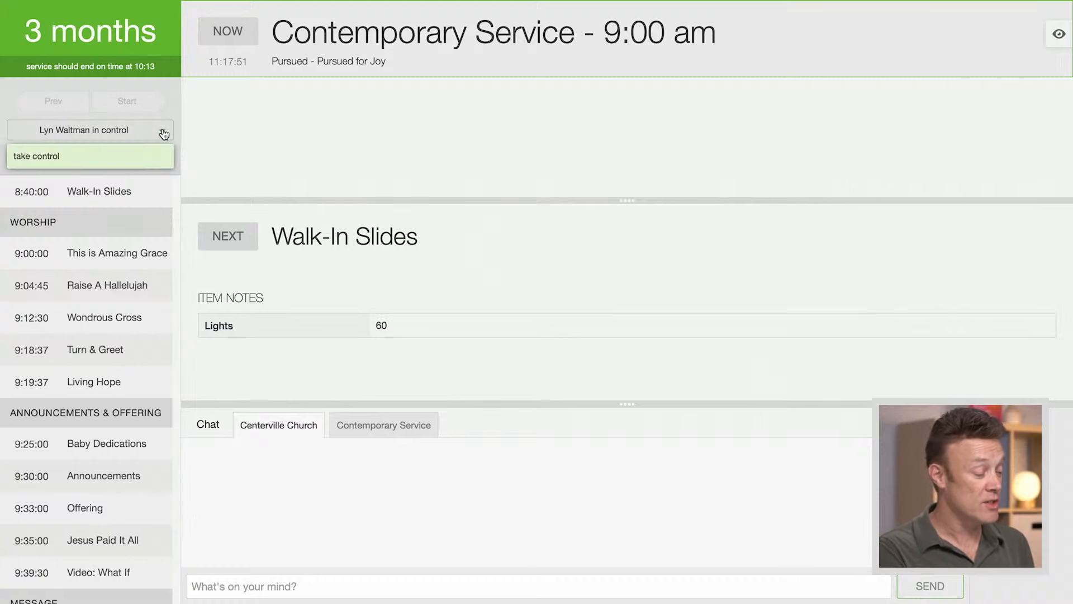
left_click(39, 161)
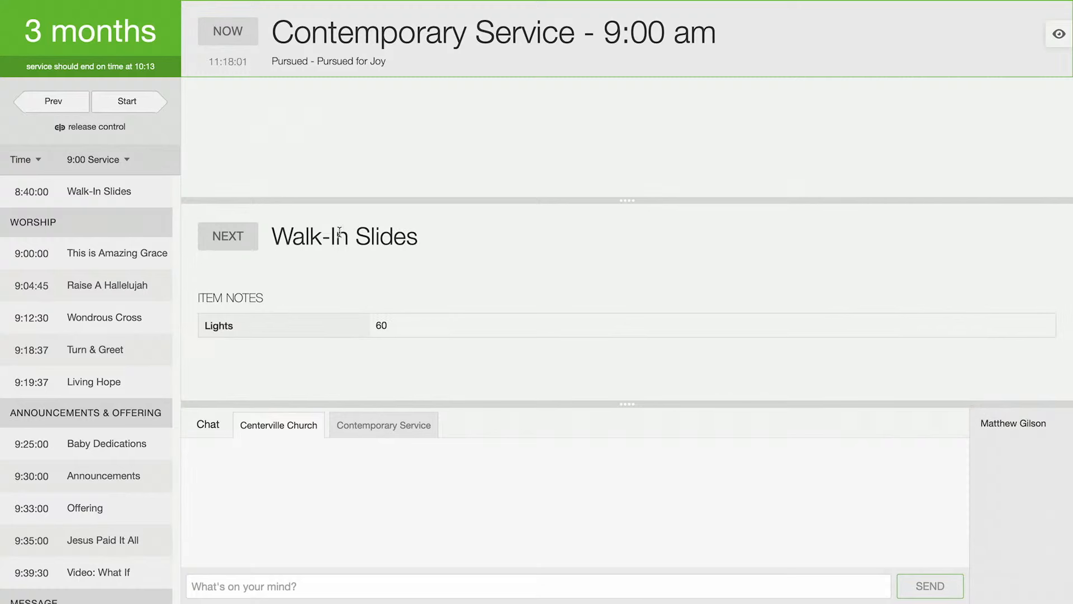
Start the live service with Walk-In Slides, advance to Raise A Hallelujah, and enlarge the area for the current item
left_click(122, 105)
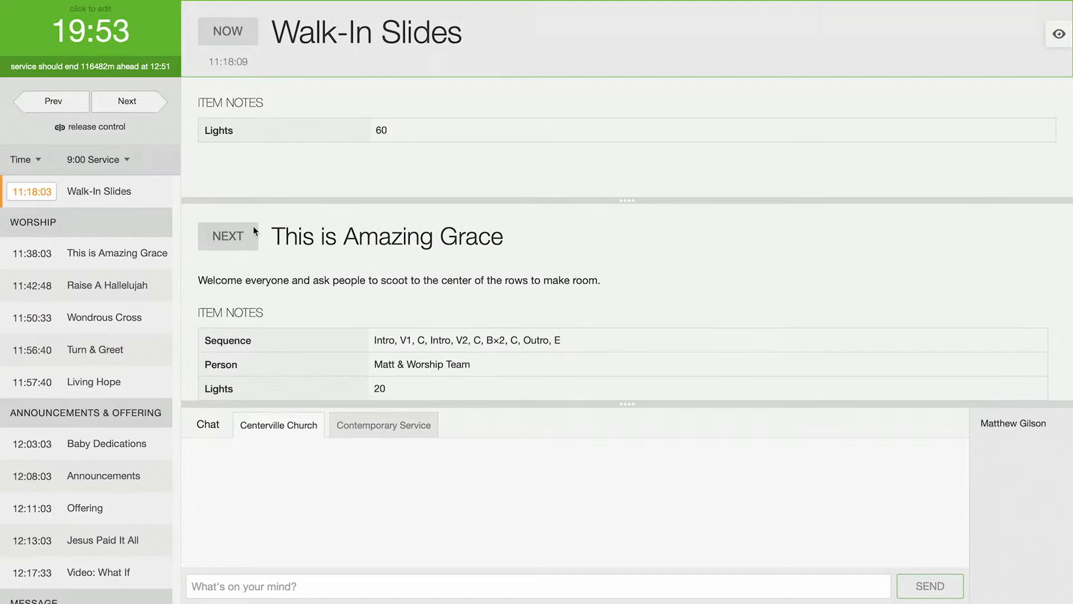
left_click(126, 103)
left_click_drag(624, 200, 618, 238)
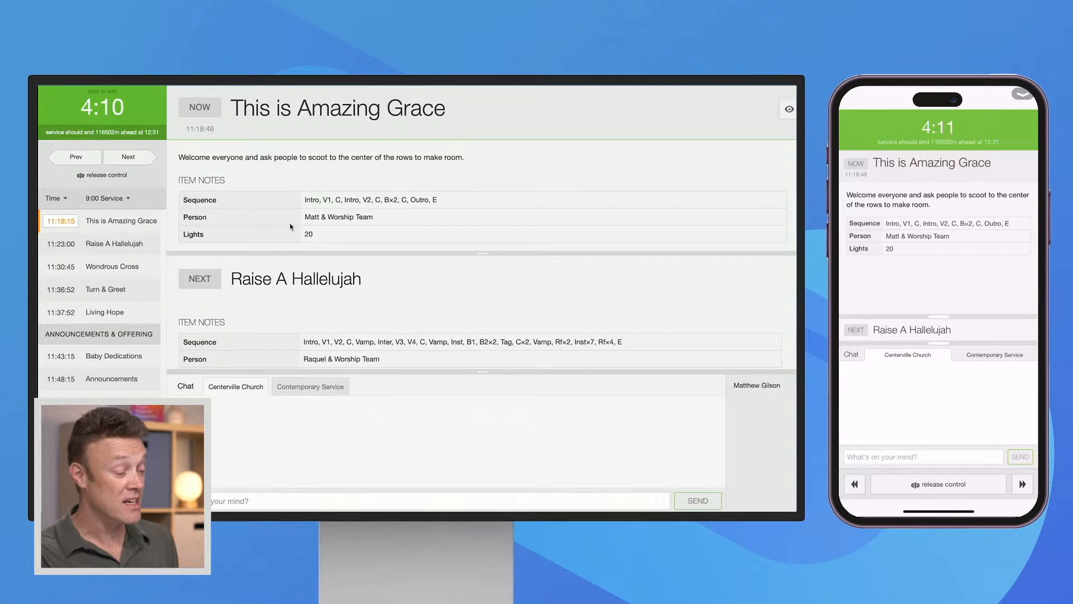
left_click(129, 158)
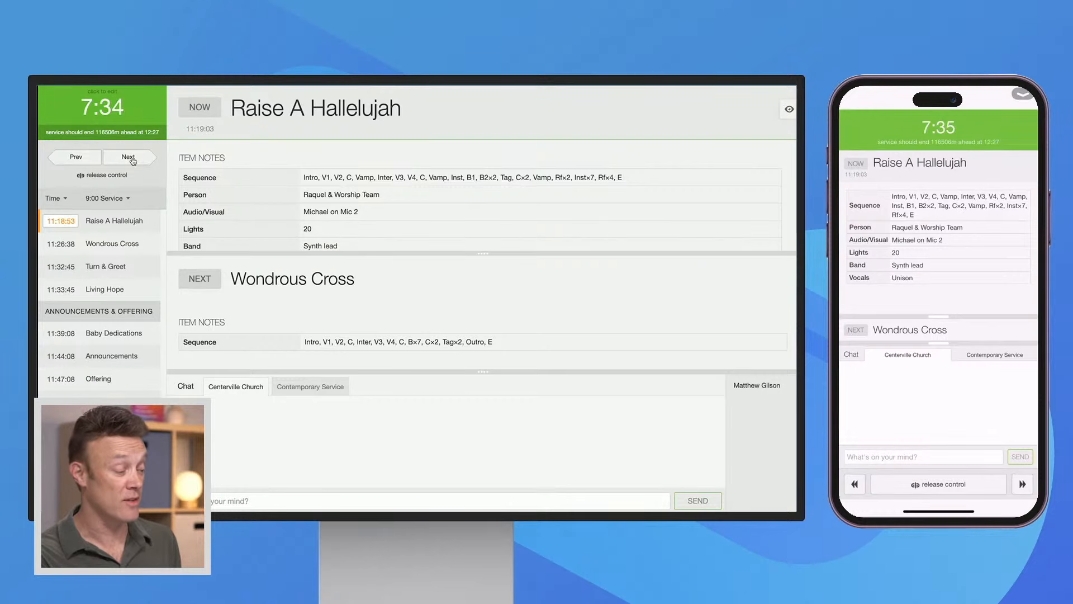
Extend the live countdown for Raise A Hallelujah by setting it to 10:32
left_click(117, 109)
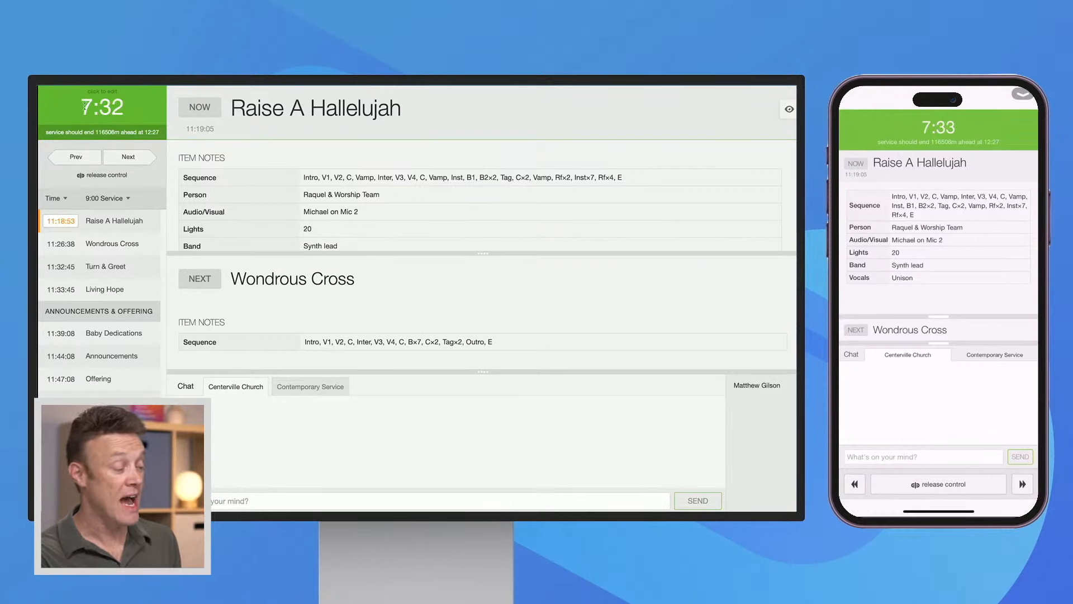
key("Left")
key("Left")
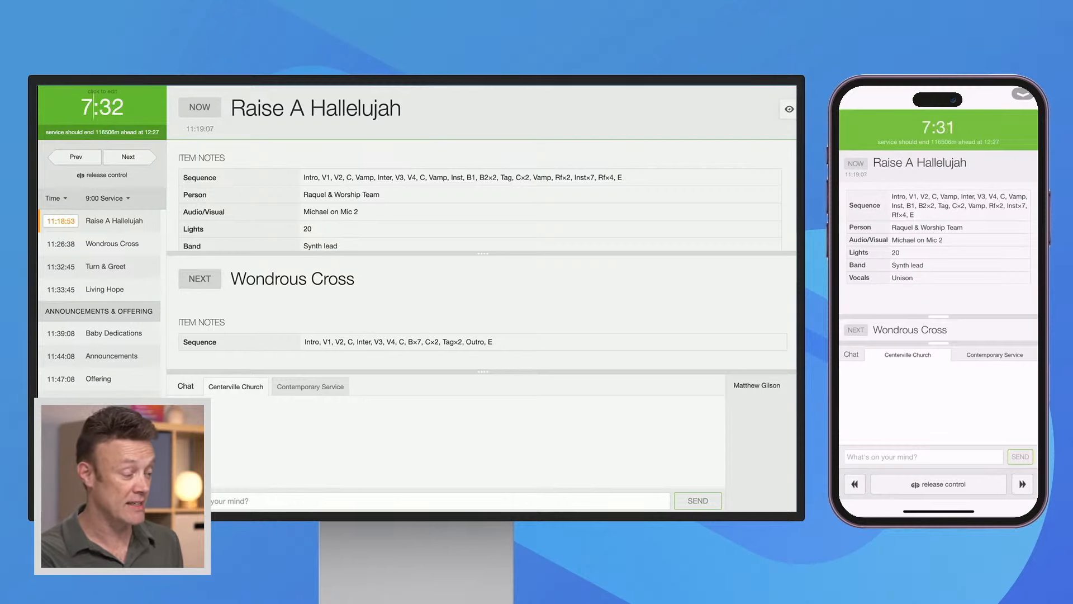
key("BackSpace")
type("10")
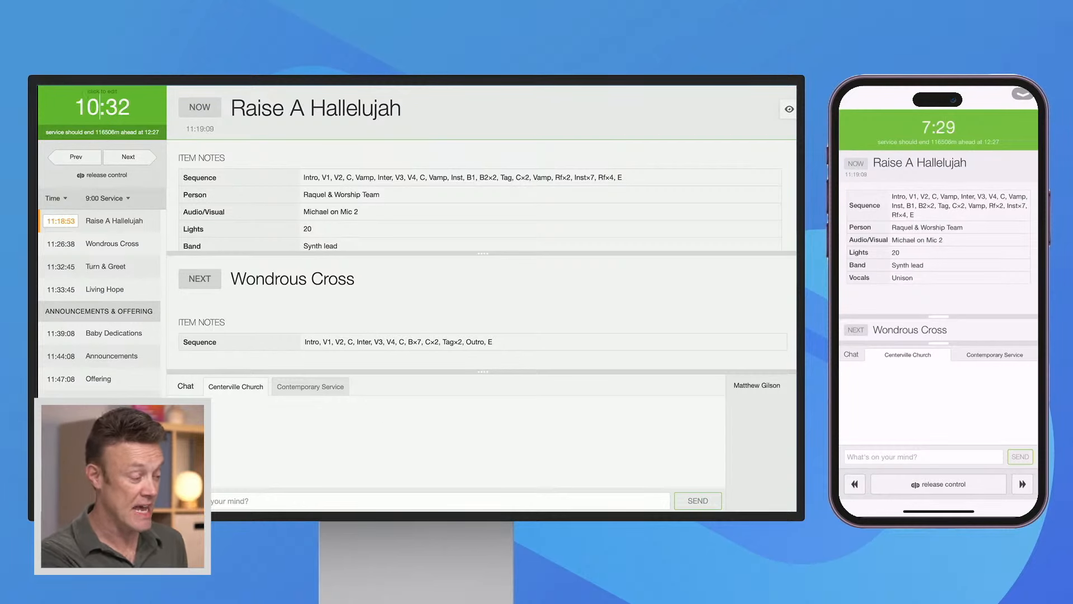
key("Return")
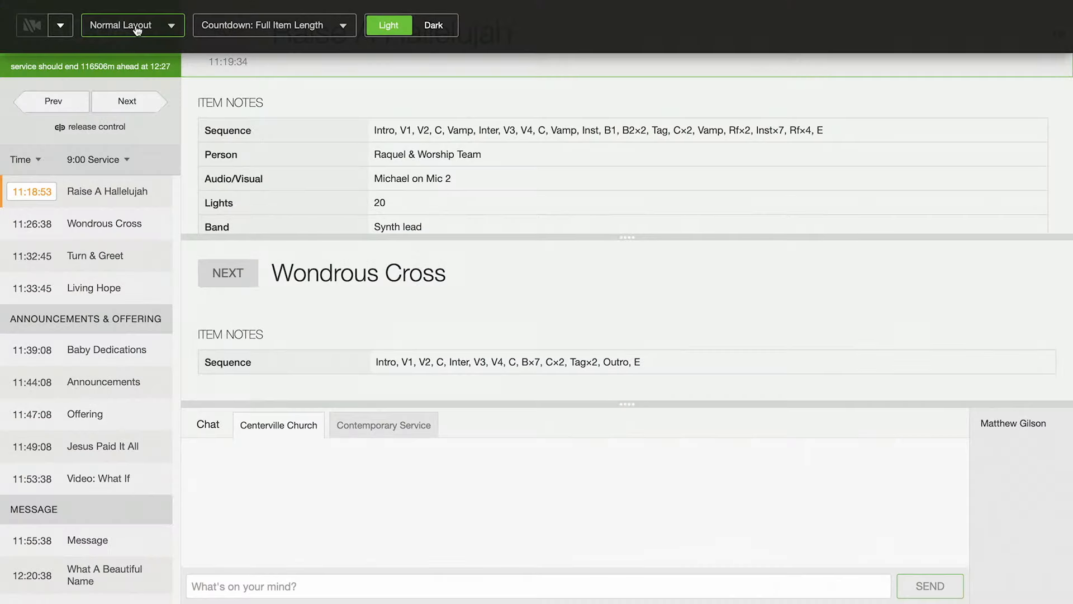
Switch the live display to the Fullscreen Overview layout, trying the dark theme before returning to the light one
left_click(134, 27)
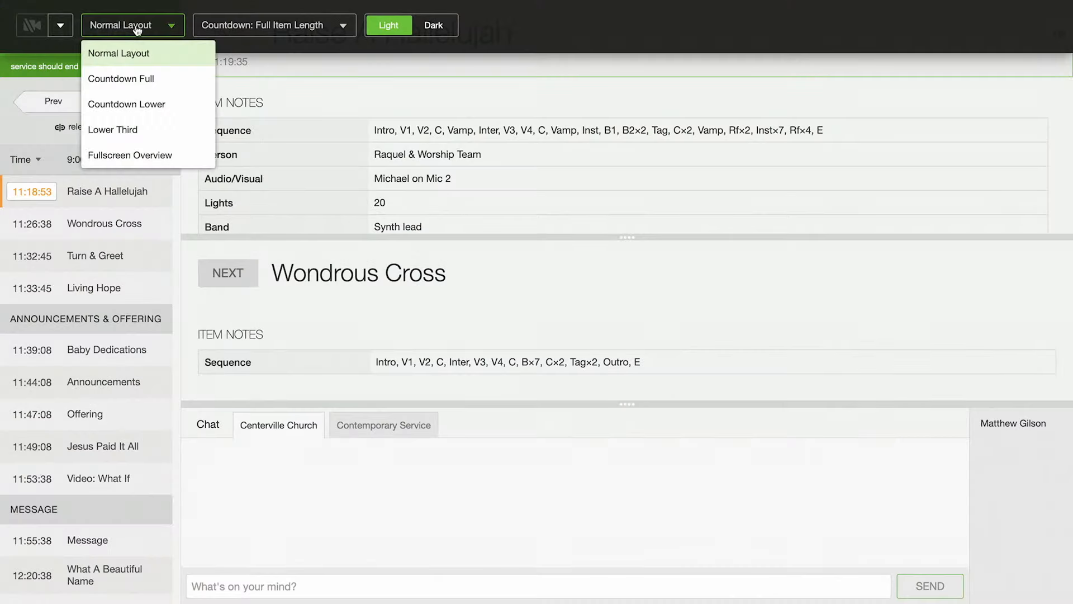
left_click(153, 157)
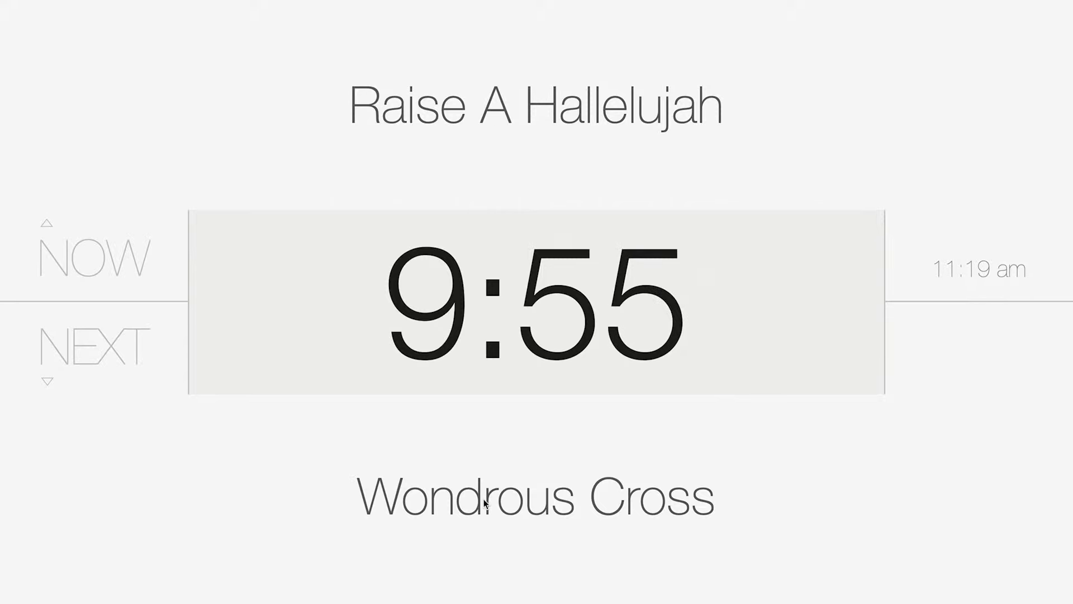
mouse_move(323, 8)
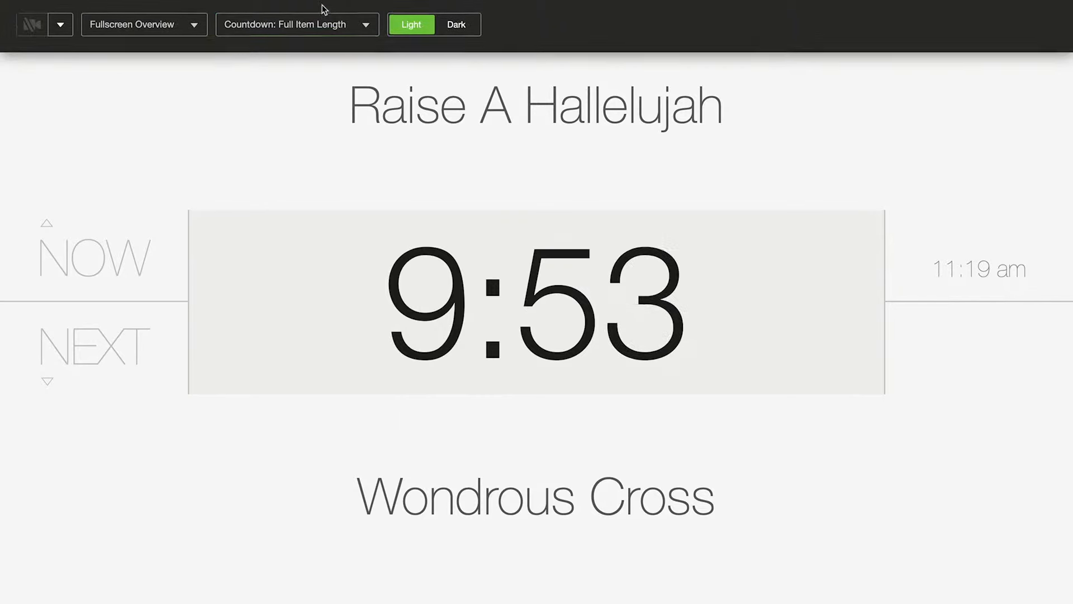
left_click(170, 26)
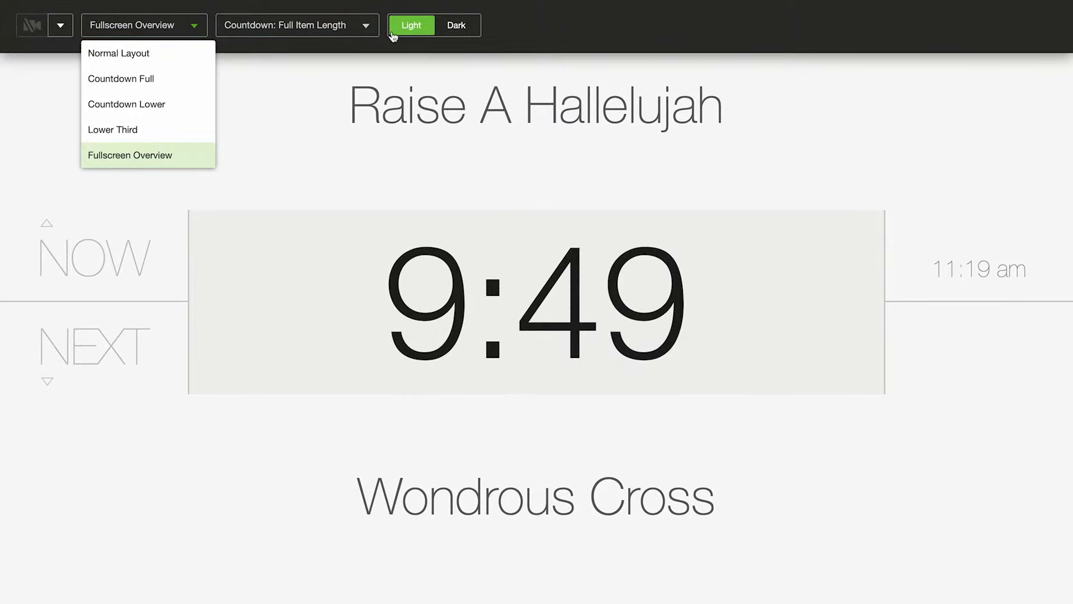
left_click(456, 35)
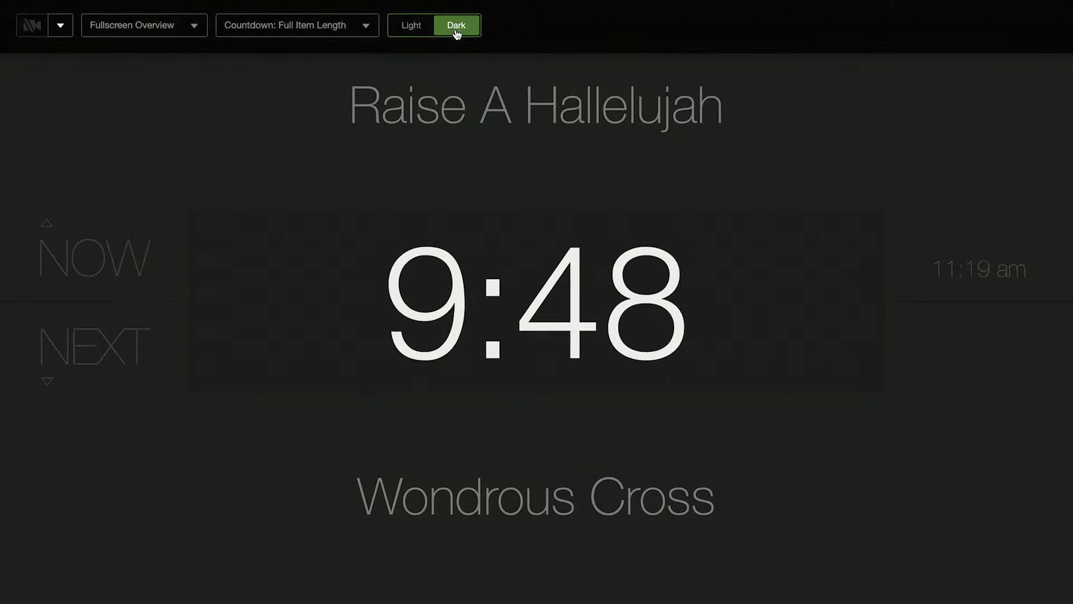
left_click(424, 27)
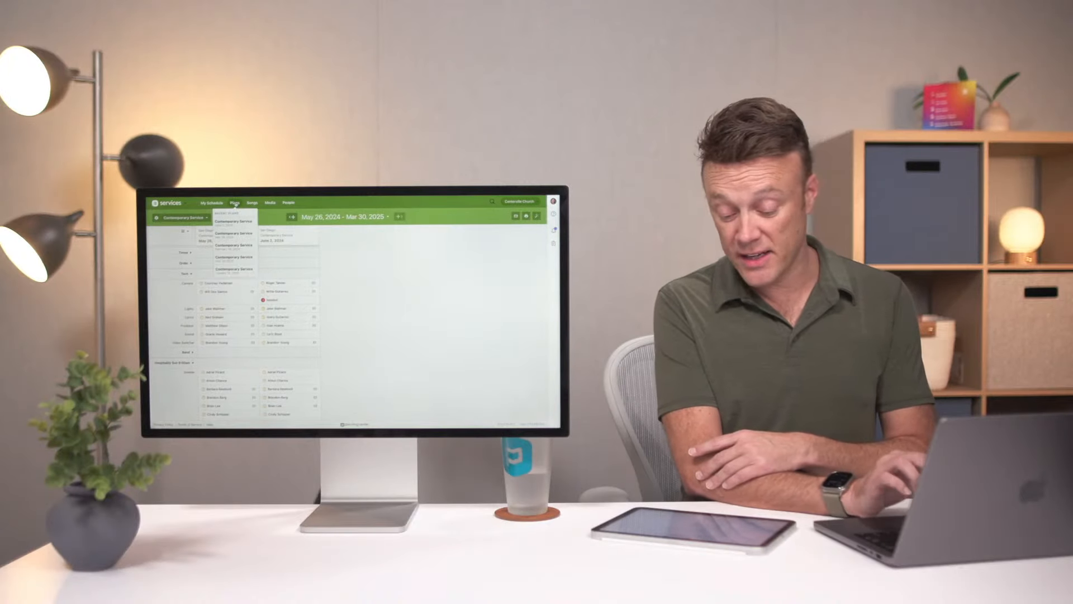
Go to the song library and review its Song File Integrations for MultiTracks, PraiseCharts and SongSelect
left_click(235, 204)
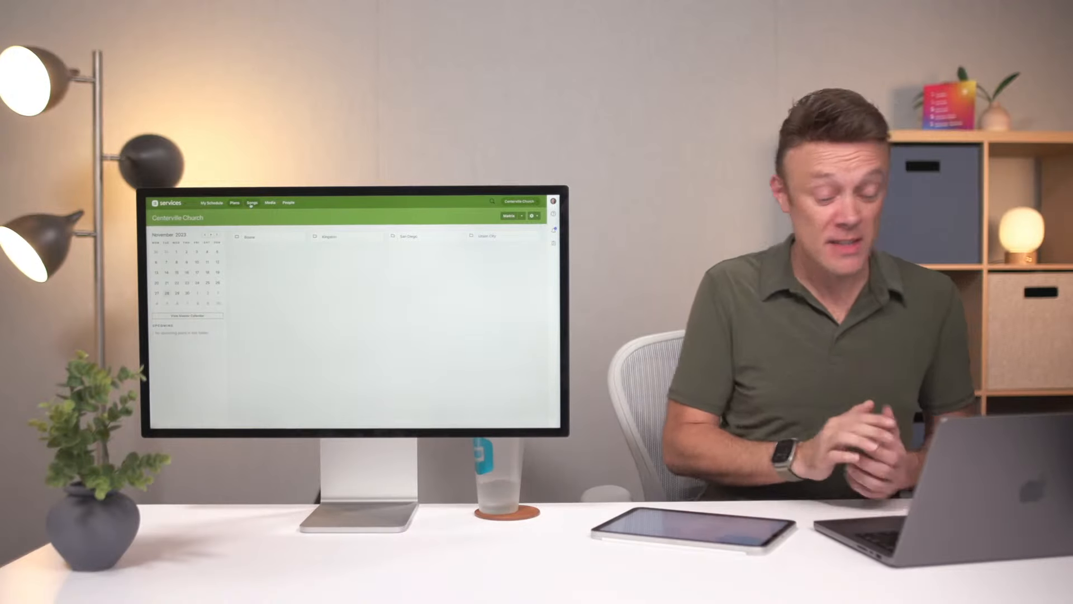
left_click(251, 203)
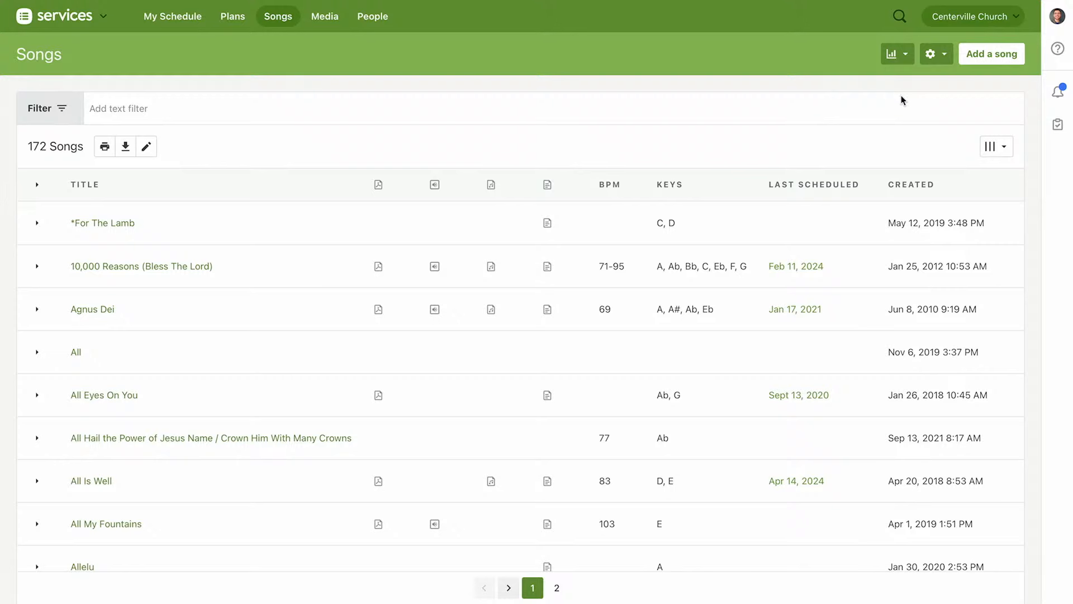
left_click(934, 54)
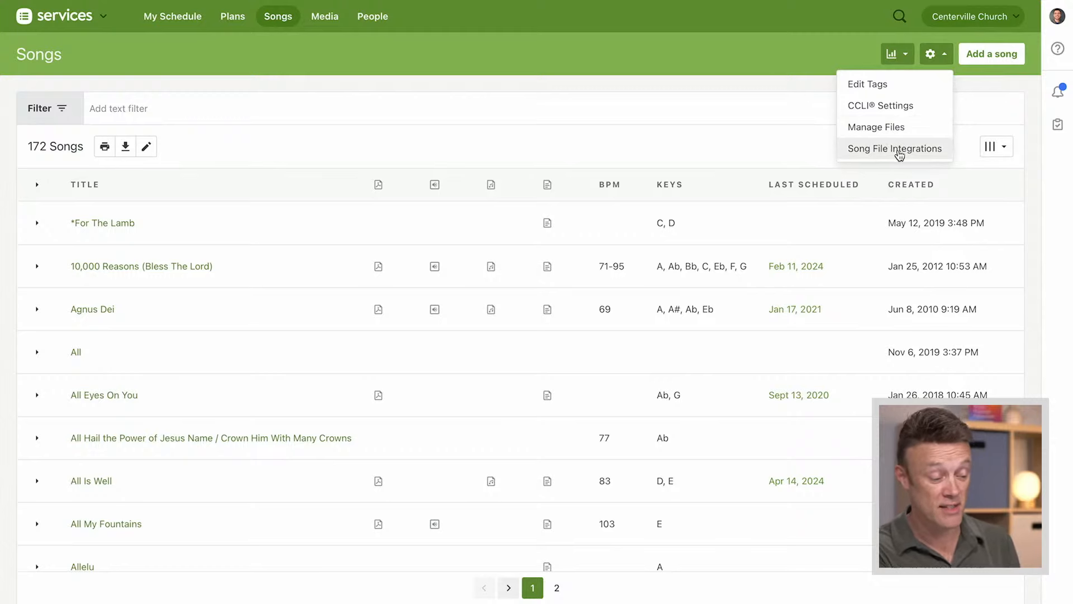
left_click(899, 155)
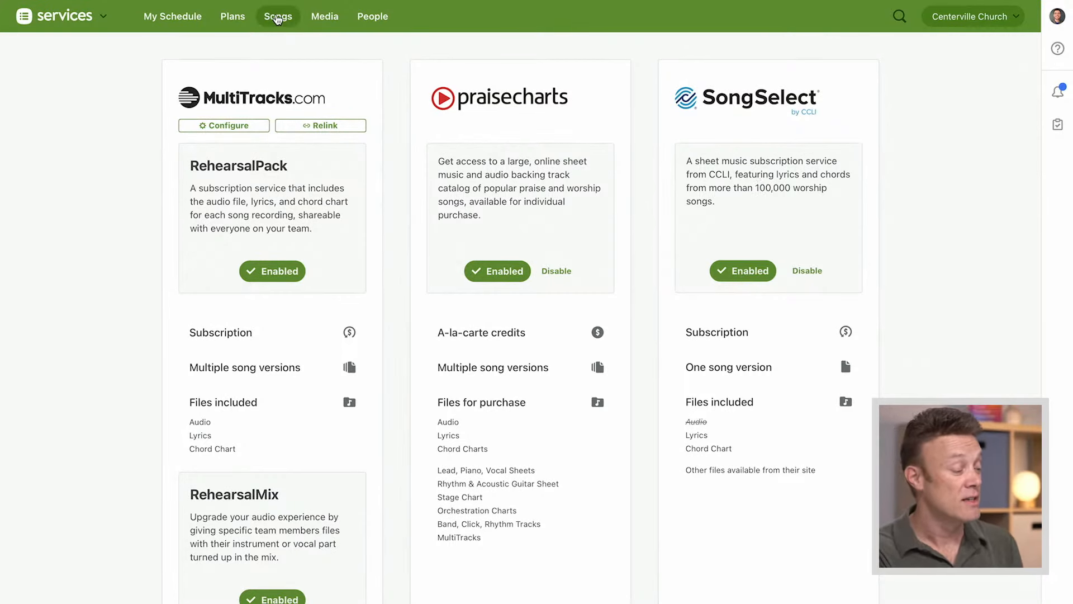
Return to the song list, filter it by "who you say" and open Who You Say I Am
left_click(278, 18)
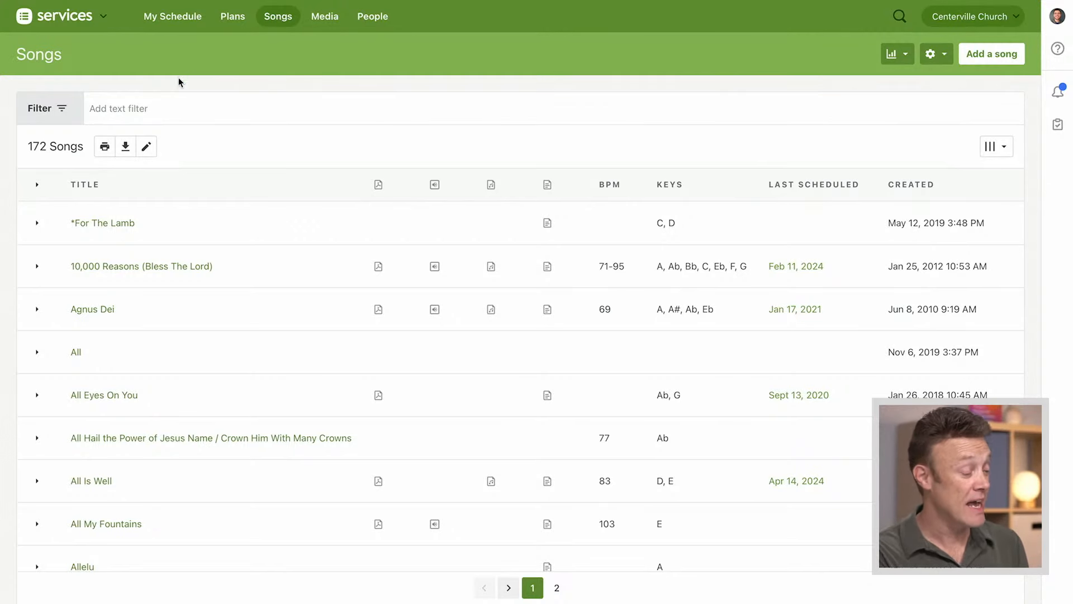
left_click(164, 110)
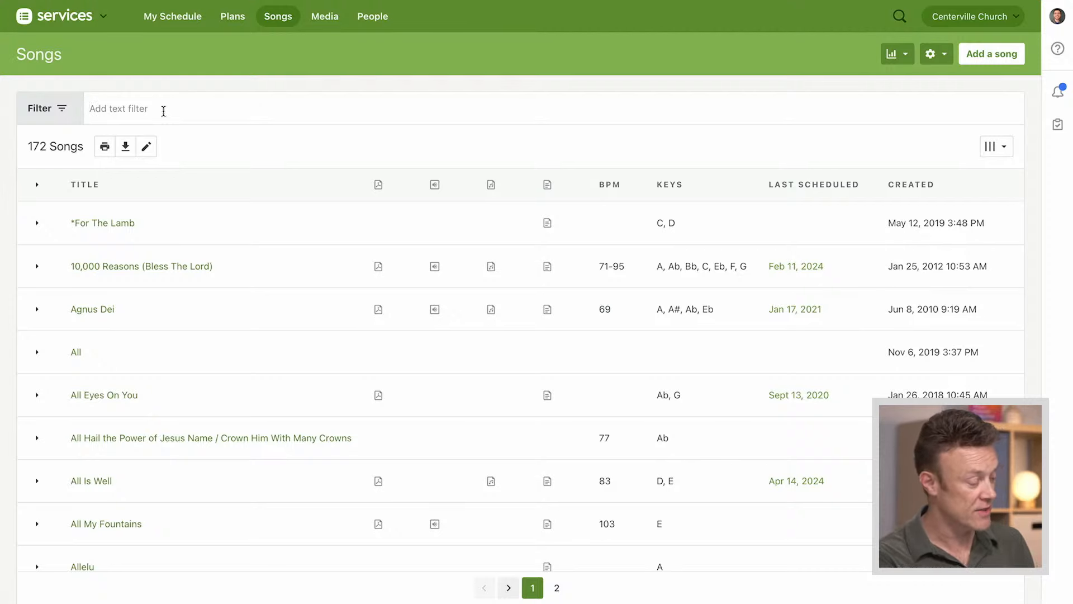
type("who you say")
key("Return")
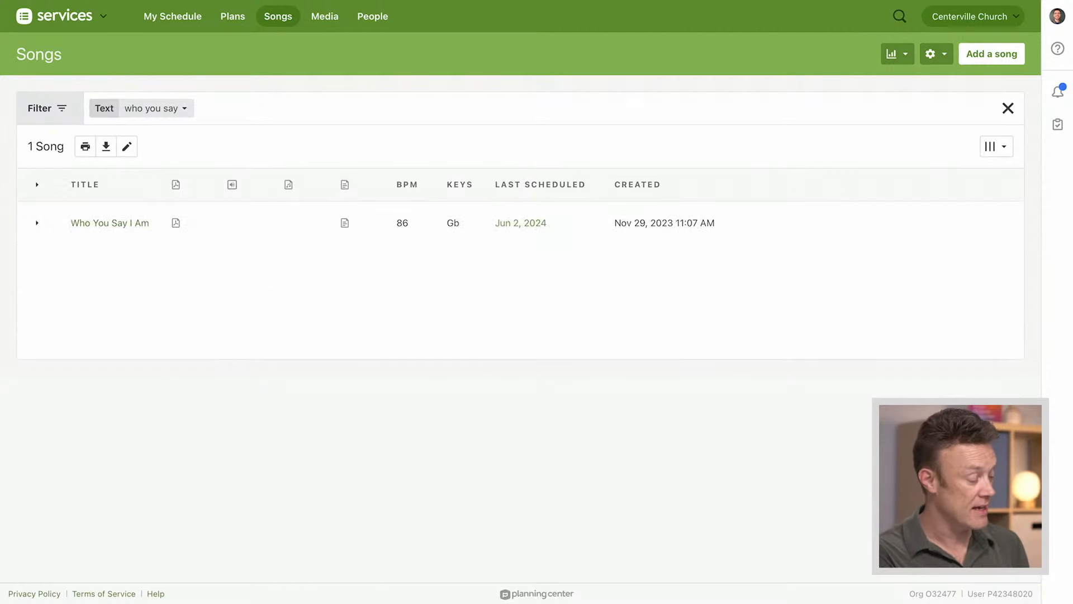
left_click(109, 225)
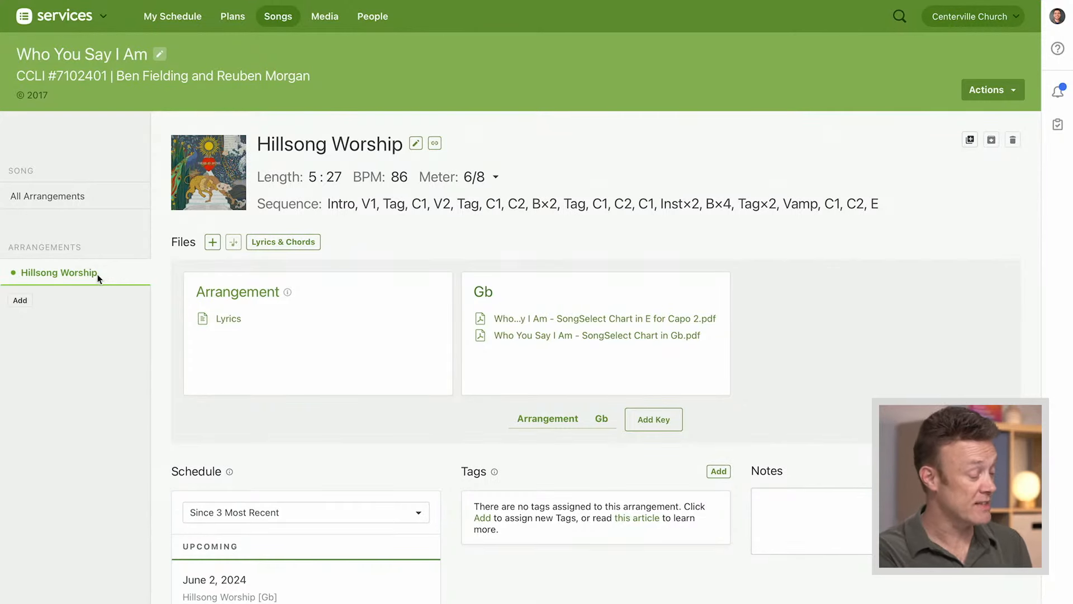
Add a custom arrangement named Acoustic in the key of D, importing the SongSelect lyrics
left_click(21, 301)
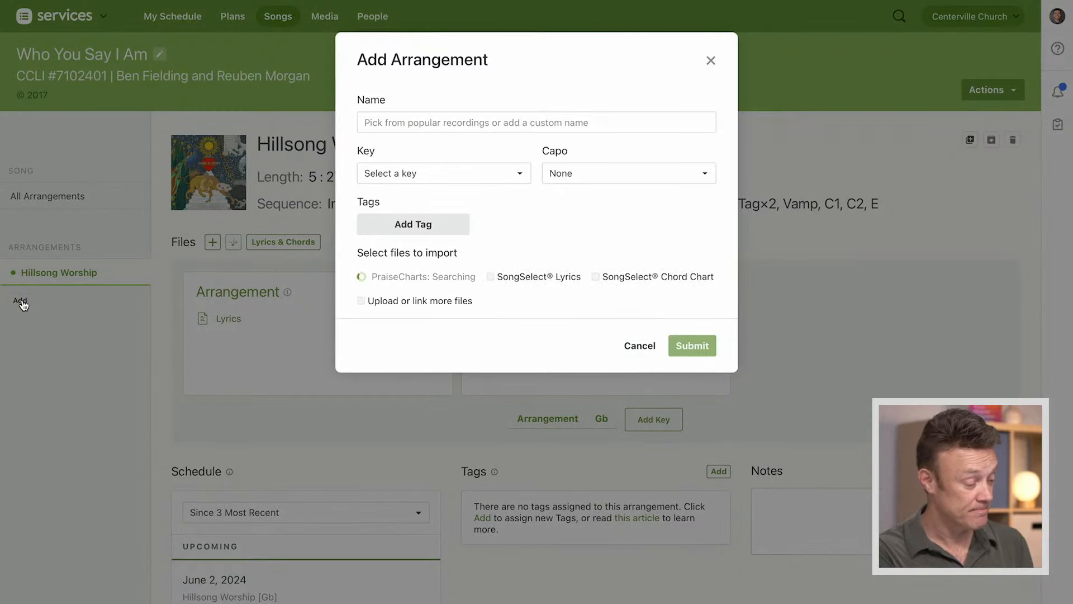
left_click(496, 125)
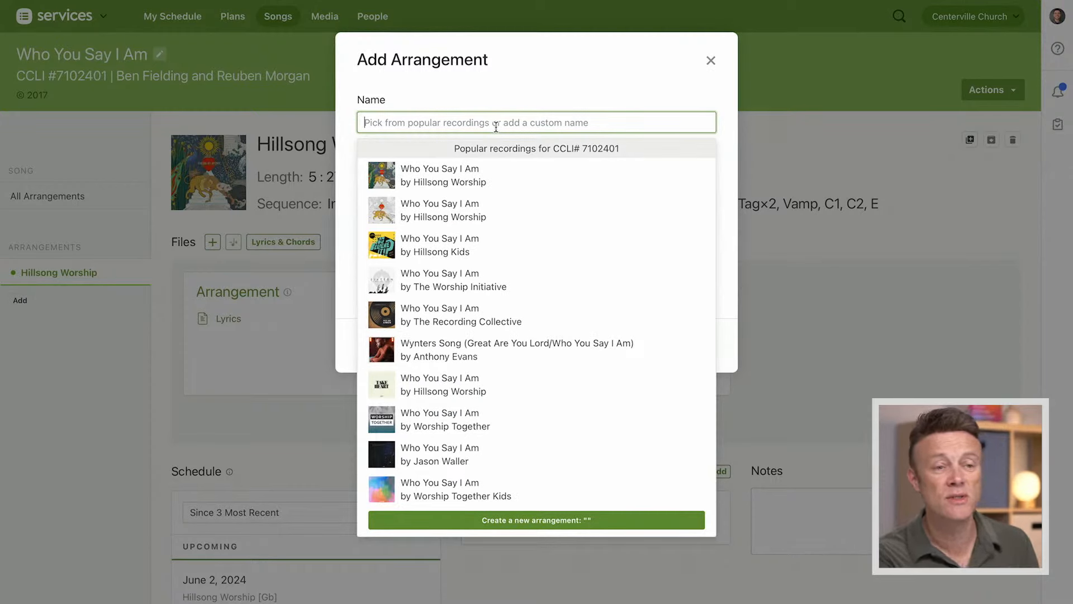
type("Acoustic")
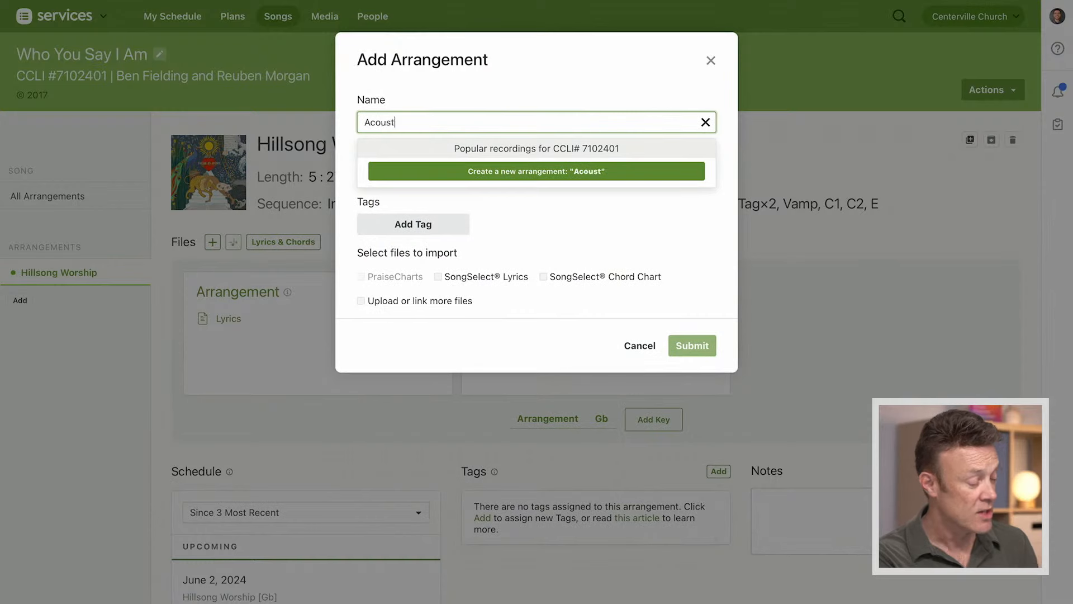
left_click(528, 171)
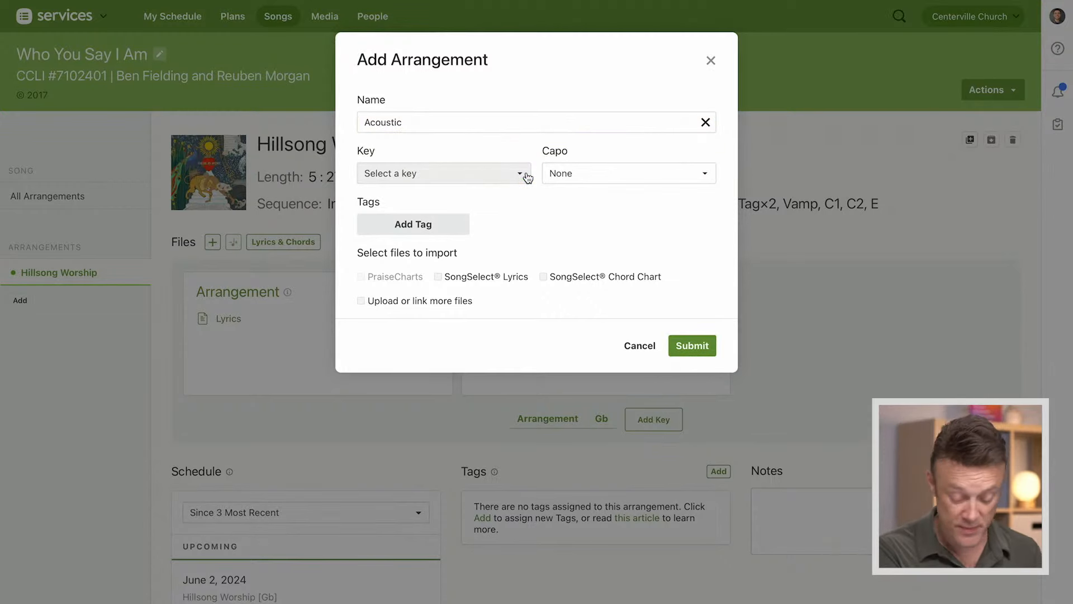
left_click(516, 175)
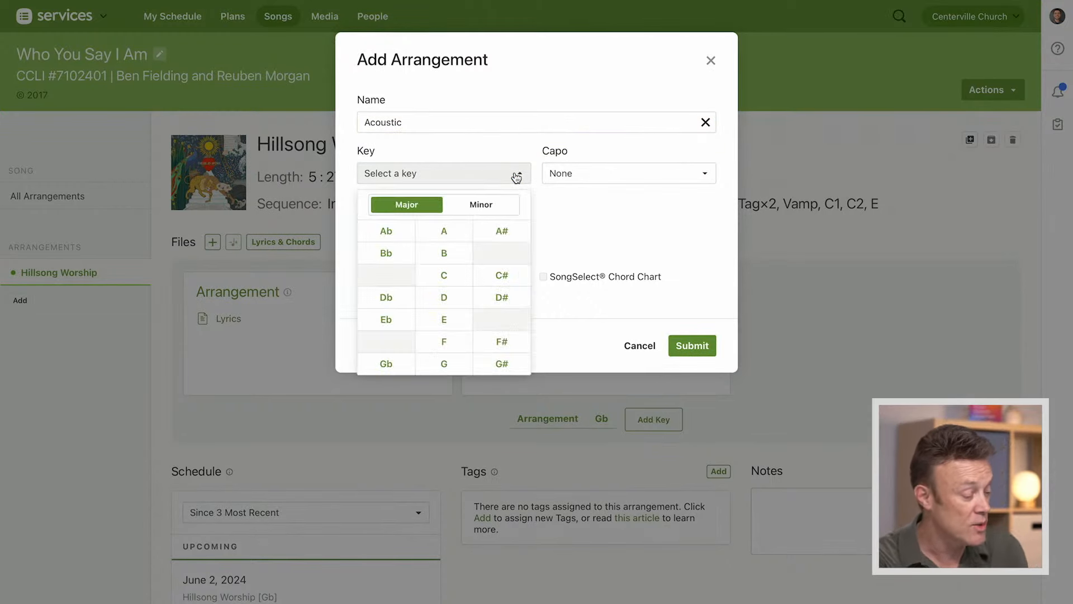
left_click(449, 300)
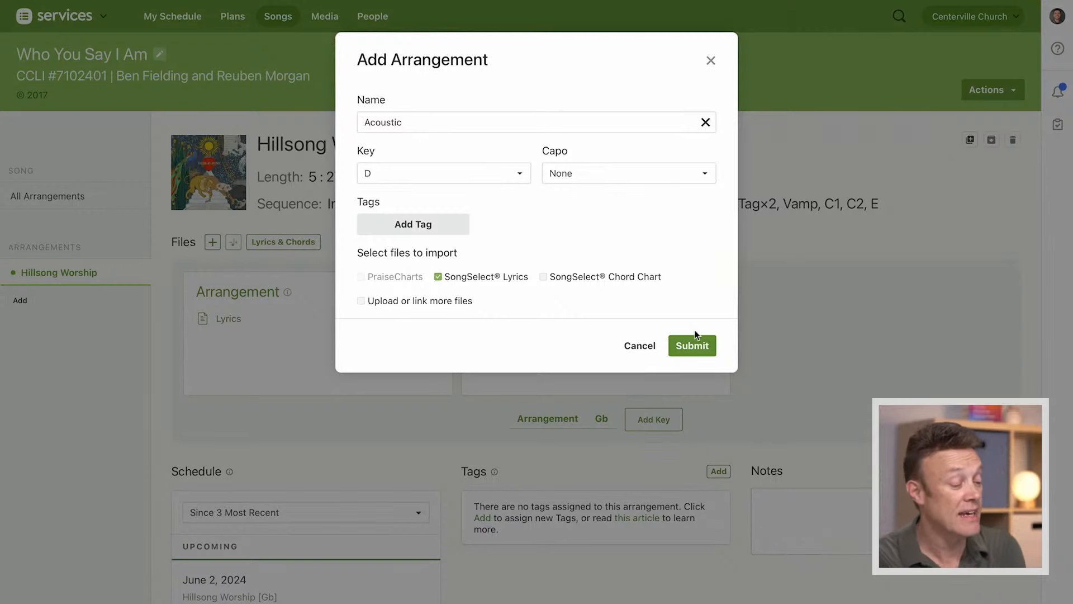
left_click(692, 346)
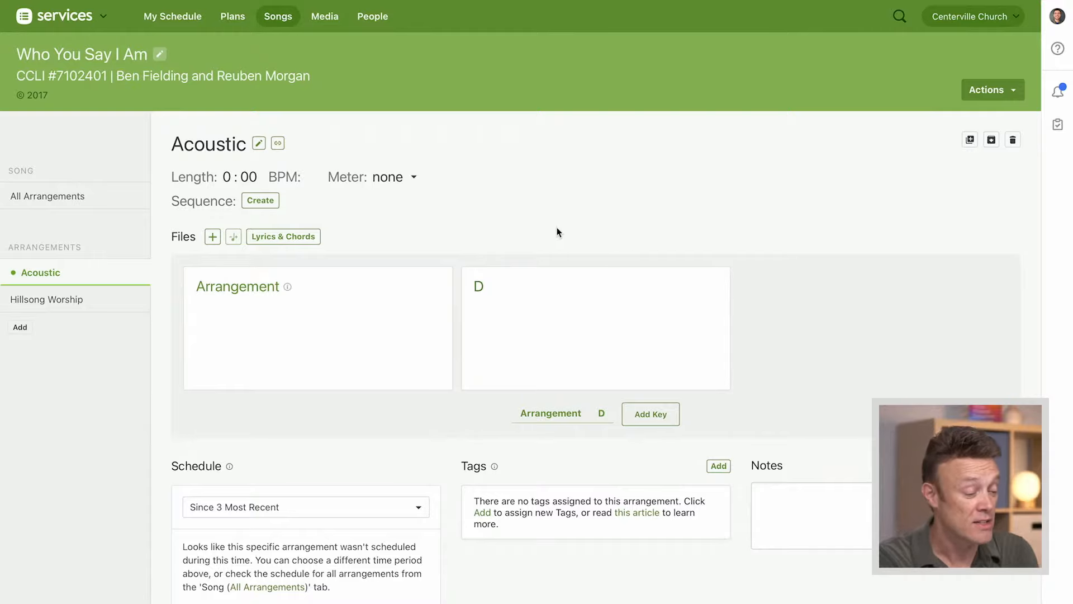
Upload the desktop files Who You Say I Am (Acoustic) in D.pdf and the Acoustic Version .m4a to the arrangement's D key
key("ctrl+Left")
left_click(894, 217)
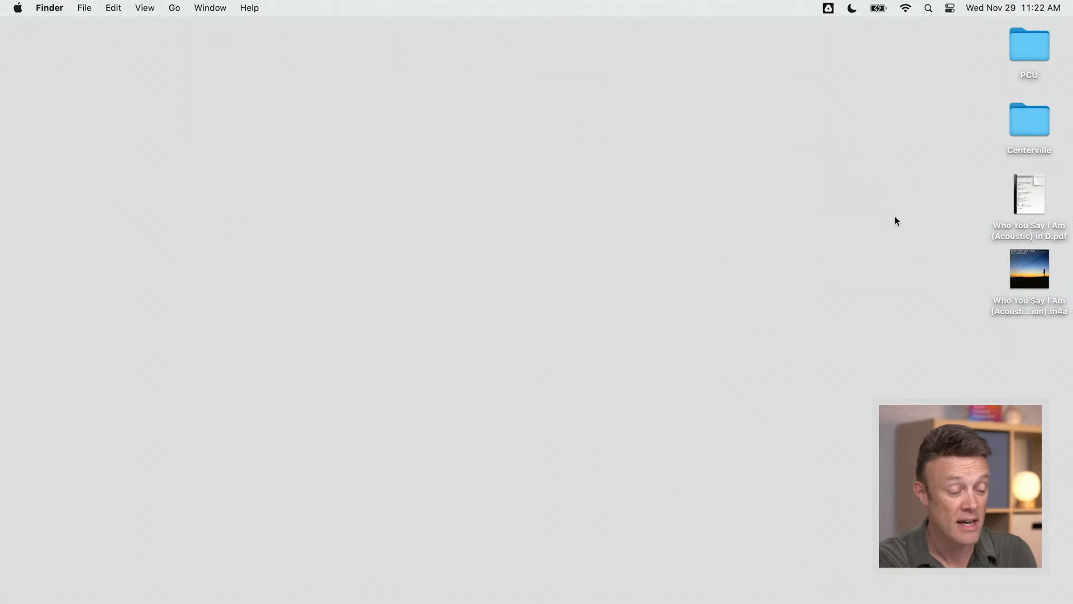
left_click_drag(960, 179, 1042, 328)
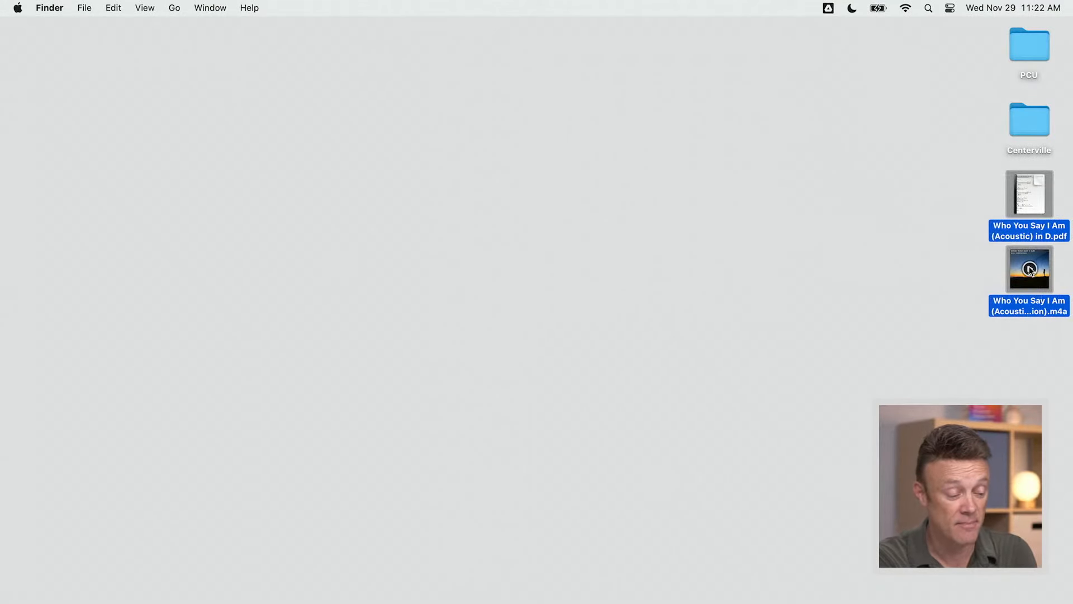
left_click_drag(1015, 284, 584, 351)
key("ctrl+Right")
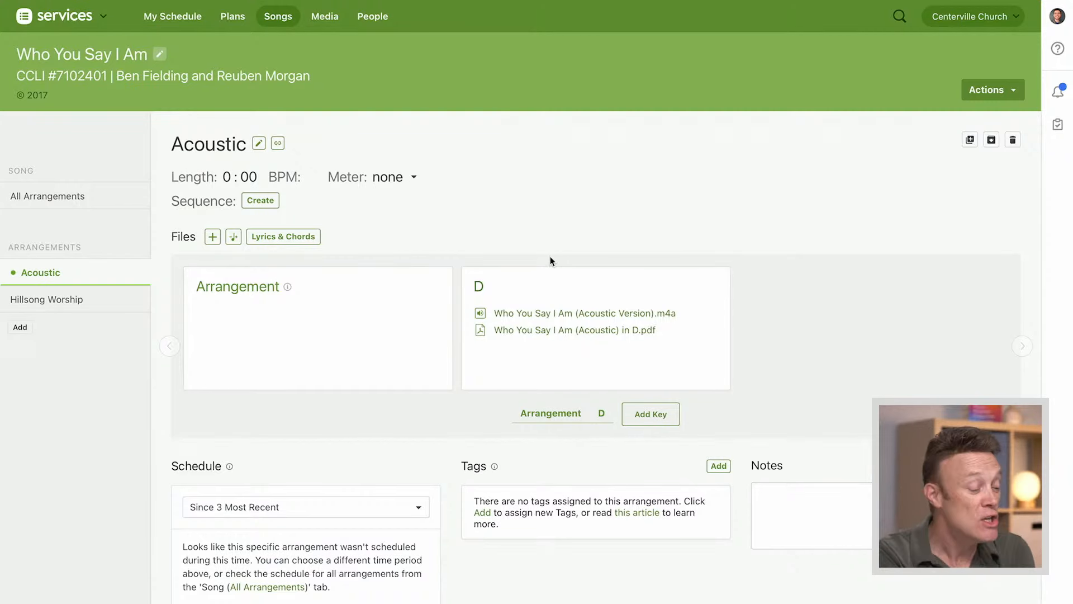
Transpose the Who You Say I Am (Acoustic Version).m4a audio down from D to C
mouse_move(552, 318)
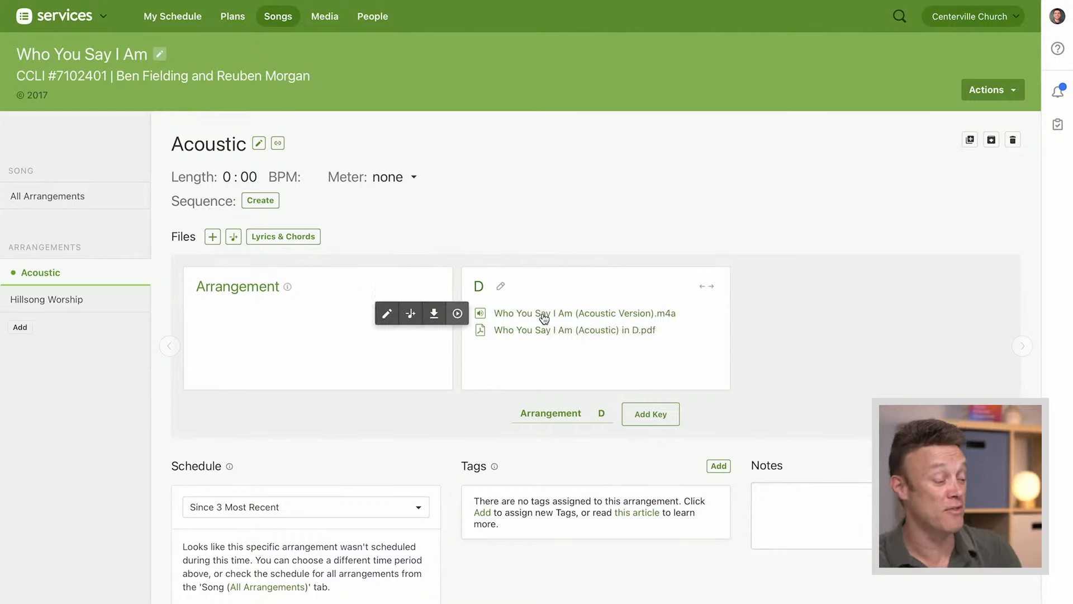
left_click(411, 314)
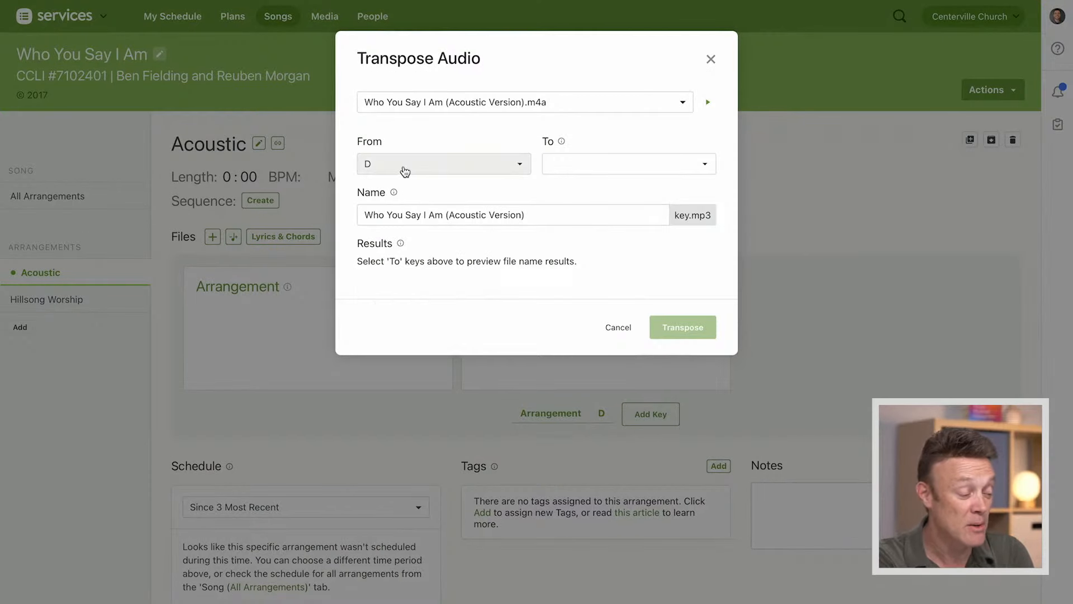
left_click(617, 171)
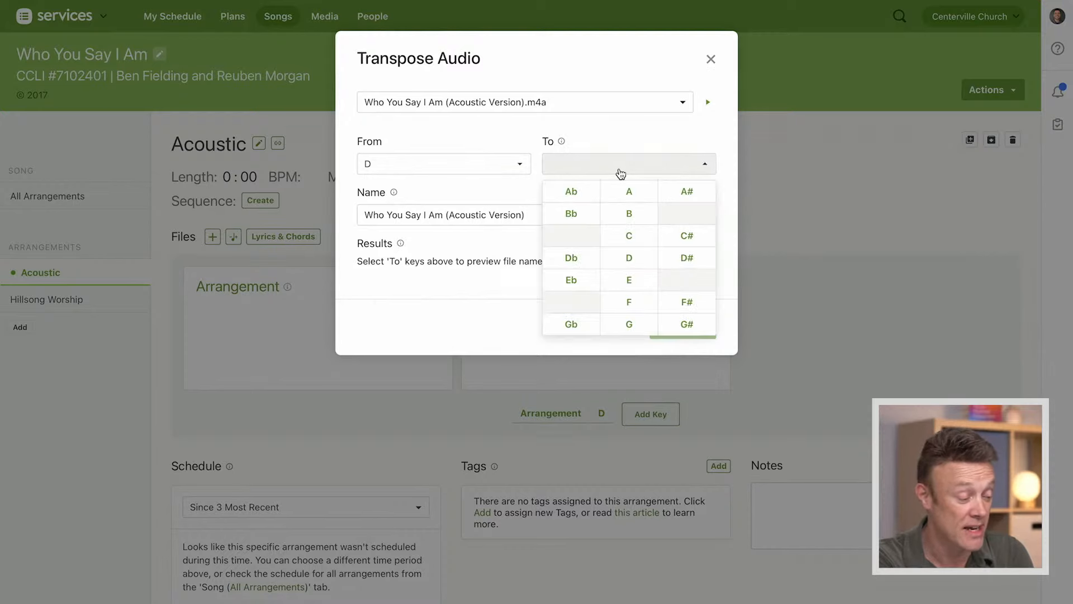
left_click(627, 237)
left_click(655, 128)
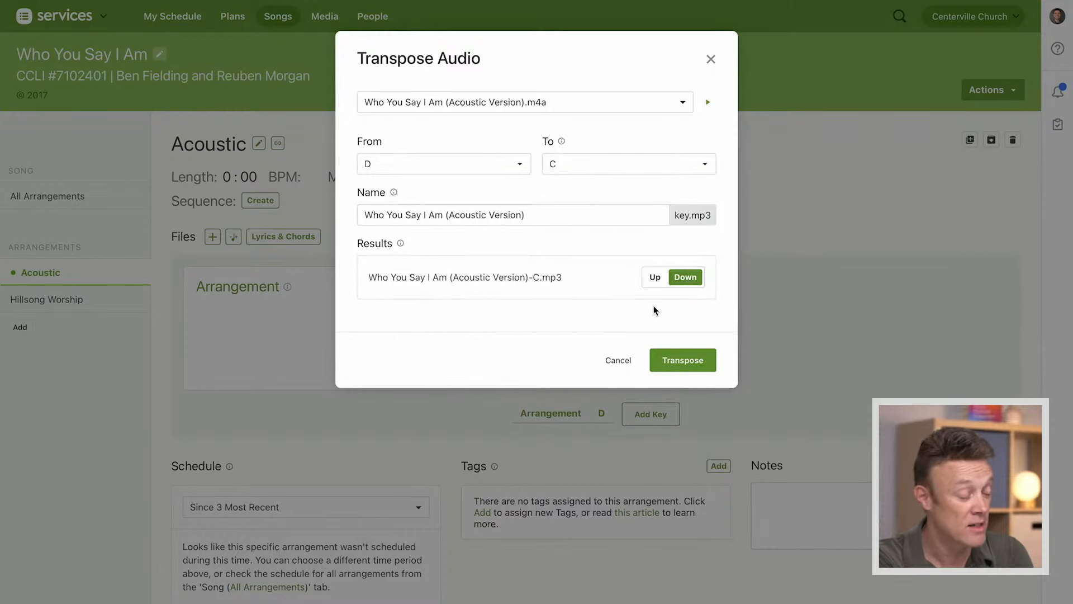
left_click(684, 362)
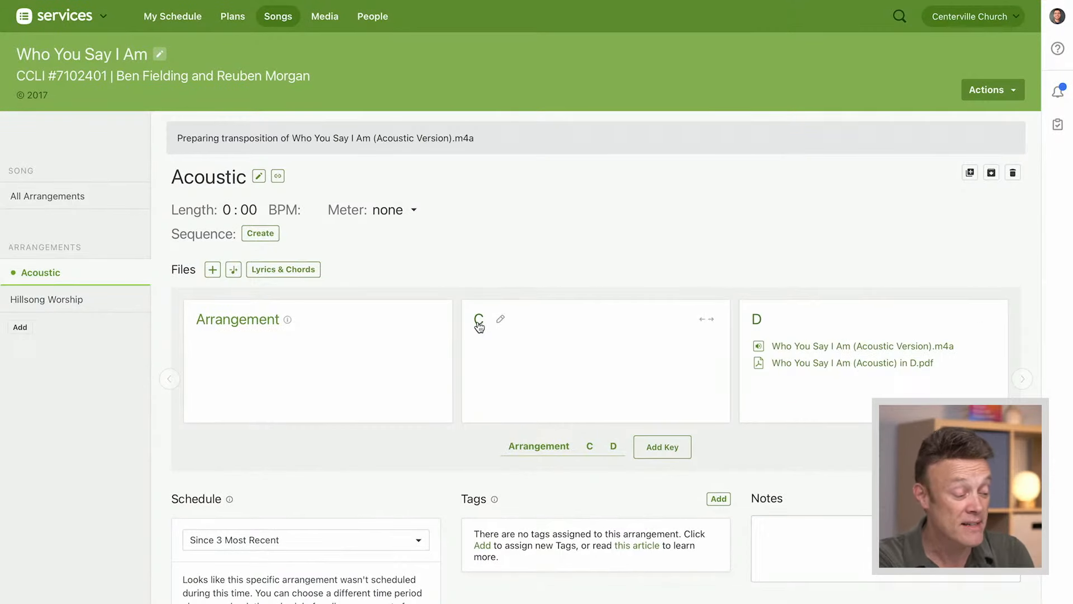
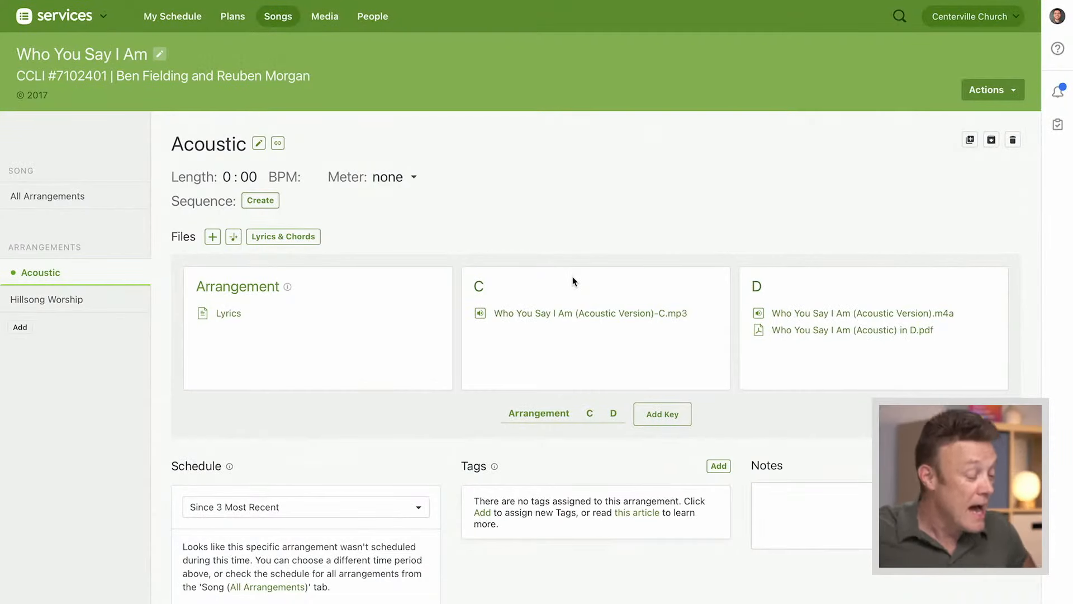
Open the Acoustic arrangement's lyrics and chords editor and add a D chord line above "Who am I that the highest King"
mouse_move(555, 318)
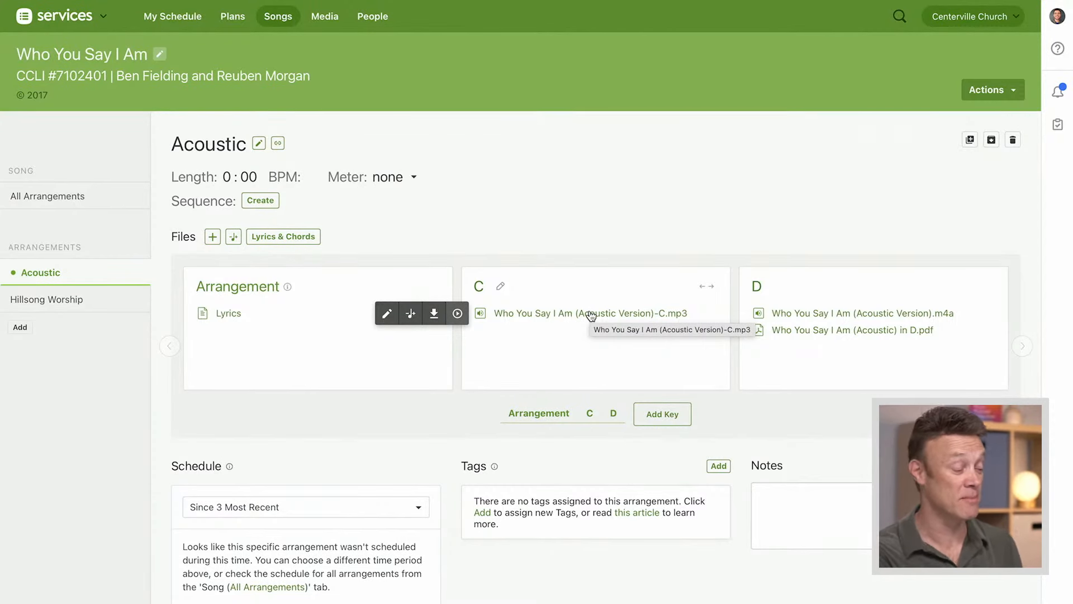
left_click(296, 243)
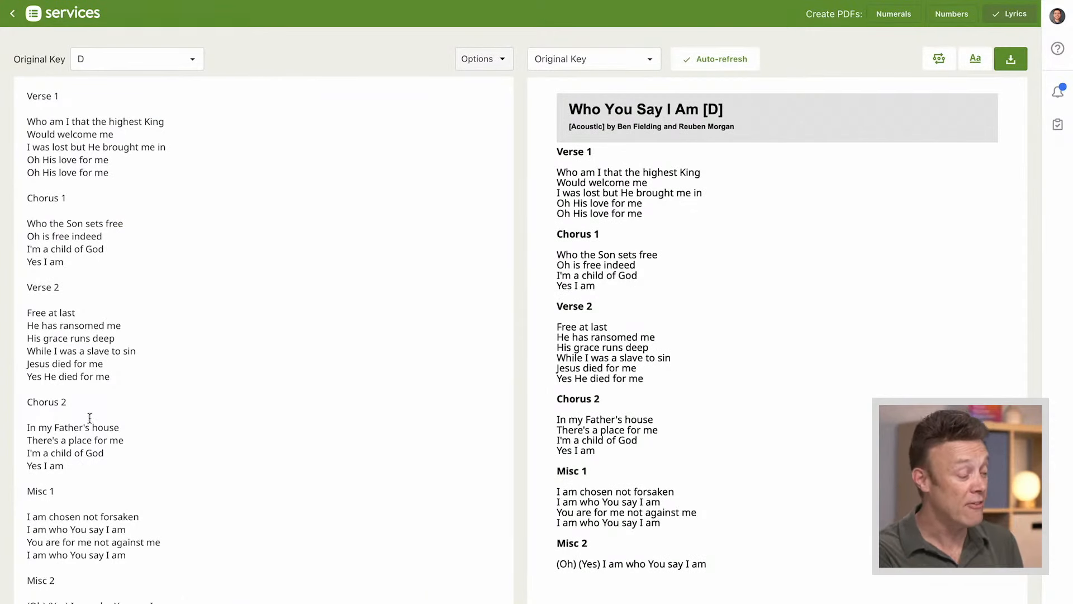
left_click(103, 146)
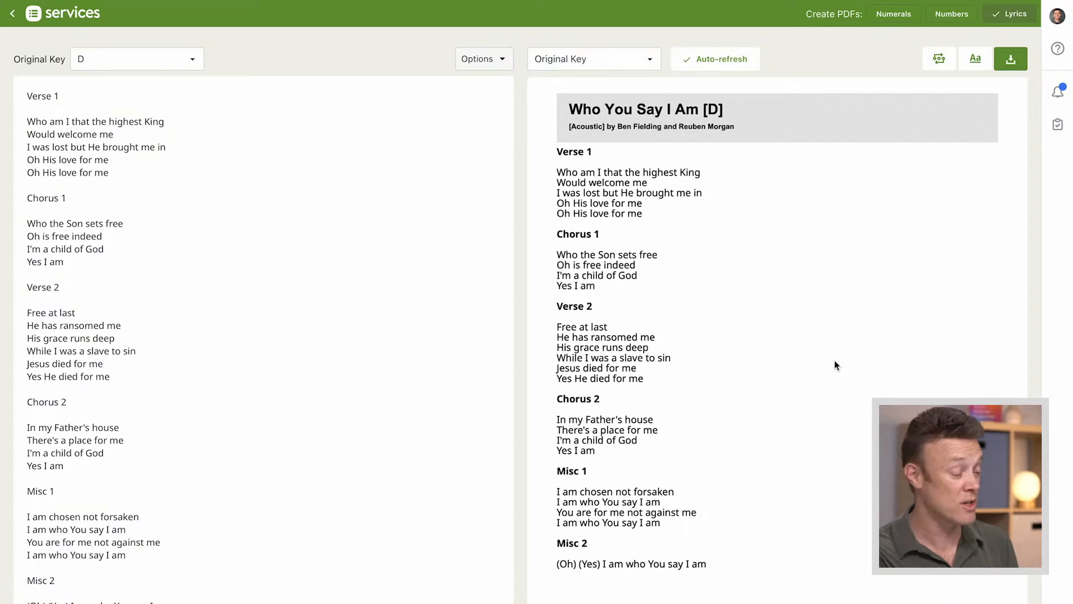
left_click(124, 171)
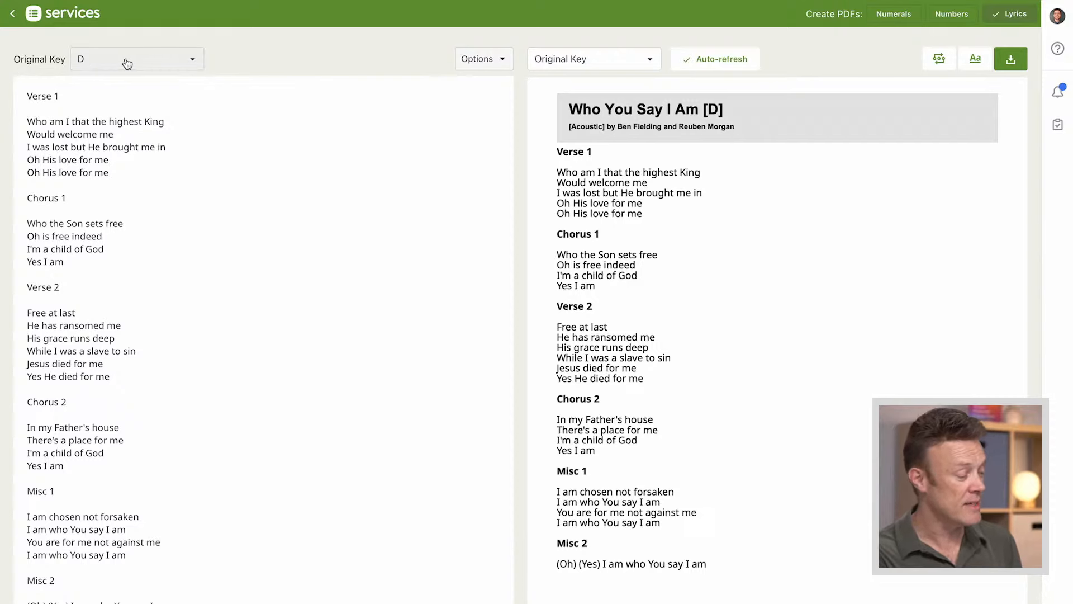
left_click(28, 108)
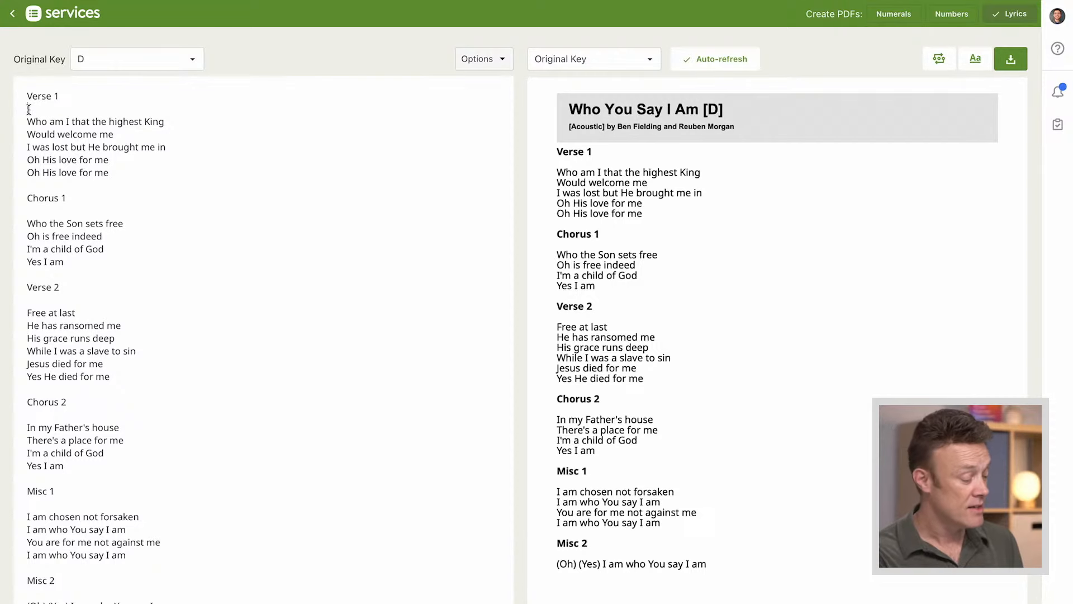
key("Return")
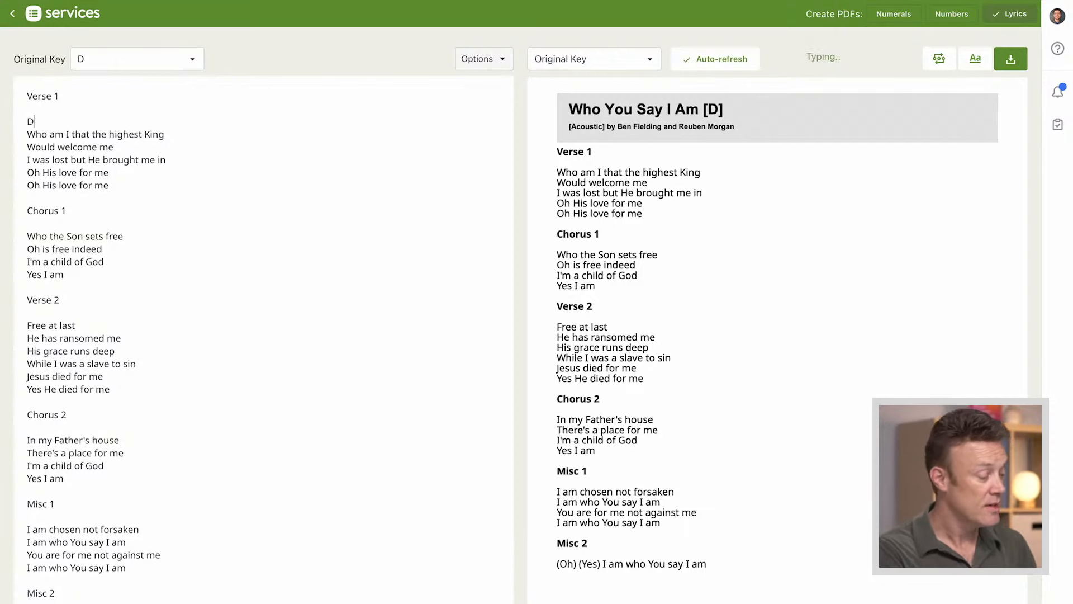
Add a chord line with G, D/F# and D spaced above "Would welcome me" in Verse 1, without periods after the chords
left_click(168, 134)
key("Return")
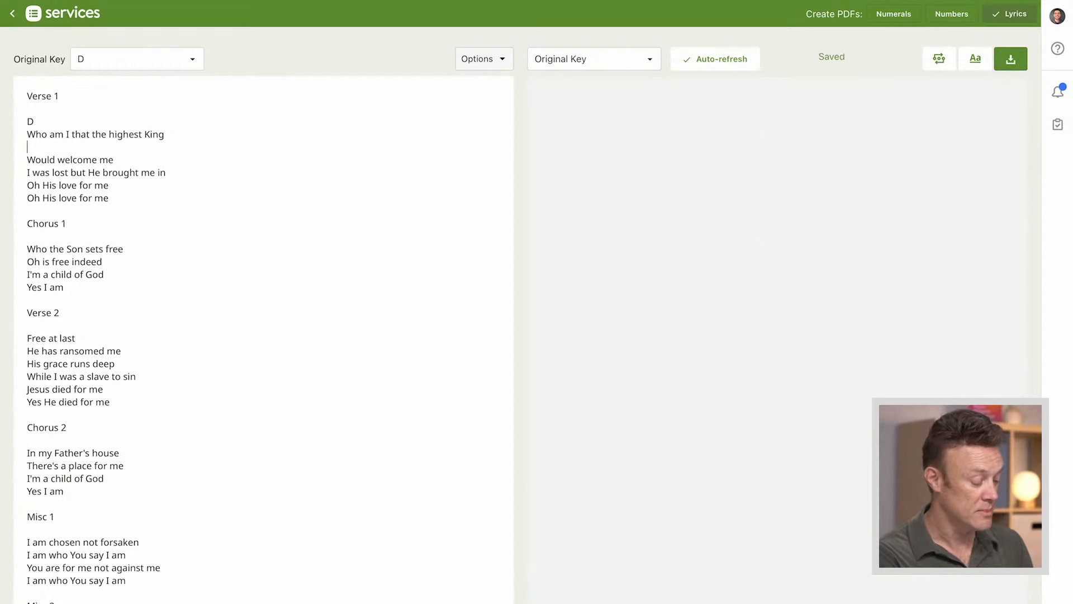
type("G.     D/F#")
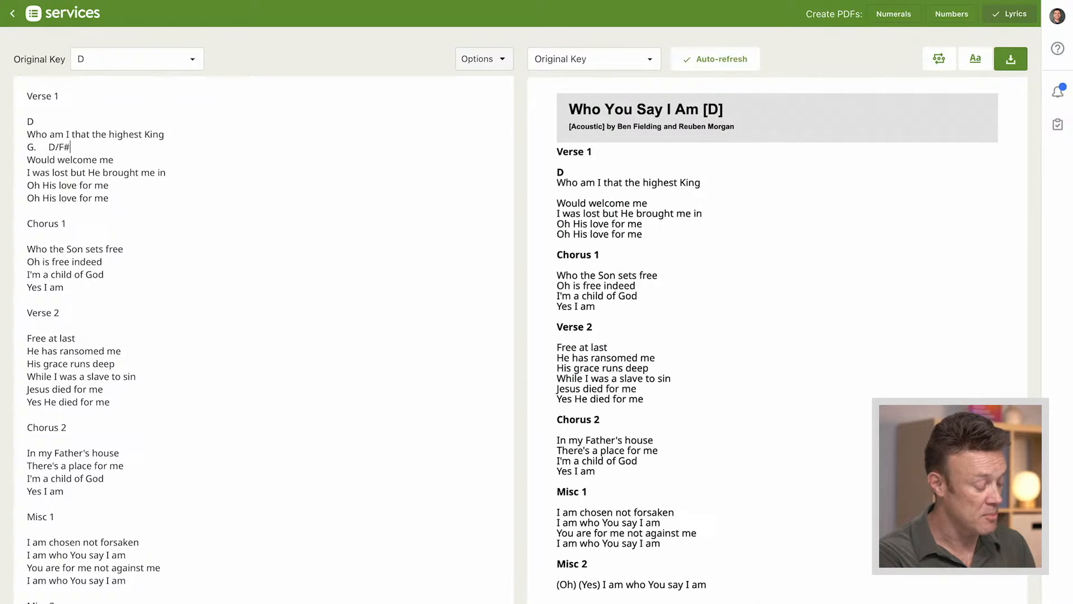
type(".       ")
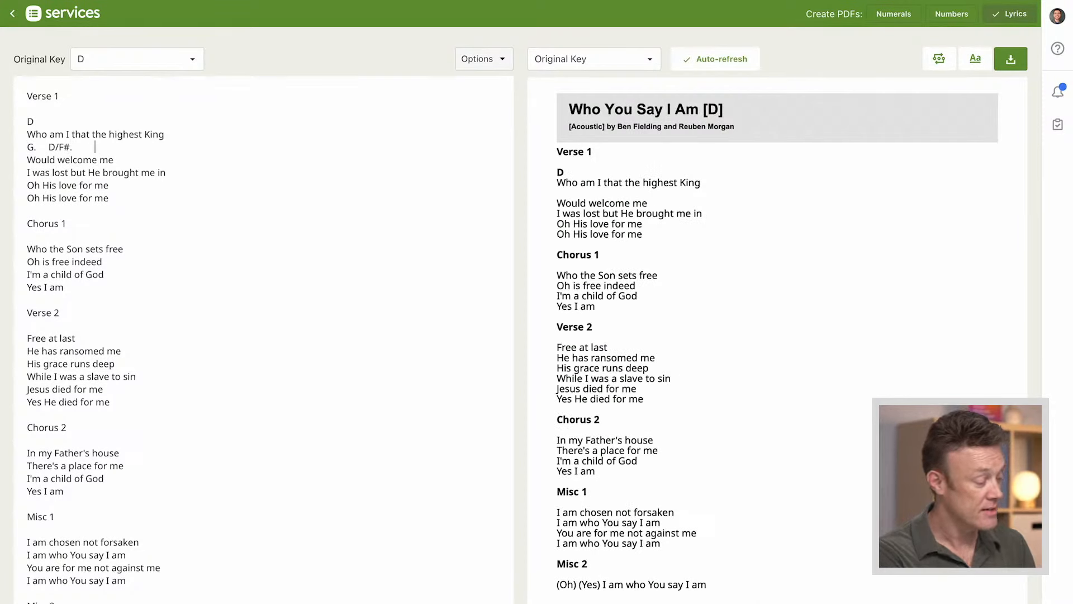
type("G")
key("BackSpace")
type("D")
left_click(72, 149)
key("BackSpace")
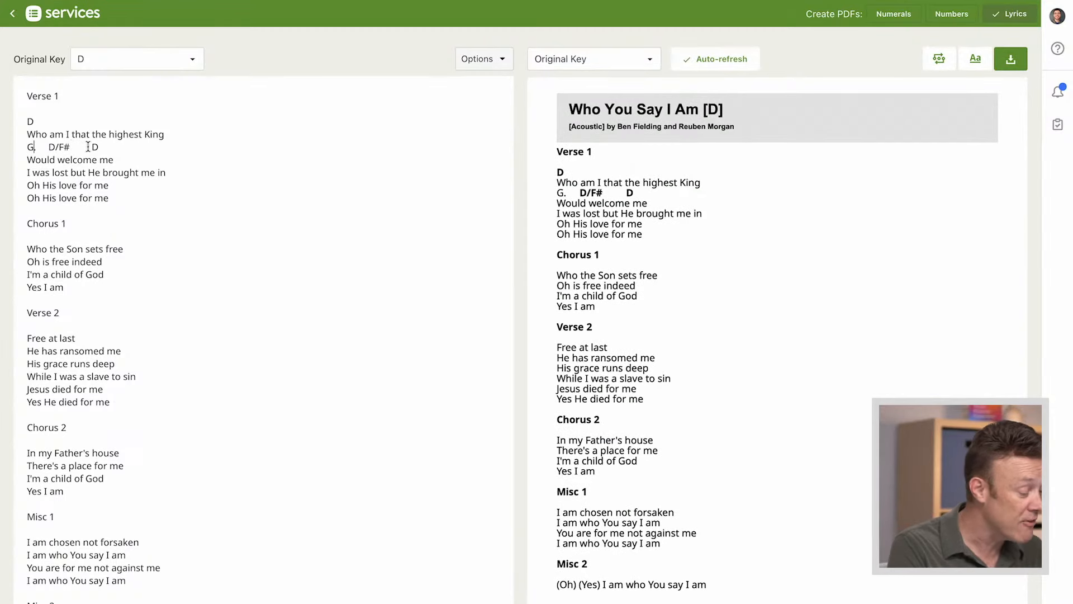
key("BackSpace")
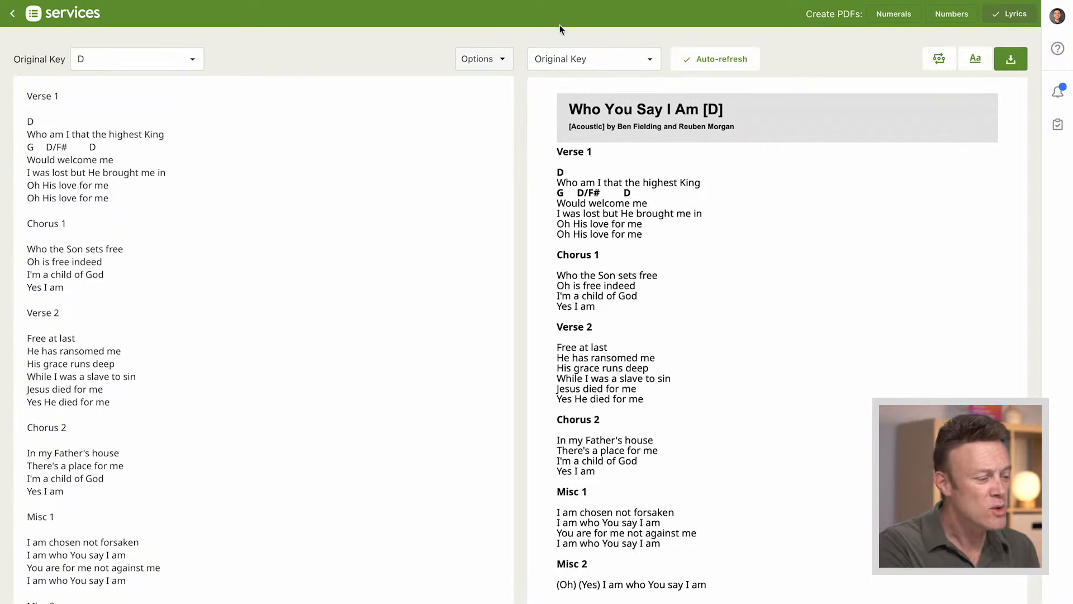
Preview the chord chart in Eb and insert an inline [D] chord before "I was lost but He brought me in"
left_click(602, 59)
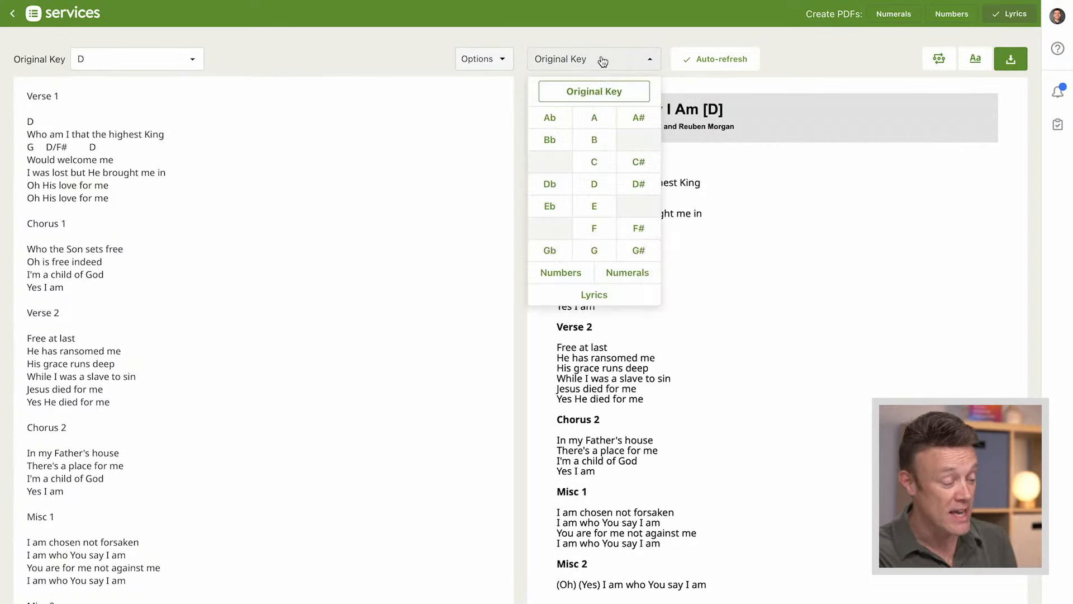
left_click(550, 211)
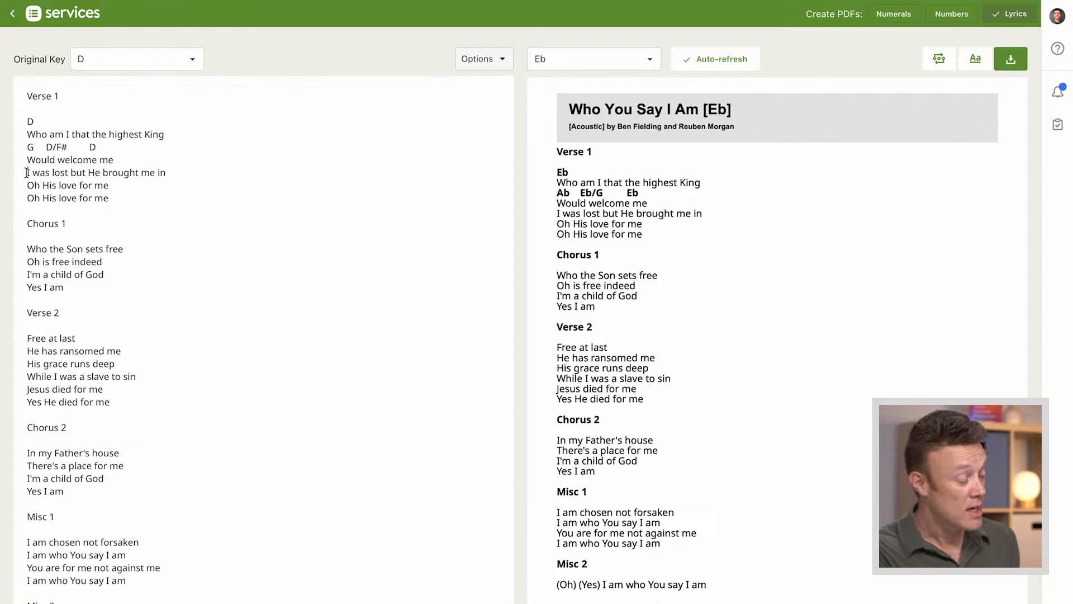
type("[D]")
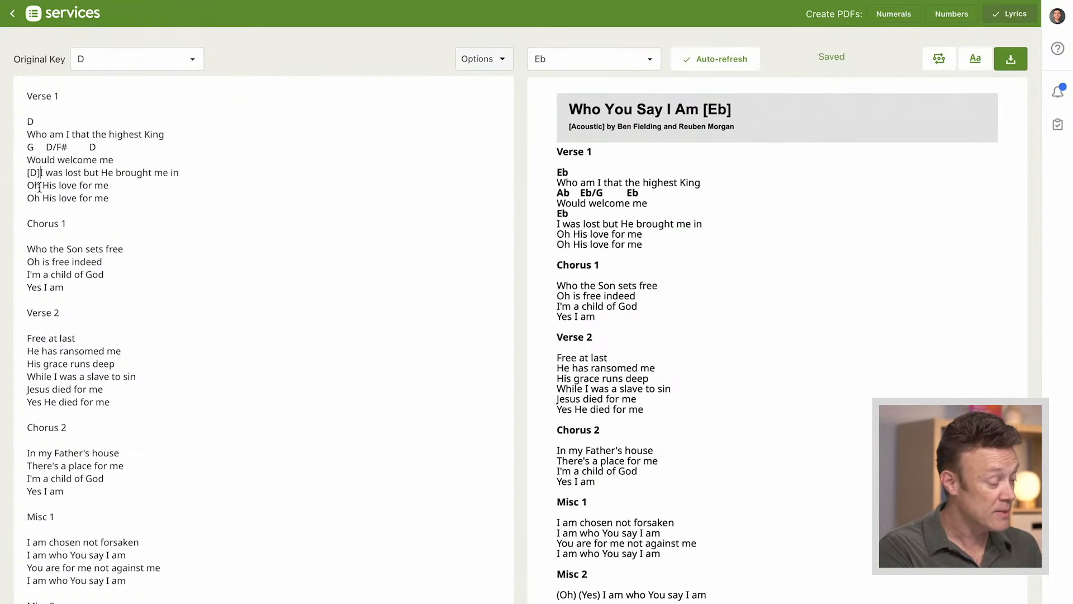
Insert inline chords in Verse 1's first "Oh His love for me": [G] before love, [D/F#] before for, [Em7] before me, [D] at the end
left_click(59, 185)
type("[G]")
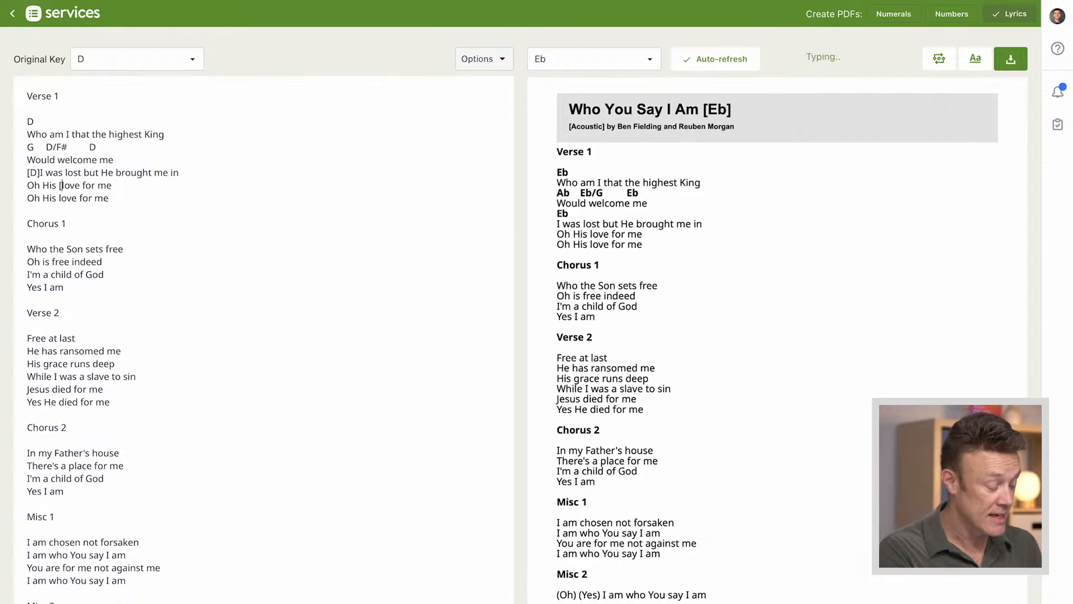
left_click(93, 185)
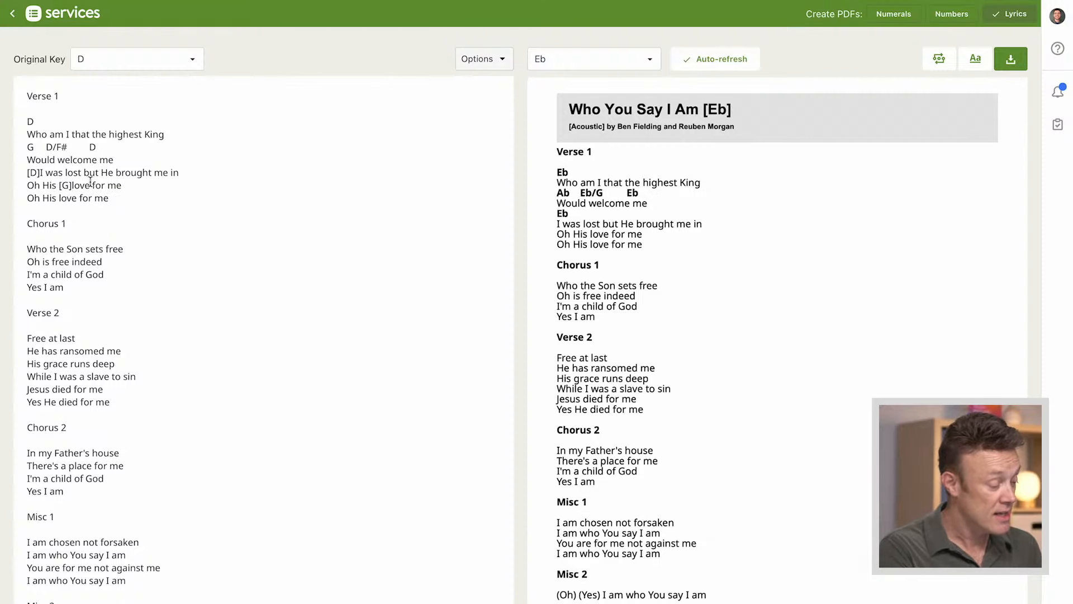
type("[D/F#]")
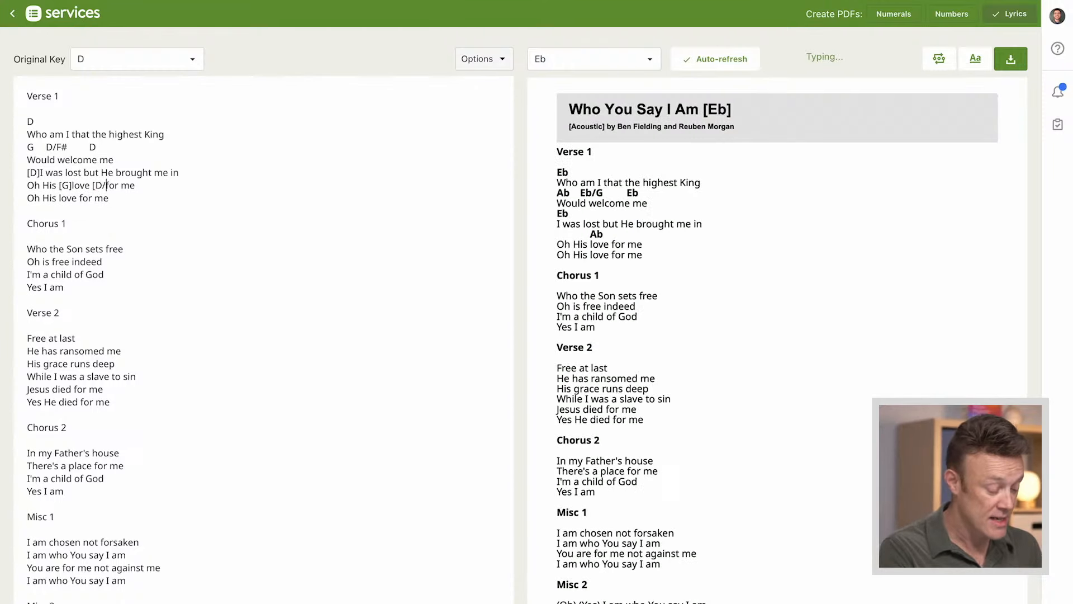
left_click(135, 185)
type("[Em7")
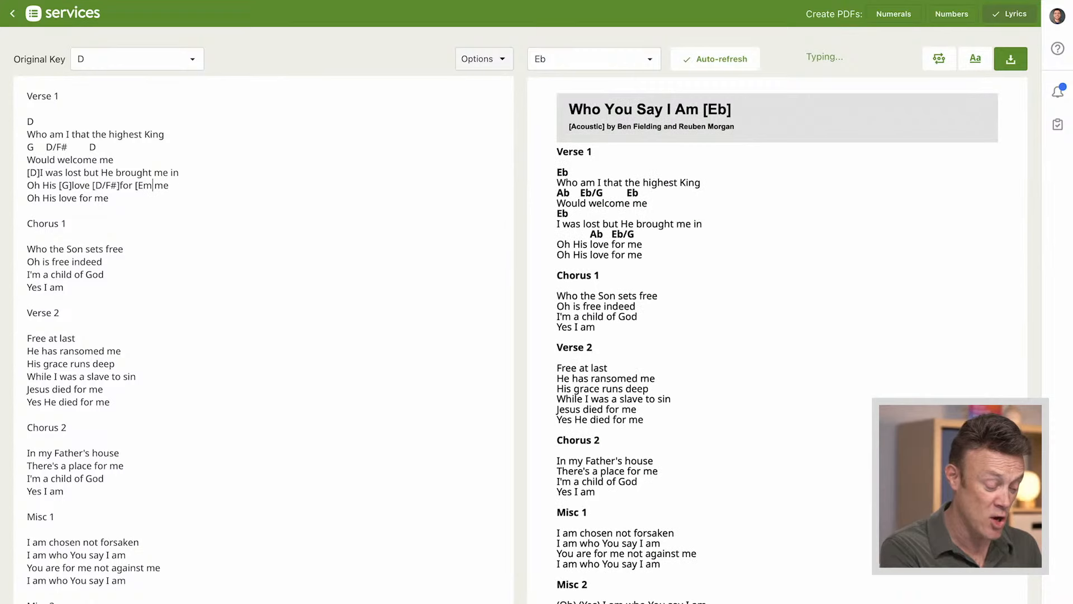
type("]")
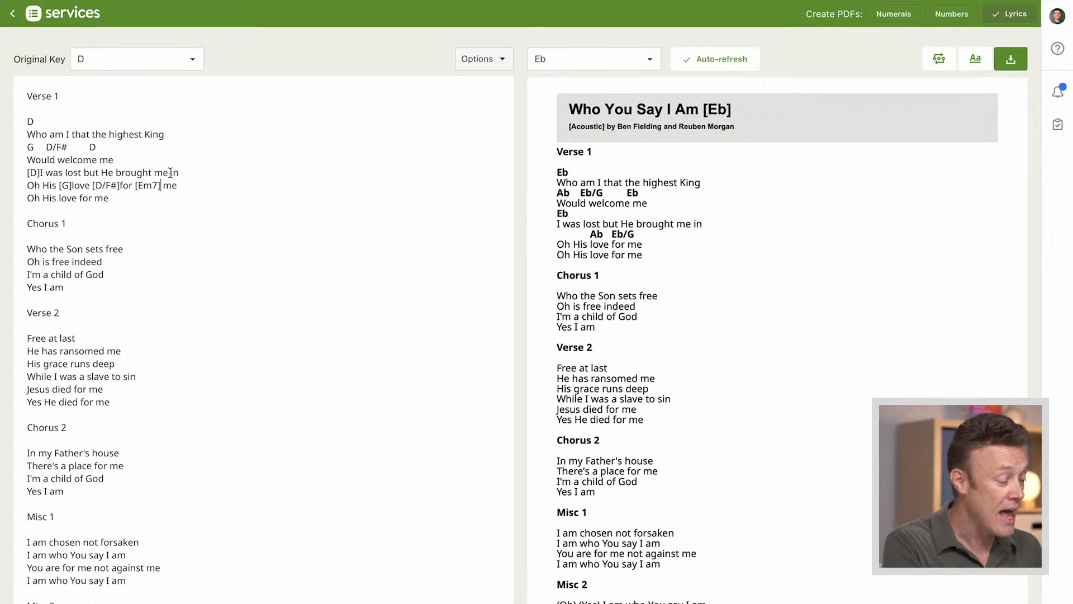
left_click(197, 186)
type("n[D")
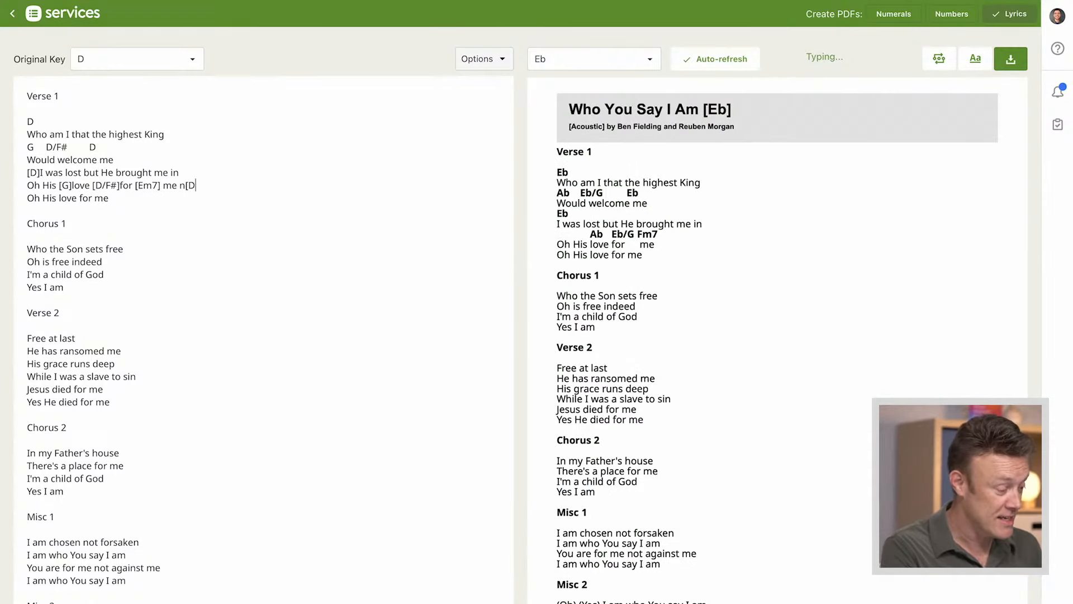
type("[D")
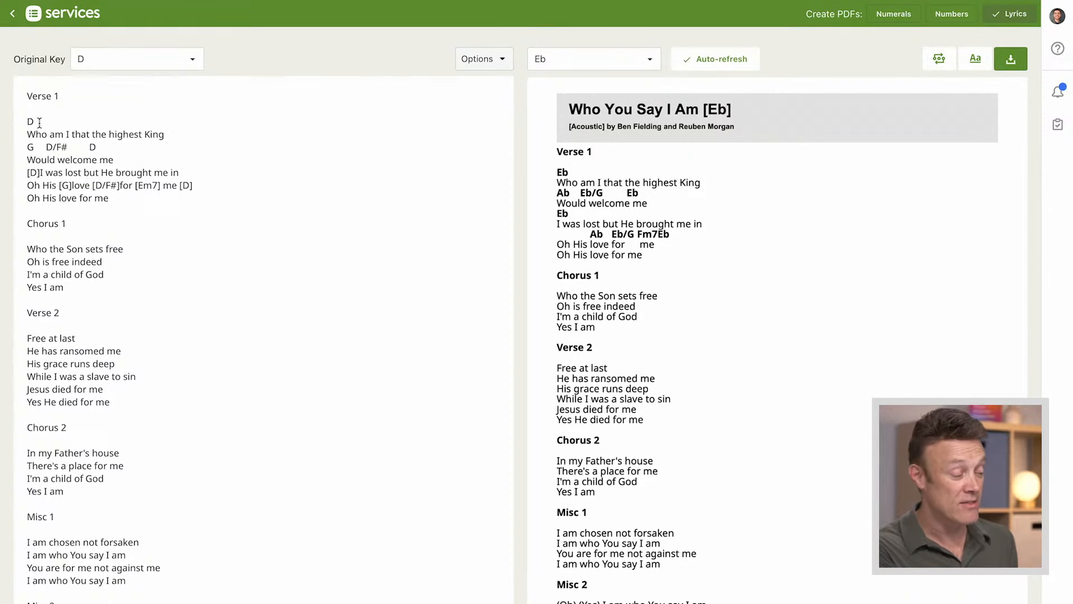
Return to the Acoustic arrangement page and give the D key the description Original
left_click(12, 18)
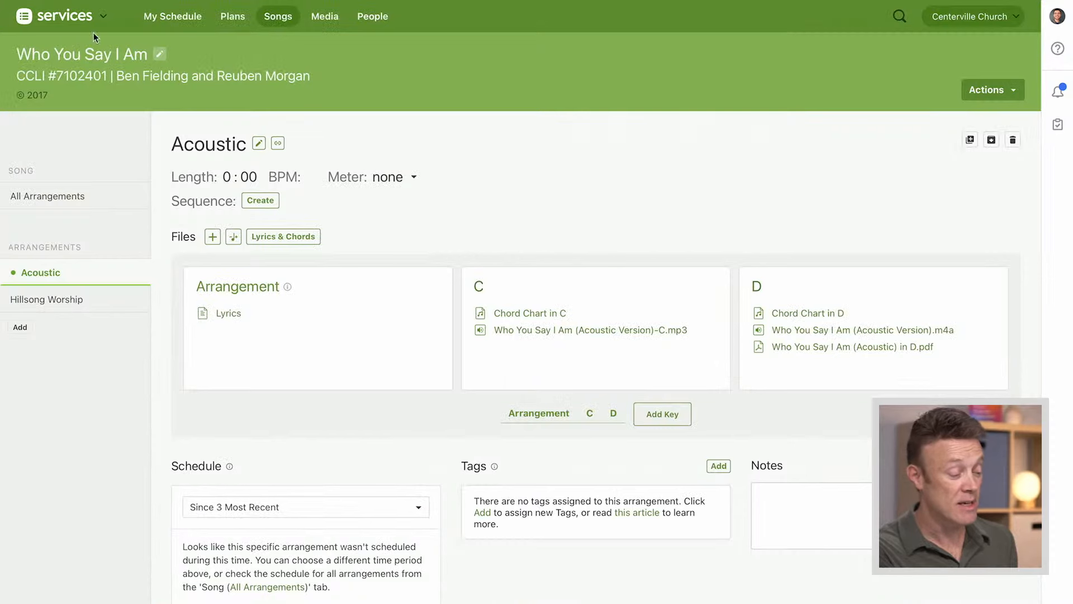
mouse_move(532, 316)
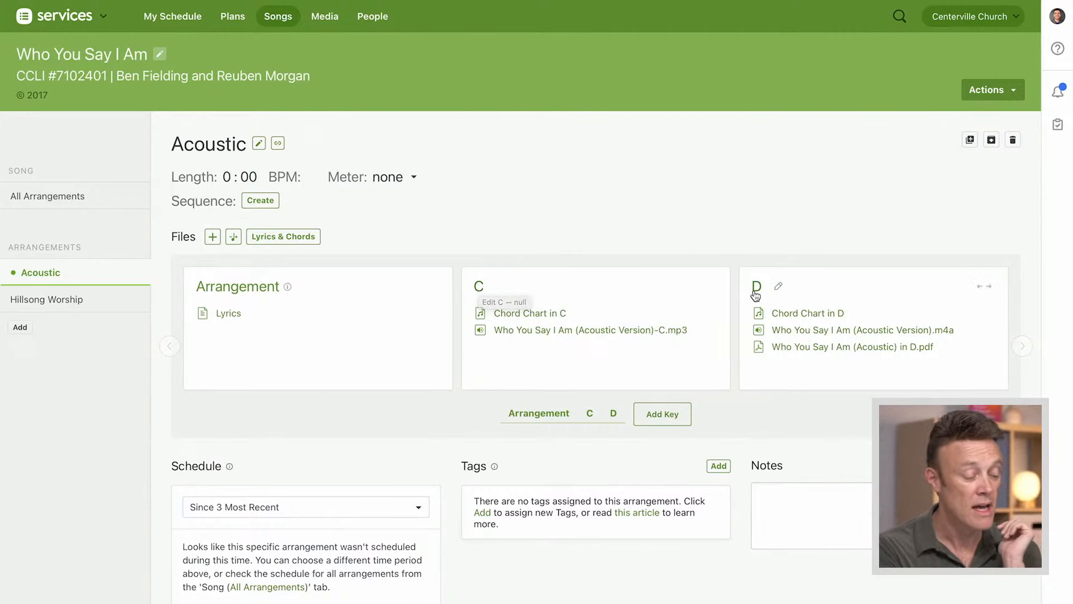
left_click(781, 291)
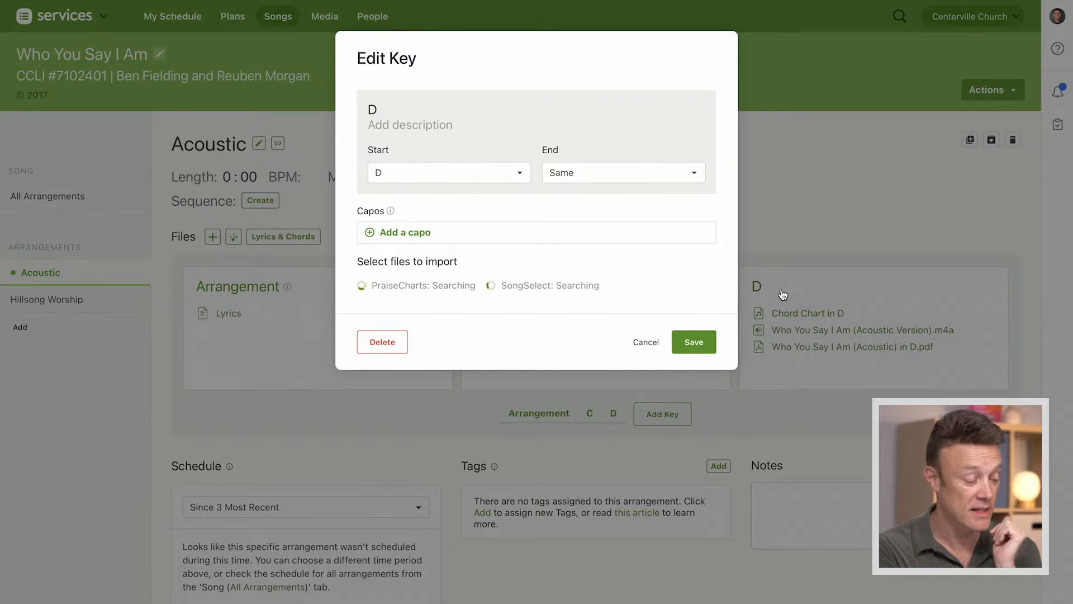
left_click(497, 124)
type("O")
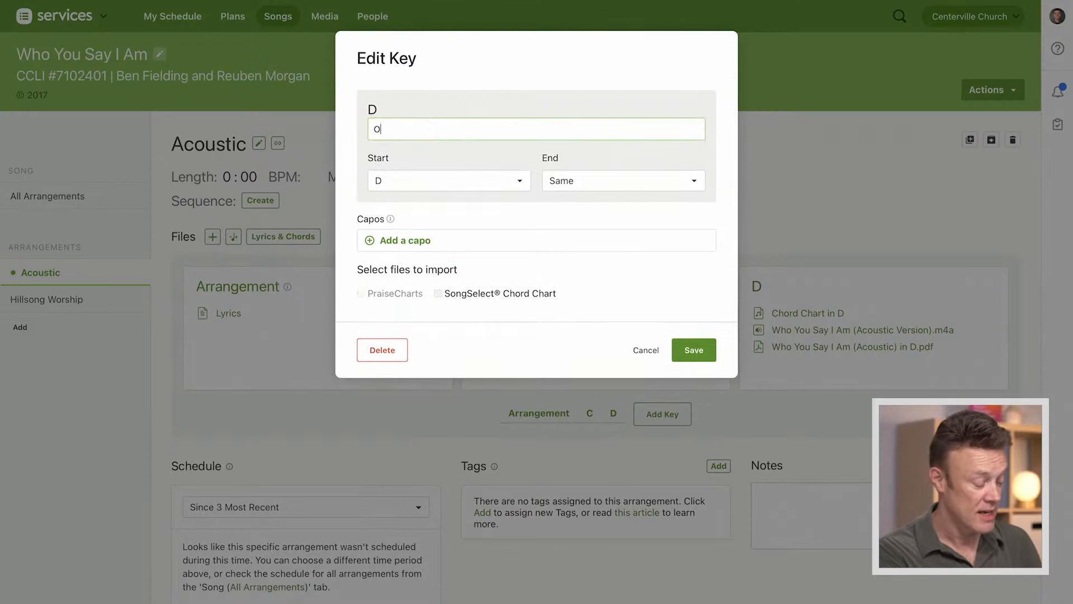
type("riginal")
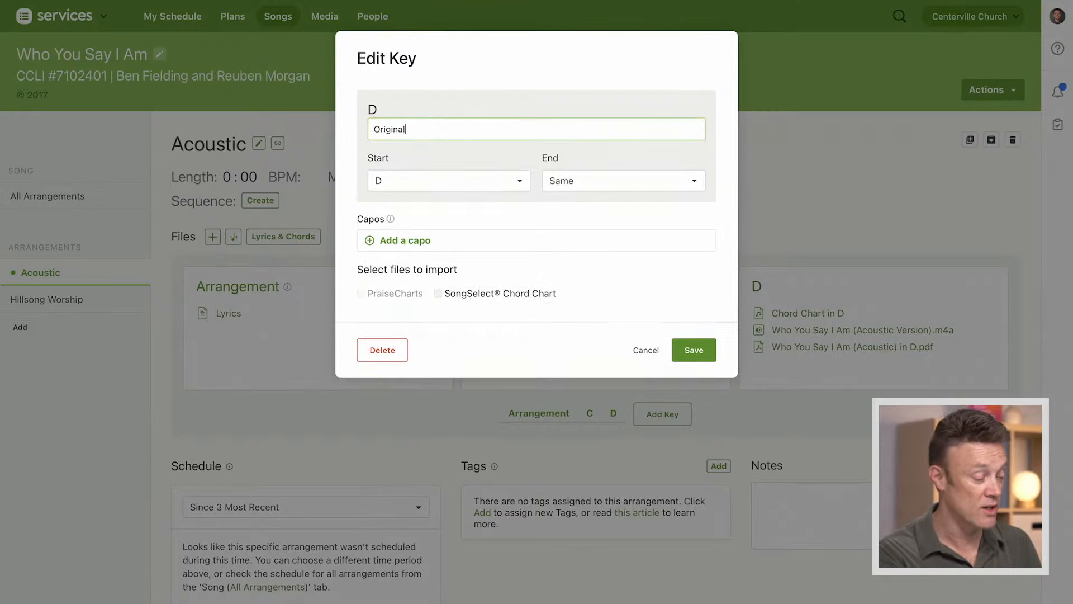
left_click(698, 351)
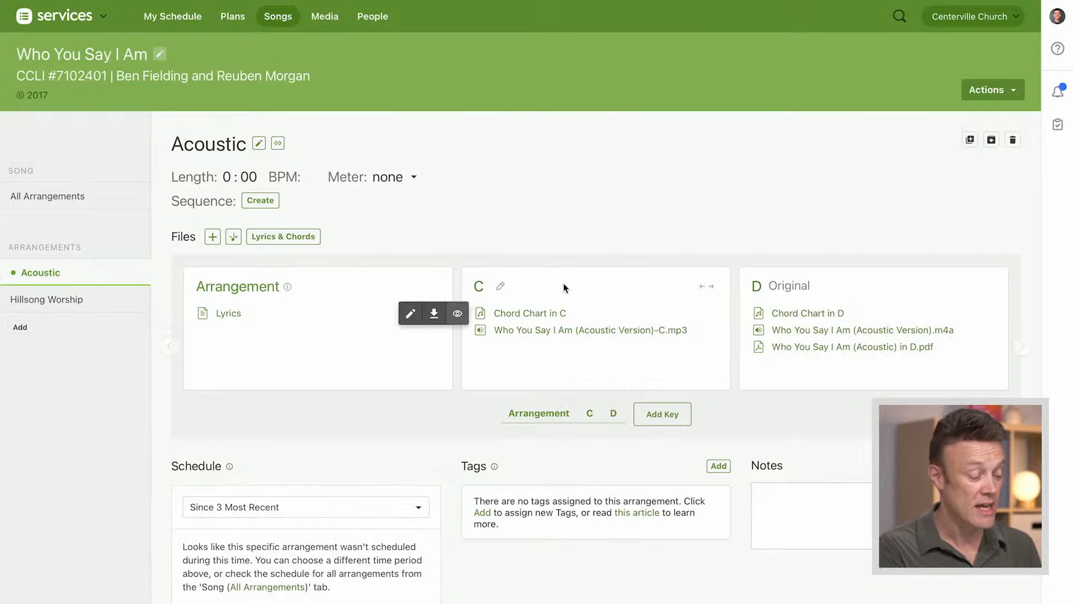
Set the C key's description to the singer's first name in possessive form followed by "Key", and save it
left_click(501, 286)
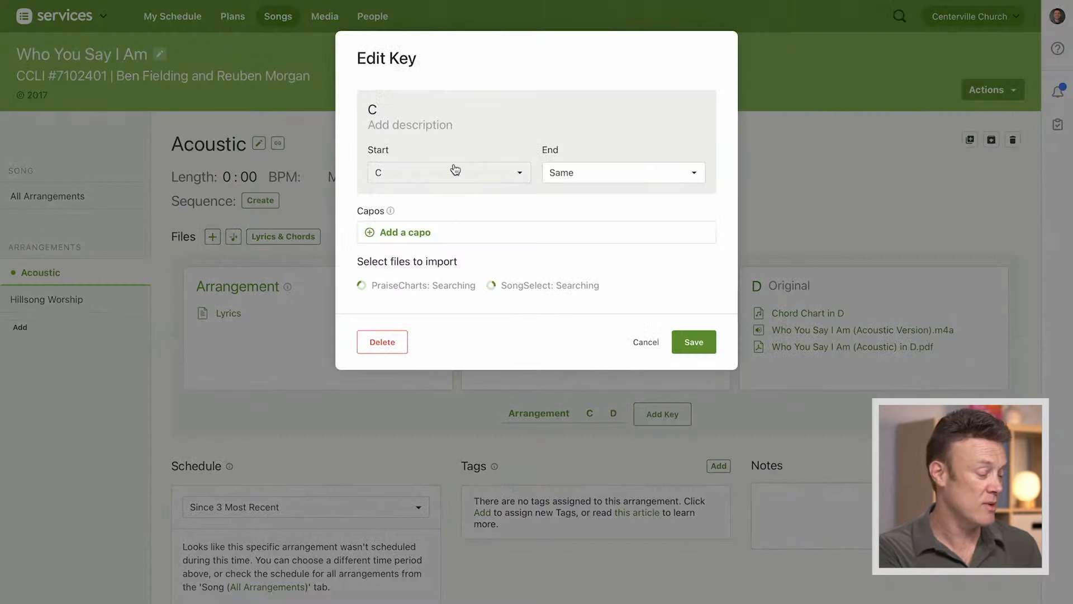
left_click(463, 128)
type("Aaron's Key")
key("Return")
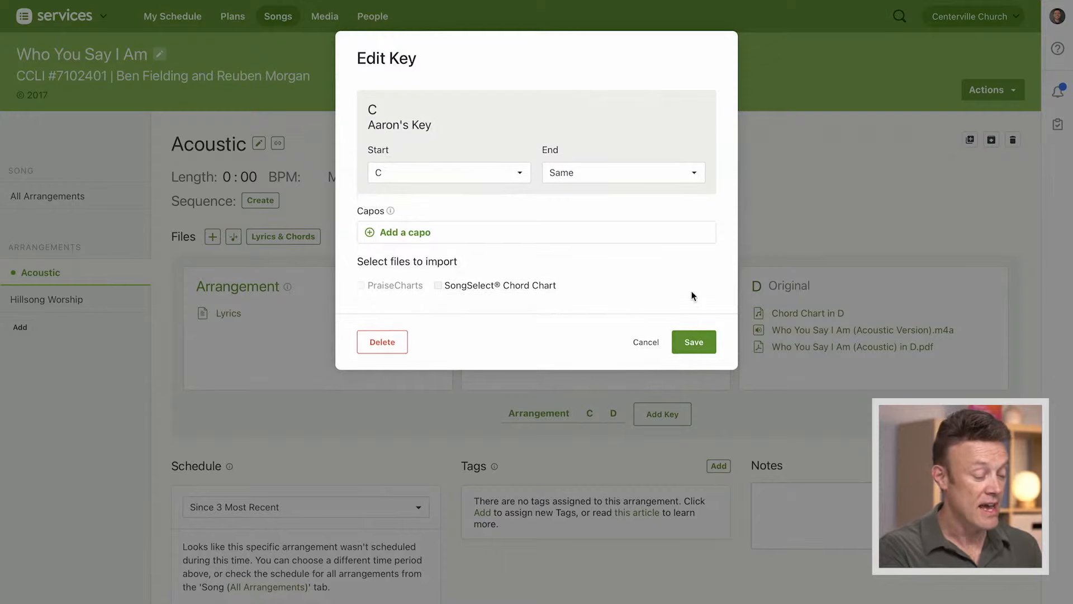
left_click(693, 342)
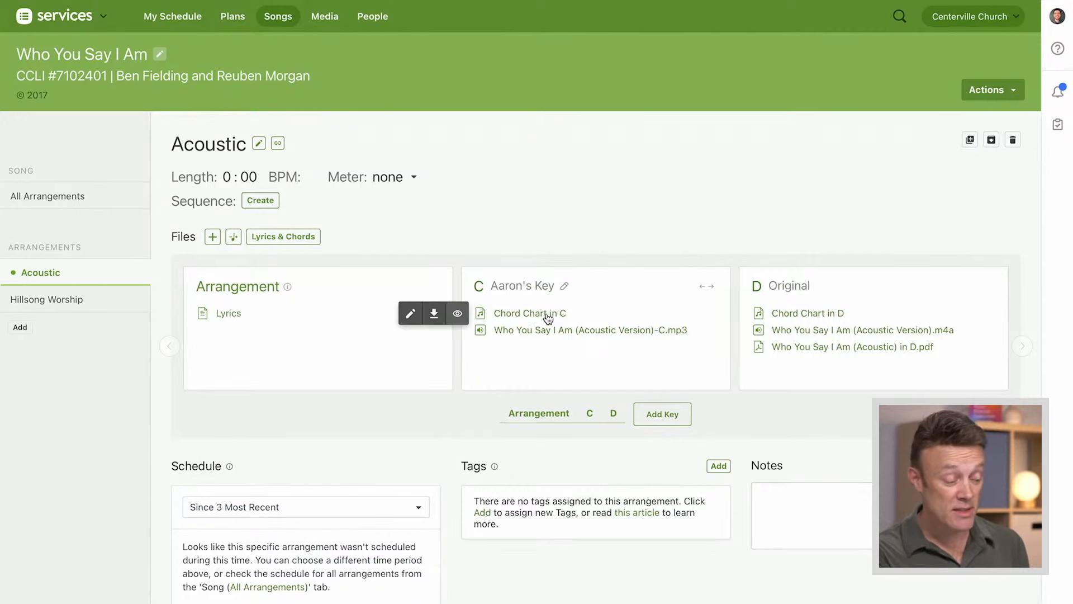
Add two capos to the C key, Capo 1 in B and Capo 3 in A, and save the key
left_click(564, 287)
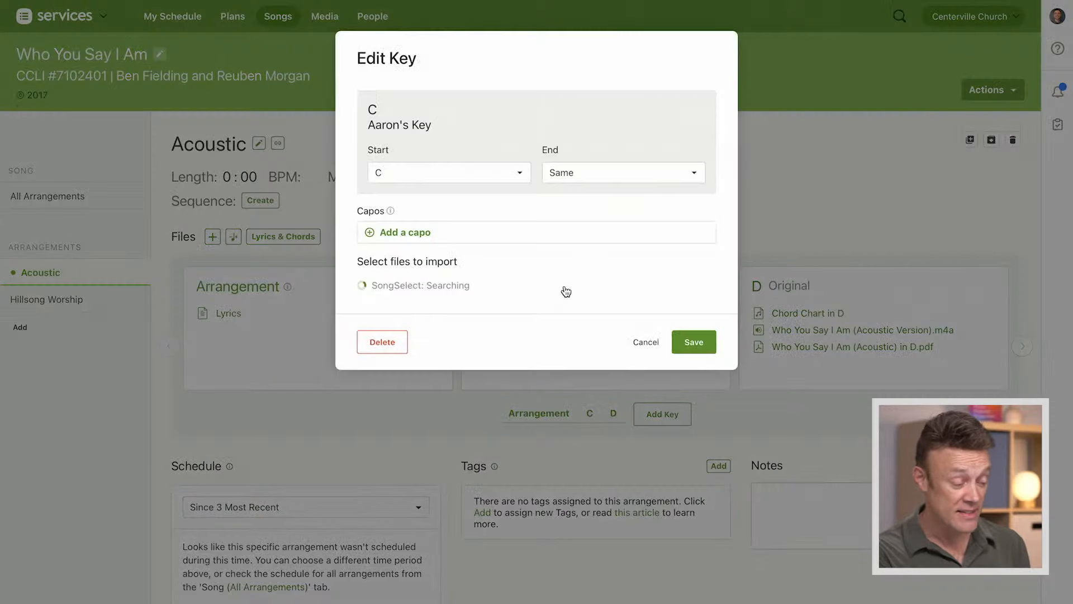
left_click(613, 178)
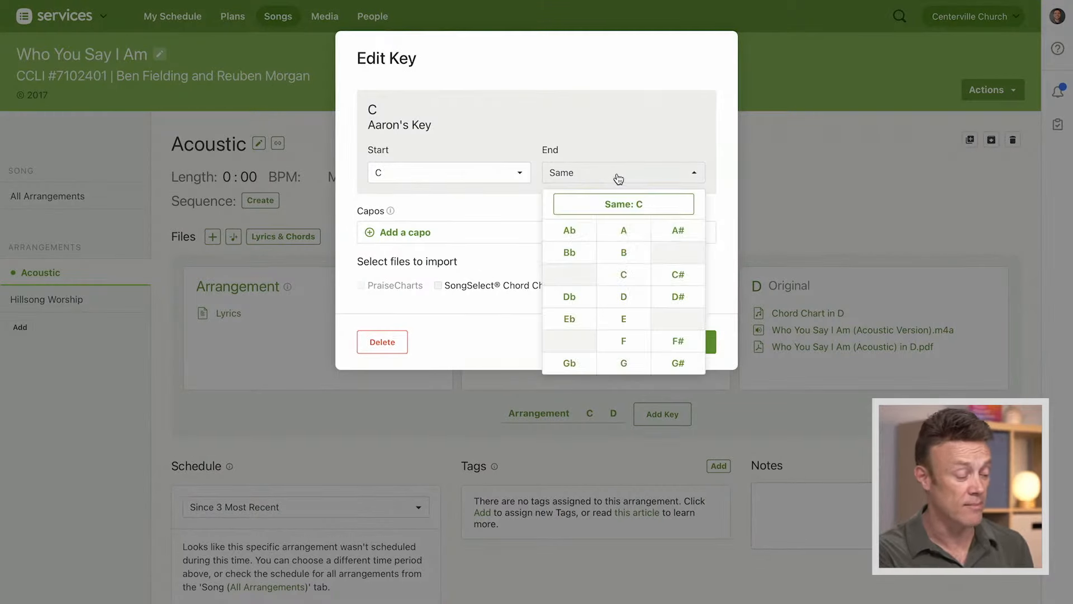
left_click(630, 144)
left_click(411, 233)
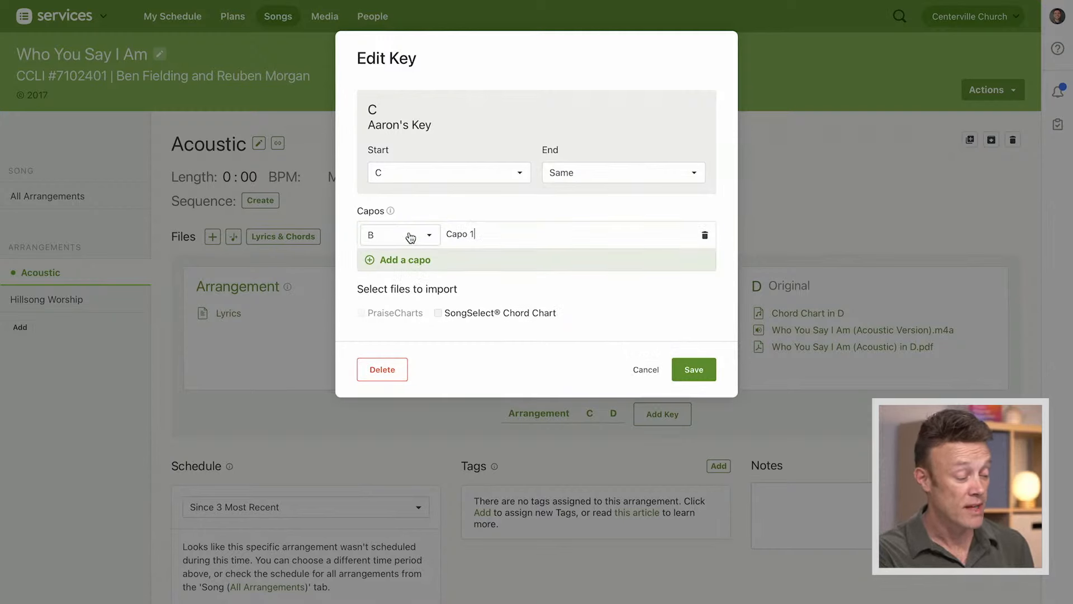
left_click(412, 261)
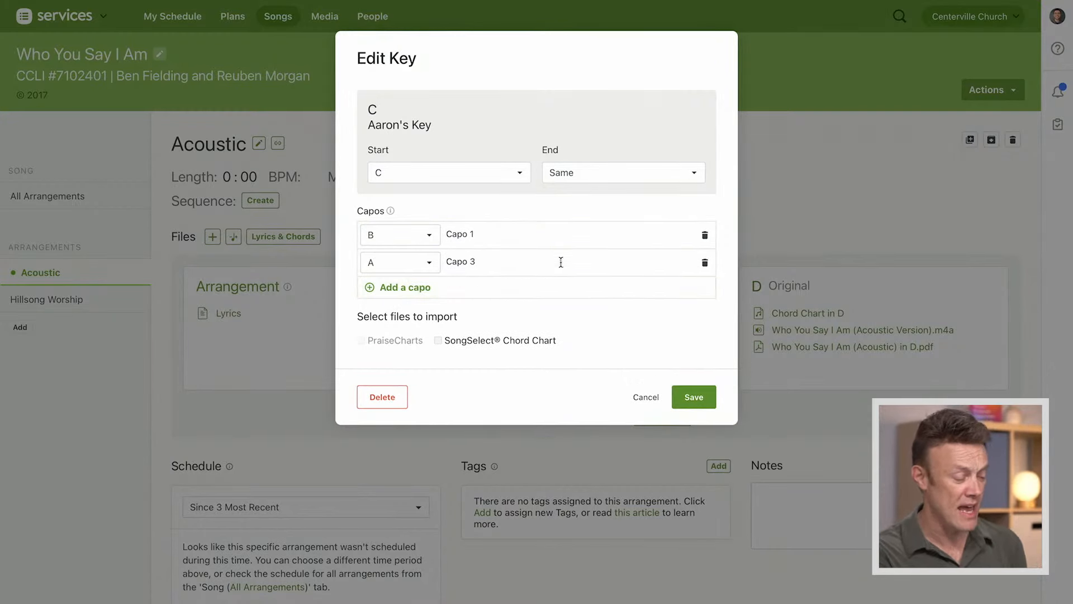
left_click(693, 397)
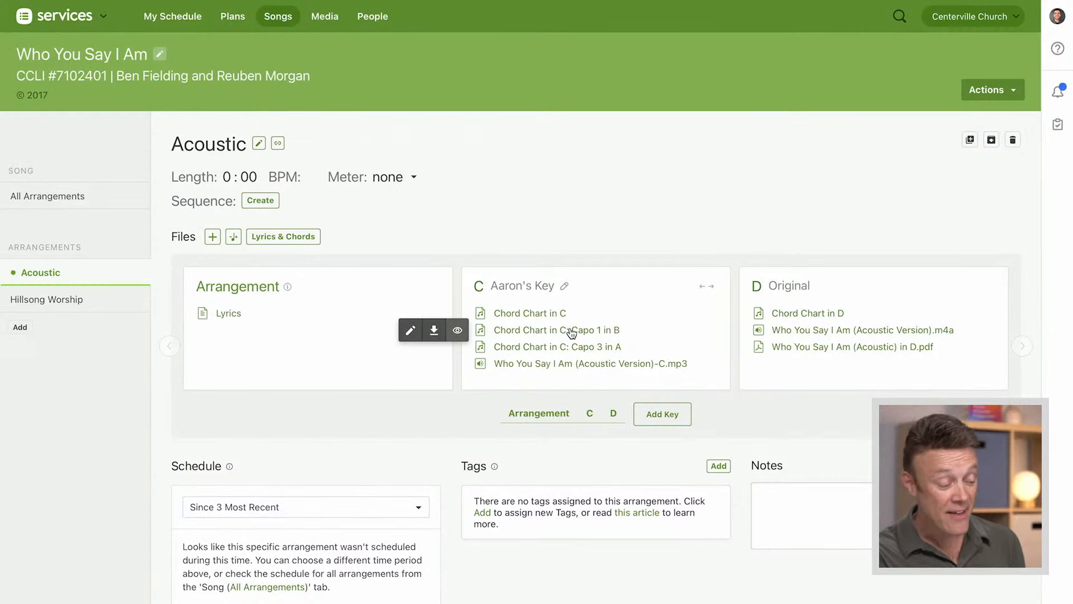
View the Acoustic arrangement's chord chart in C with Capo 3 in A, and close the preview
left_click(584, 349)
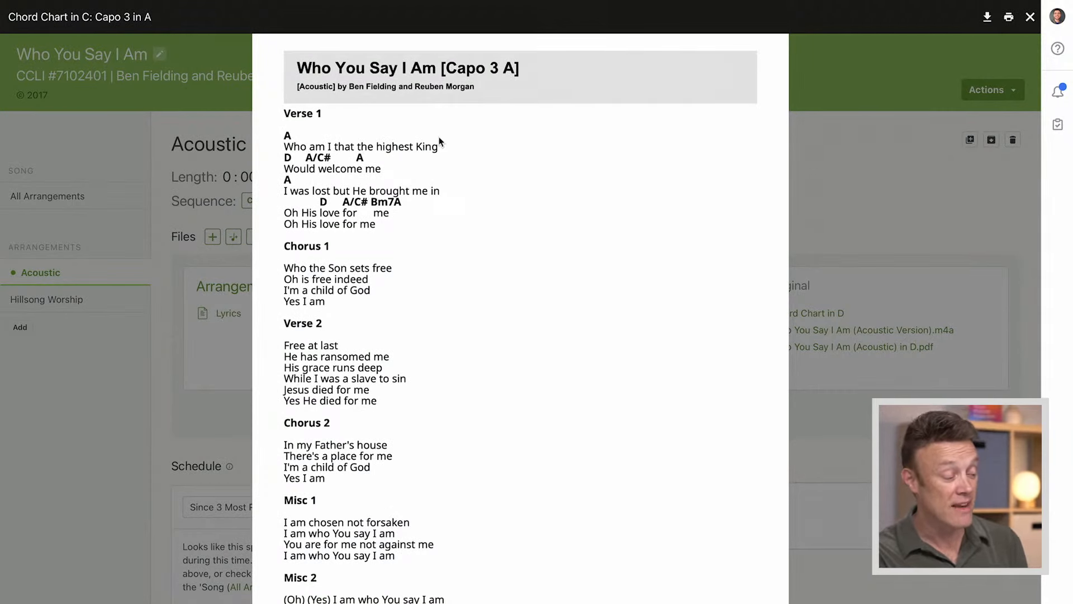
left_click(1030, 18)
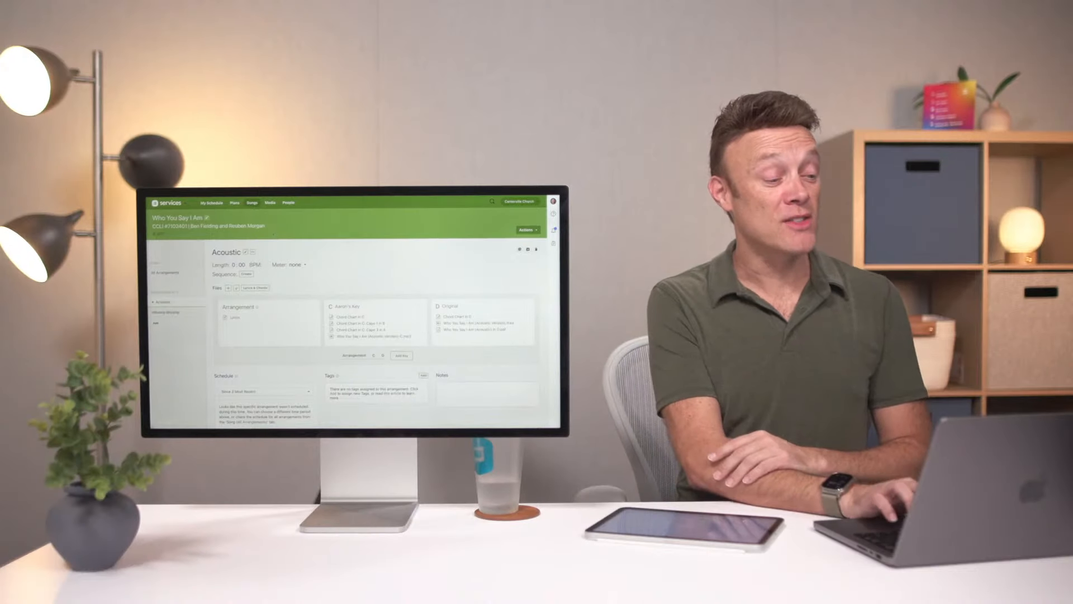
Go to the full song list and filter it by start key D
left_click(252, 203)
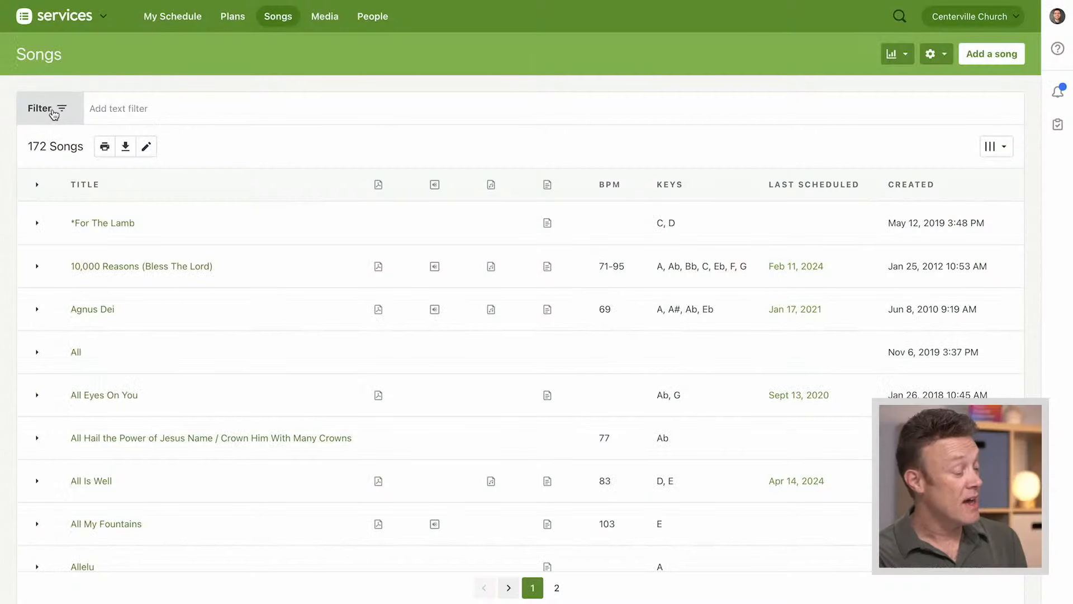
left_click(56, 110)
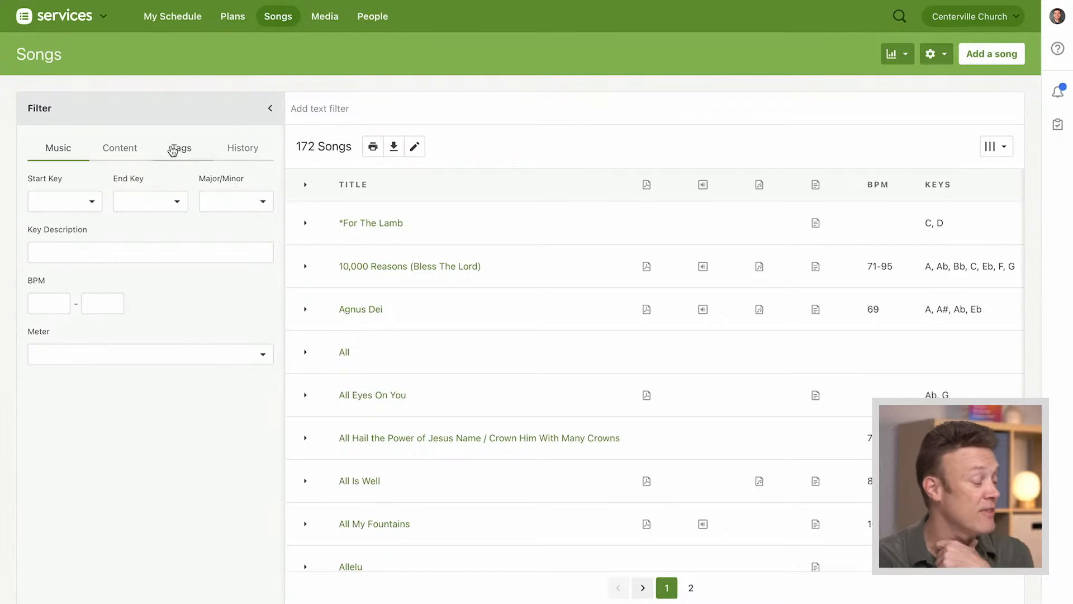
left_click(61, 204)
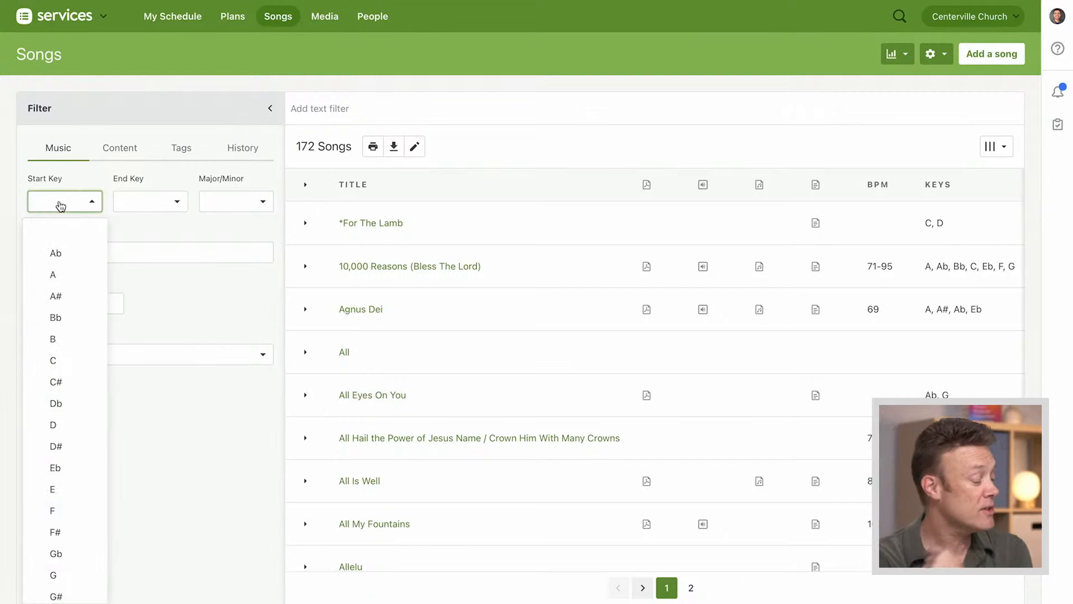
left_click(65, 426)
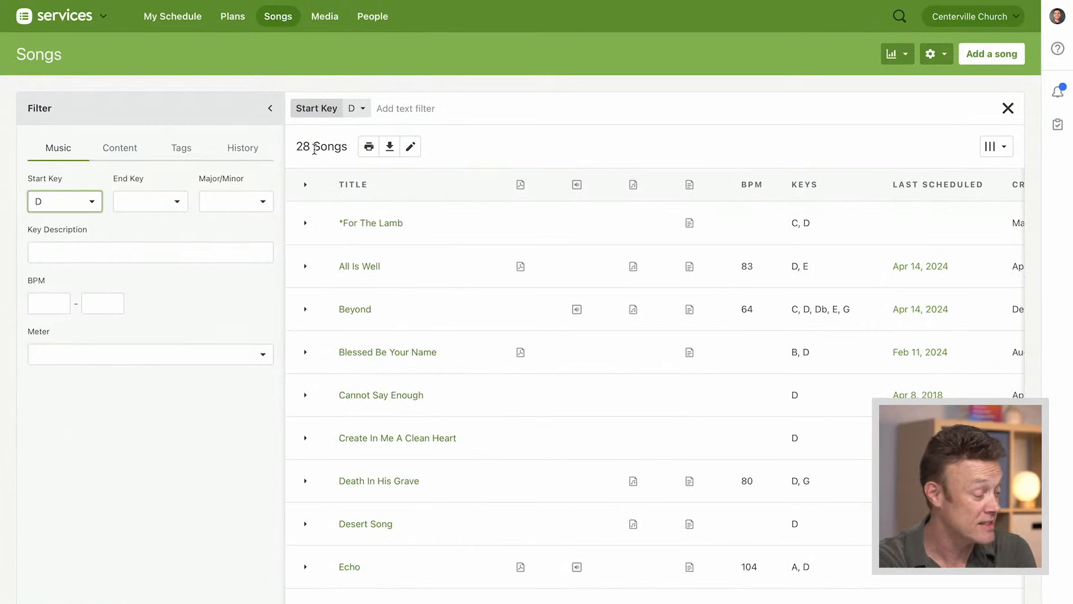
Examine the BPM range and Meter options available for filtering songs
left_click(46, 303)
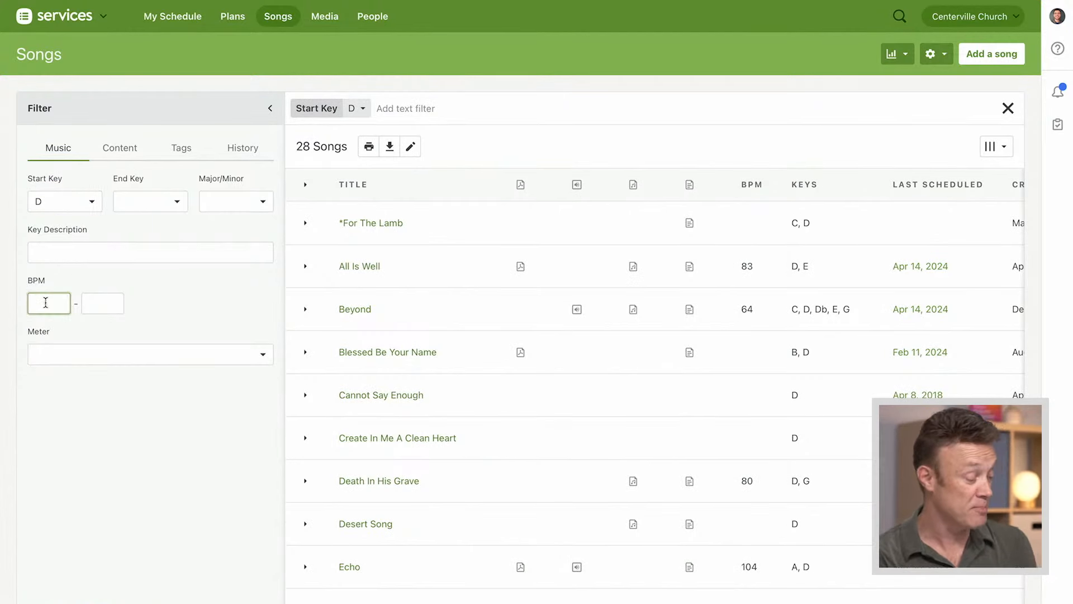
left_click(82, 358)
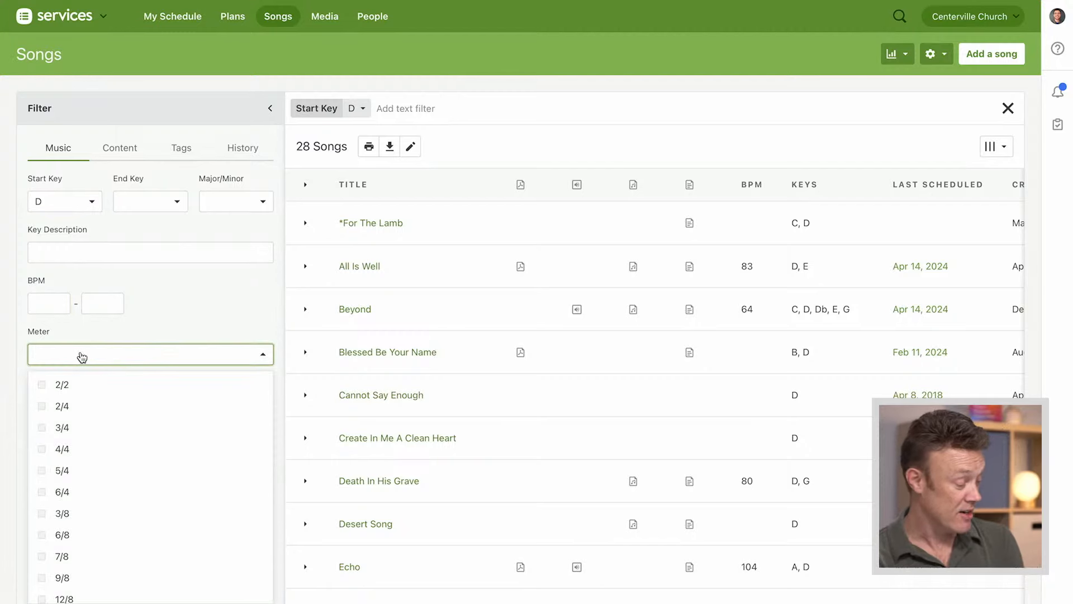
left_click(169, 325)
Filter the songs further to those whose lyrics contain "Grace"
left_click(120, 149)
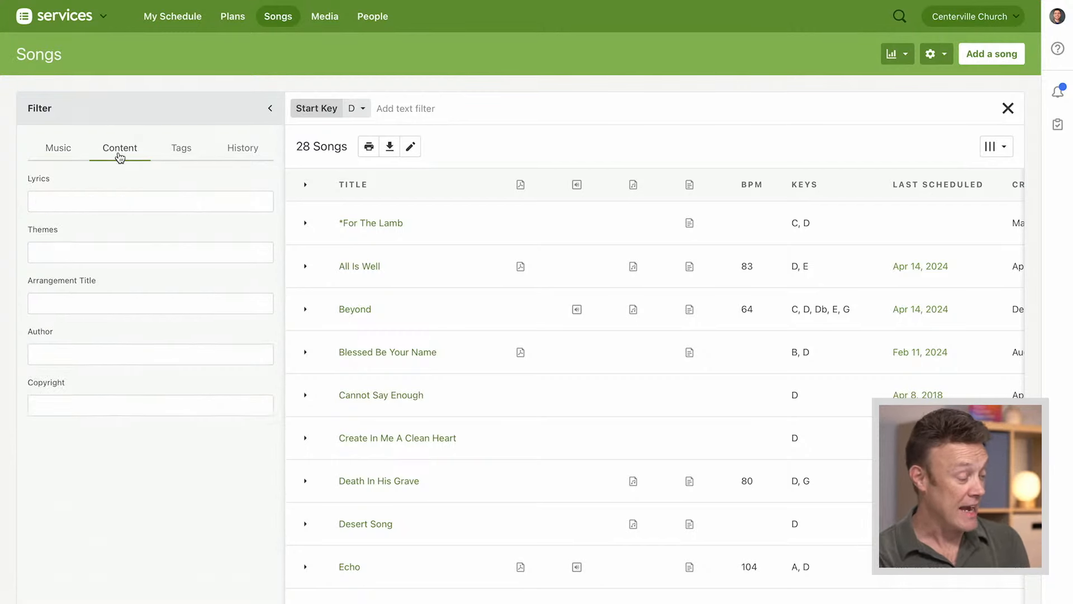
left_click(103, 199)
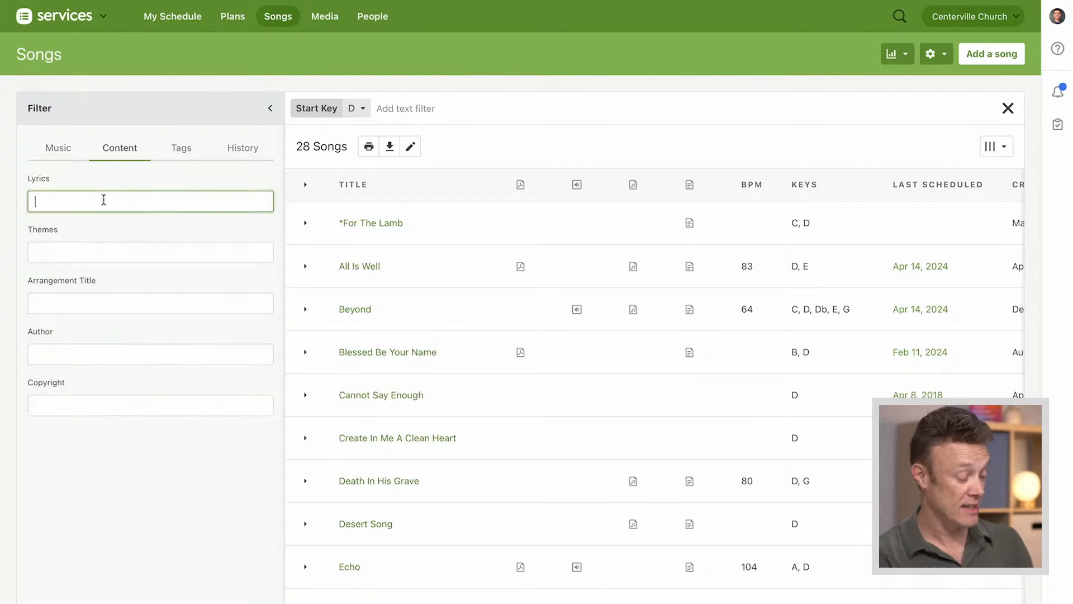
type("Grace")
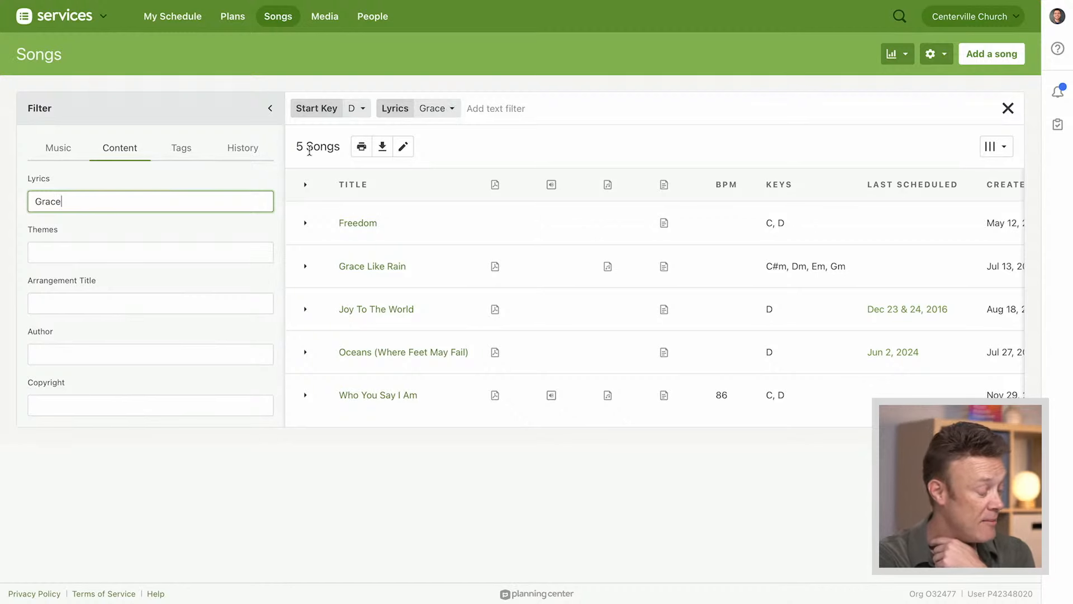
Review the History and Tags filter options, and open tag editing to examine the song and arrangement tag groups
left_click(243, 153)
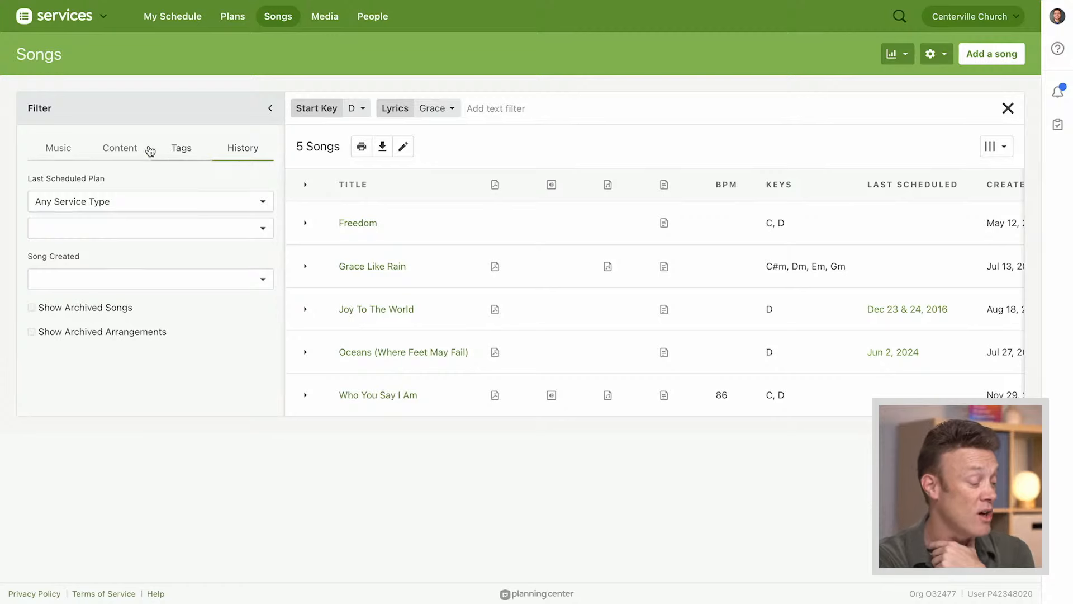
left_click(120, 149)
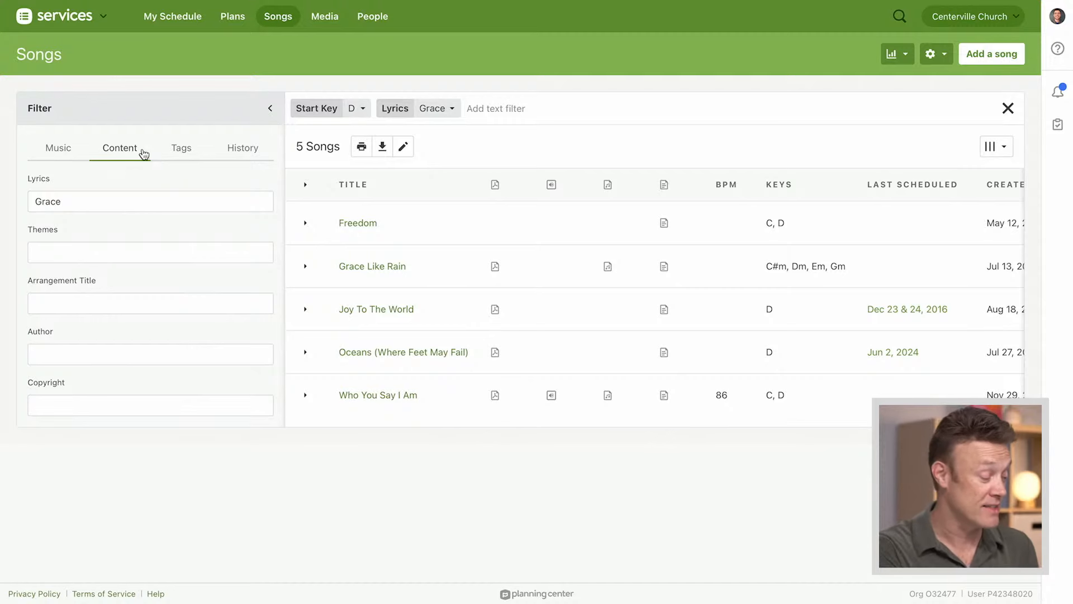
left_click(181, 148)
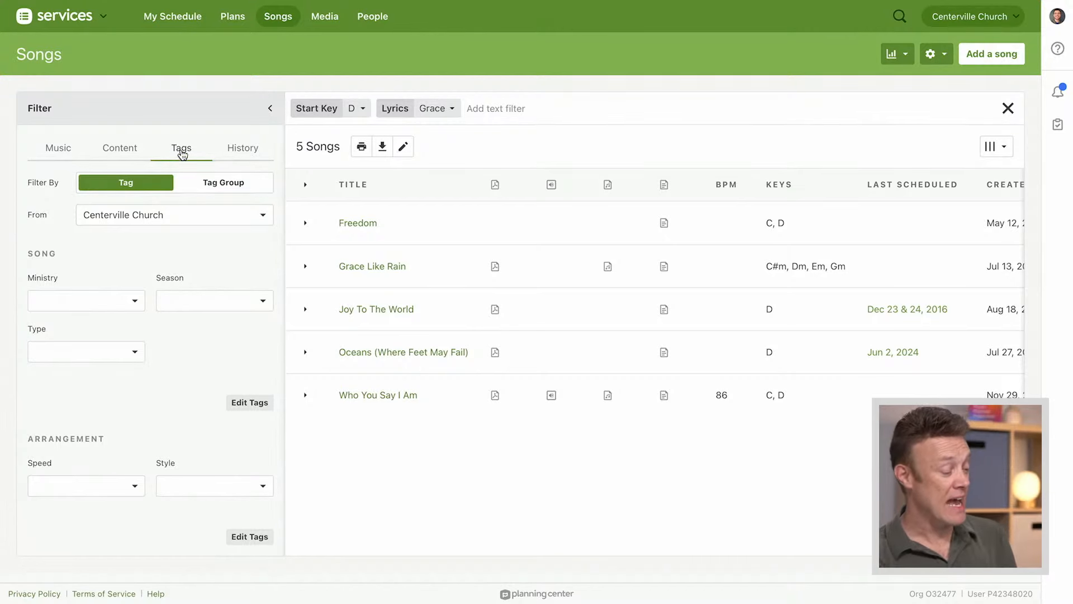
left_click(249, 404)
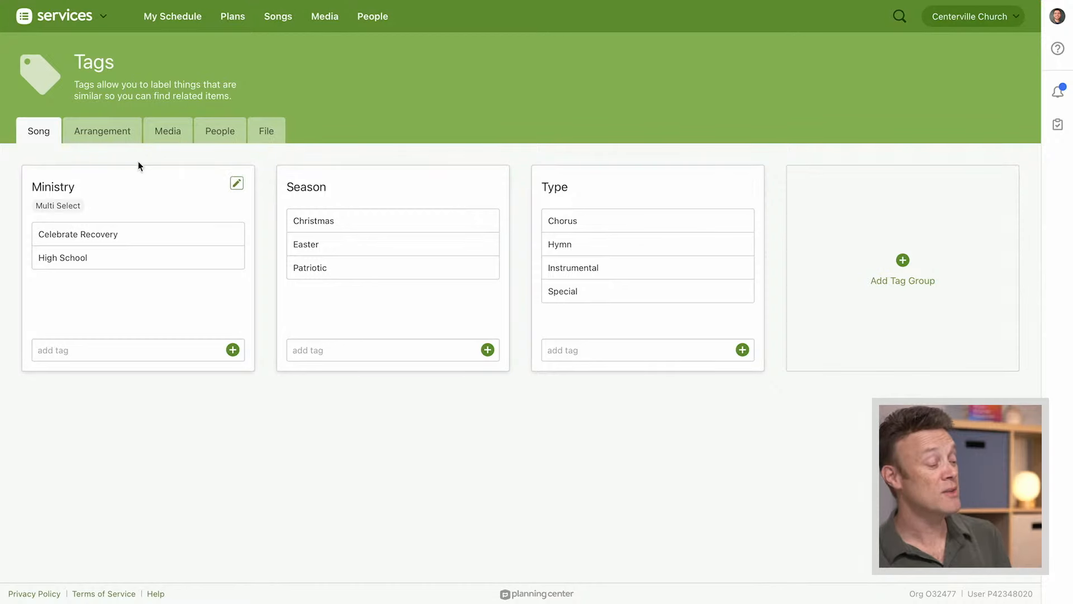
left_click(102, 136)
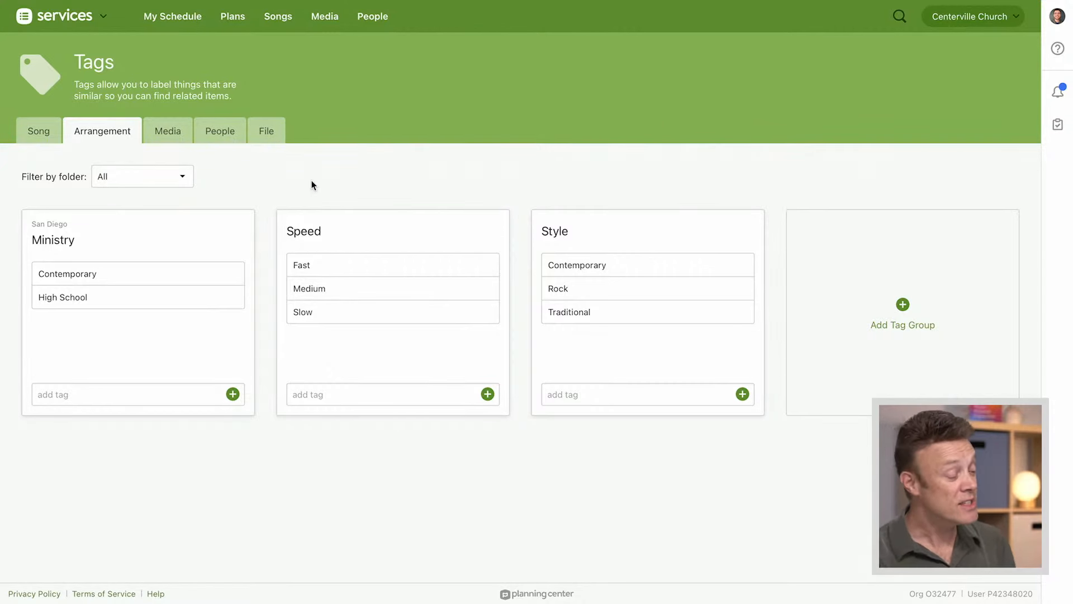
Return to the song list and filter it by start key D
left_click(279, 17)
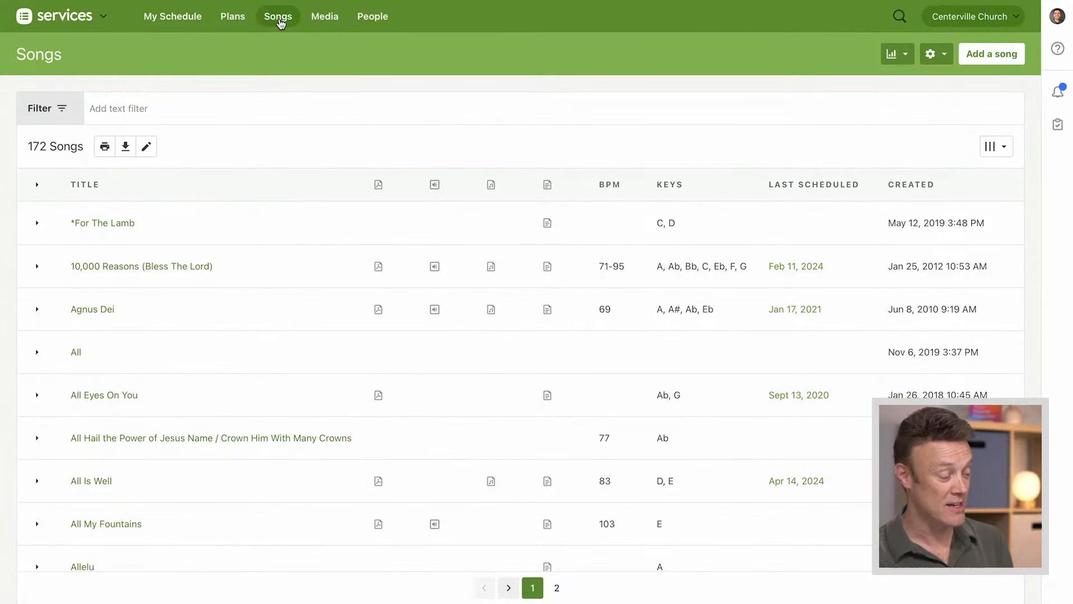
left_click(51, 116)
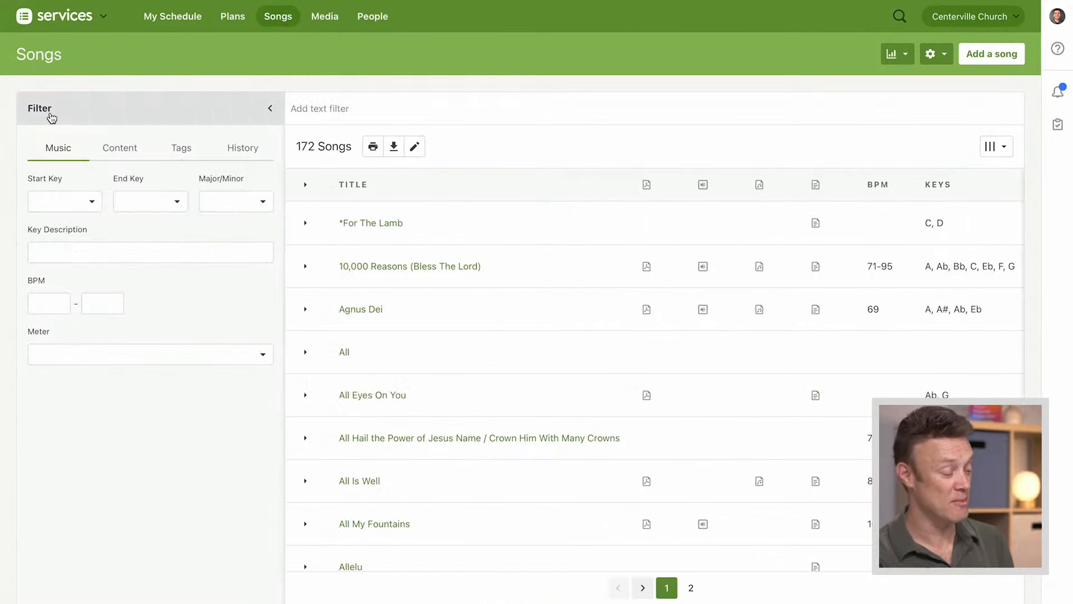
left_click(88, 202)
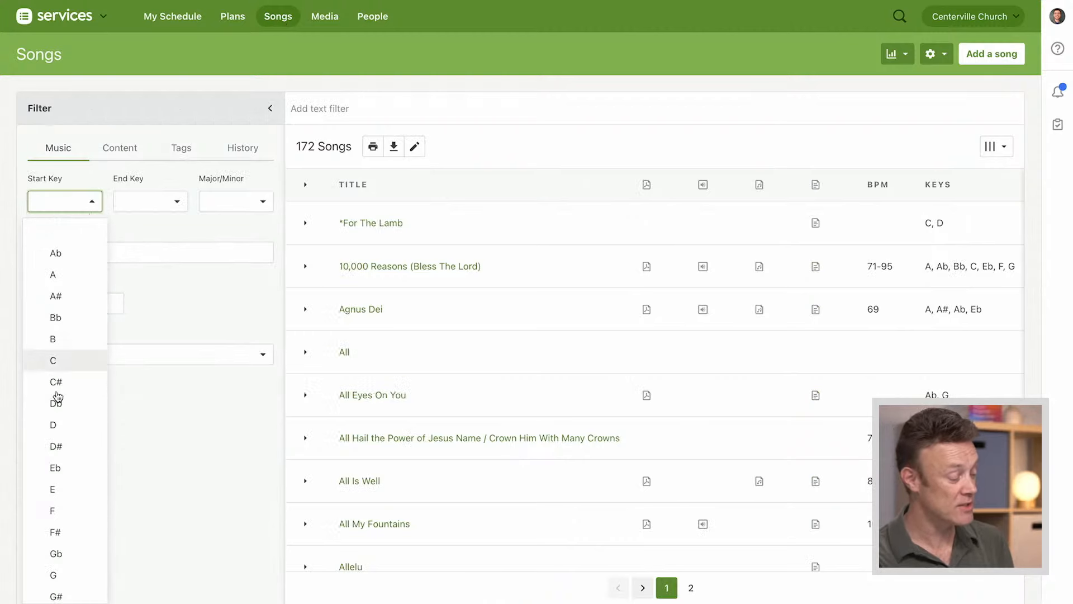
left_click(56, 425)
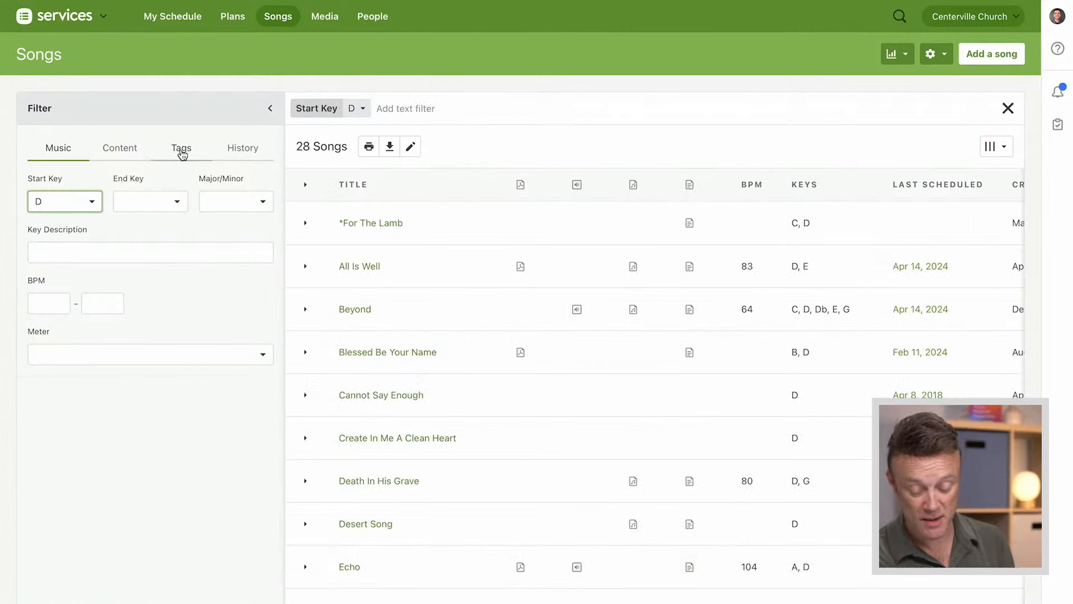
Add an arrangement tag filter for Speed that includes both Fast and Medium songs
left_click(182, 152)
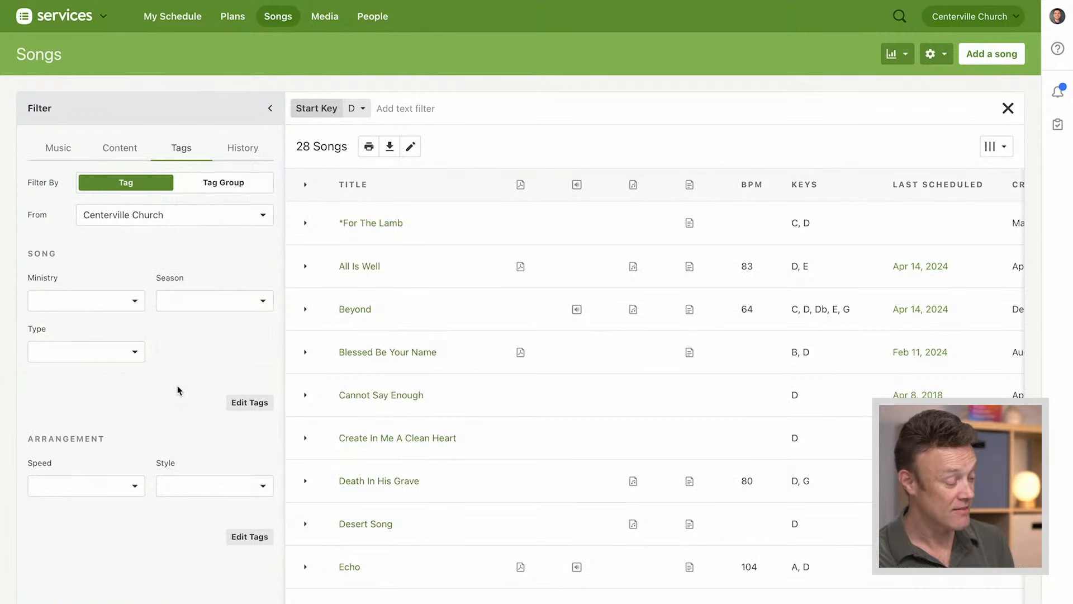
scroll(179, 390, "down", 1)
left_click(125, 426)
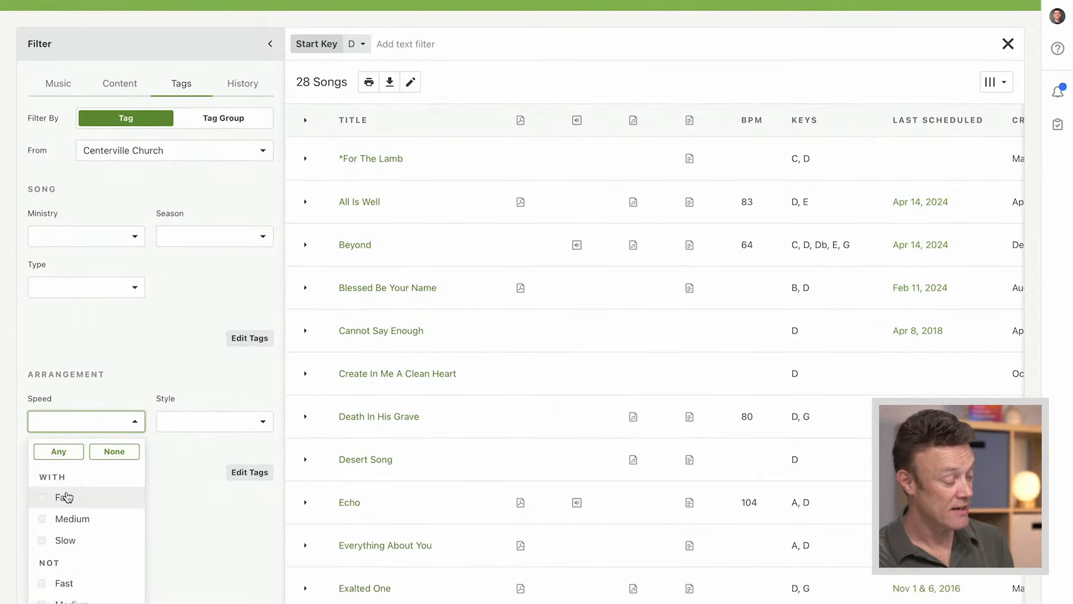
left_click(66, 497)
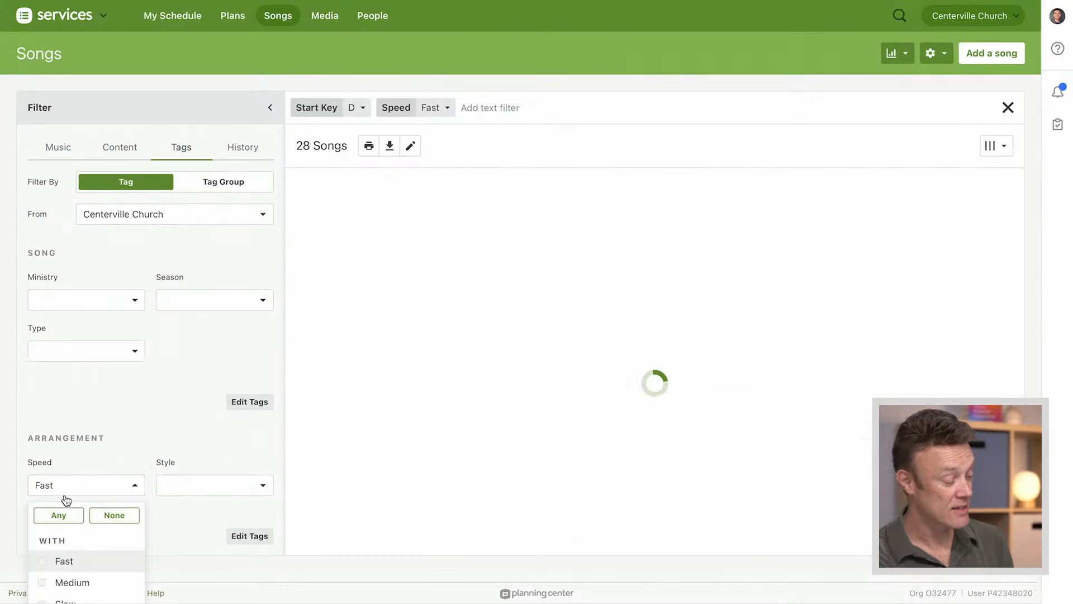
left_click(66, 588)
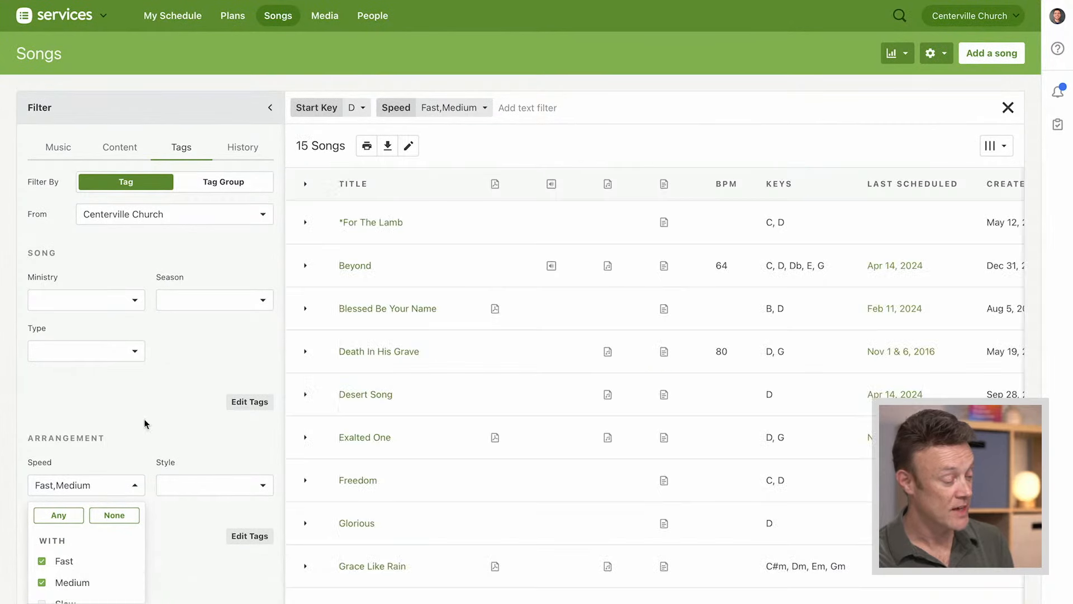
left_click(184, 364)
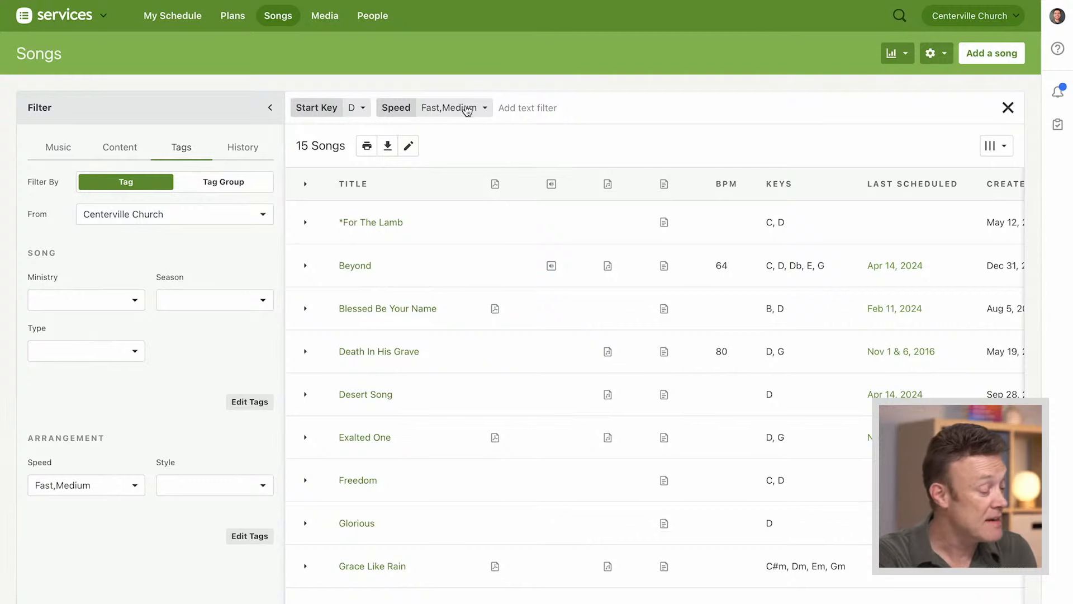
Look through the filtered songs and set the Season tag filter to None, excluding Christmas, Easter and Patriotic
scroll(579, 143, "down", 4)
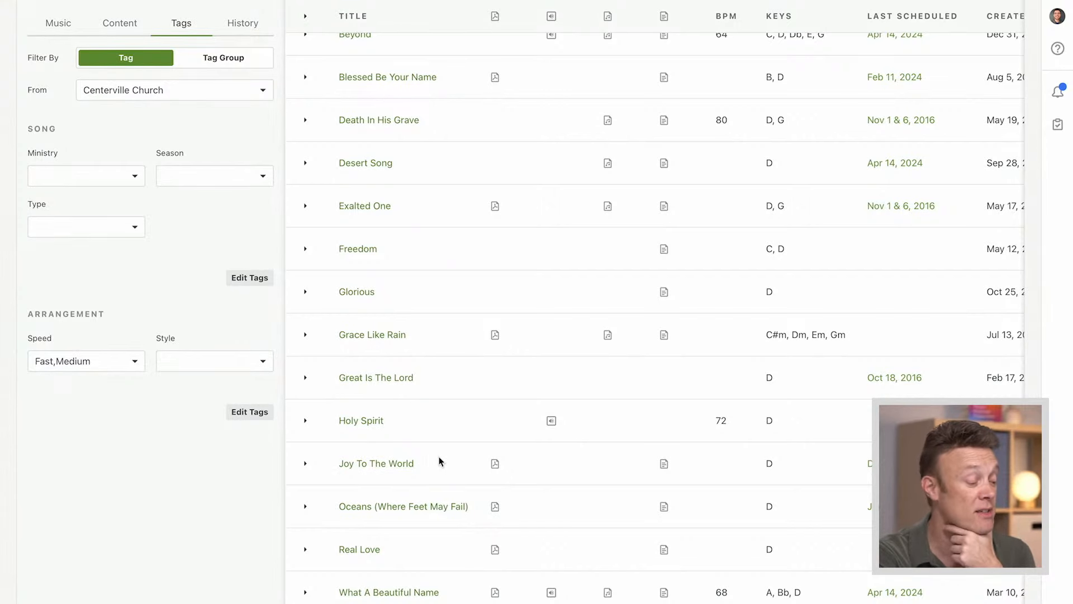
scroll(426, 467, "up", 4)
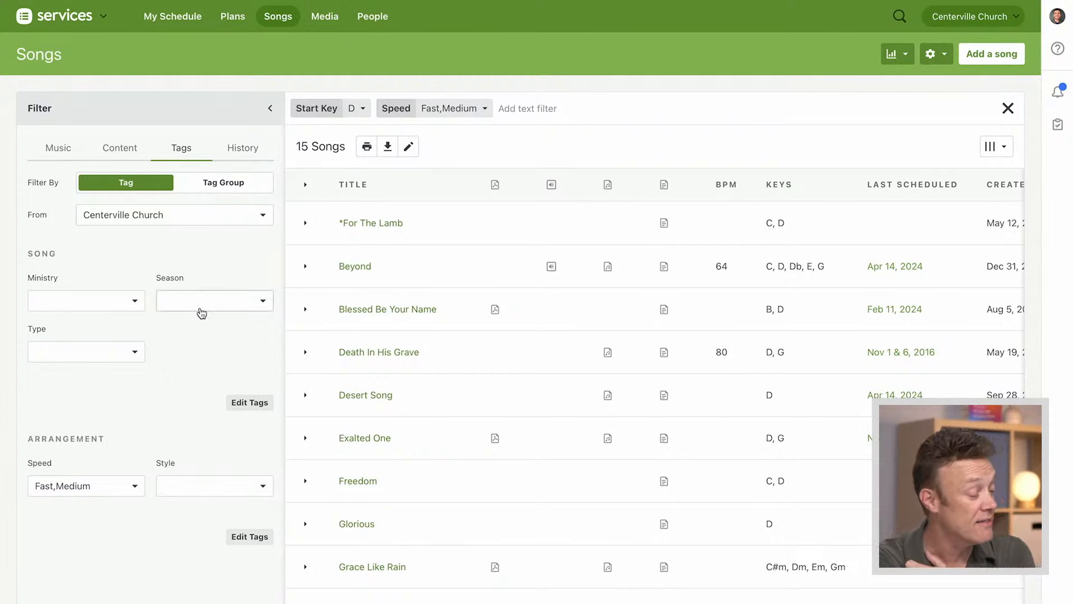
left_click(240, 309)
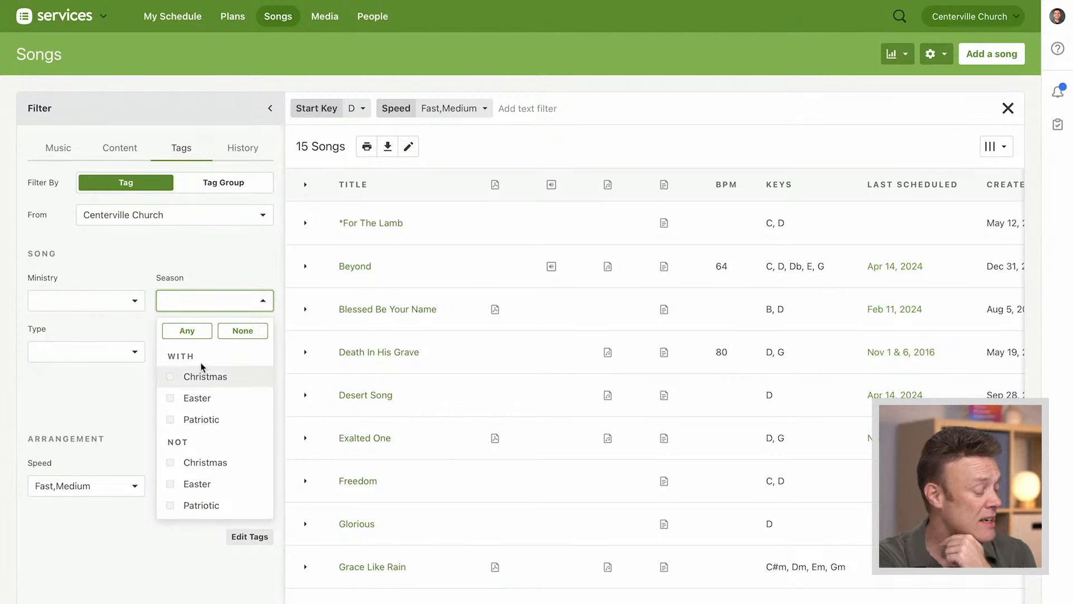
left_click(245, 332)
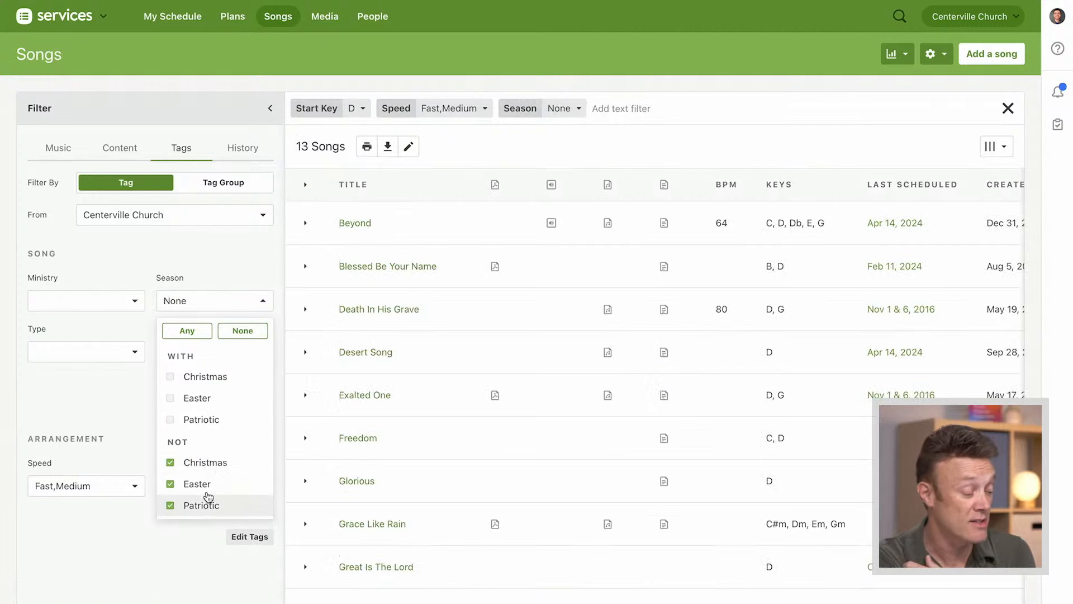
left_click(237, 273)
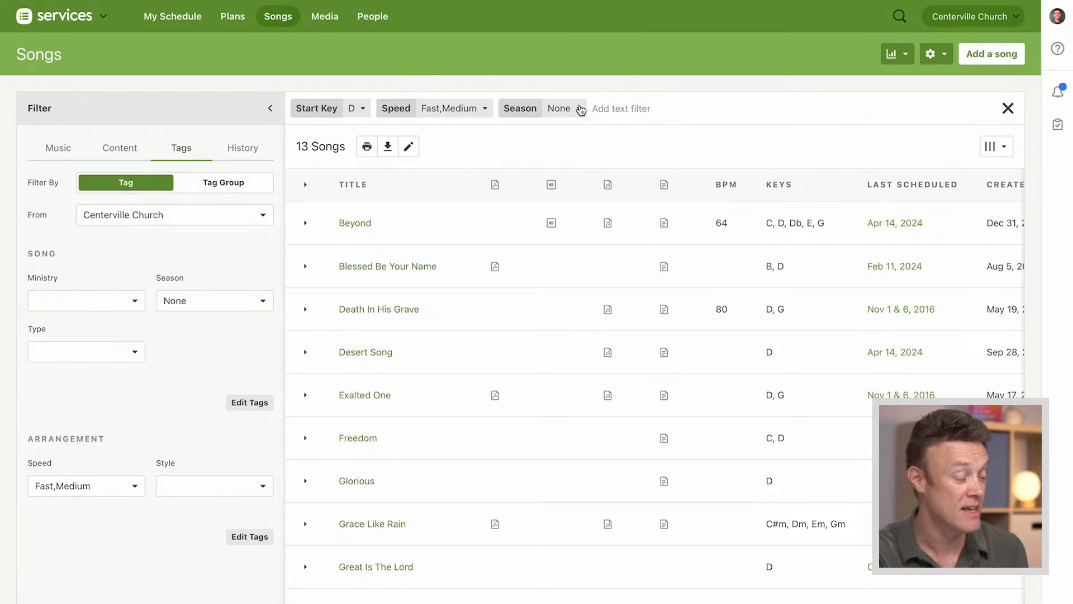
Pin the Season None filter to the song list
left_click(575, 110)
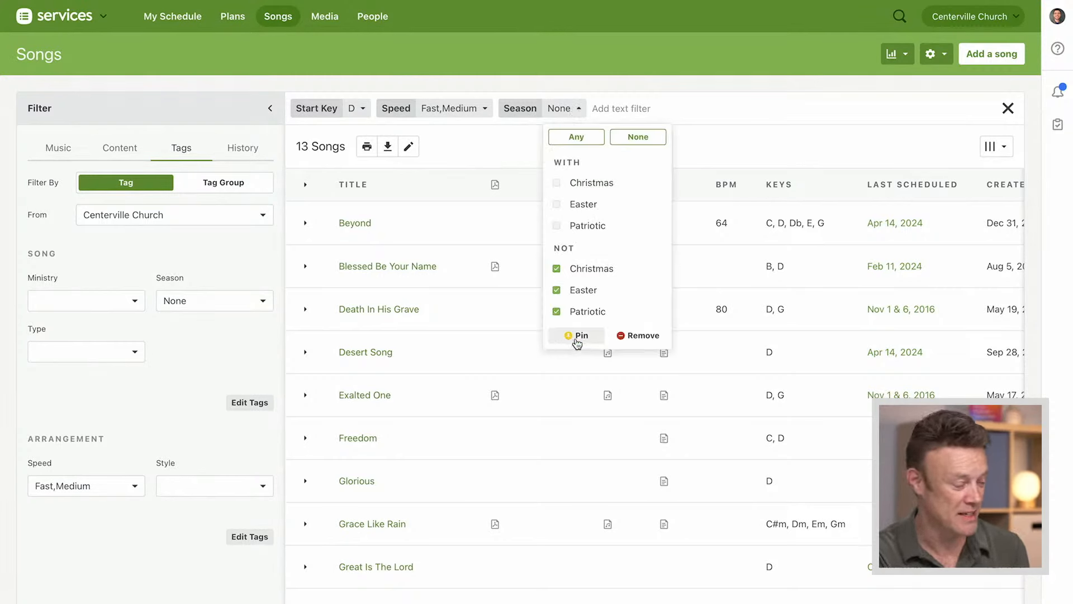
left_click(577, 339)
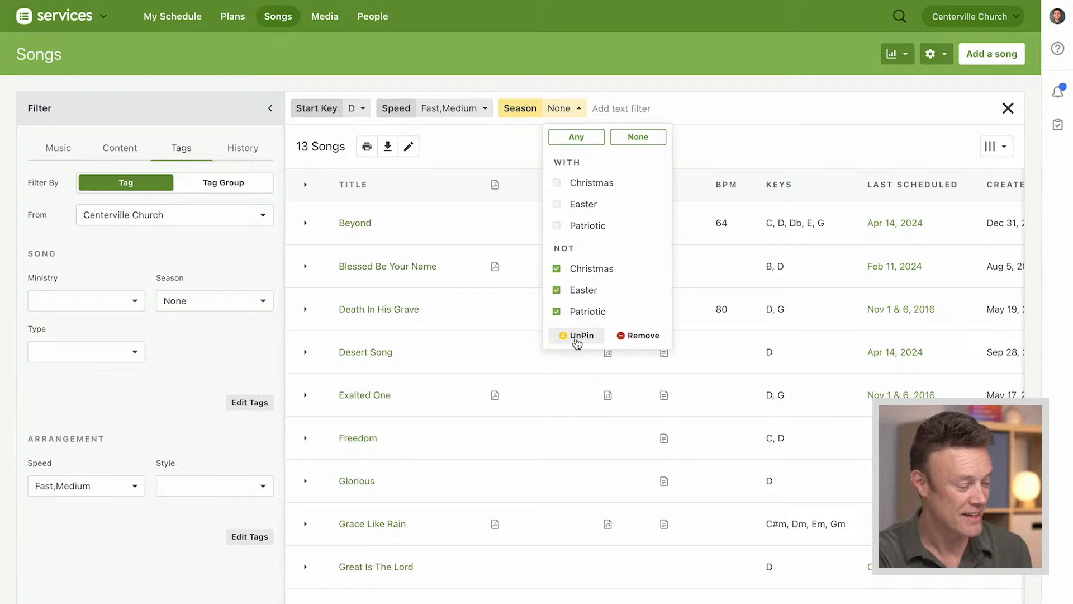
left_click(509, 139)
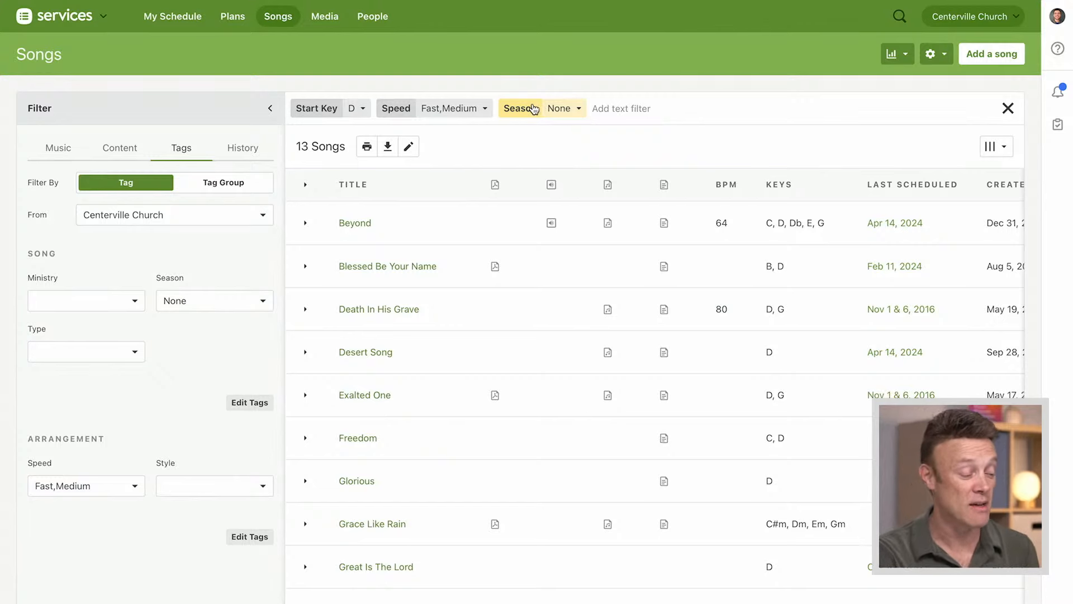
Remove the Speed filter from the song list
left_click(395, 110)
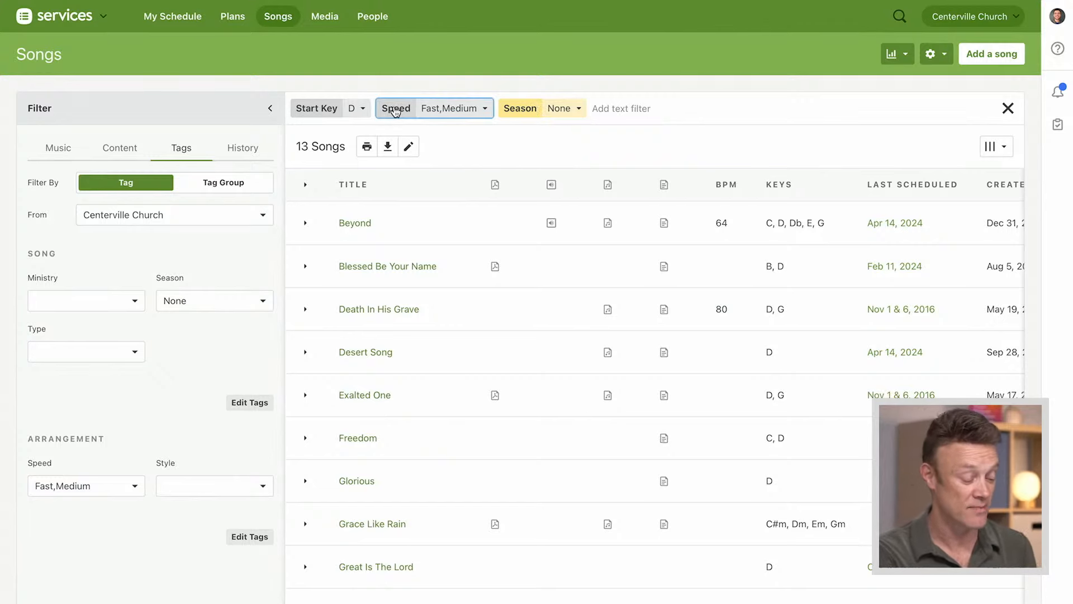
key("BackSpace")
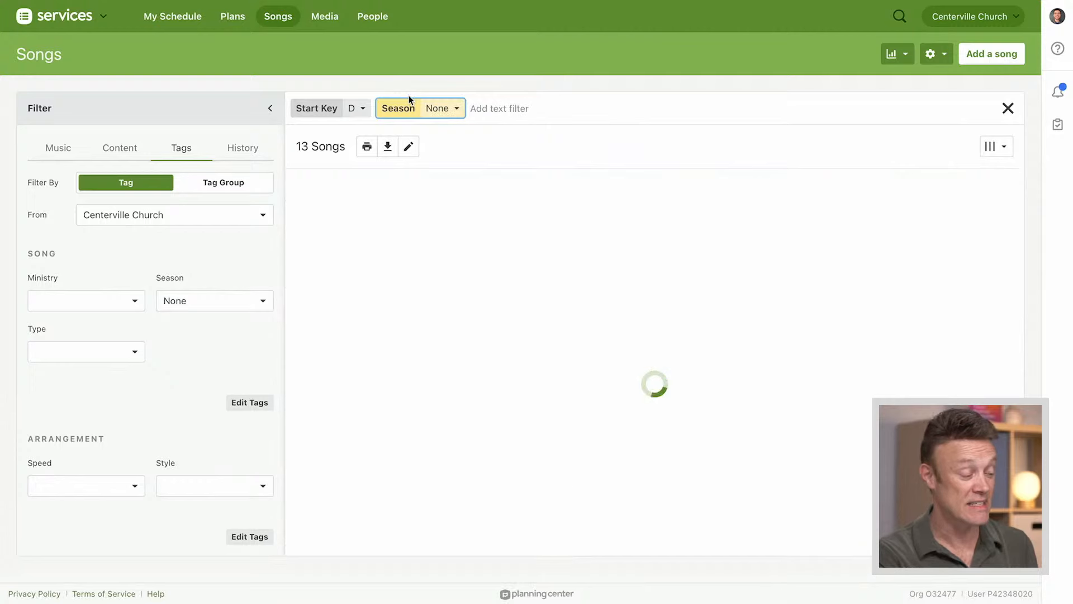
Remove the Start Key filter from the song list and filter by the Chorus Type tag
left_click(311, 114)
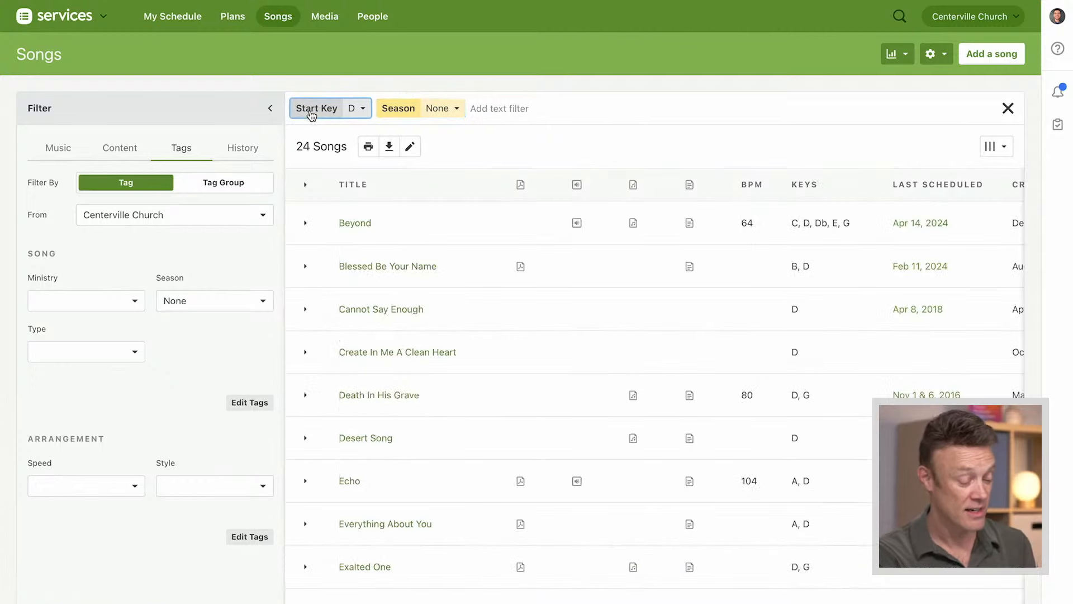
key("BackSpace")
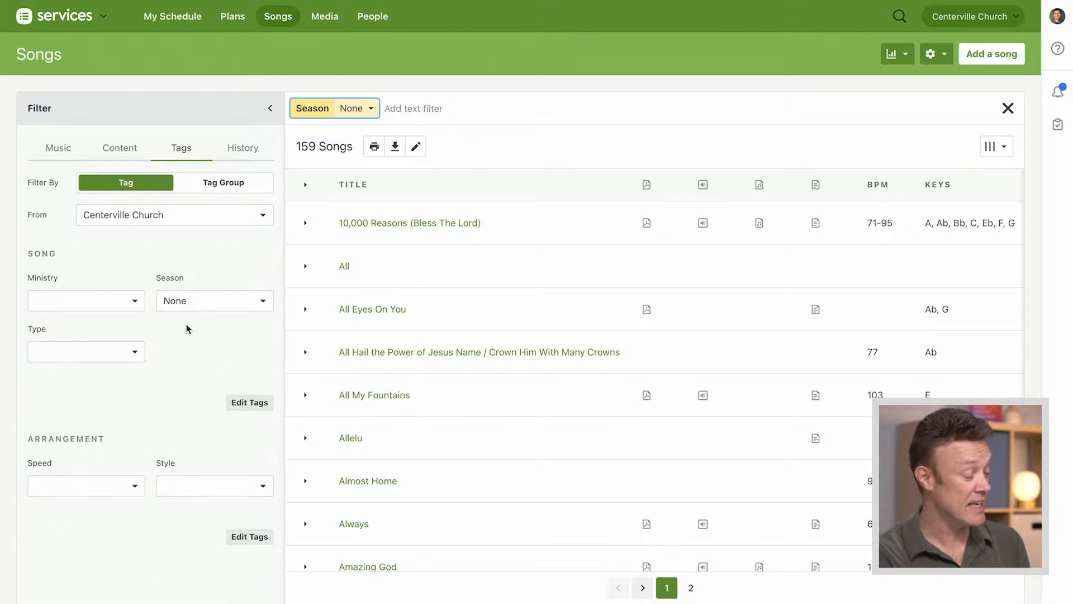
left_click(136, 351)
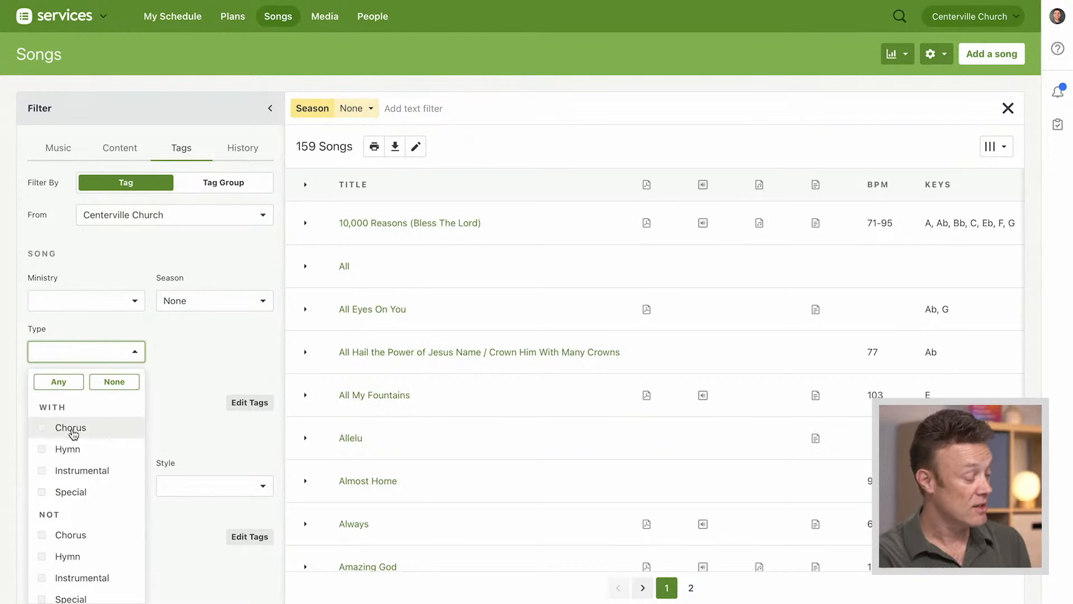
left_click(72, 429)
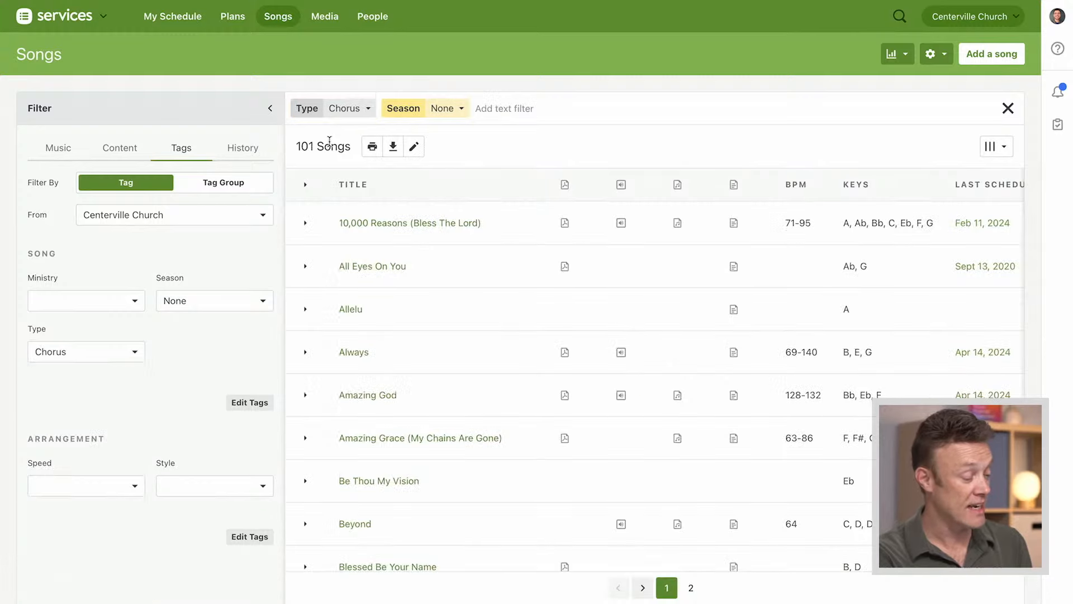
Pin the Type Chorus filter and collapse the filter options beside the song list
left_click(366, 108)
left_click(350, 379)
left_click(270, 108)
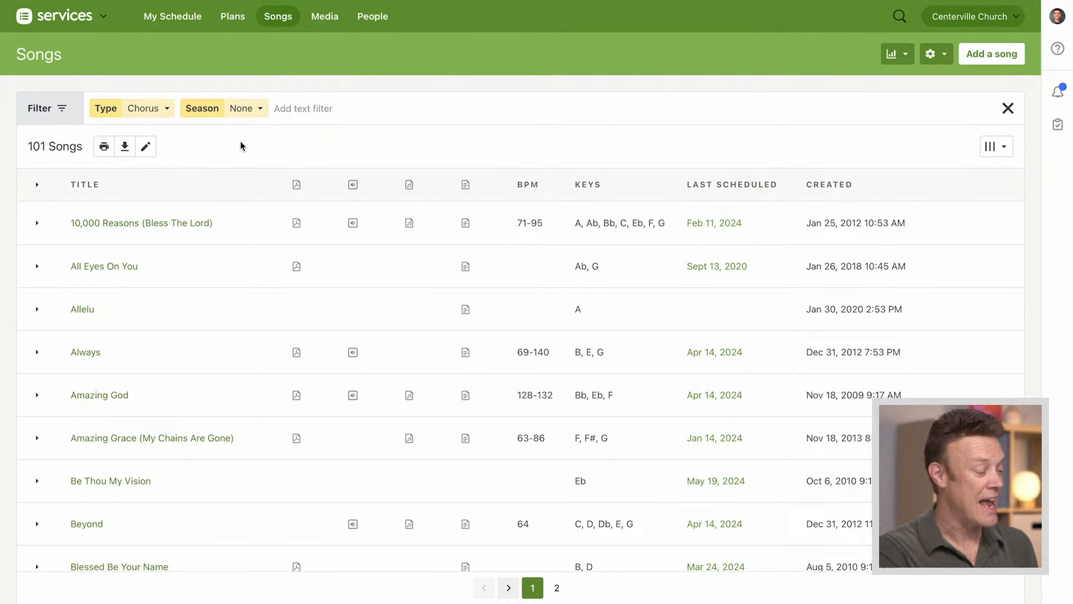
Change the pinned Season filter to include Christmas songs while still excluding Easter and Patriotic
left_click(253, 114)
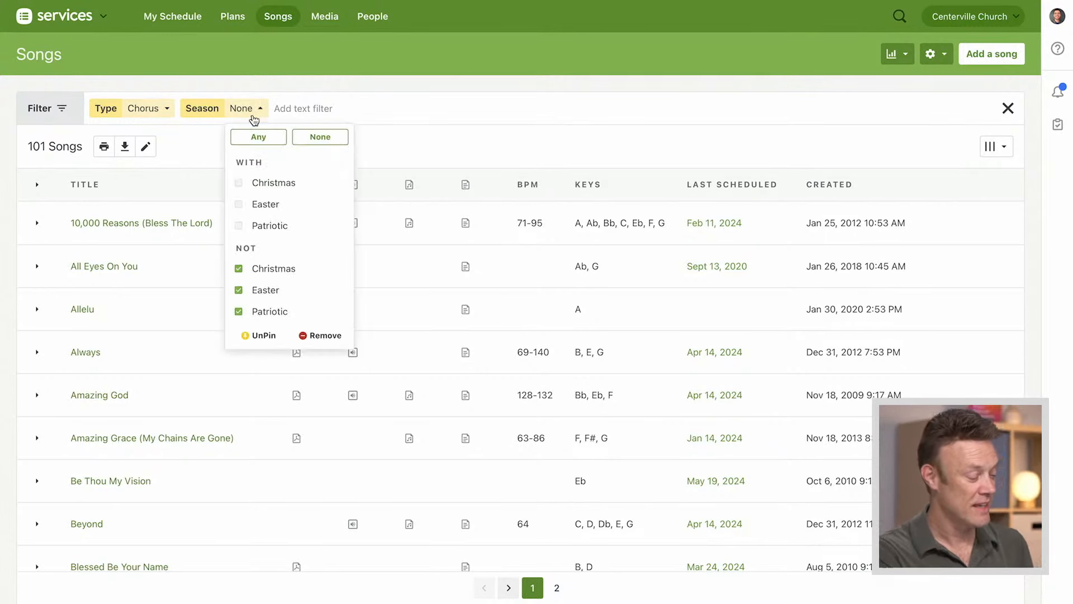
left_click(239, 183)
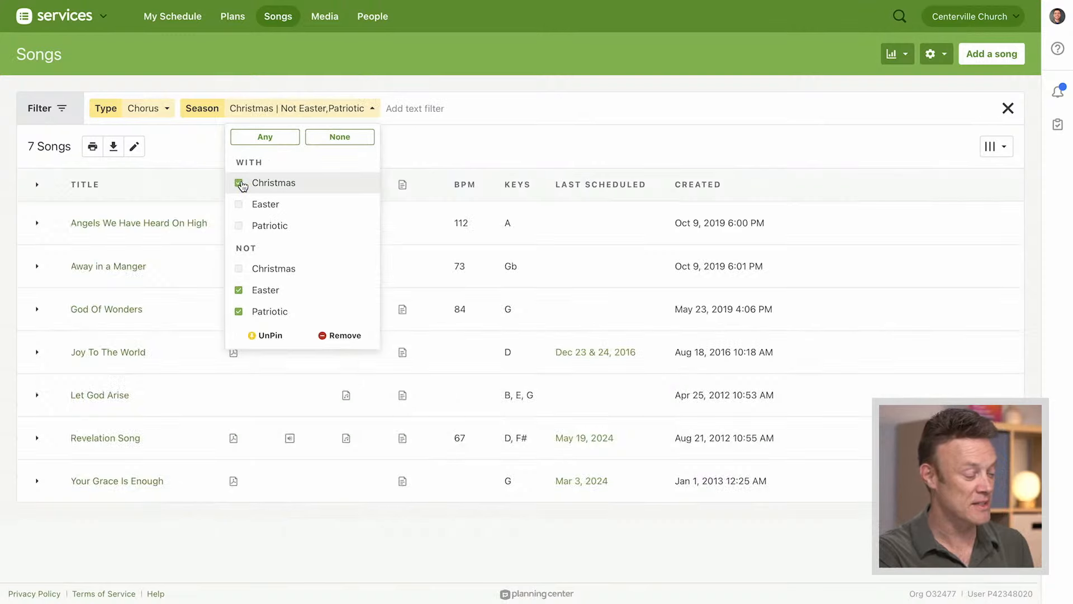
left_click(423, 141)
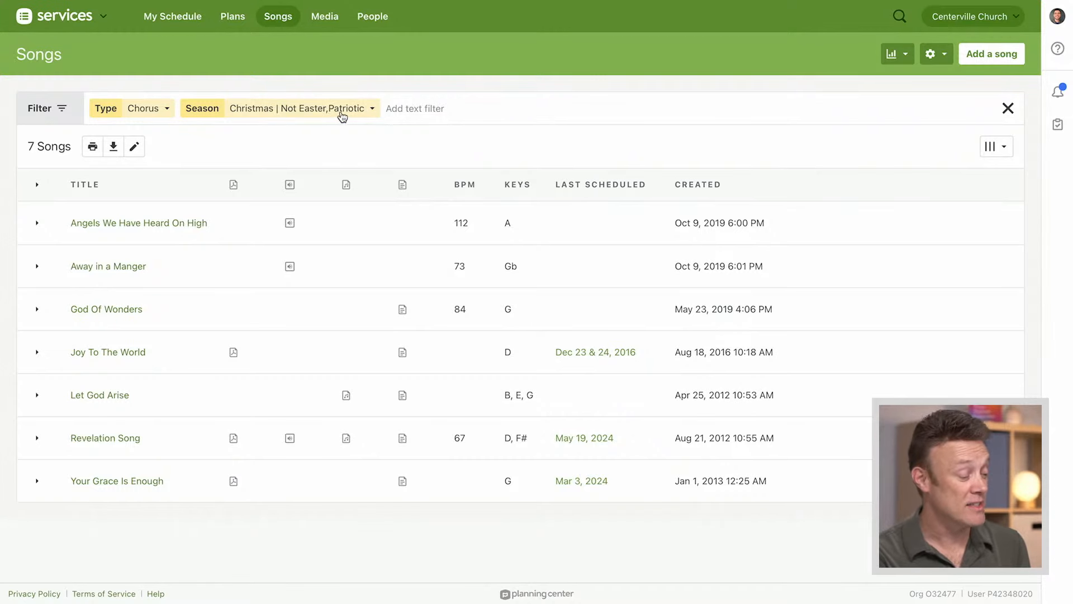
Remove the pinned Season and Type filters from the song list
left_click(343, 116)
left_click(344, 335)
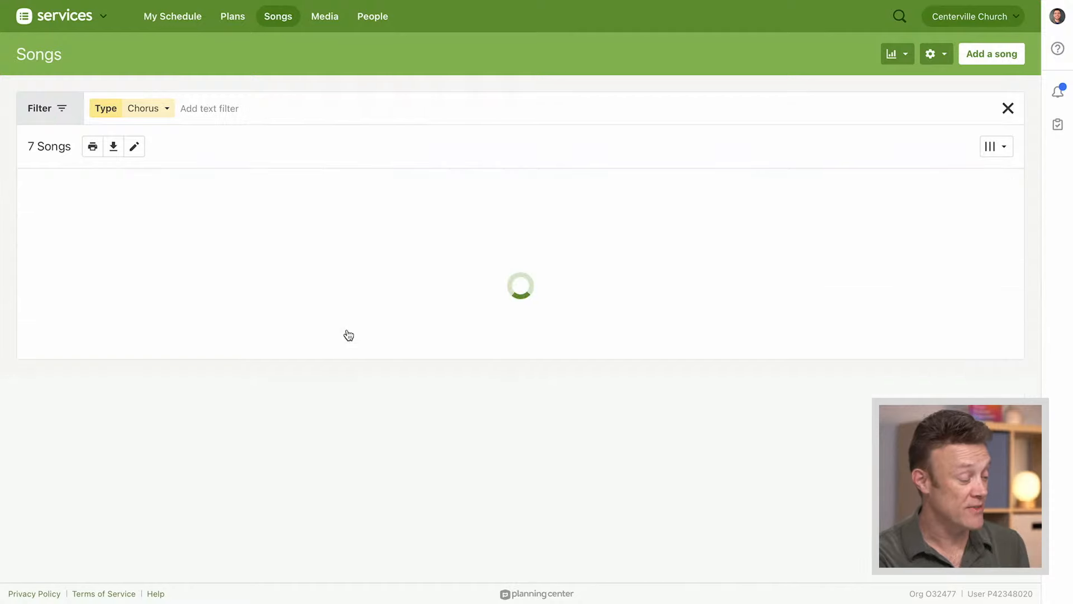
left_click(166, 110)
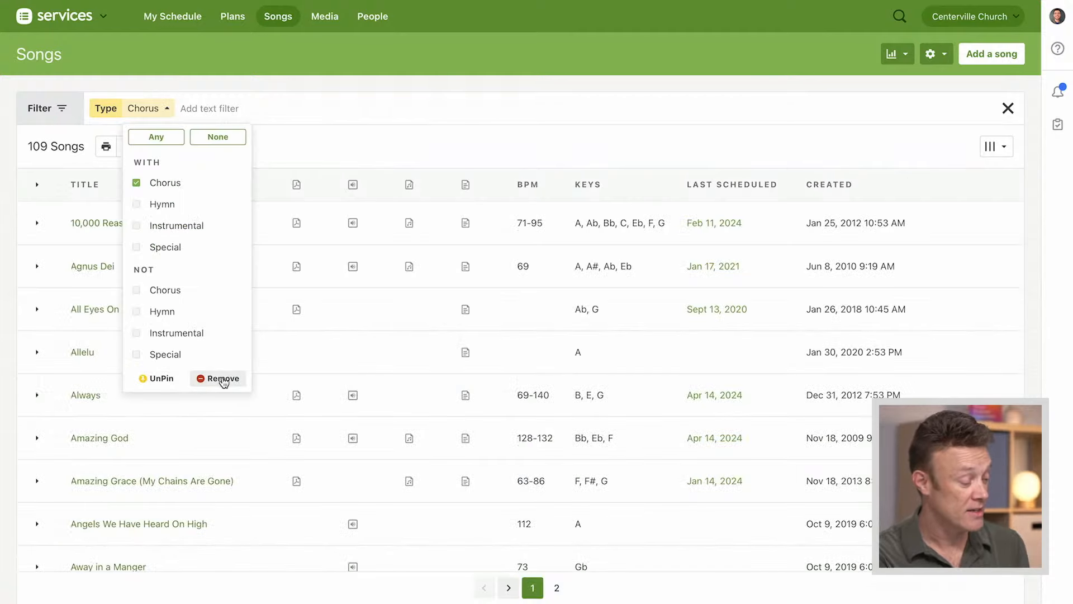
left_click(223, 379)
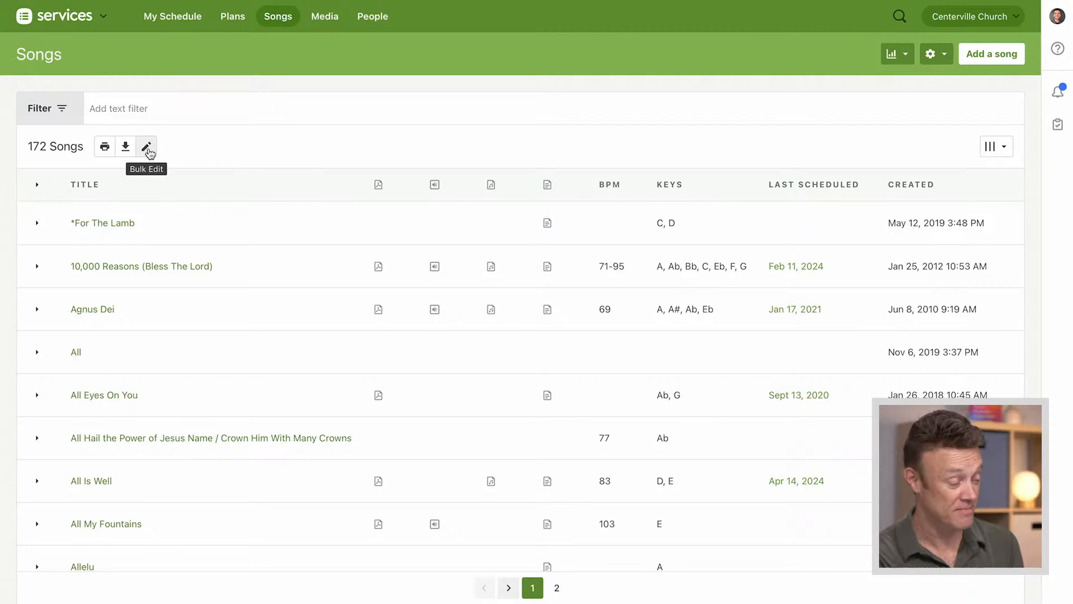
Start bulk editing arrangements and select two of 10,000 Reasons, the first of Agnus Dei, and those of All Hail the Power and All Is Well
left_click(148, 150)
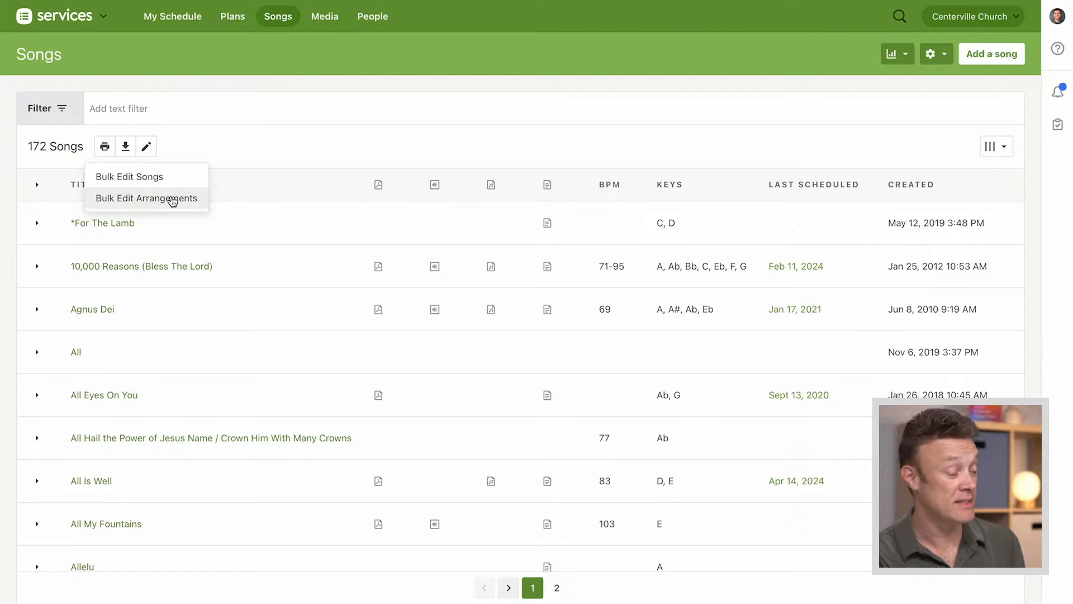
left_click(173, 199)
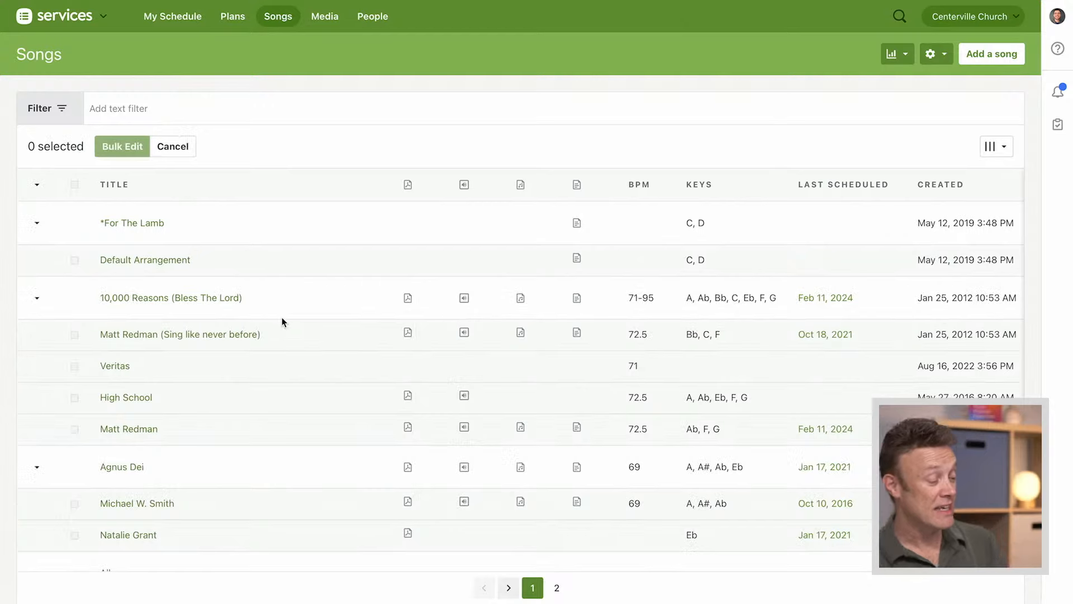
scroll(283, 317, "down", 2)
scroll(283, 316, "down", 2)
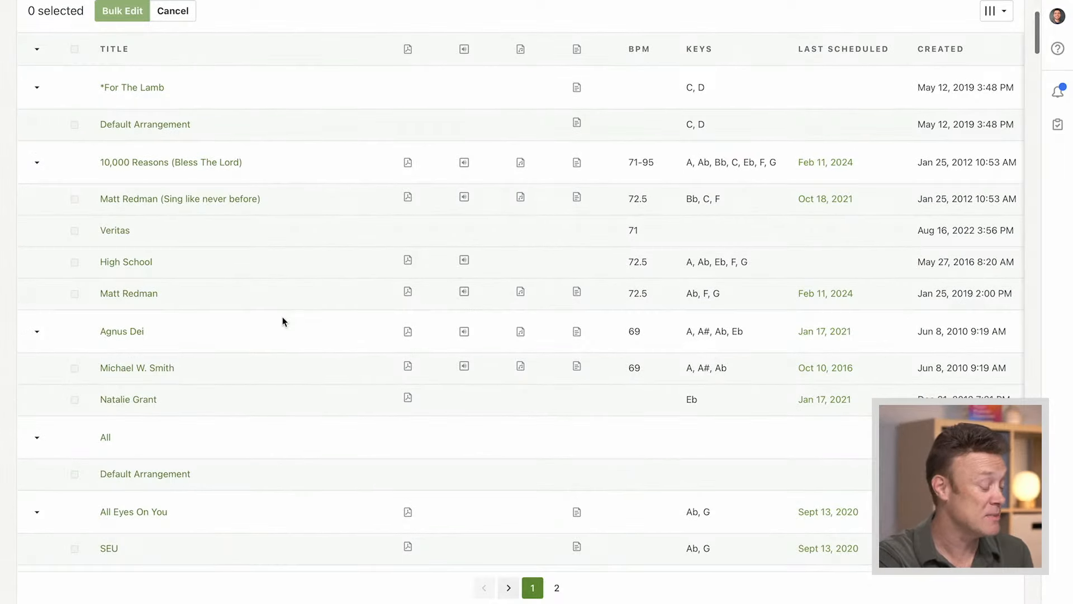
left_click(74, 200)
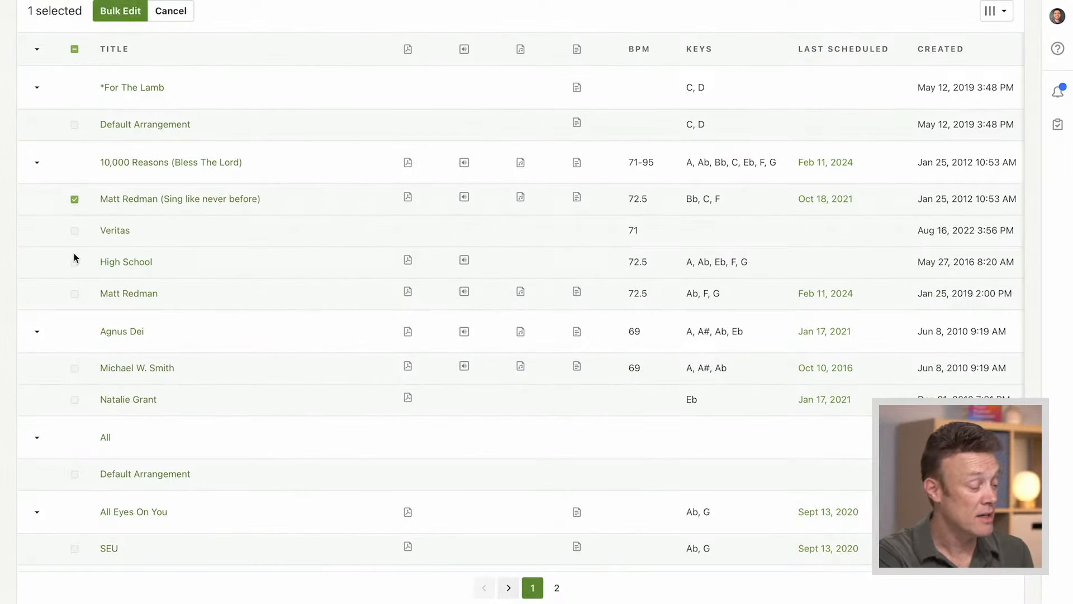
left_click(76, 265)
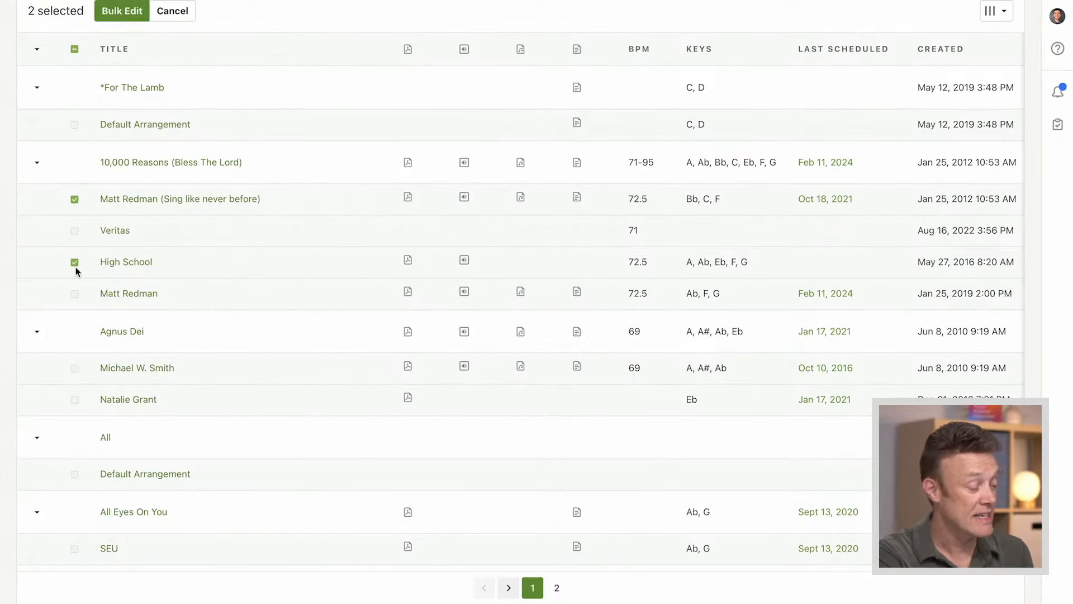
left_click(74, 368)
scroll(183, 408, "down", 5)
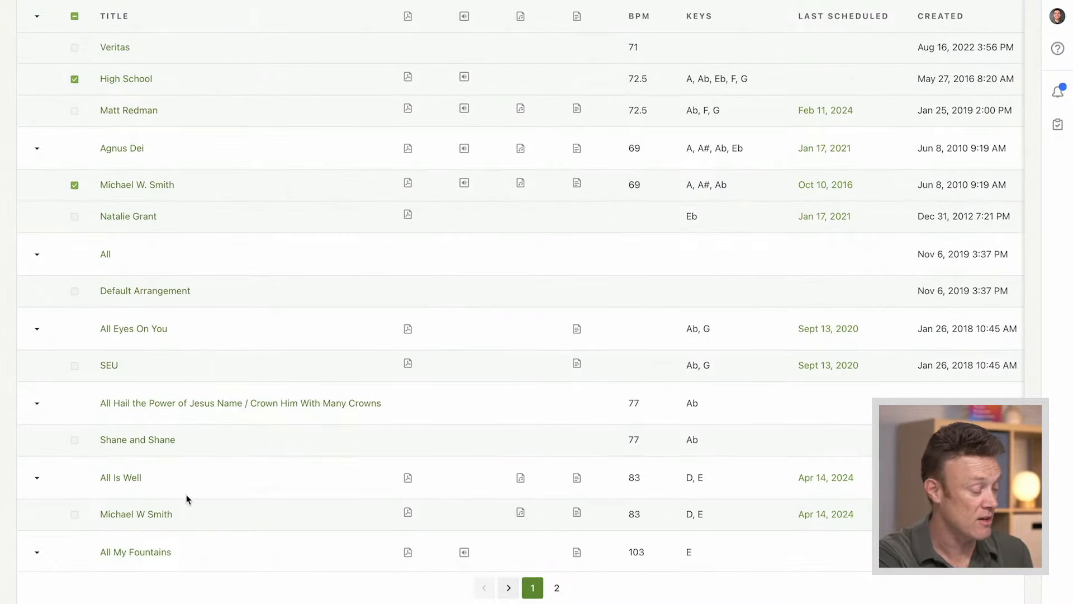
scroll(186, 494, "down", 2)
left_click(75, 440)
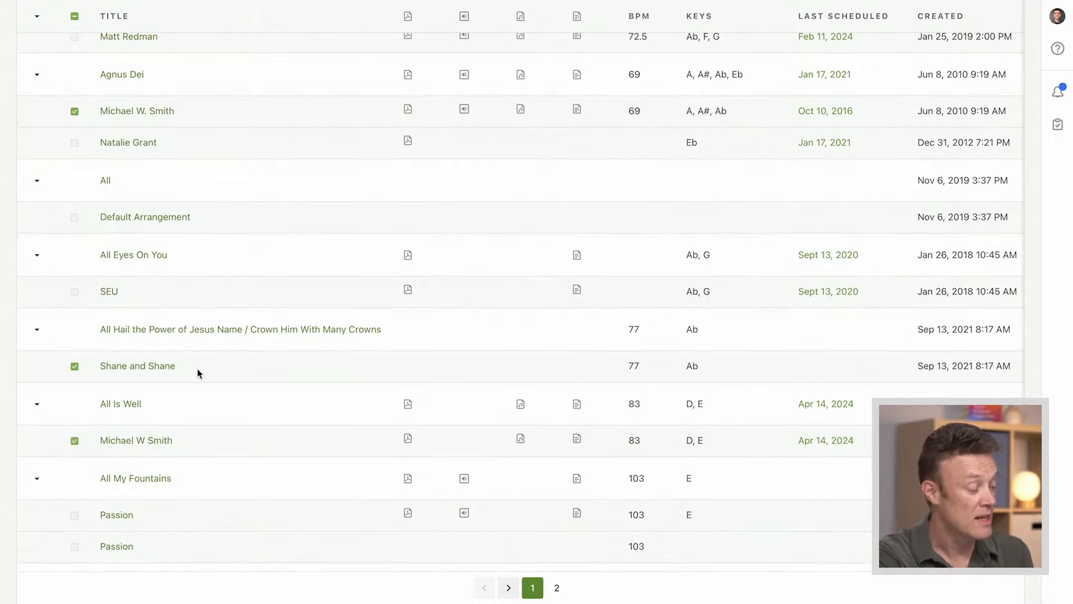
scroll(237, 278, "up", 7)
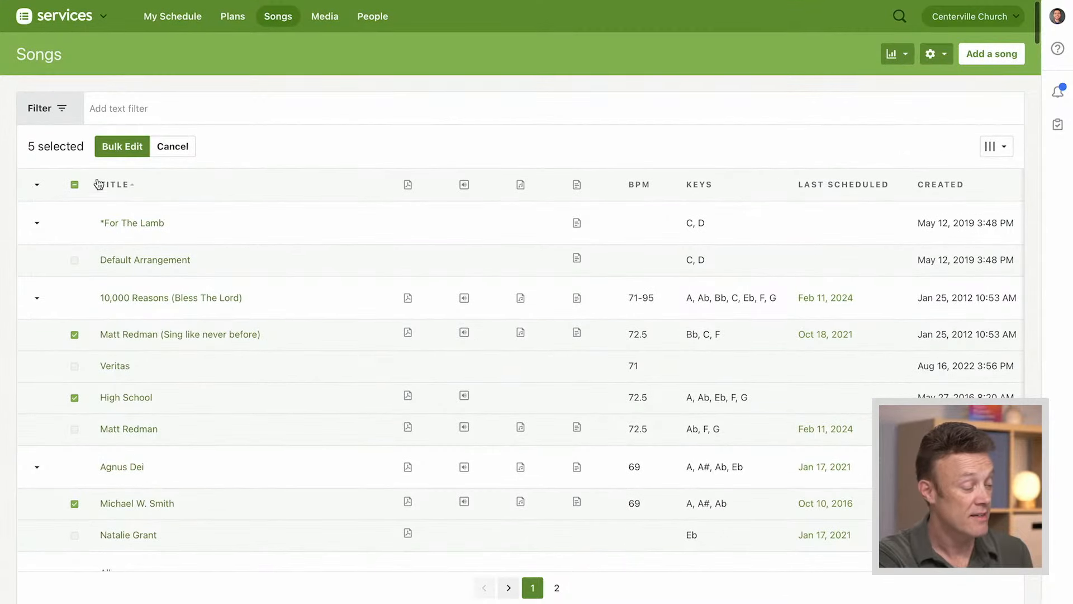
Set up a bulk edit adding the Slow tag to the selected arrangements, and cancel it without updating them
left_click(121, 148)
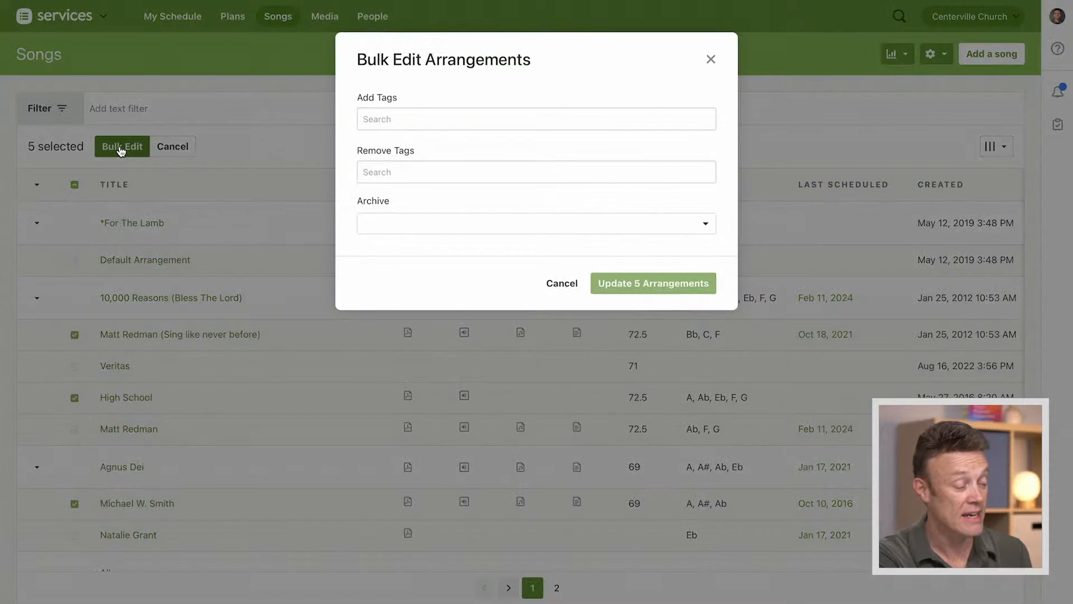
left_click(415, 122)
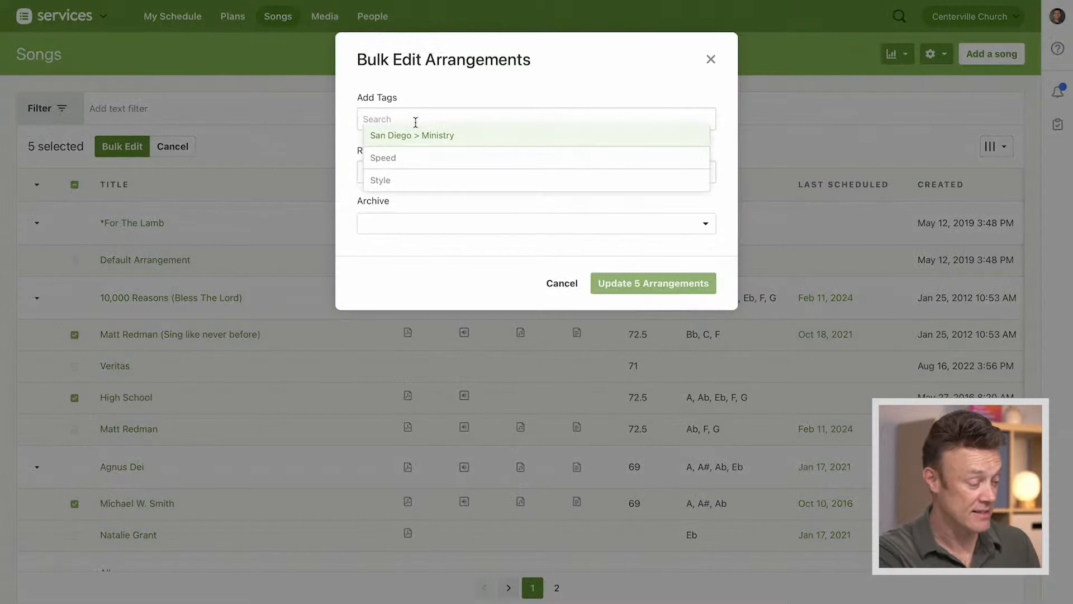
type("slow")
left_click(408, 136)
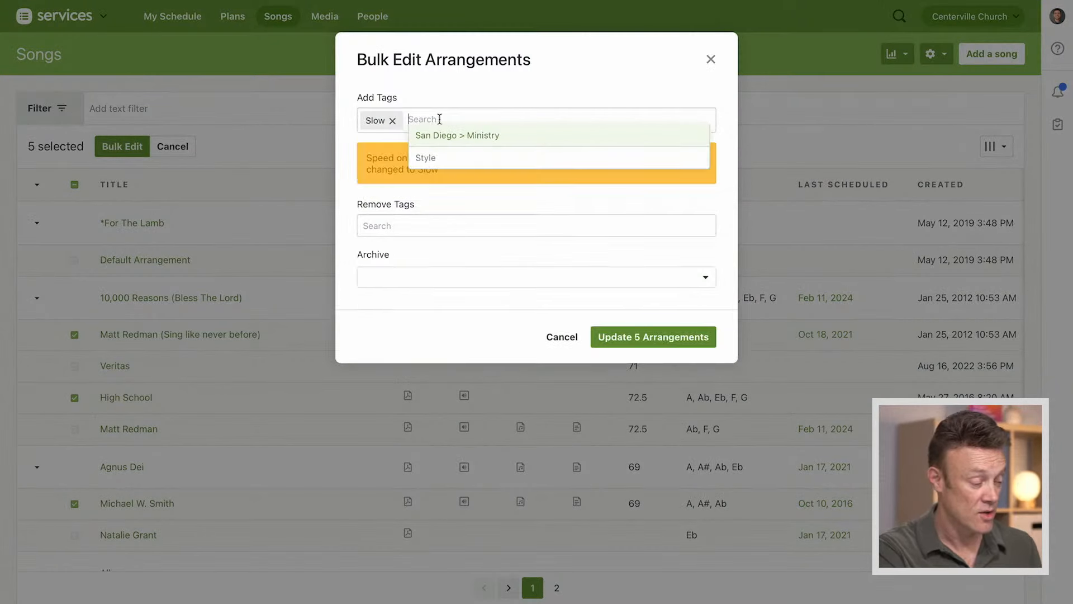
left_click(546, 89)
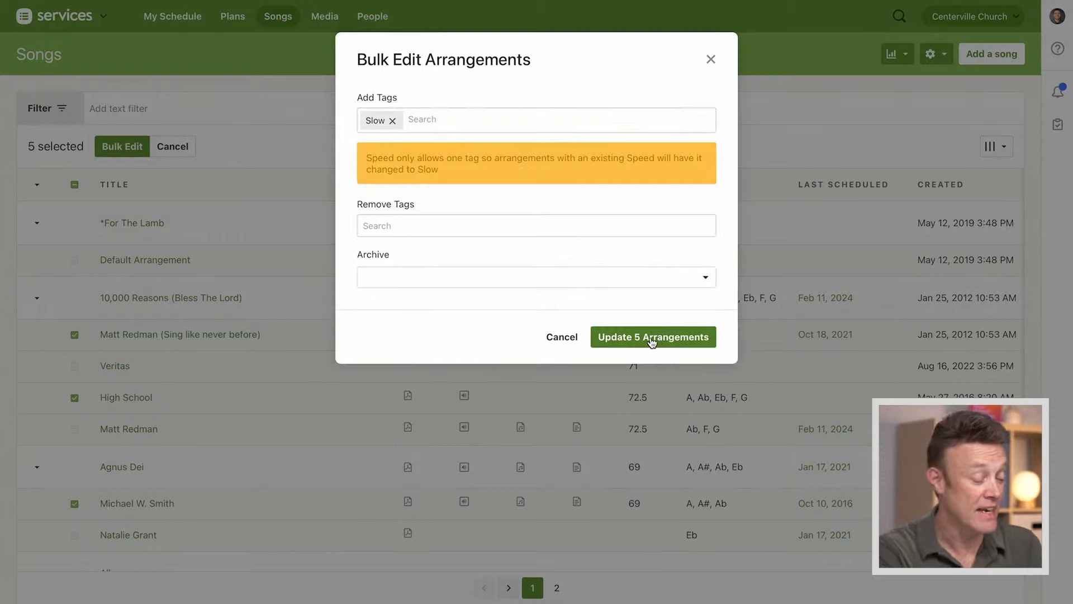
left_click(563, 338)
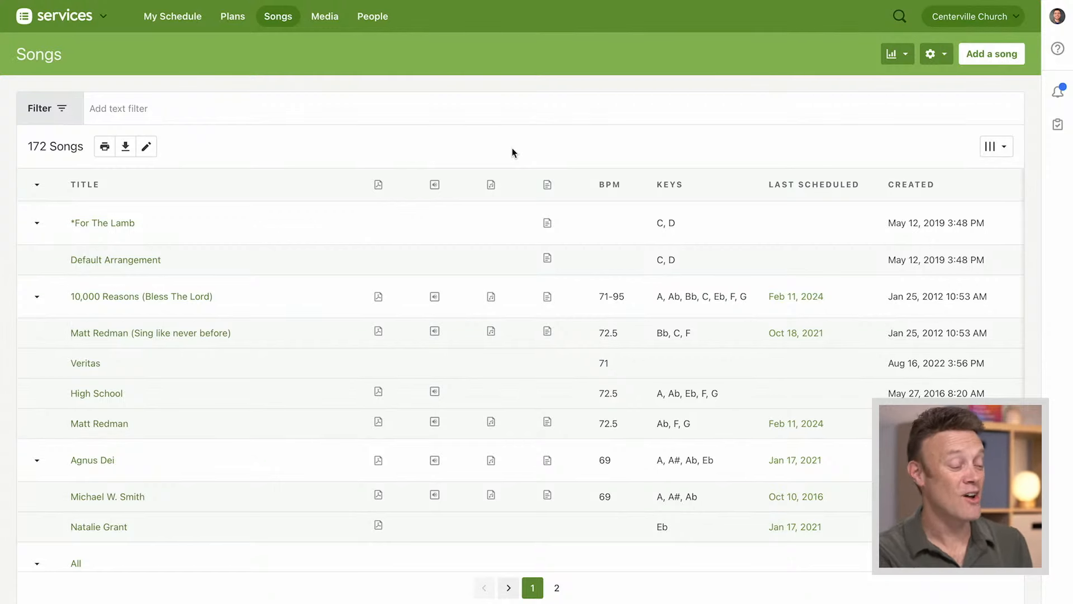
Look over the list of available song reports and close it
left_click(897, 57)
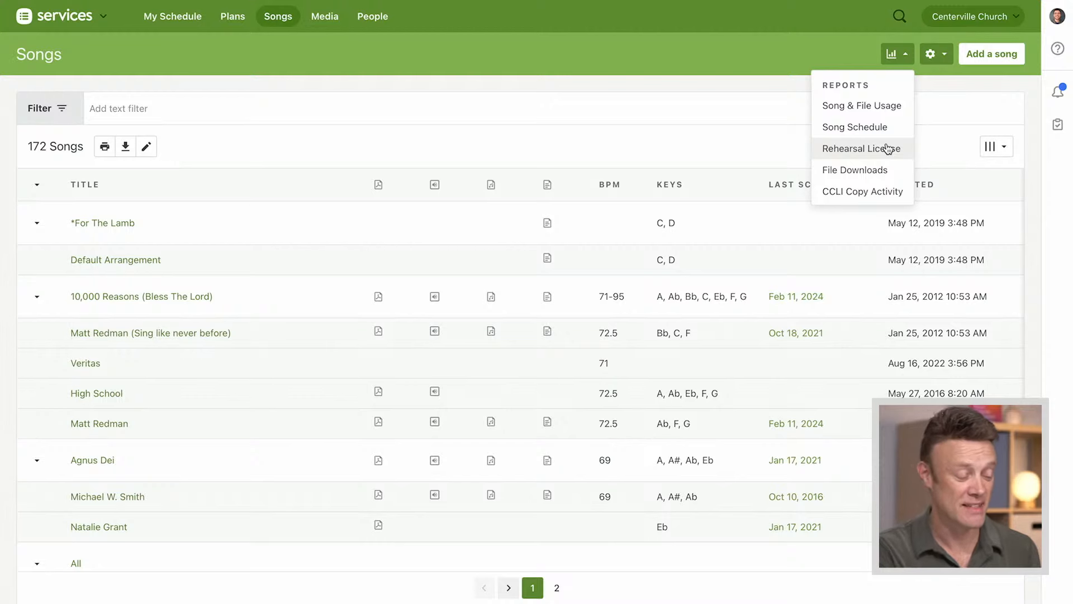
left_click(907, 55)
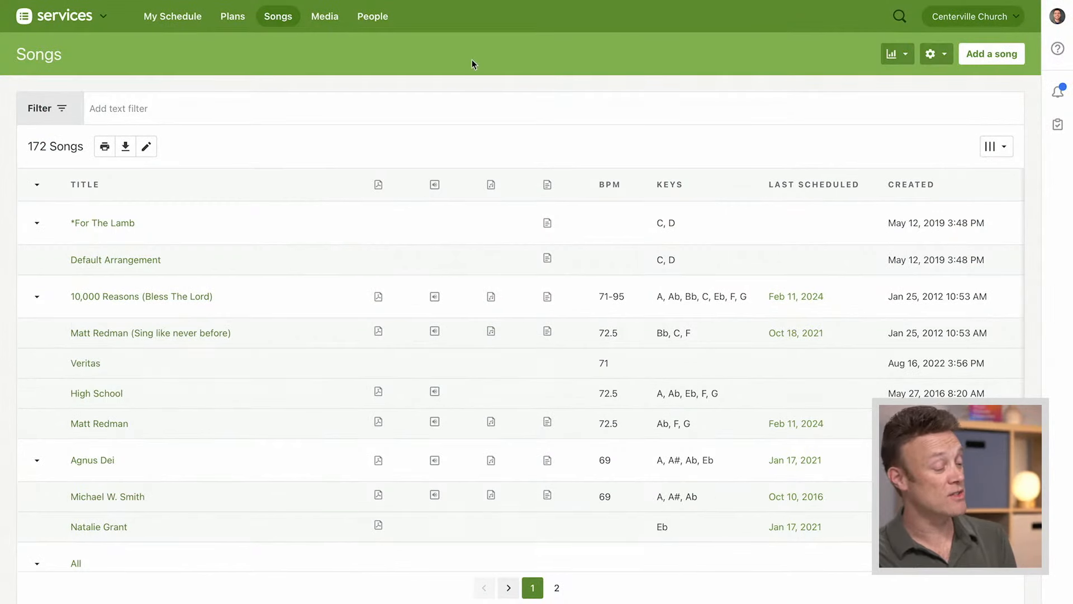
Open the tag settings and examine the File tag groups, including Lyrics & Chords and Orchestra
left_click(939, 61)
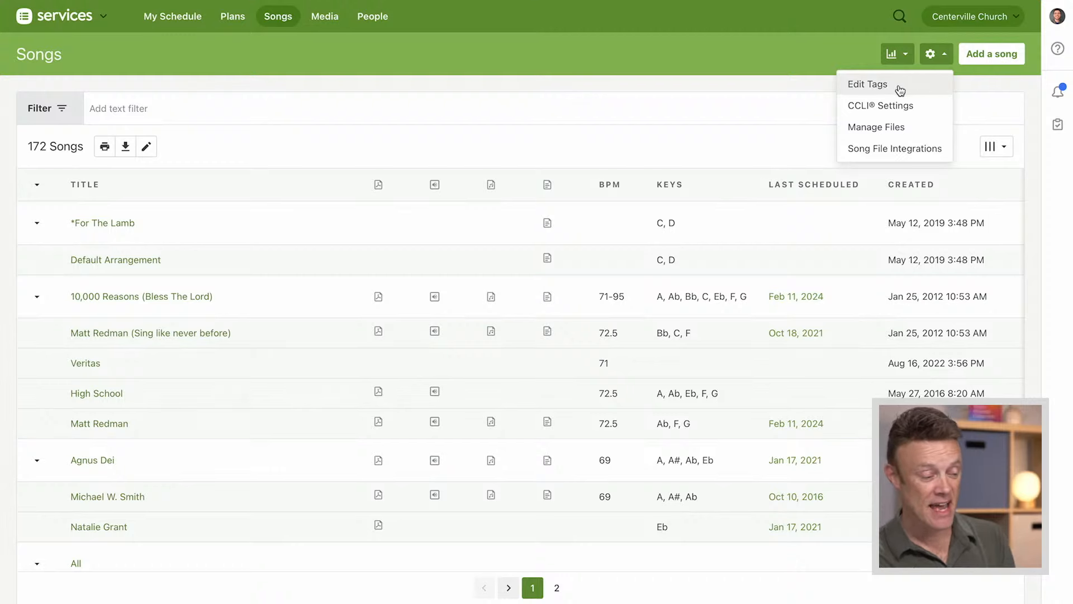
left_click(876, 86)
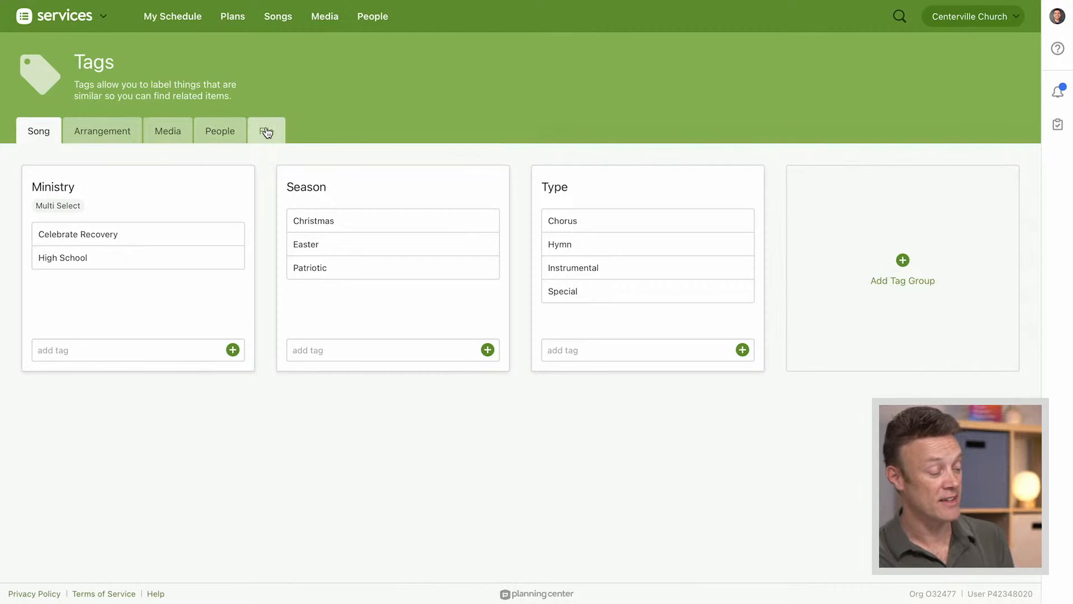
left_click(267, 132)
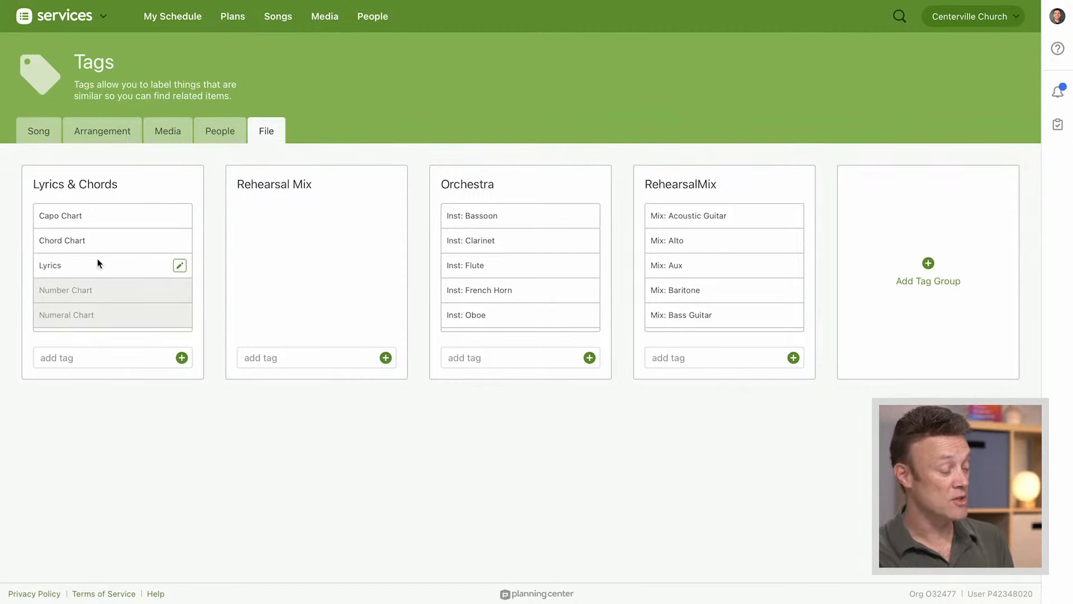
scroll(109, 266, "down", 1)
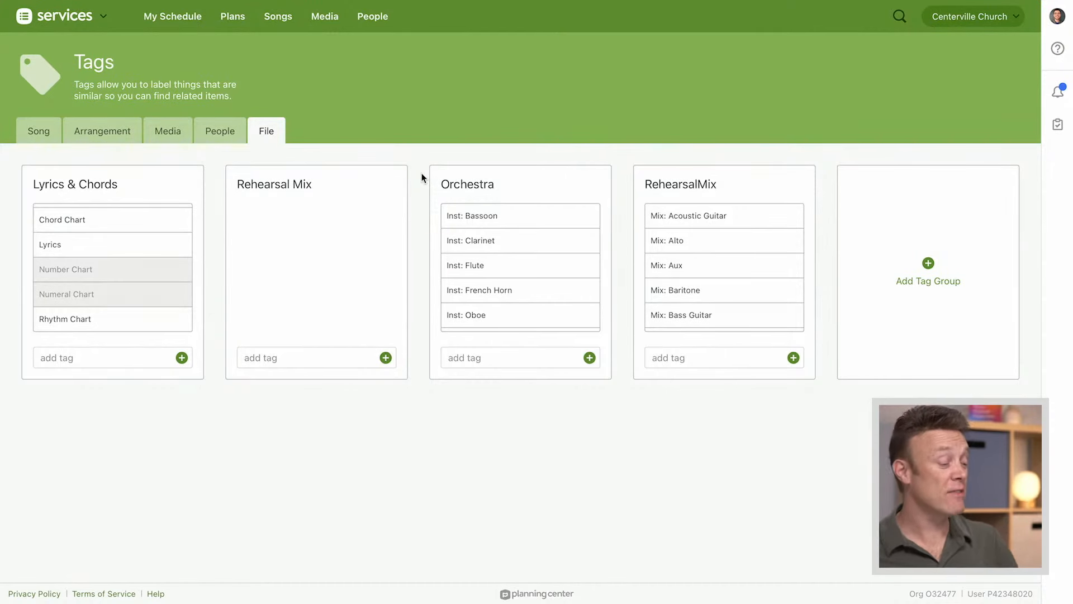
mouse_move(521, 180)
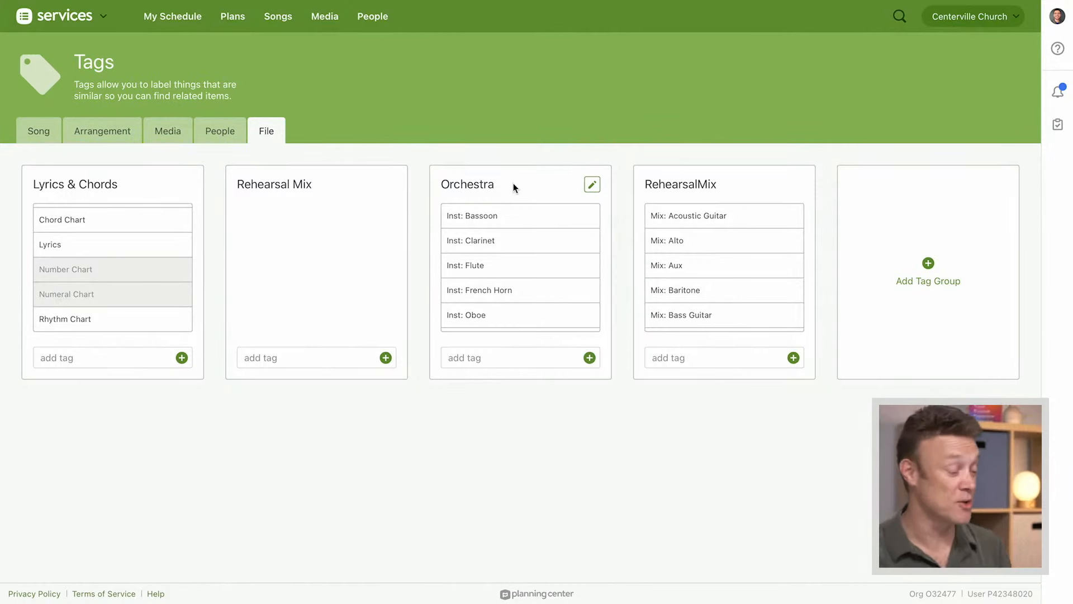
mouse_move(474, 266)
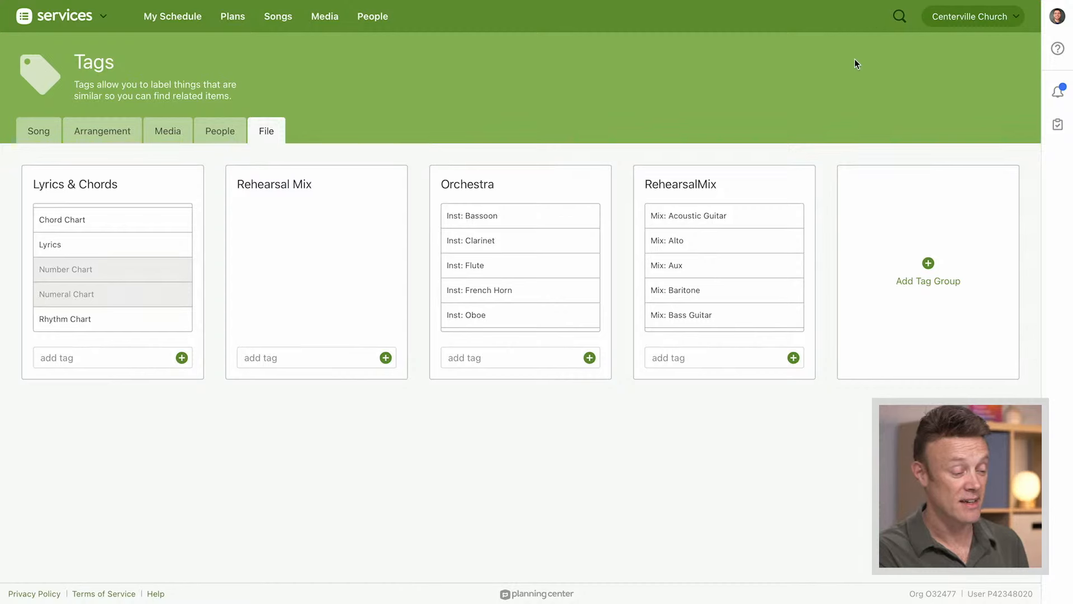
Search for "orchest" and open the Orchestra team of the Contemporary Service
left_click(901, 19)
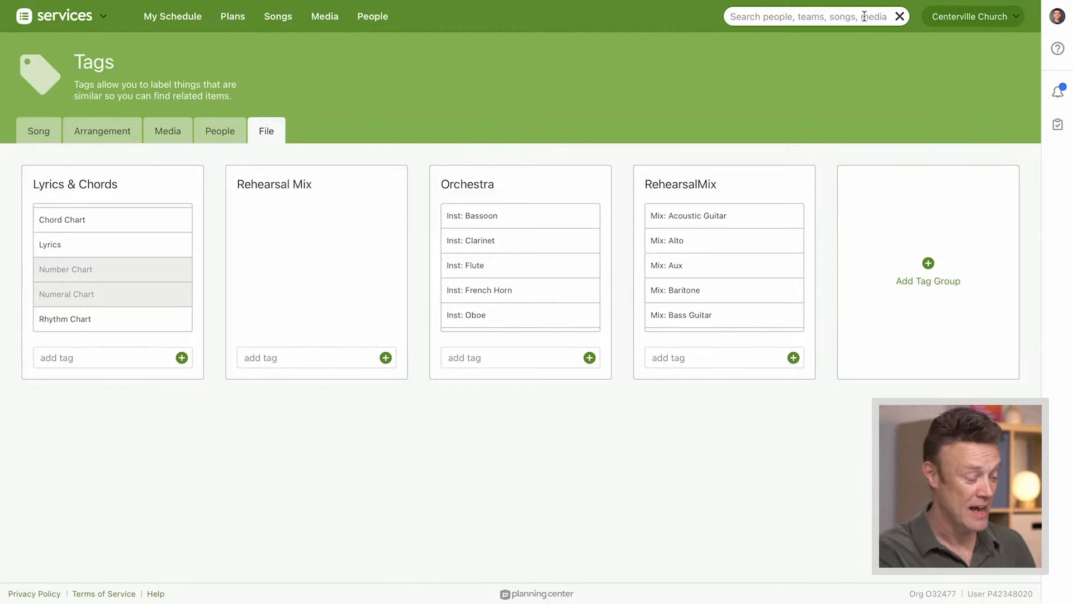
type("orchest")
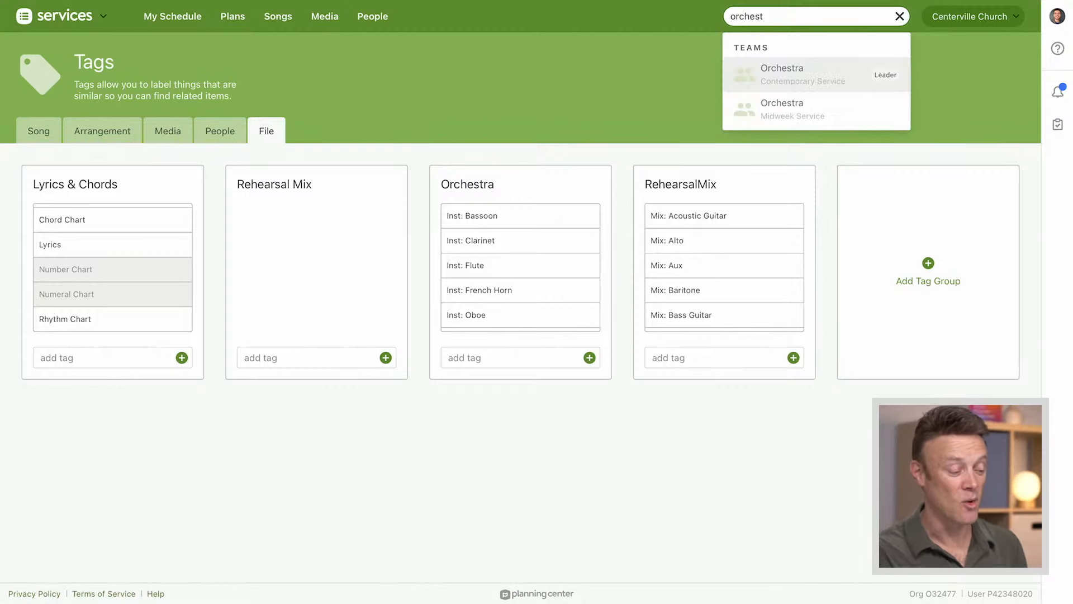
left_click(780, 80)
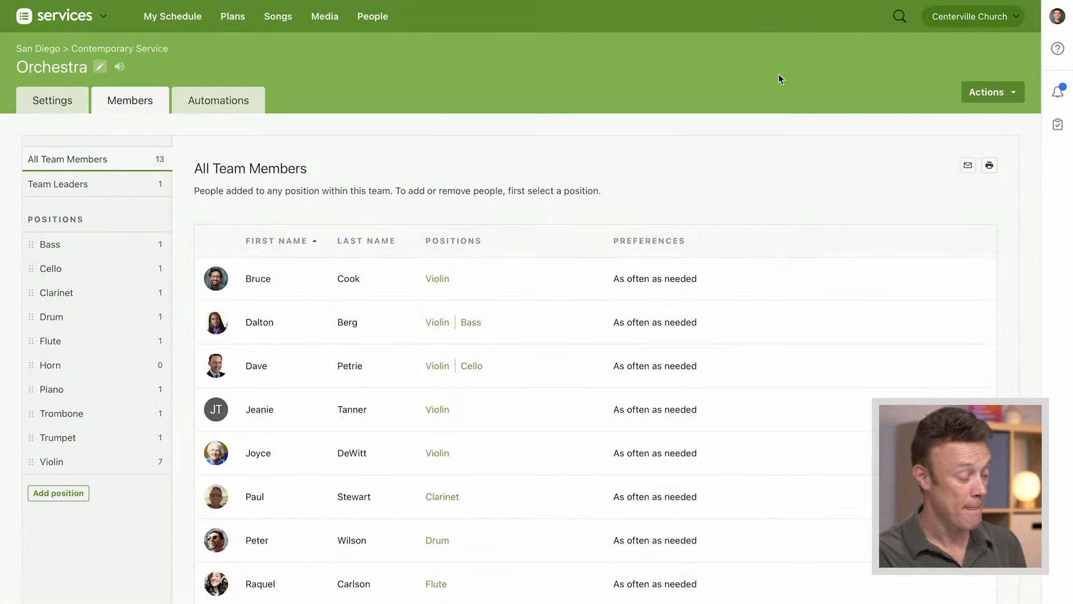
Open the Orchestra team's Flute position, look over the tags available for its File Visibility, and close the list
left_click(58, 343)
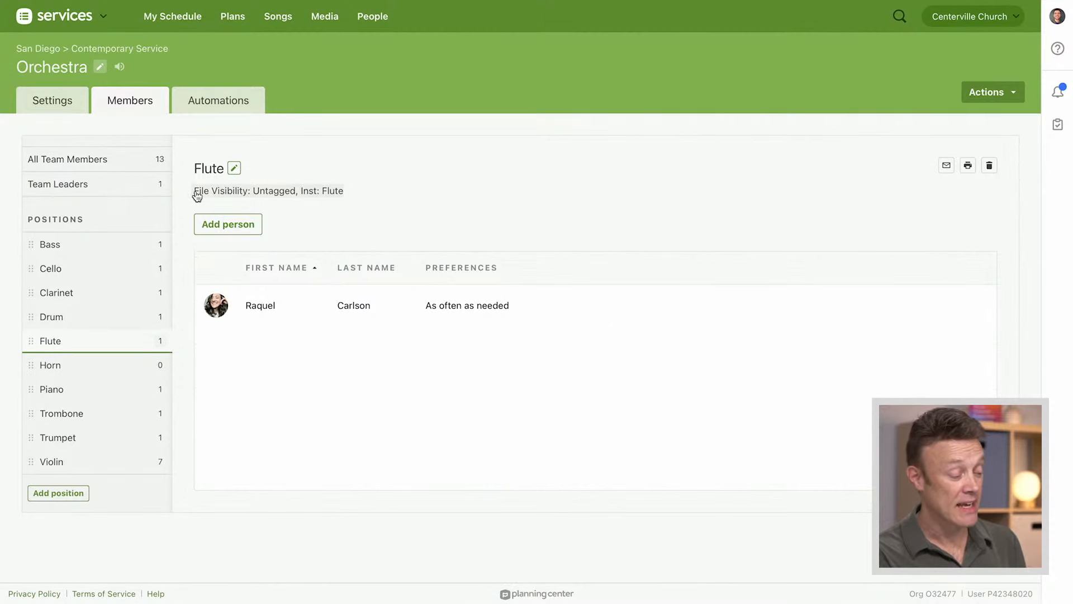
left_click(235, 195)
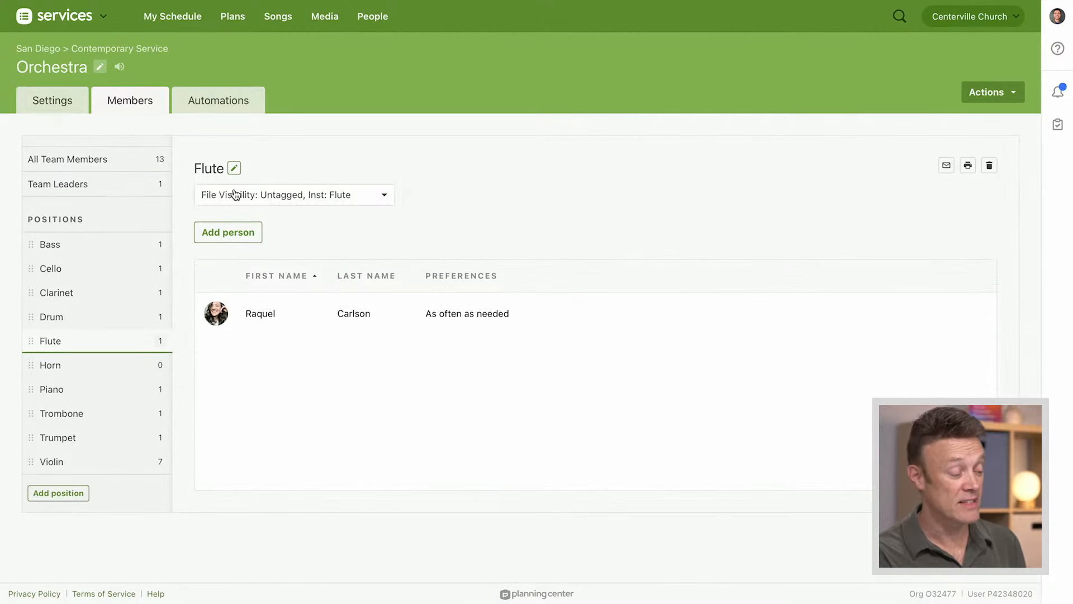
left_click(384, 196)
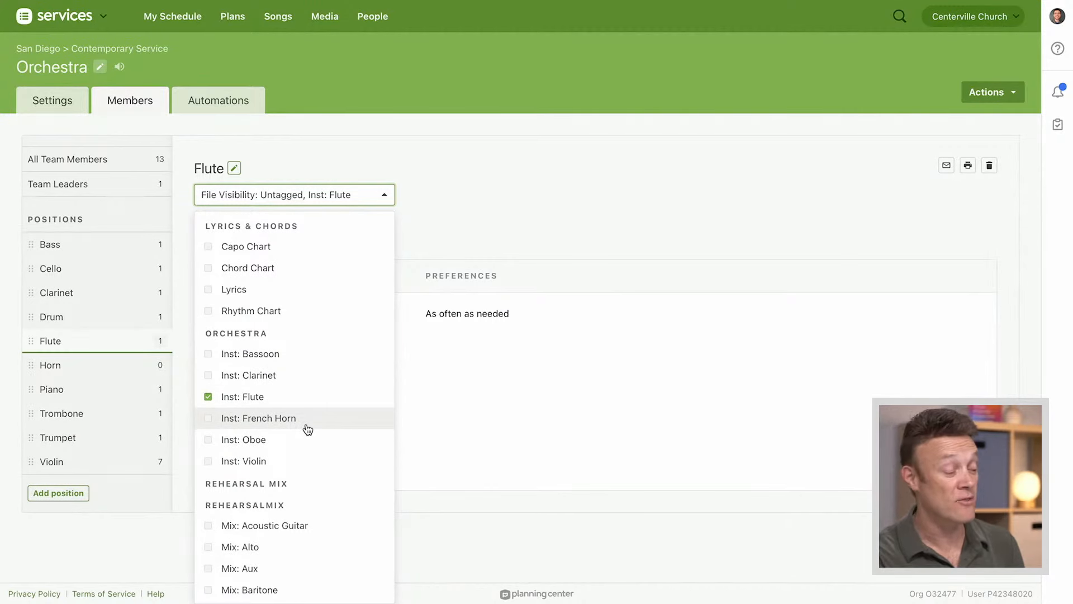
left_click(451, 224)
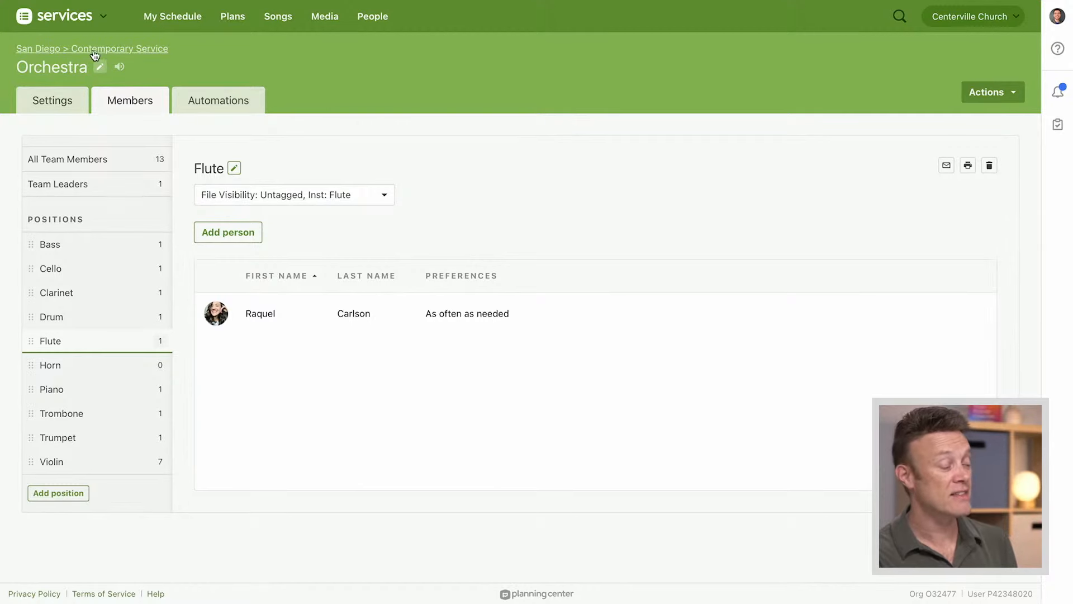
Open the Contemporary Service's settings and select Enabled for Limited File Visibility
left_click(141, 51)
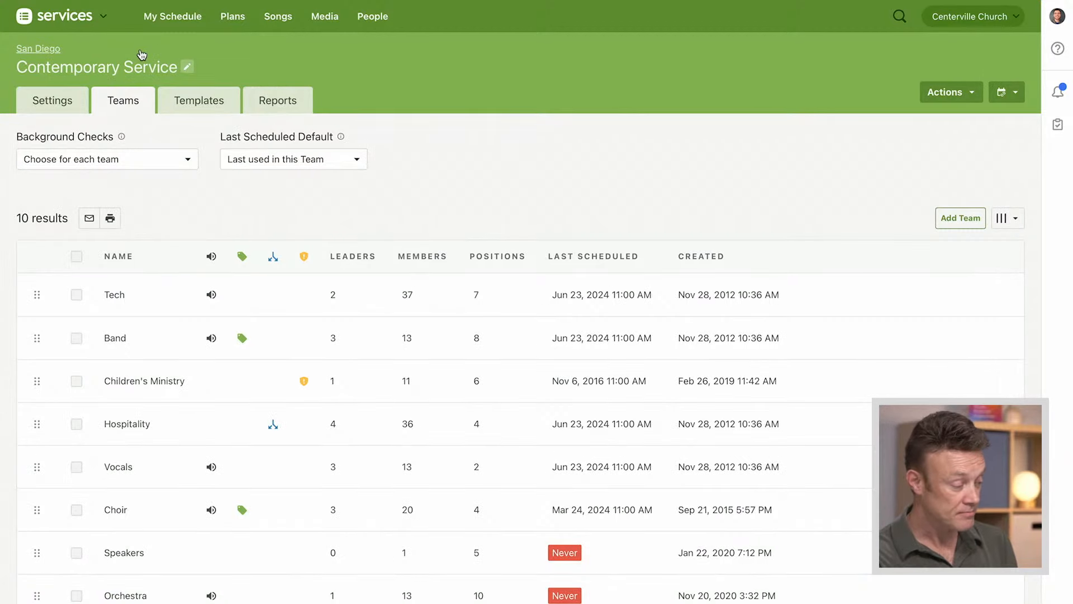
left_click(59, 99)
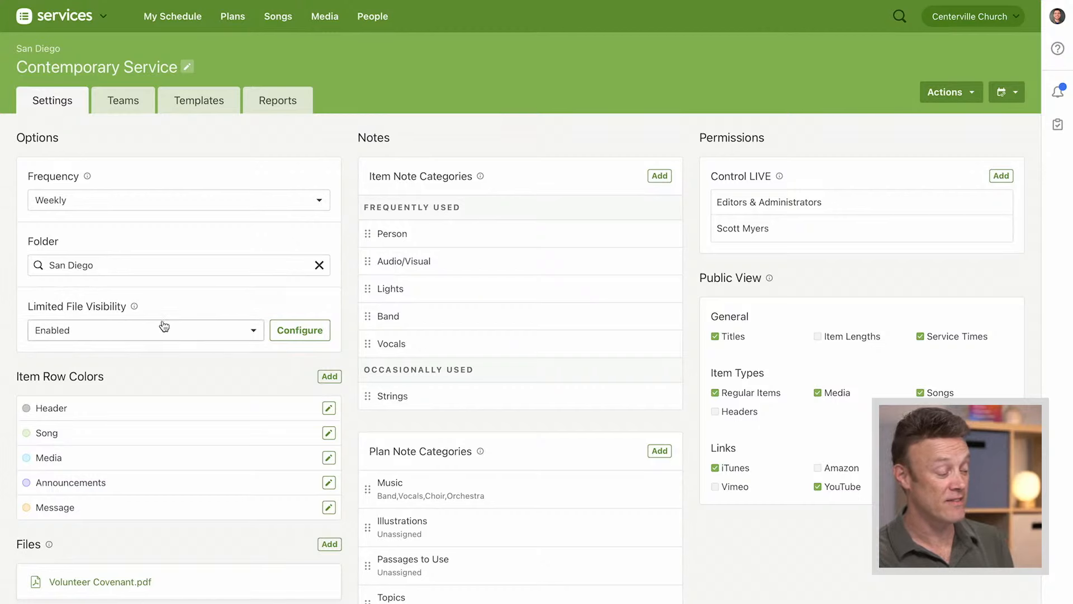
left_click(180, 335)
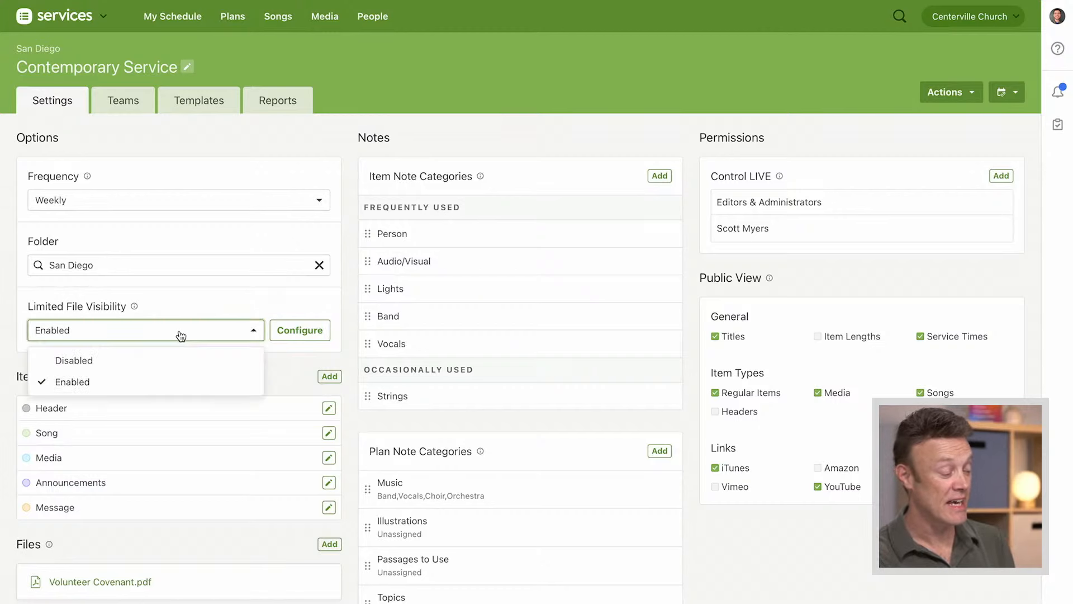
left_click(115, 384)
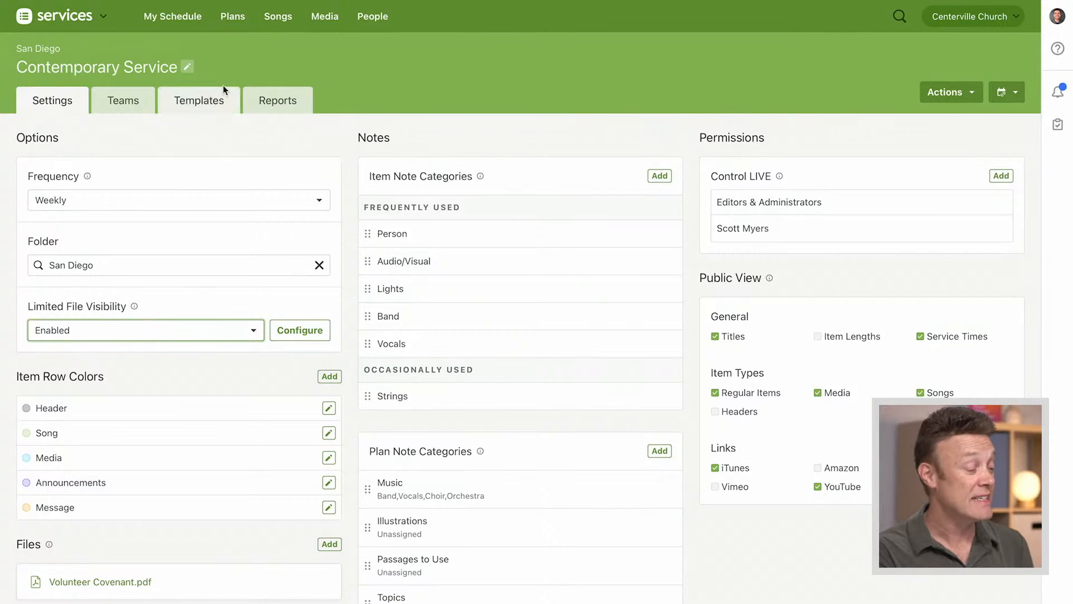
Browse the templates of San Diego's Contemporary Service and open the Communion template
left_click(234, 16)
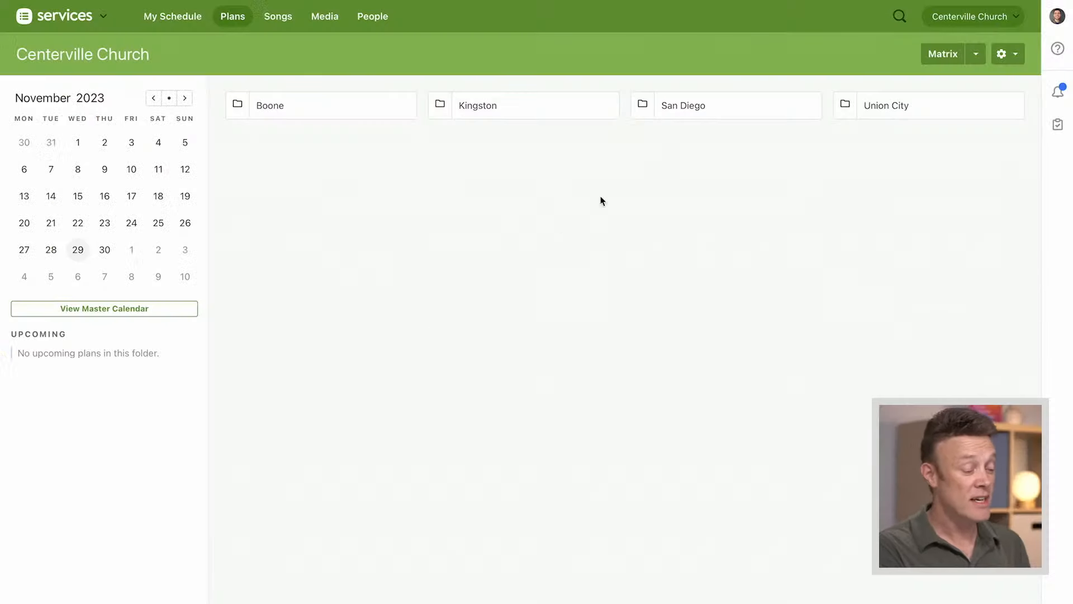
left_click(697, 107)
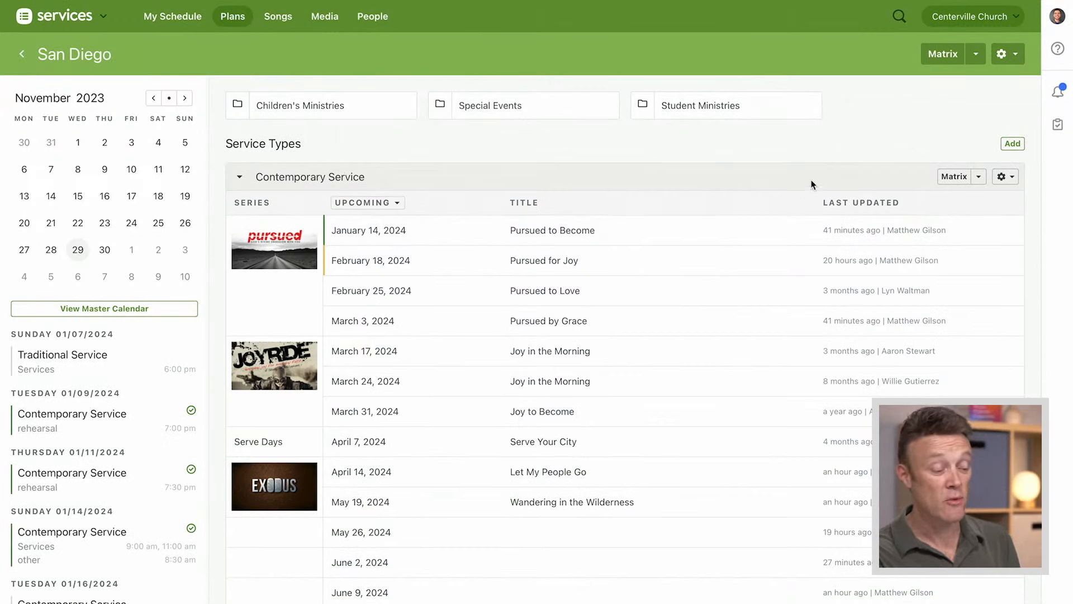
left_click(1006, 177)
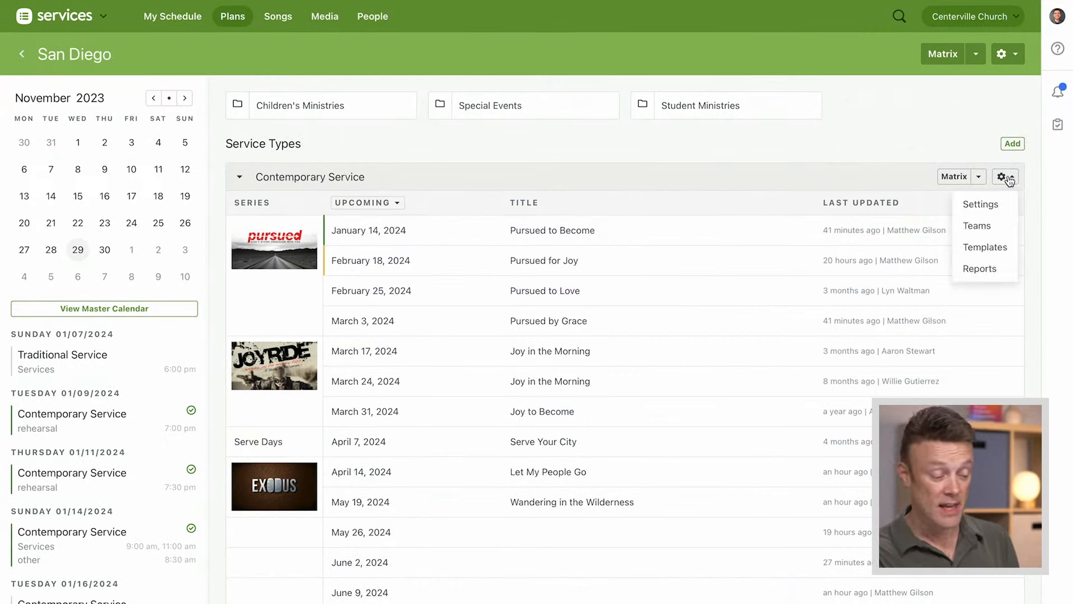
left_click(981, 250)
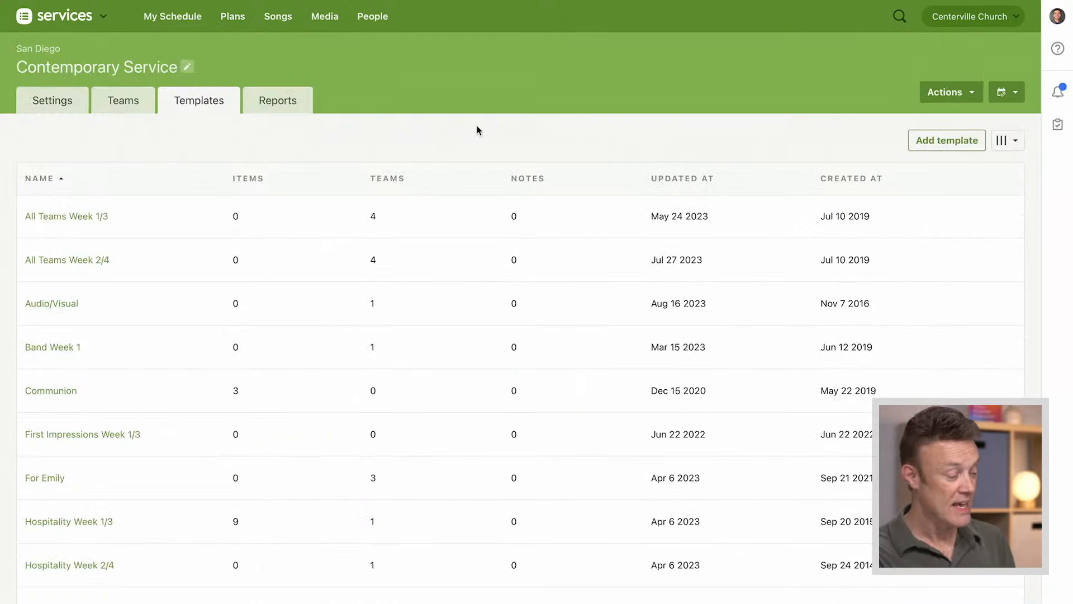
scroll(457, 152, "down", 2)
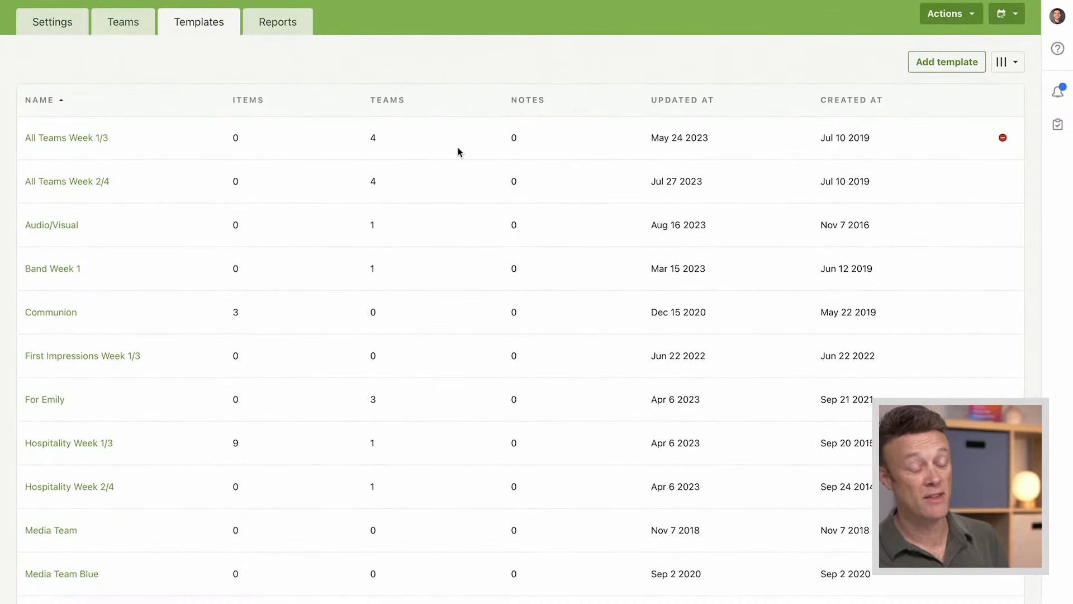
left_click(58, 316)
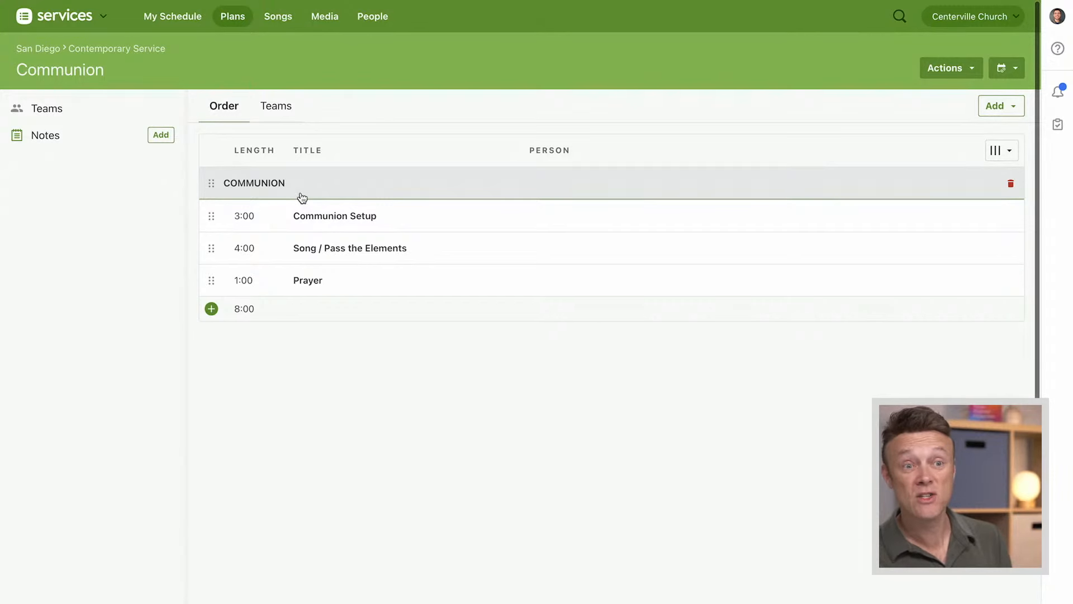
Open the February 18, 2024 Contemporary Service plan from the recent plans and look through its order
mouse_move(231, 18)
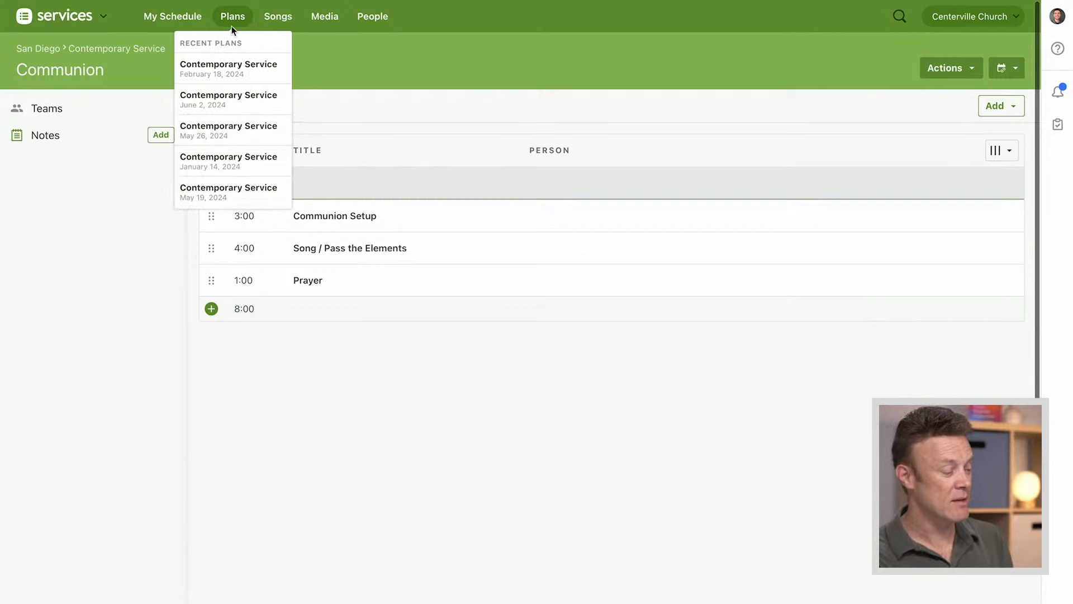
left_click(222, 75)
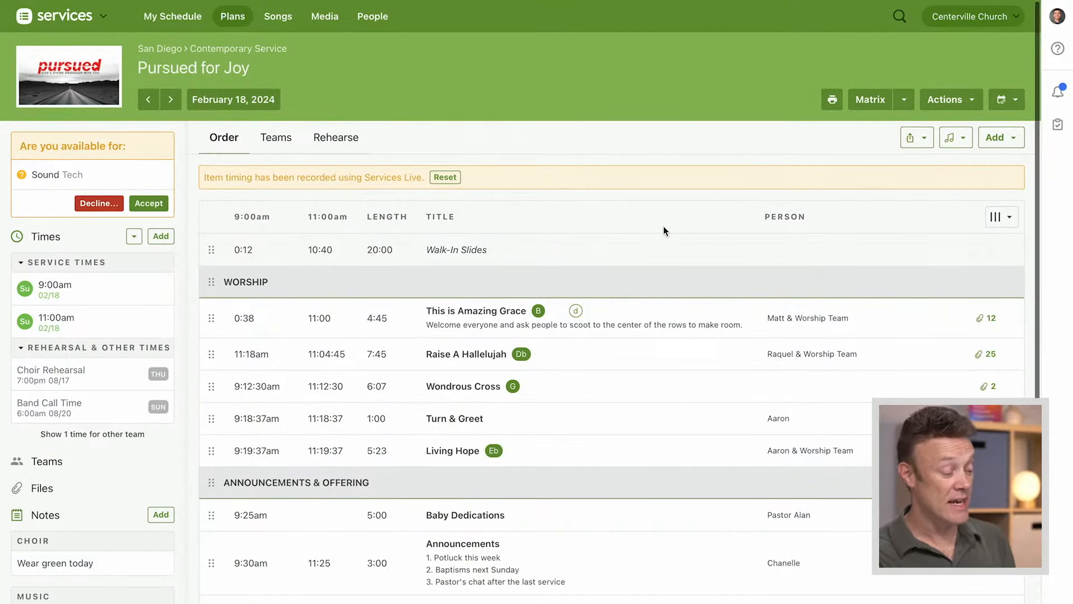
scroll(663, 226, "down", 5)
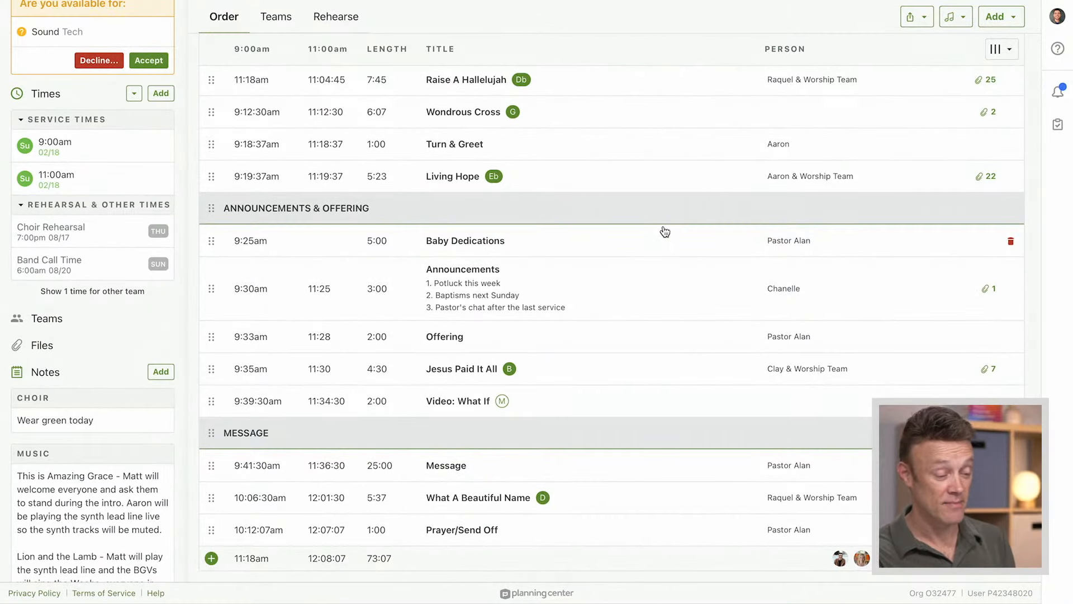
Import the Communion template at the end of the February 18, 2024 plan's order of service
left_click(1005, 19)
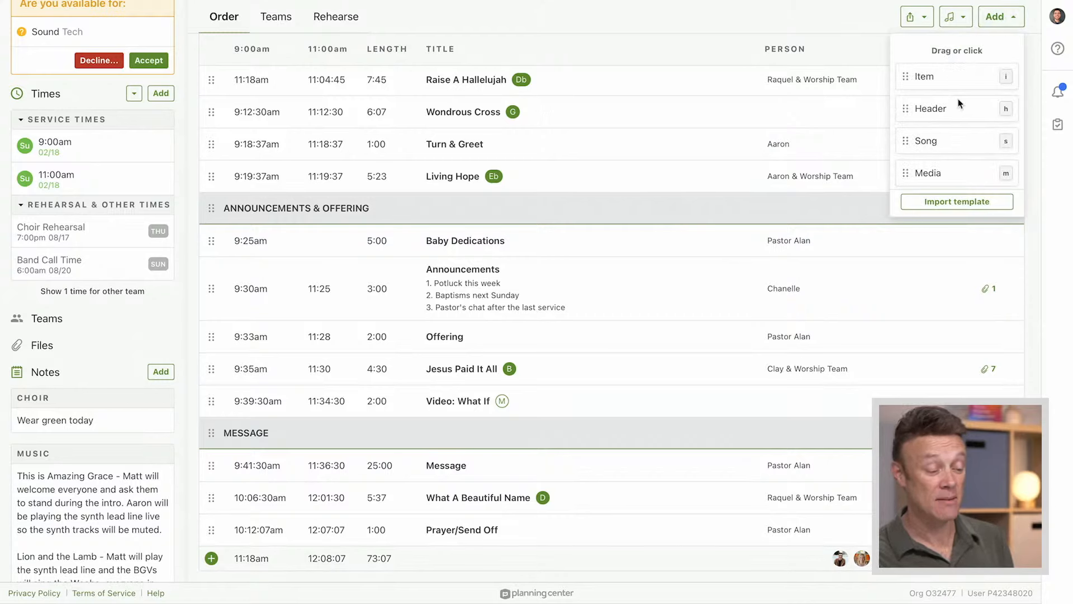
left_click(966, 202)
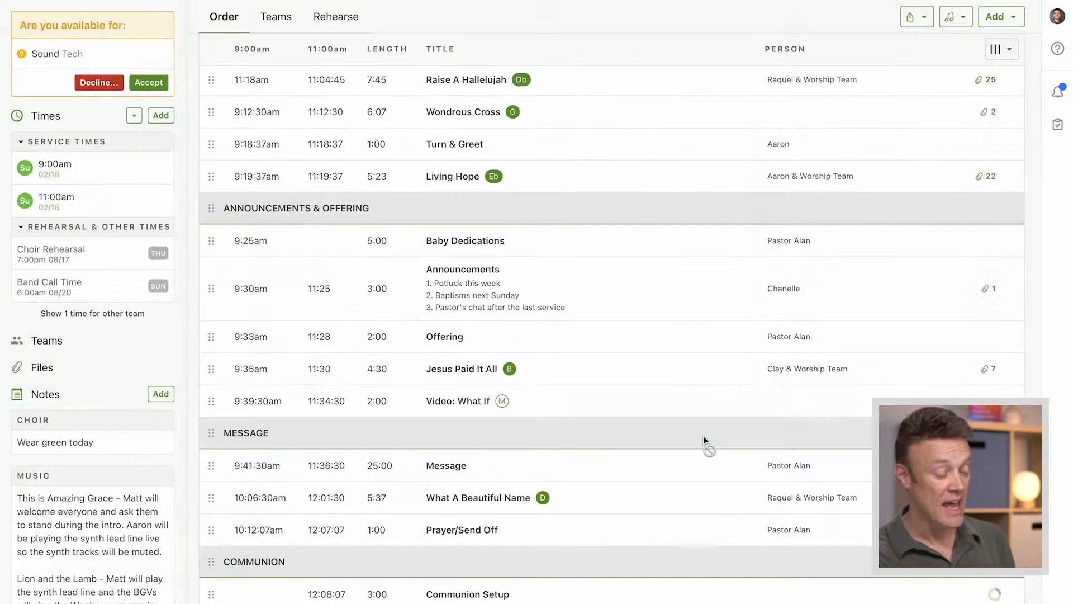
scroll(762, 394, "down", 2)
scroll(763, 395, "down", 1)
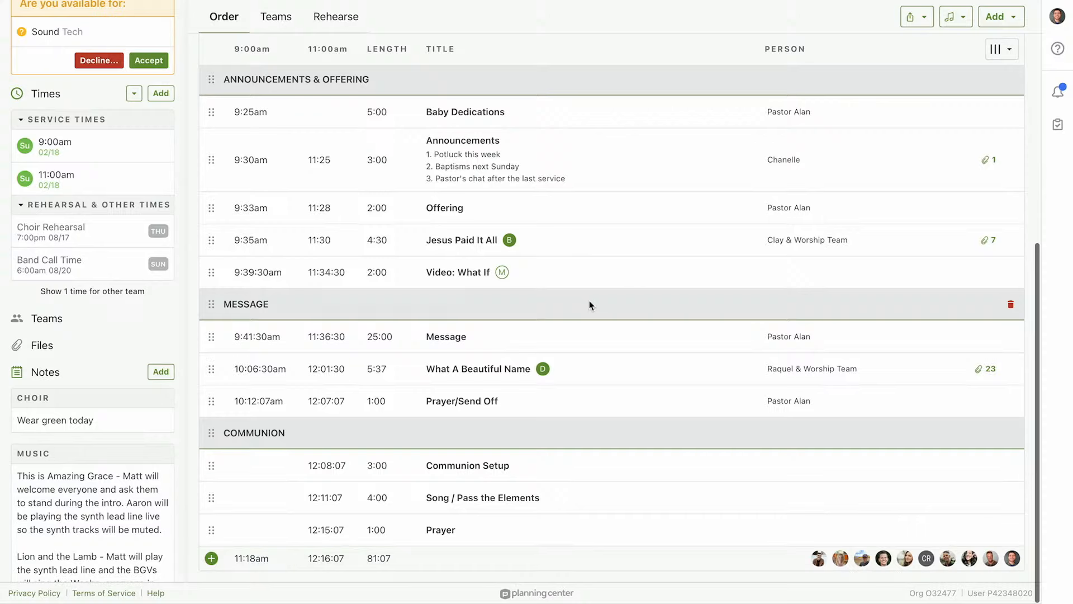
Display the list of keyboard shortcuts available in the plan and close it
scroll(623, 301, "up", 6)
scroll(623, 302, "up", 1)
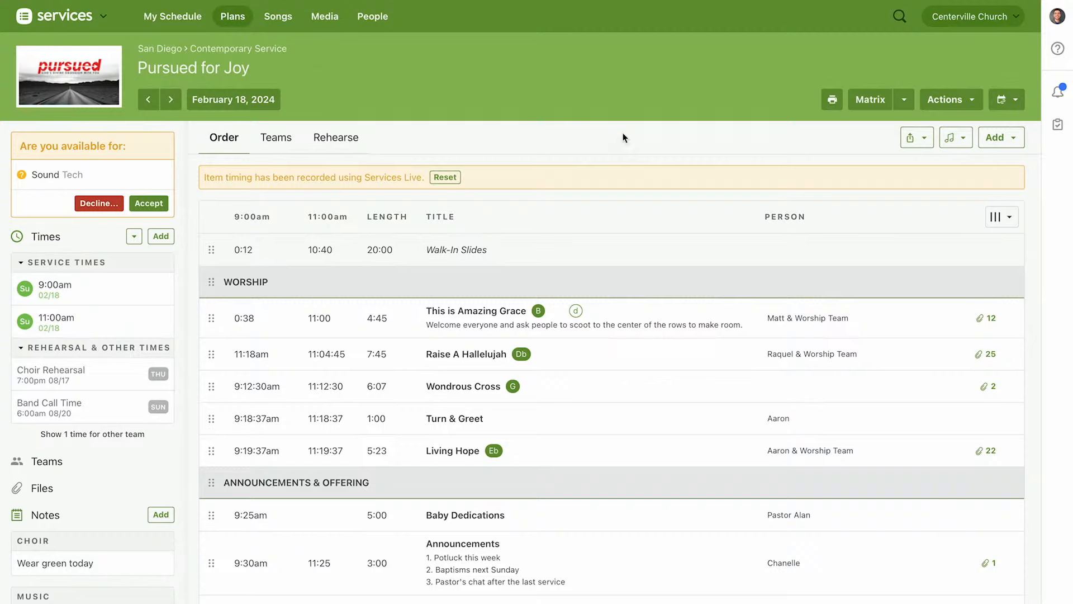
key("shift+slash")
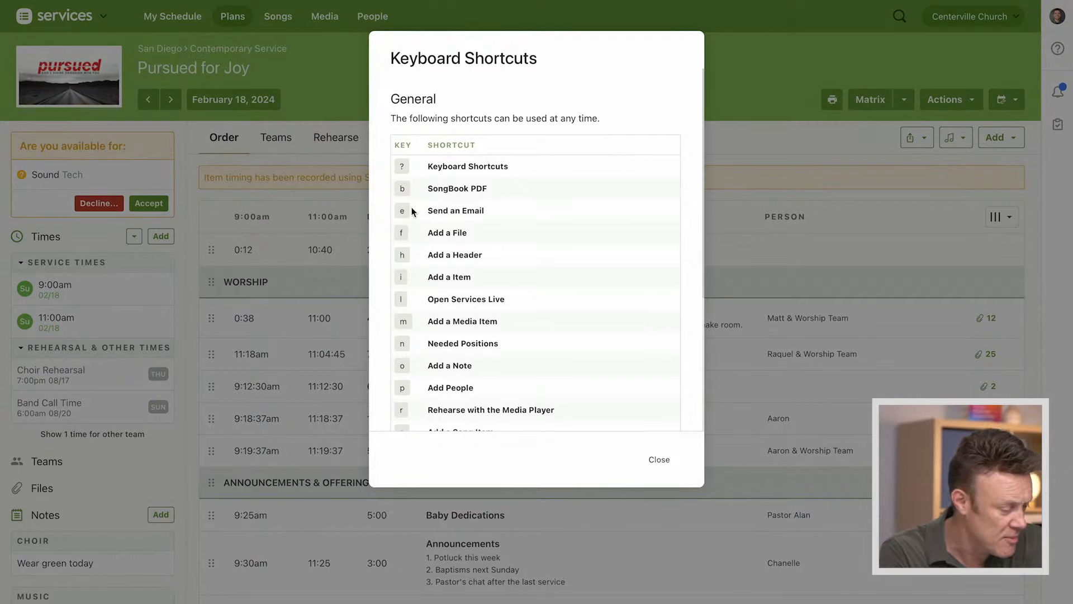
left_click(660, 459)
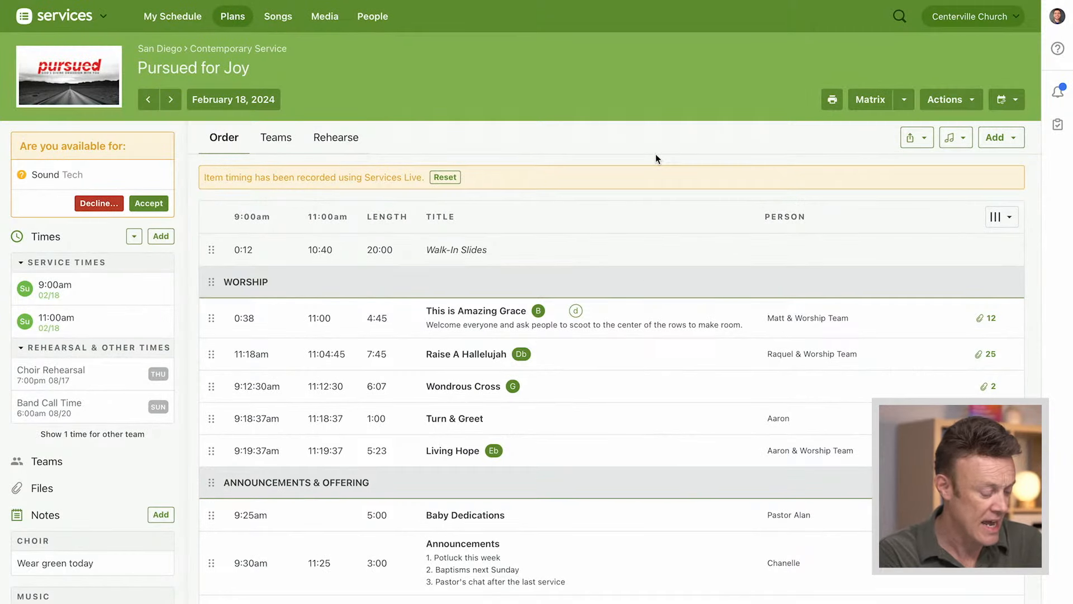
Bring up the plan's Songbook PDF options and the message Recipients options, cancelling each one
key("b")
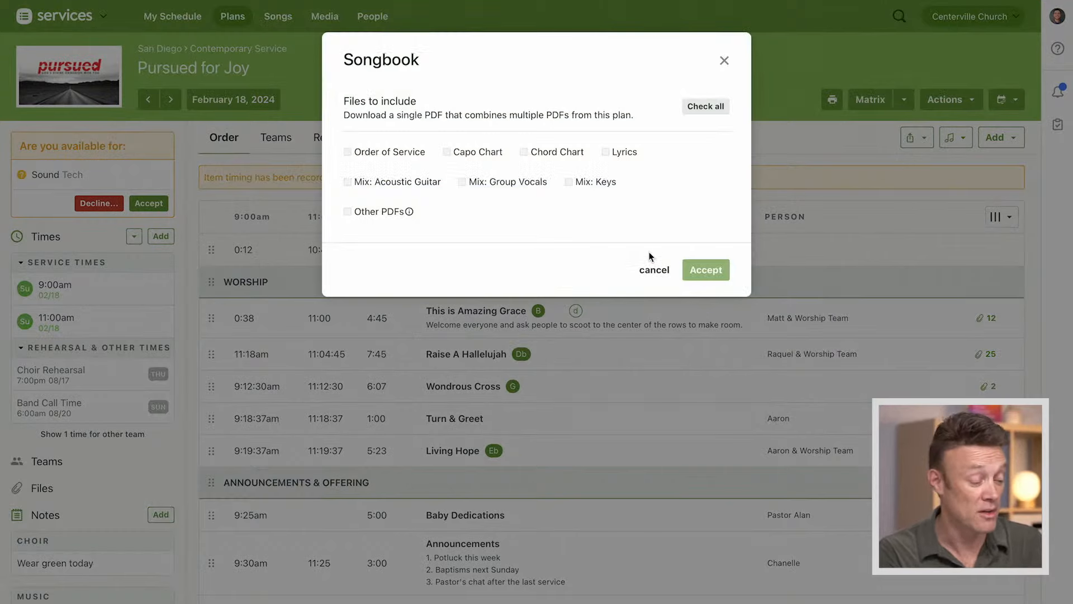
left_click(648, 272)
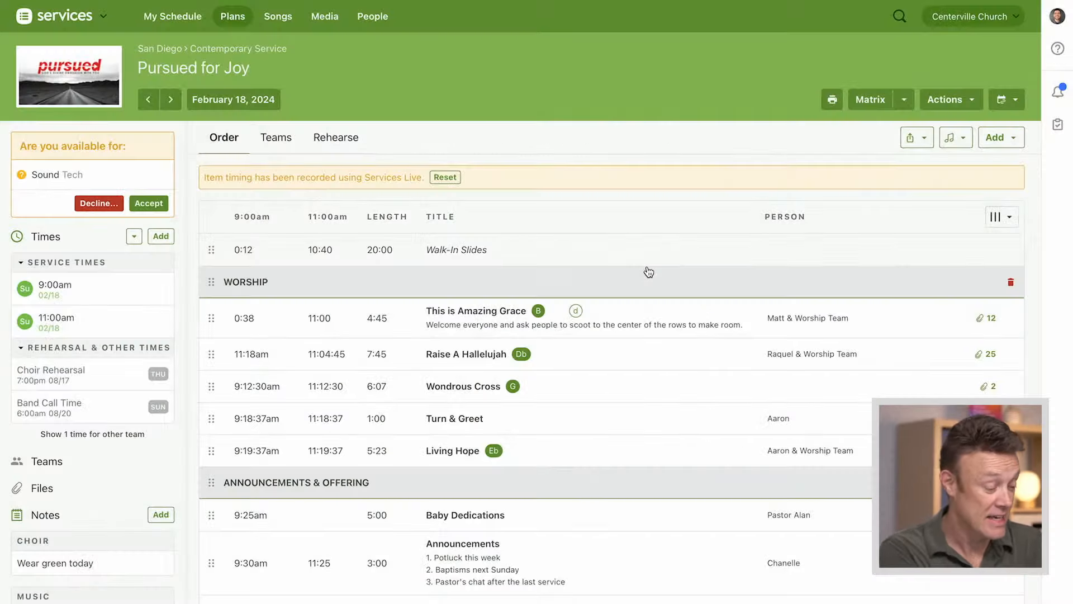
key("m")
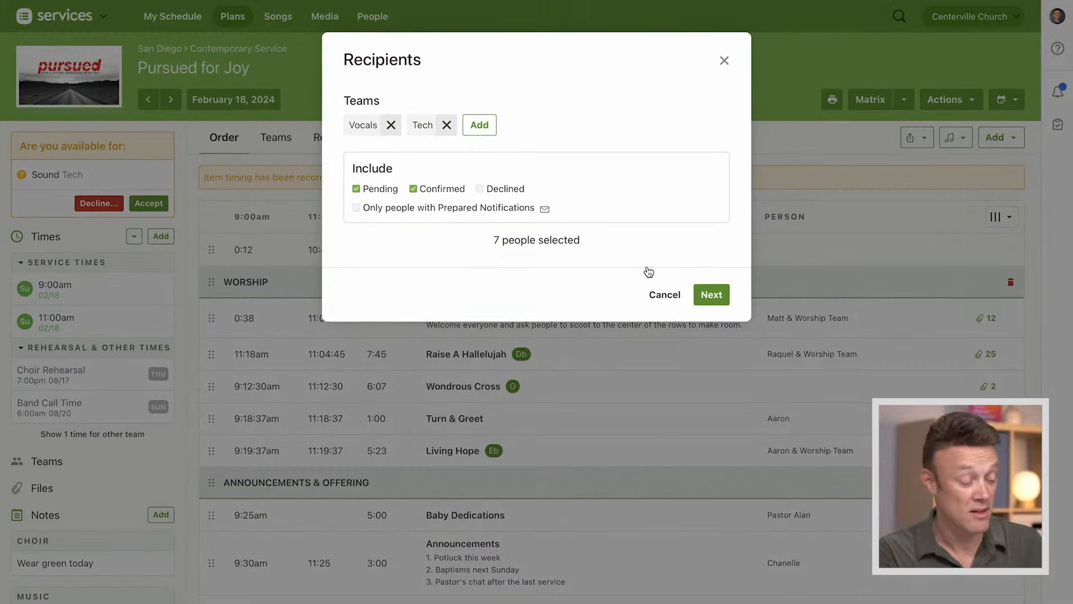
left_click(664, 296)
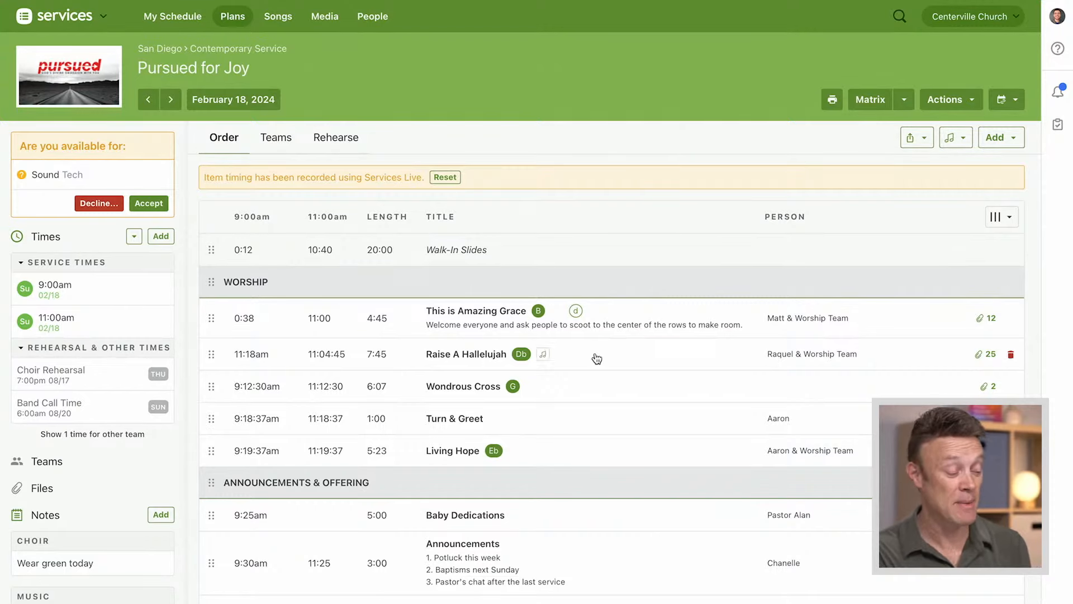
Delete the Communion header and its Communion Setup, Song / Pass the Elements and Prayer items from the plan
scroll(635, 455, "down", 8)
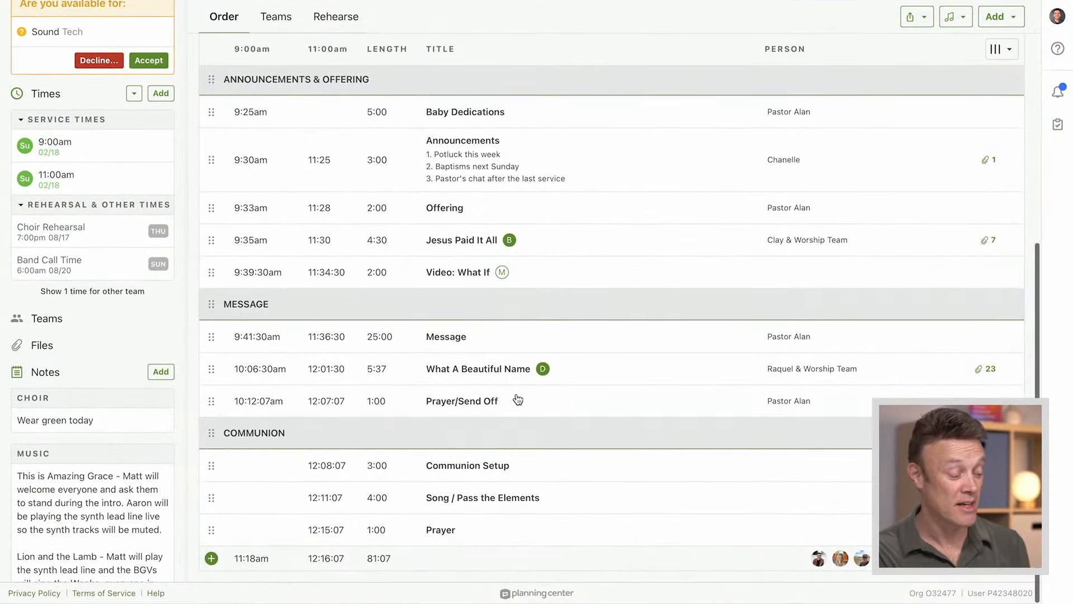
left_click(332, 438, "alt")
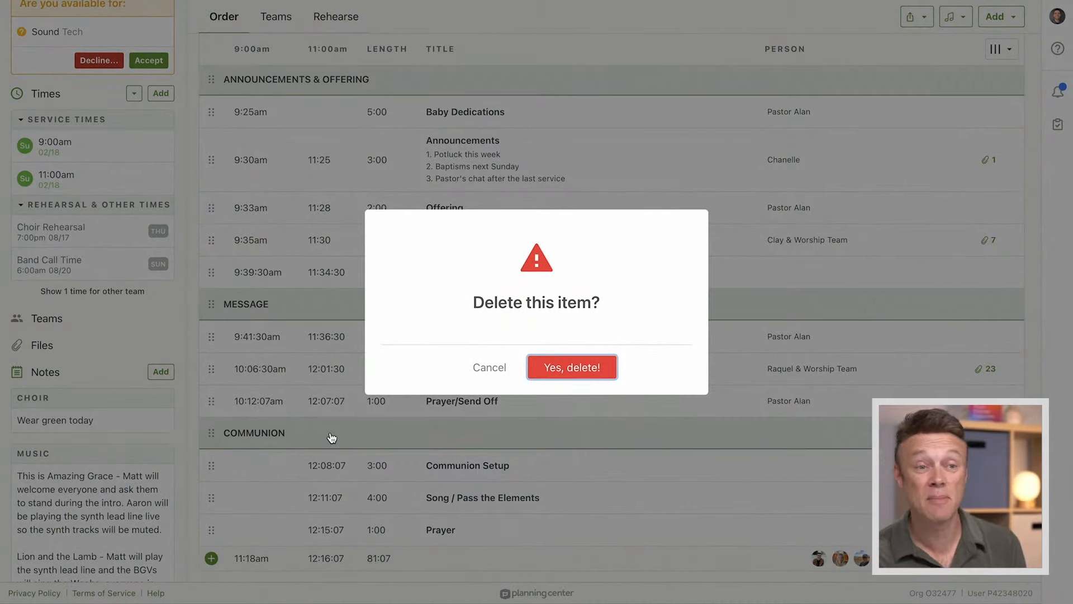
key("Return")
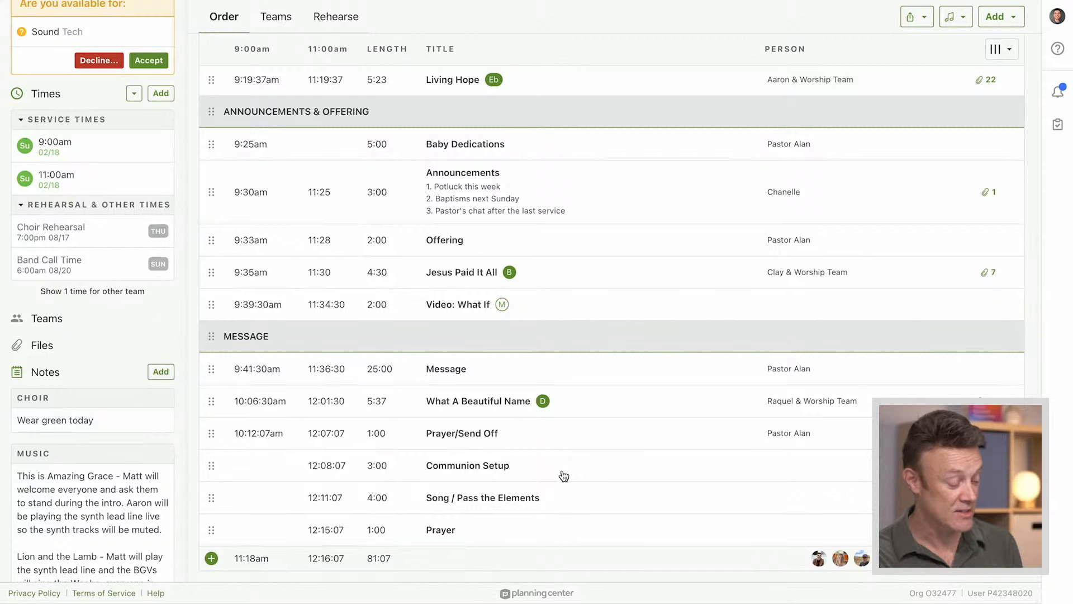
left_click(563, 475, "alt")
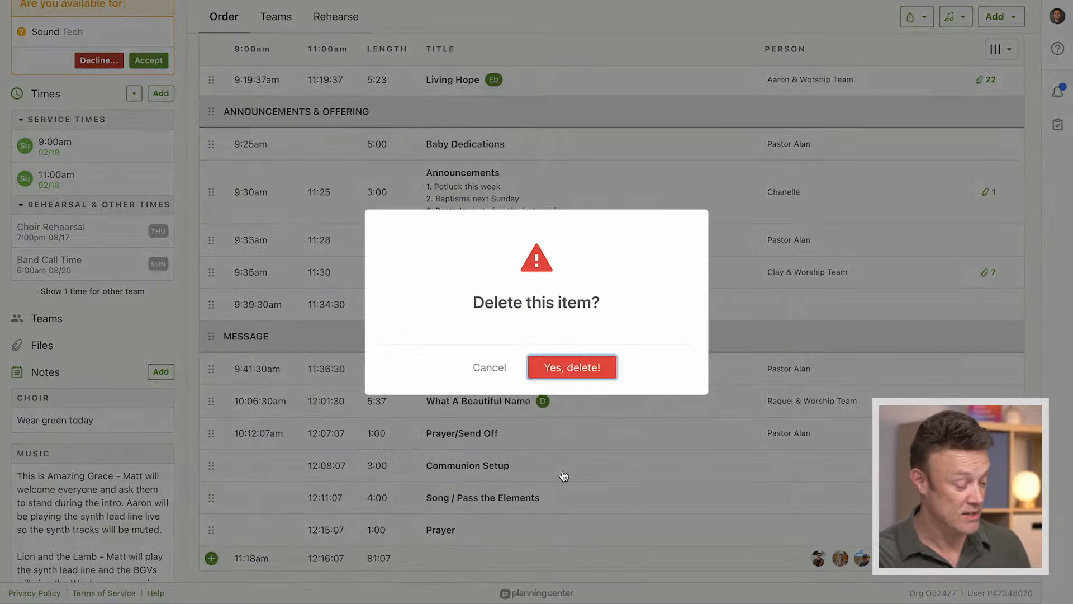
key("Return")
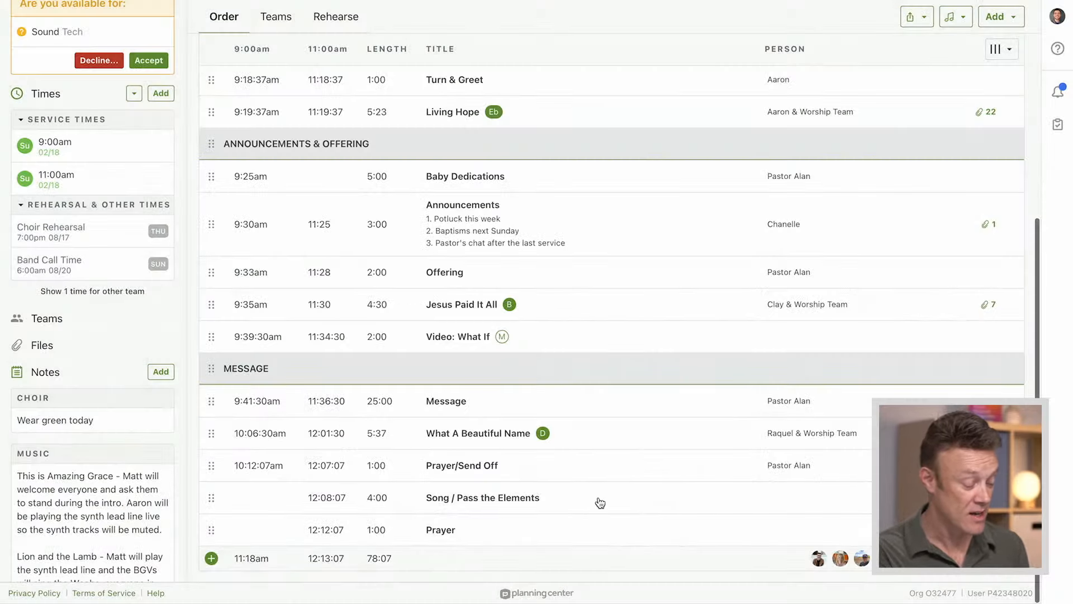
left_click(600, 502, "alt")
key("Return")
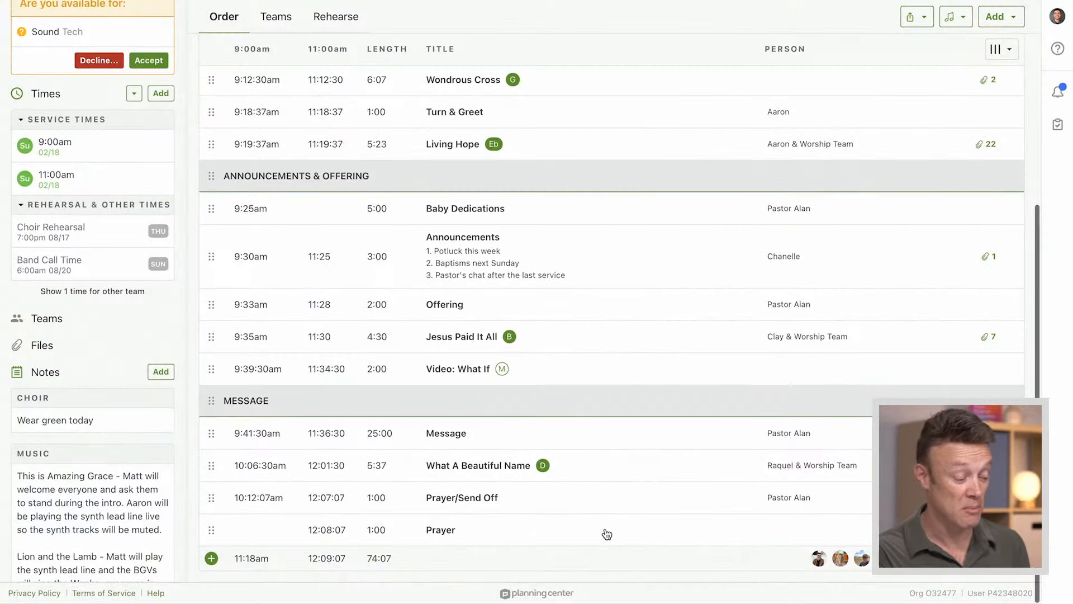
left_click(605, 538, "alt")
key("Return")
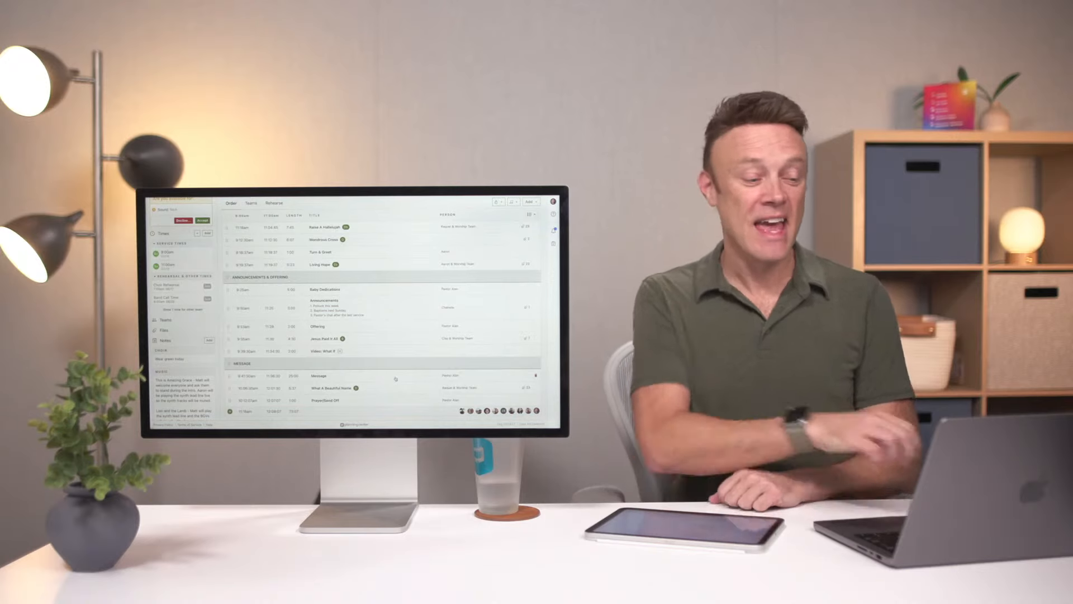
Search people, teams, songs and media for "God" and for "Band", and clear and close the search
scroll(401, 337, "up", 5)
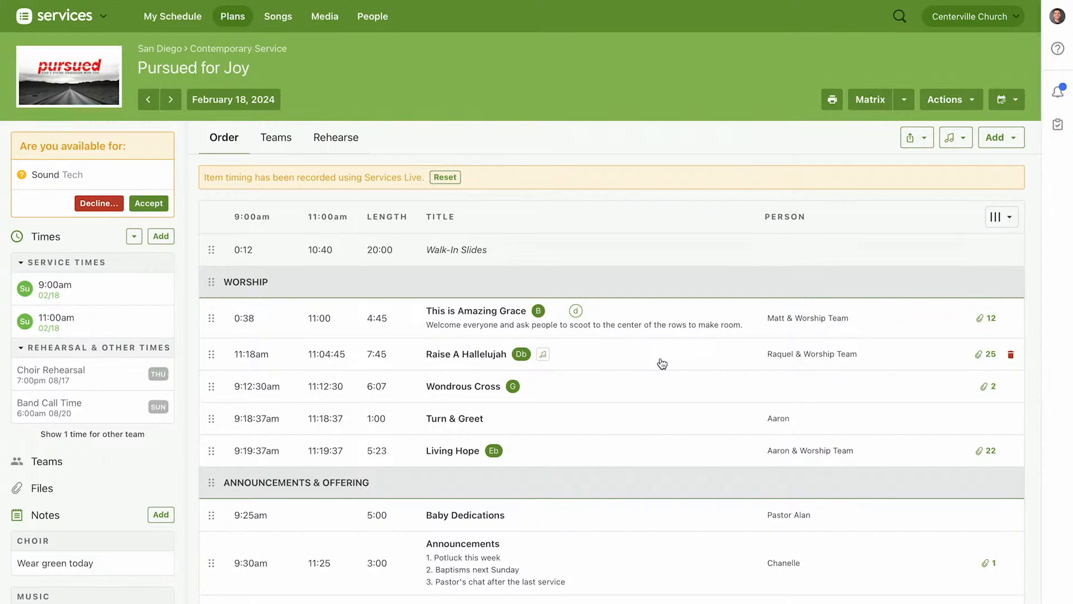
key("slash")
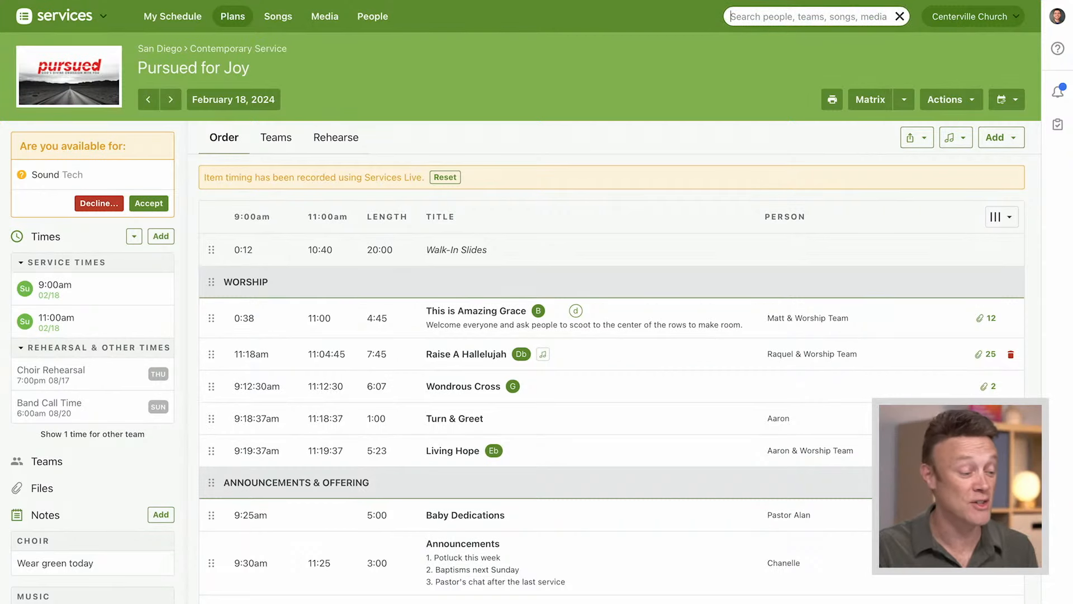
type("God")
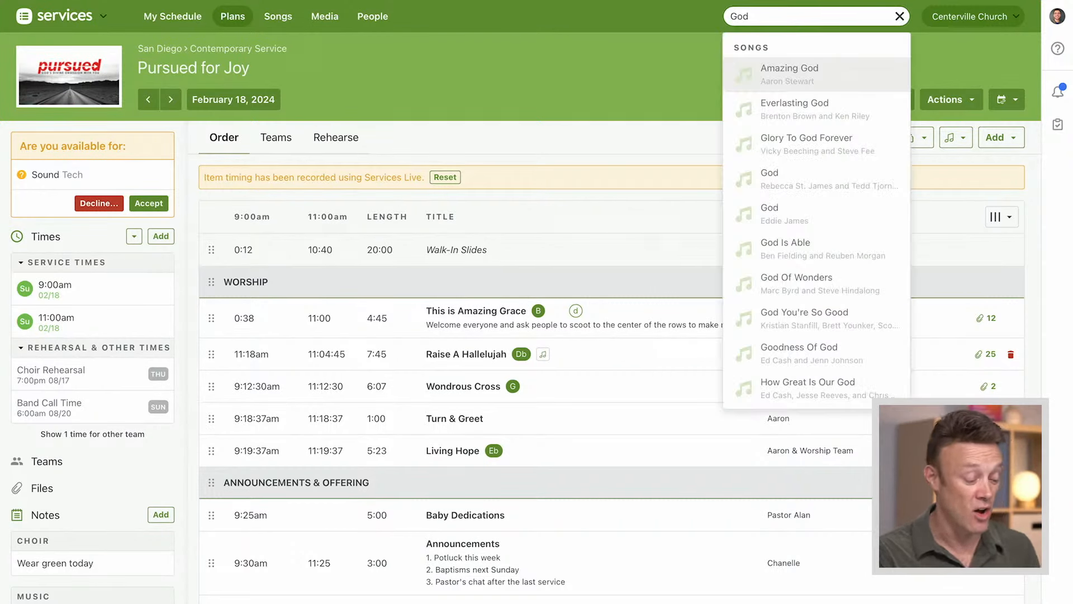
key("BackSpace")
key("BackSpace")
key("BackSpace")
type("Band")
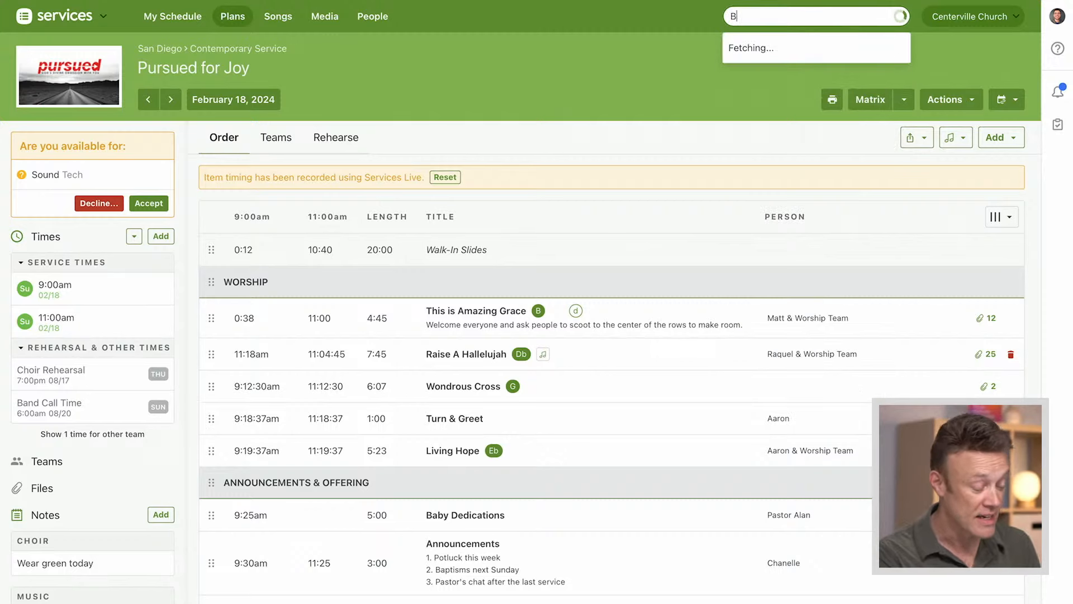
key("BackSpace")
key("BackSpace")
key("BackSpace")
key("BackSpace")
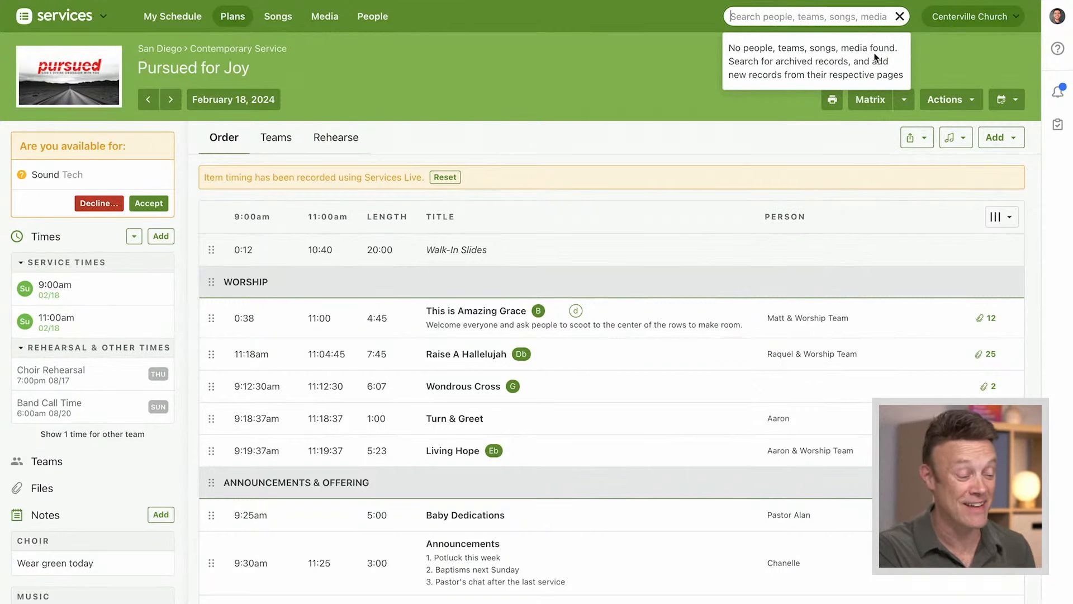
left_click(683, 91)
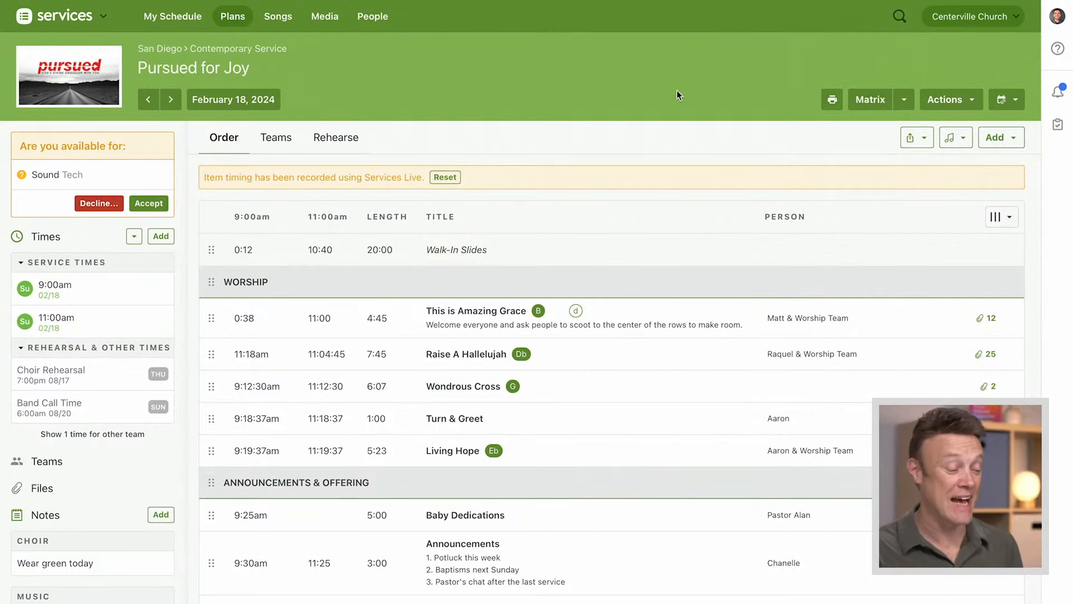